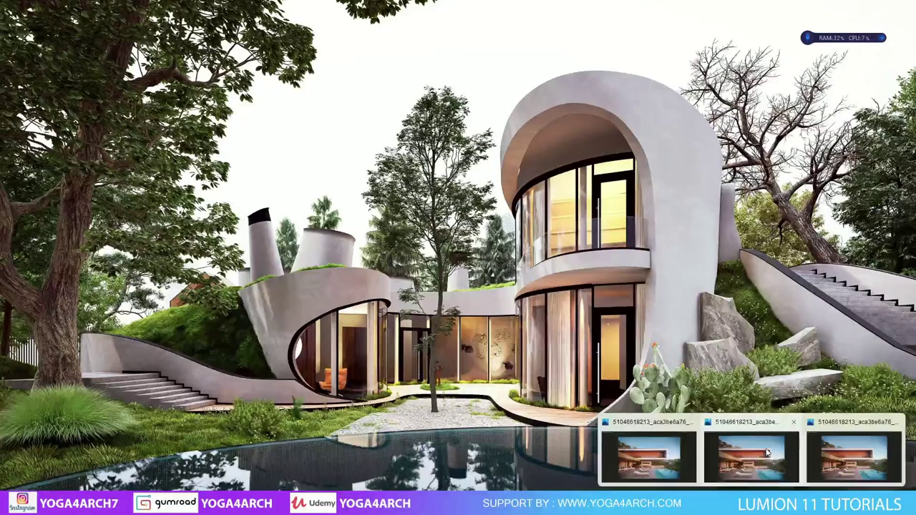
# - Let the intro title card finish until SketchUp opens on the house Tutorial model
pyautogui.click(767, 452)
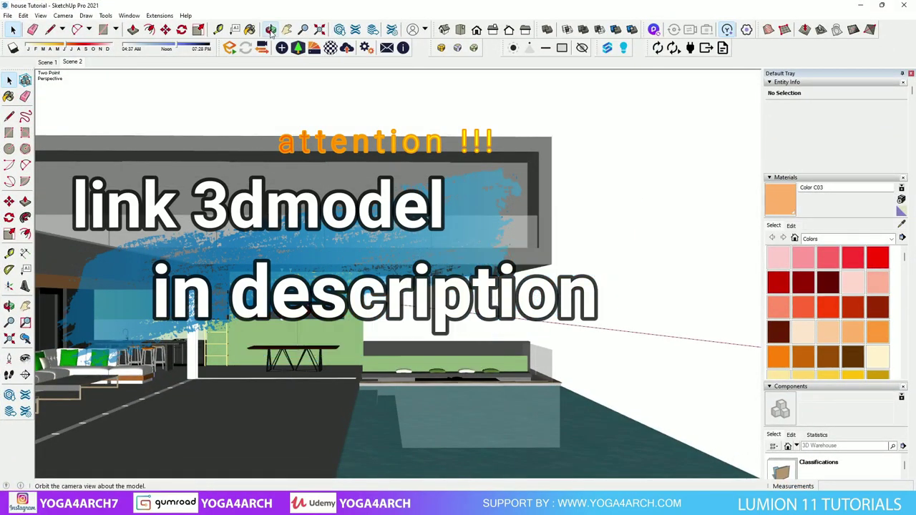
# - Orbit around the house model and zoom in for a closer look
pyautogui.moveTo(282, 249)
pyautogui.mouseDown(button='middle')
pyautogui.moveTo(327, 255)
pyautogui.moveTo(466, 310)
pyautogui.moveTo(591, 272)
pyautogui.moveTo(505, 262)
pyautogui.moveTo(499, 248)
pyautogui.mouseUp(button='middle')
pyautogui.scroll(3, 500, 248)
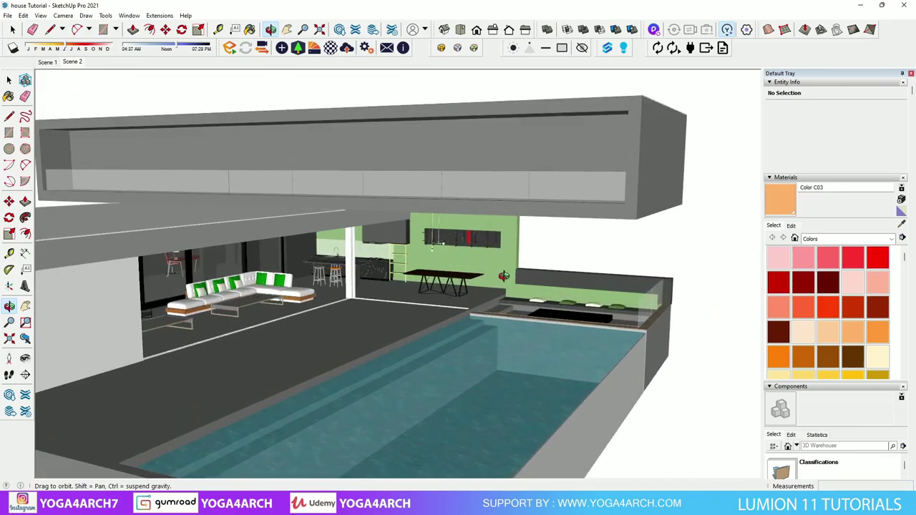
pyautogui.scroll(2, 472, 257)
pyautogui.scroll(1, 452, 263)
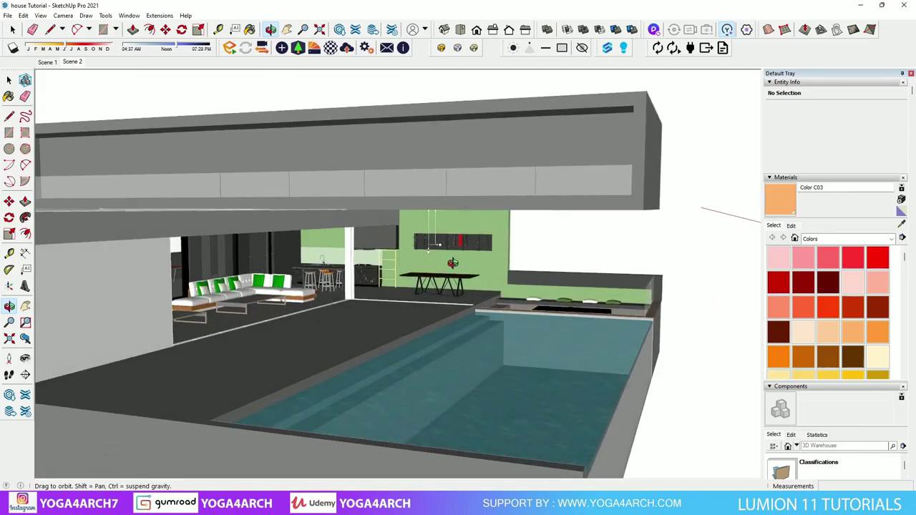
# - Jump to the Scene 2 kitchen-and-pool view, then orbit the separate curtain model
pyautogui.click(71, 63)
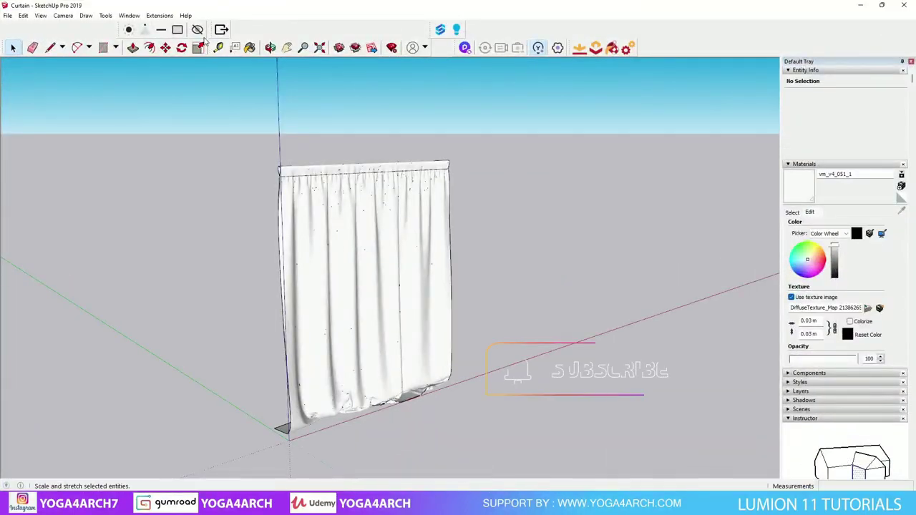
pyautogui.click(271, 48)
pyautogui.moveTo(446, 331); pyautogui.dragTo(218, 330)
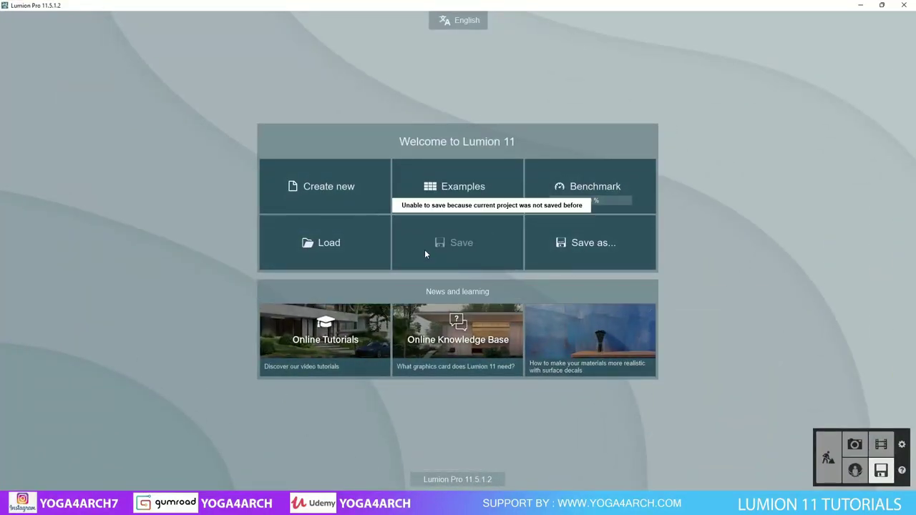
# - Start a new plain grass environment project and import house Tutorial.skp
pyautogui.click(351, 195)
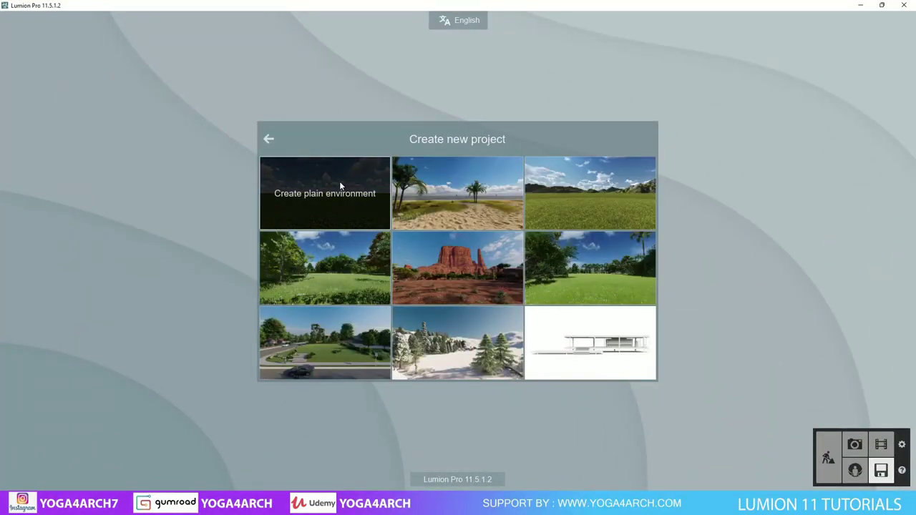
pyautogui.click(341, 186)
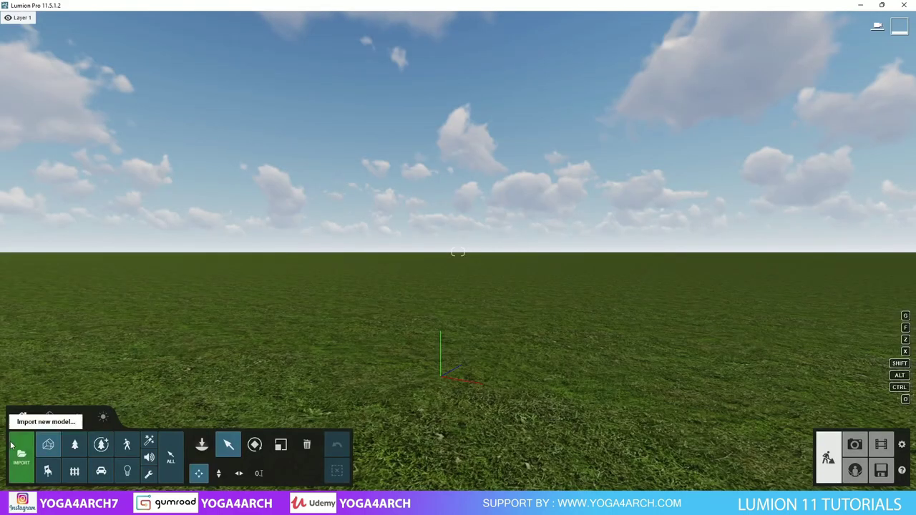
pyautogui.click(22, 455)
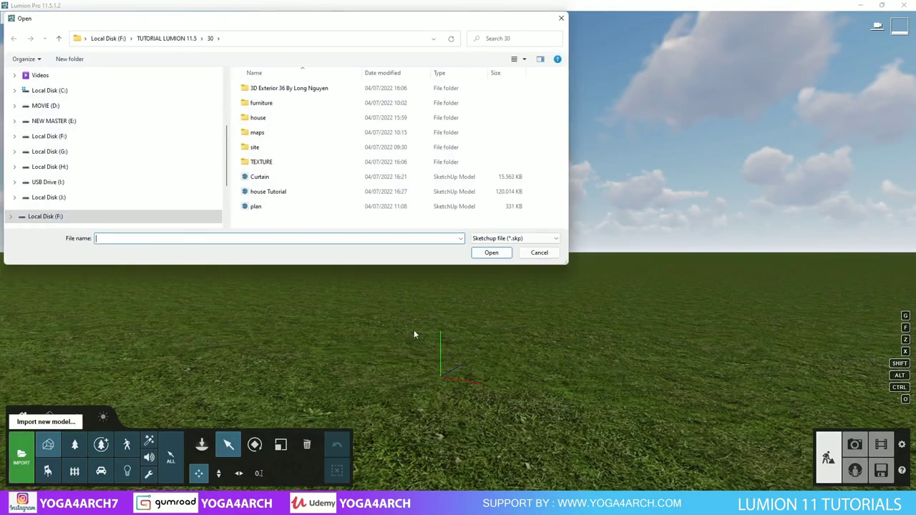
pyautogui.doubleClick(304, 192)
pyautogui.click(595, 348)
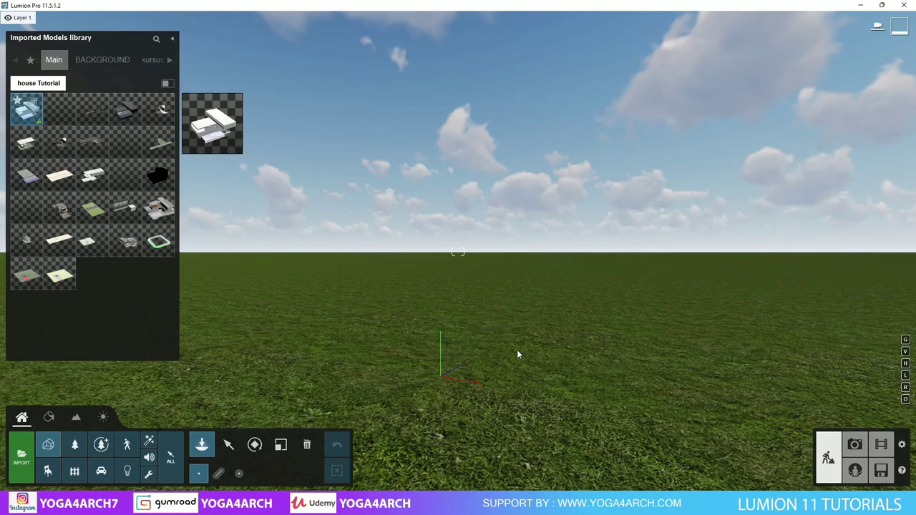
# - Stop placing copies, then raise the placed house Tutorial model above the grass
pyautogui.rightClick(576, 361)
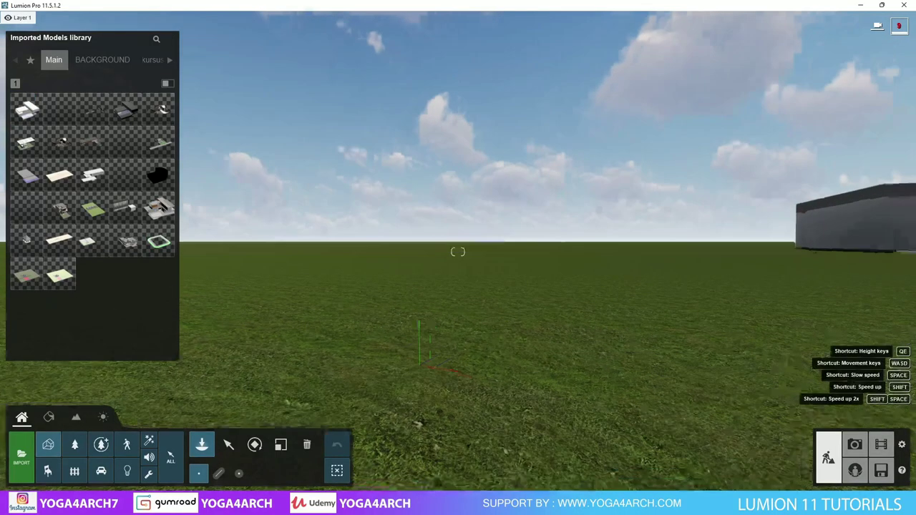
pyautogui.moveTo(575, 344); pyautogui.dragTo(502, 304, button='right')
pyautogui.click(228, 445)
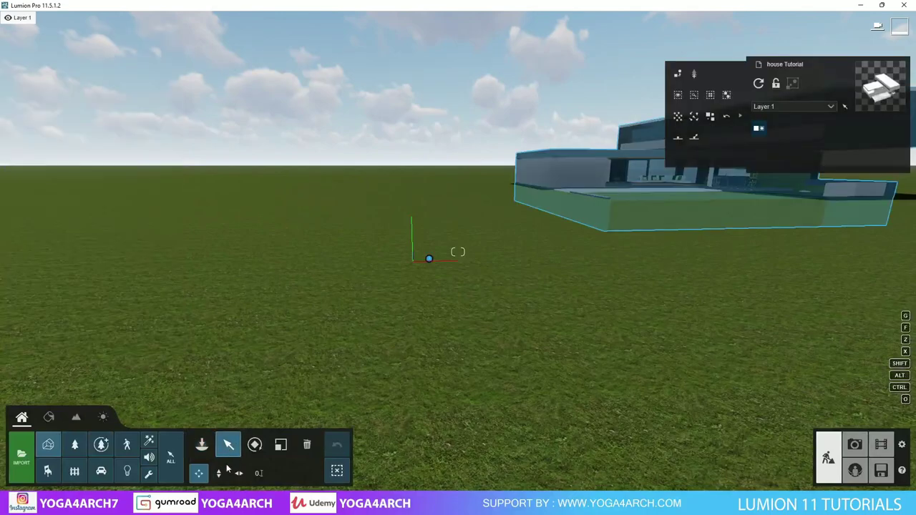
pyautogui.moveTo(378, 248); pyautogui.dragTo(430, 286, button='right')
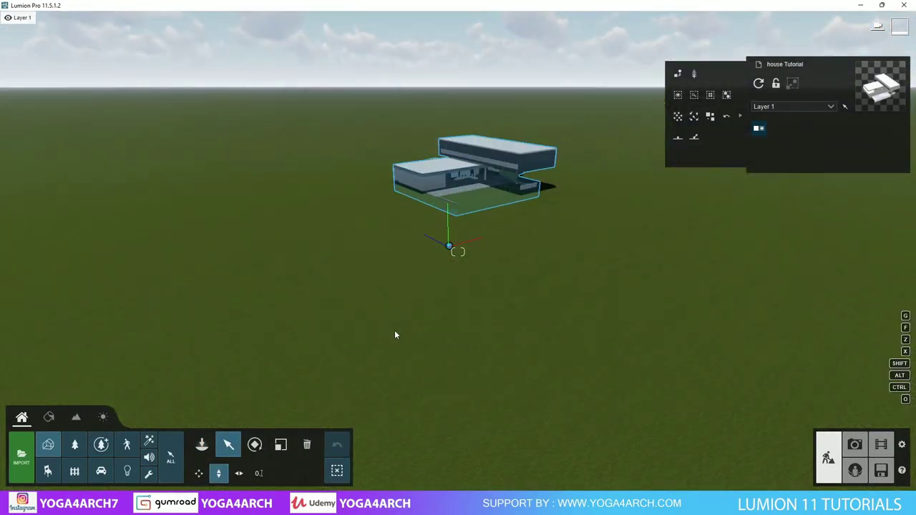
pyautogui.moveTo(449, 245)
pyautogui.mouseDown()
pyautogui.moveTo(454, 127)
pyautogui.moveTo(469, 125)
pyautogui.mouseUp()
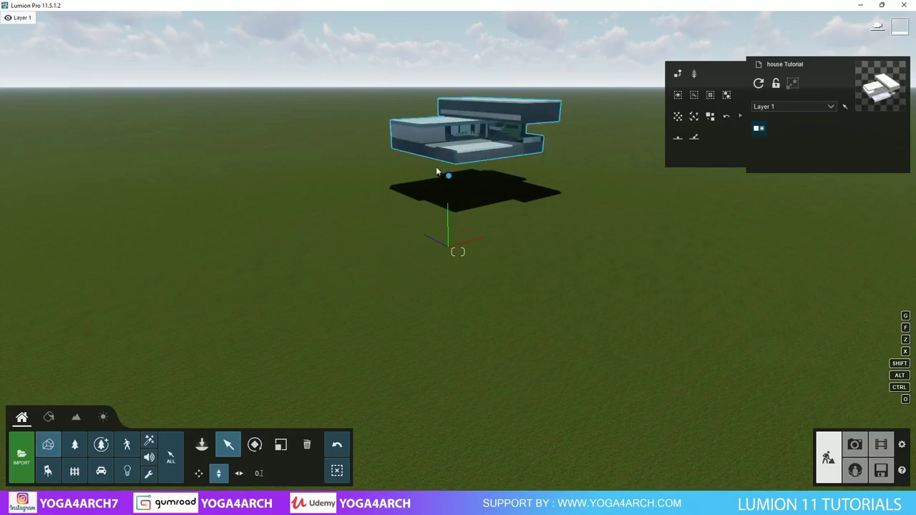
pyautogui.moveTo(436, 166); pyautogui.dragTo(472, 107, button='right')
pyautogui.scroll(5, 401, 190)
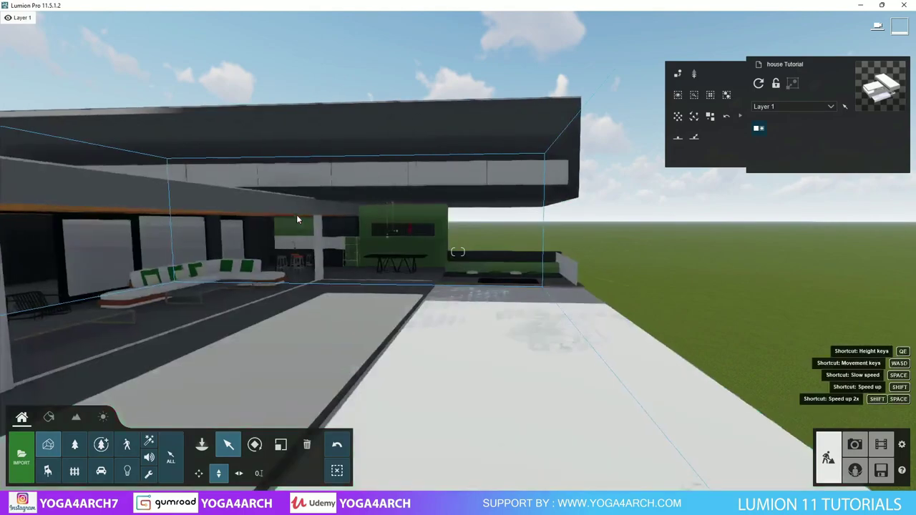
# - Set a 20 mm focal length and store the terrace view as photo 1
pyautogui.press('a')
pyautogui.click(855, 444)
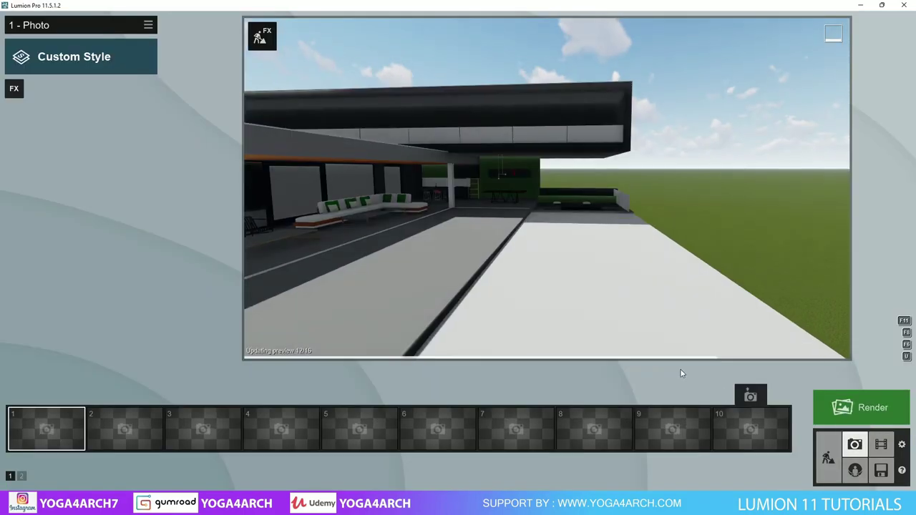
pyautogui.press('w')
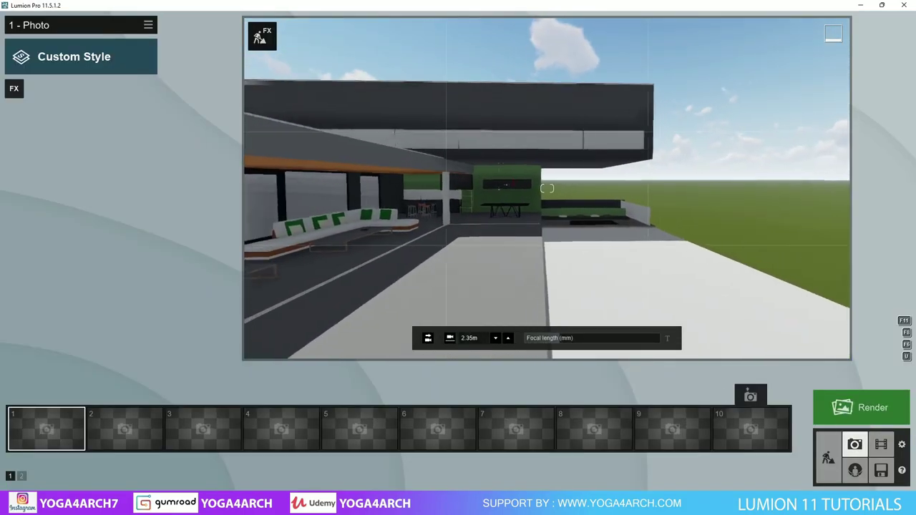
pyautogui.click(664, 338)
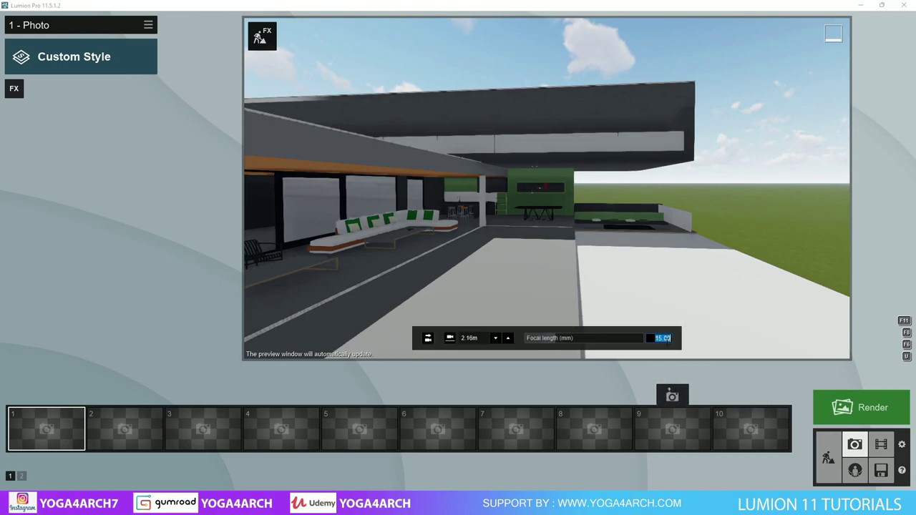
pyautogui.write('20')
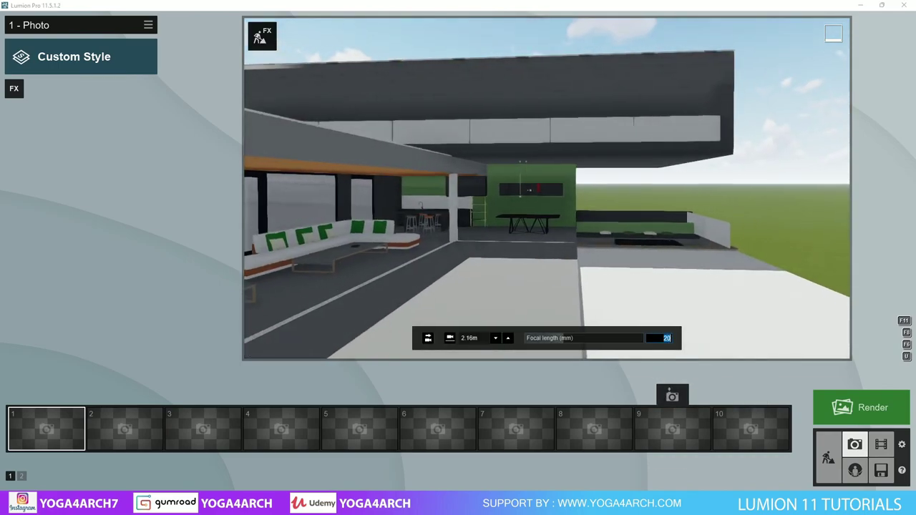
pyautogui.write('ss')
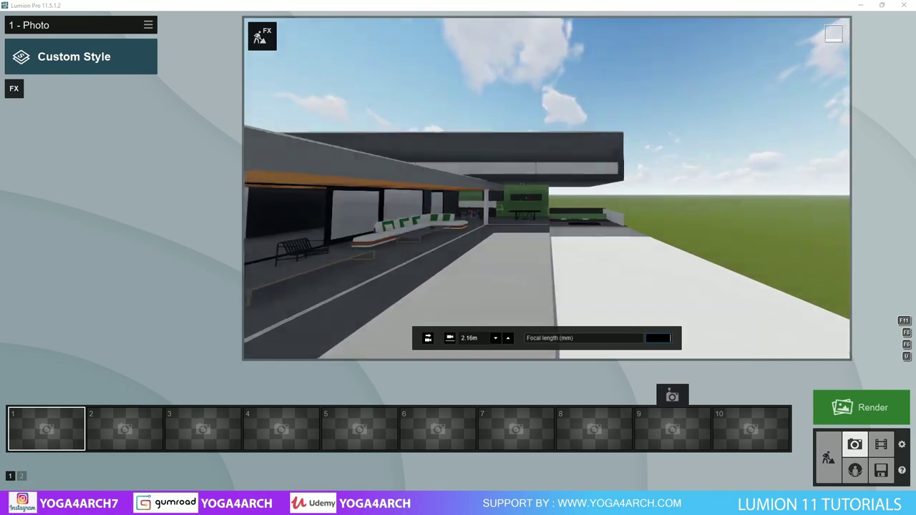
pyautogui.write('2')
pyautogui.press('Return')
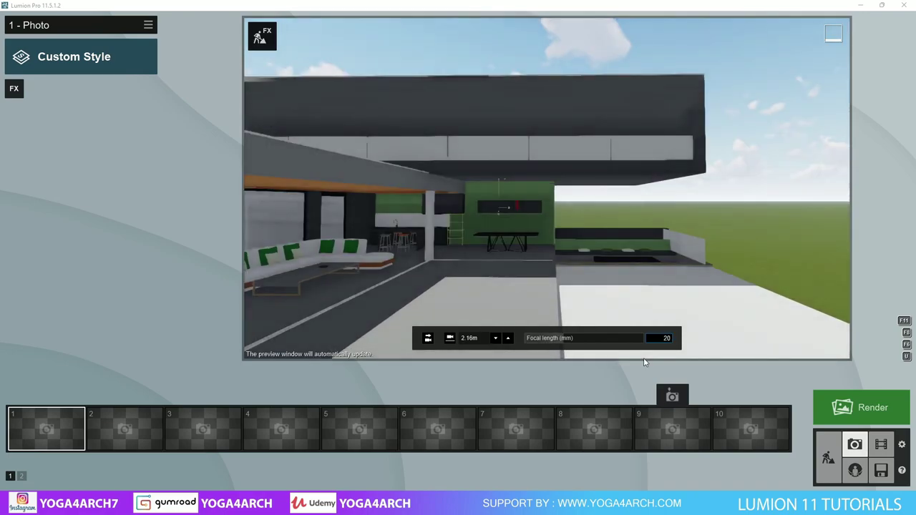
pyautogui.click(35, 396)
# - Lower the camera to eye height, tilt and nudge it, then re-store photo 1
pyautogui.press('w')
pyautogui.press('e')
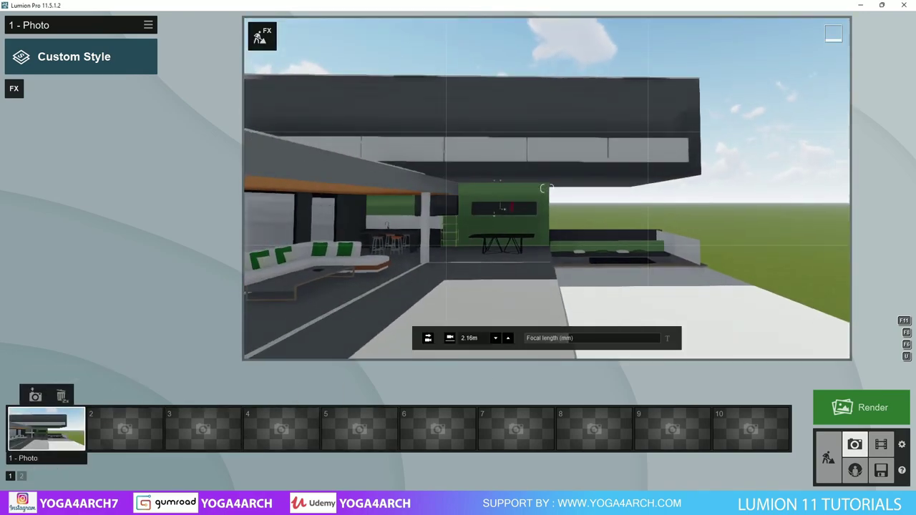
pyautogui.moveTo(547, 188); pyautogui.dragTo(547, 188, button='right')
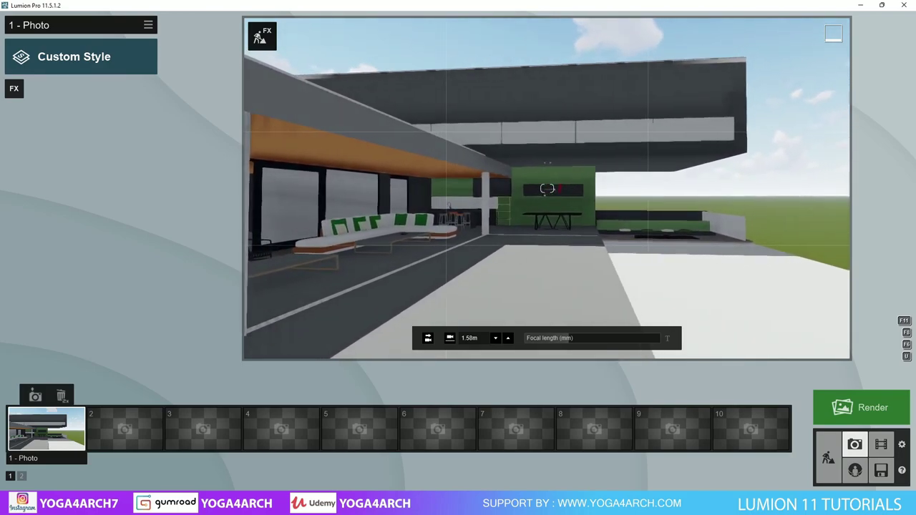
pyautogui.moveTo(547, 189); pyautogui.dragTo(547, 188, button='right')
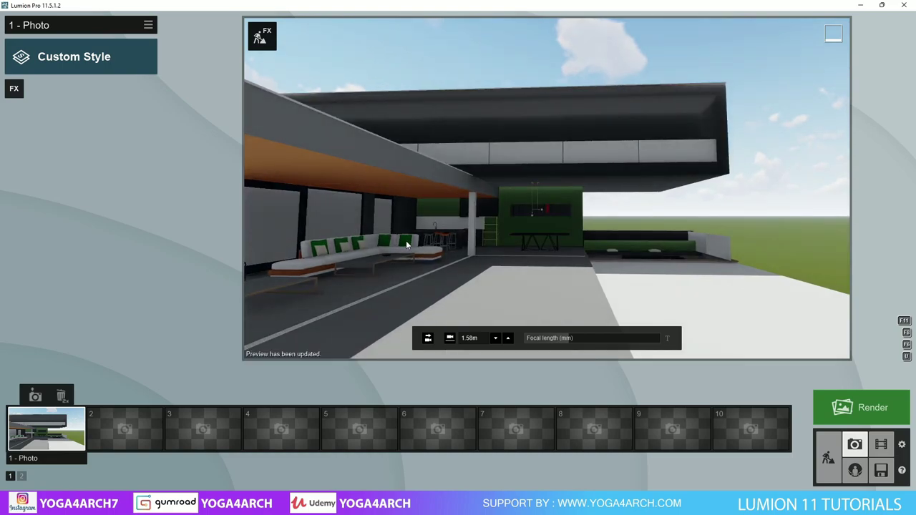
pyautogui.click(37, 398)
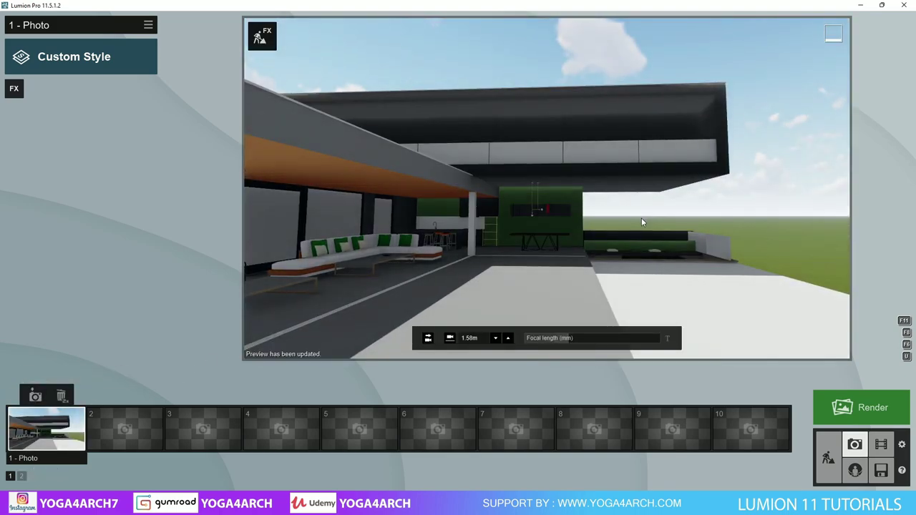
pyautogui.moveTo(642, 218); pyautogui.dragTo(637, 215, button='right')
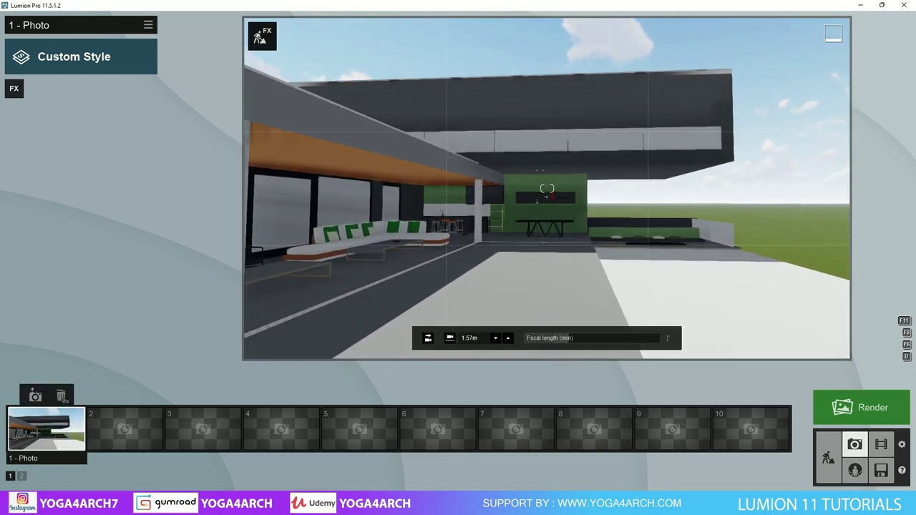
pyautogui.click(35, 396)
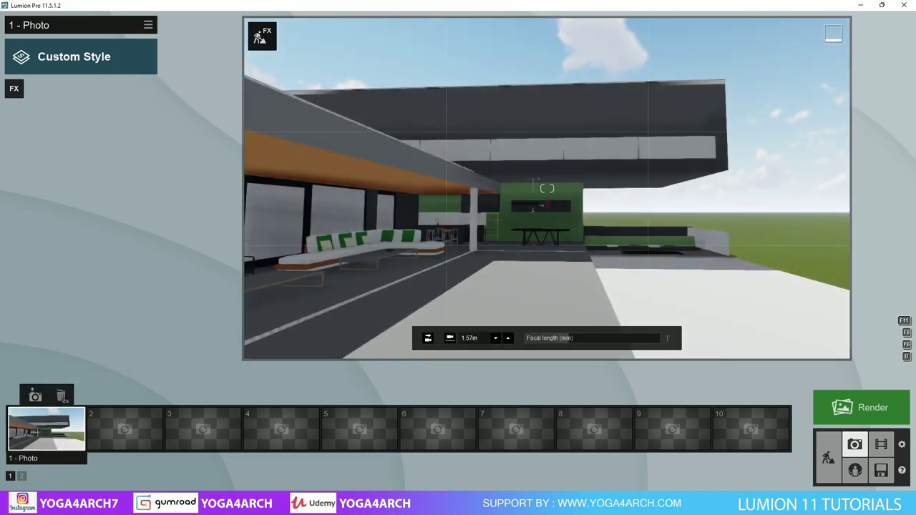
# - Apply the Overcast photo style and move the camera forward and left
pyautogui.click(101, 63)
pyautogui.click(311, 337)
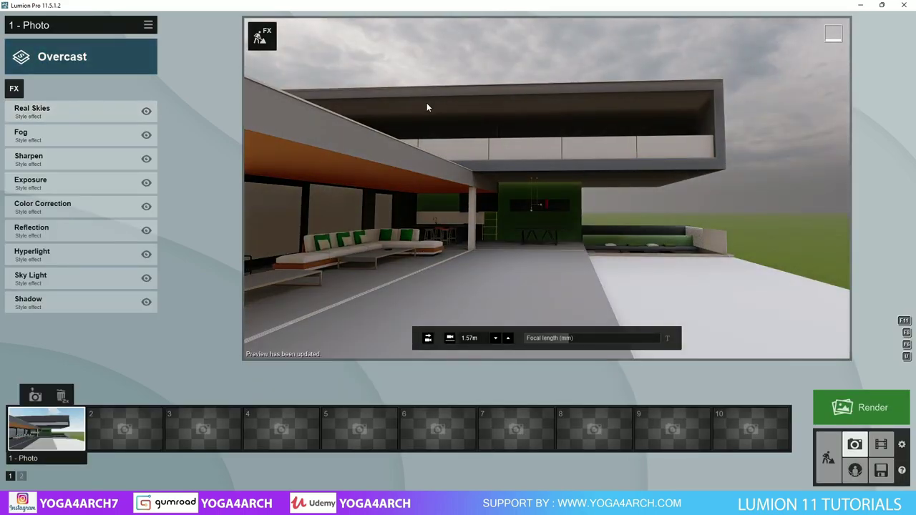
pyautogui.moveTo(473, 126); pyautogui.dragTo(444, 129, button='right')
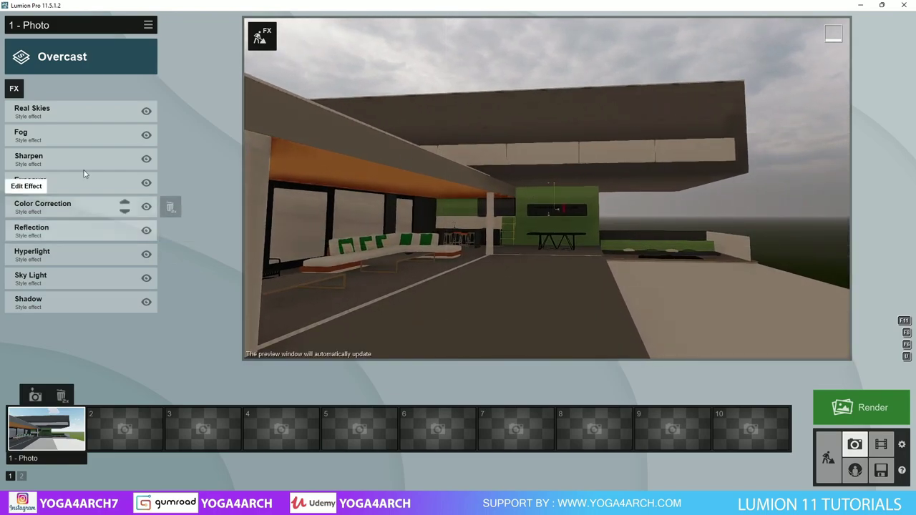
# - Add the 2-Point Perspective effect and turn the camera to frame the terrace
pyautogui.click(14, 88)
pyautogui.click(402, 227)
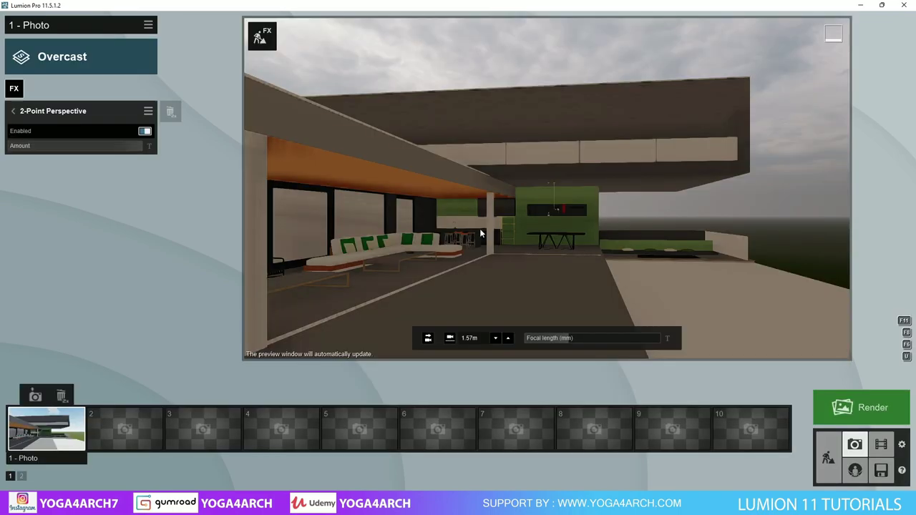
pyautogui.moveTo(566, 335); pyautogui.dragTo(551, 334, button='right')
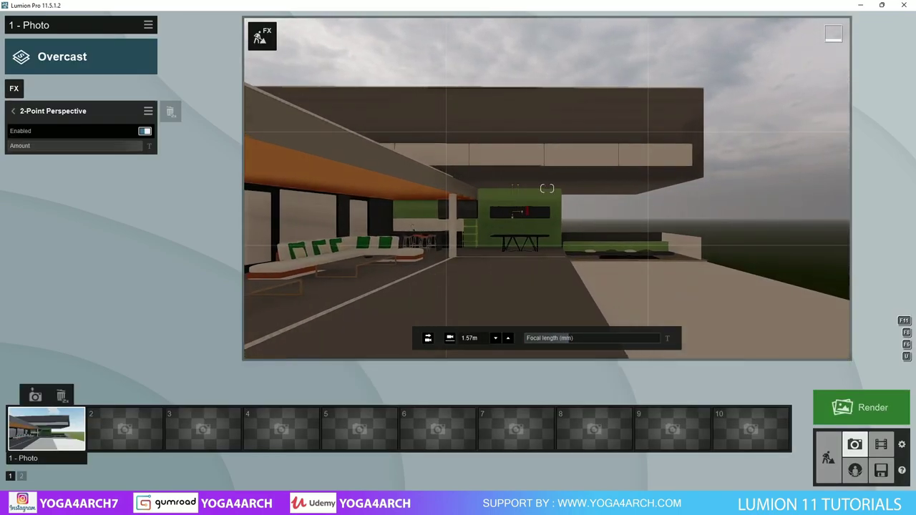
pyautogui.moveTo(551, 334); pyautogui.dragTo(617, 322, button='right')
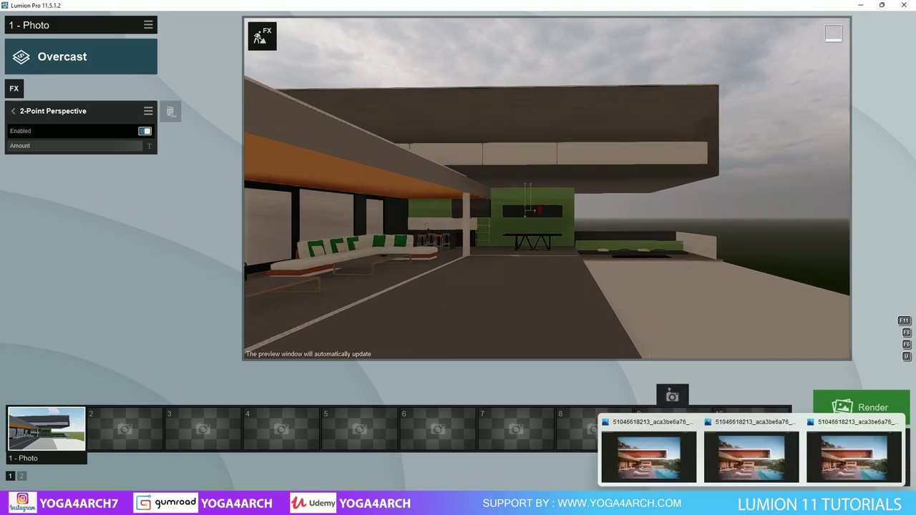
pyautogui.click(746, 467)
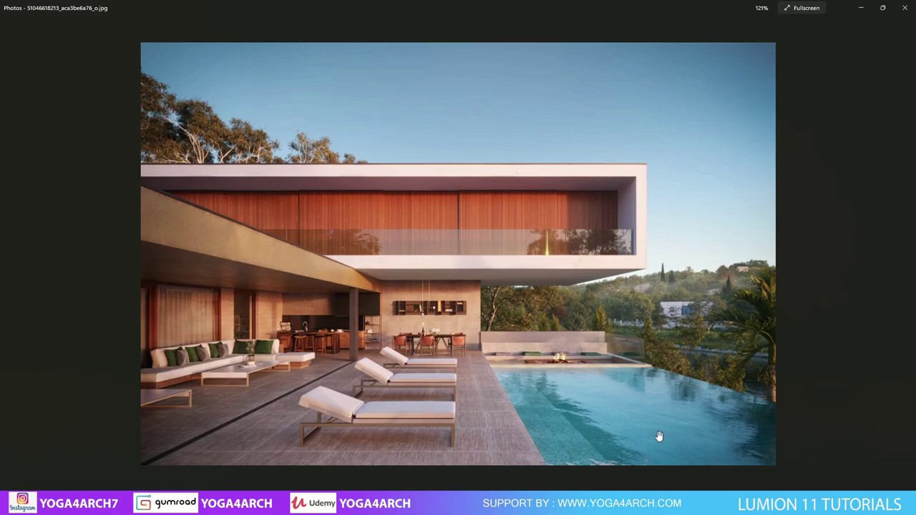
pyautogui.click(860, 8)
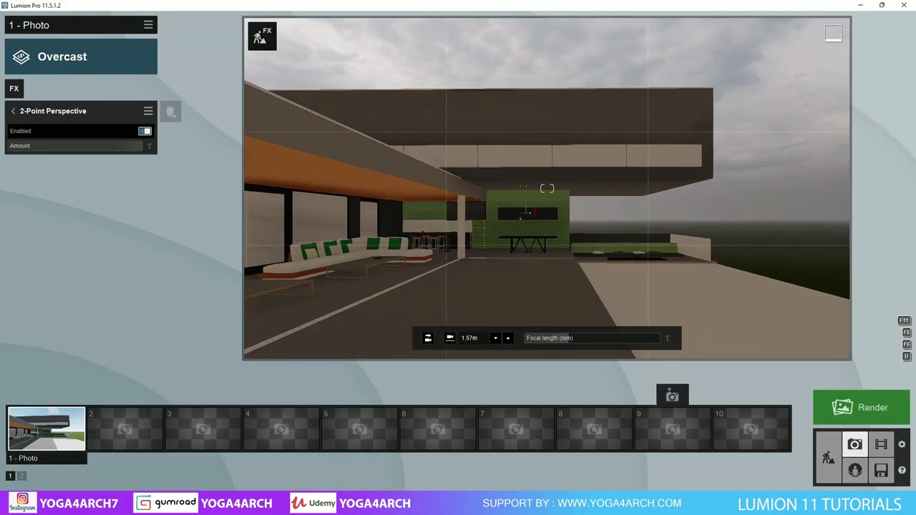
# - Nudge the camera sideways, set a 21 mm focal length, and save it to Photo 1
pyautogui.press('d')
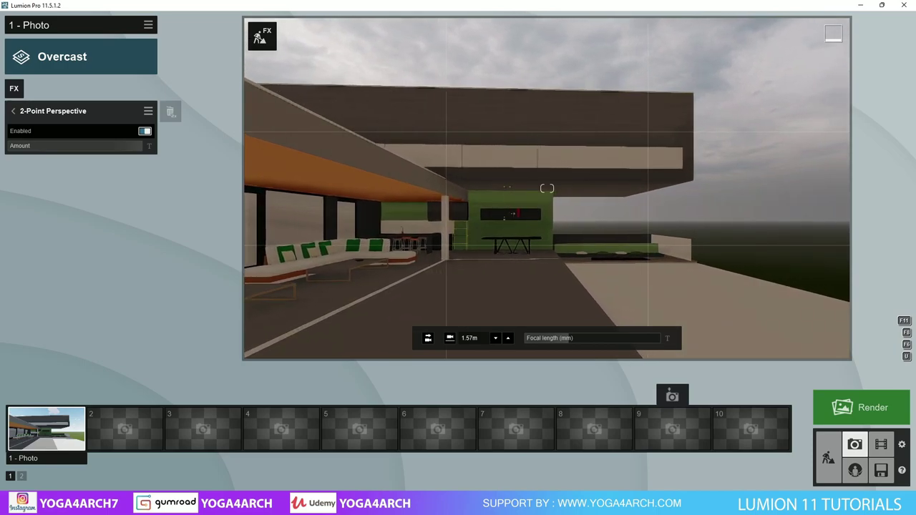
pyautogui.press('a')
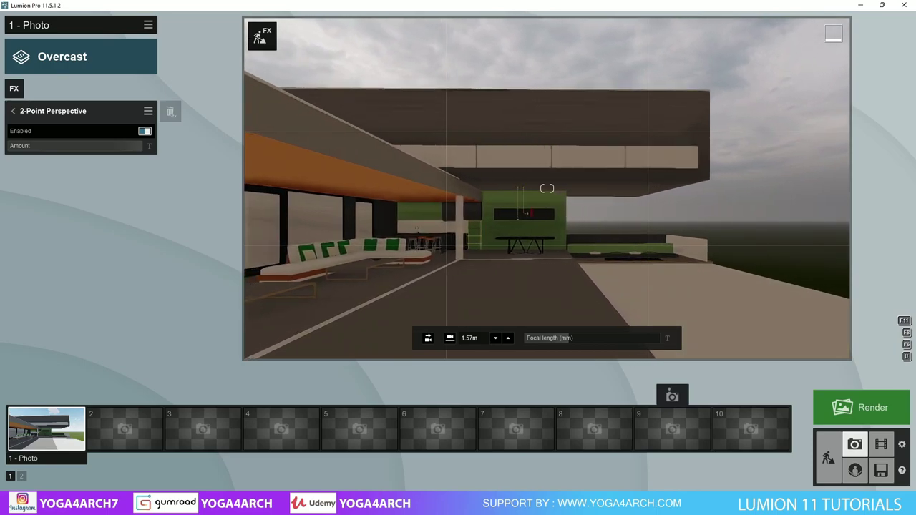
pyautogui.press('d')
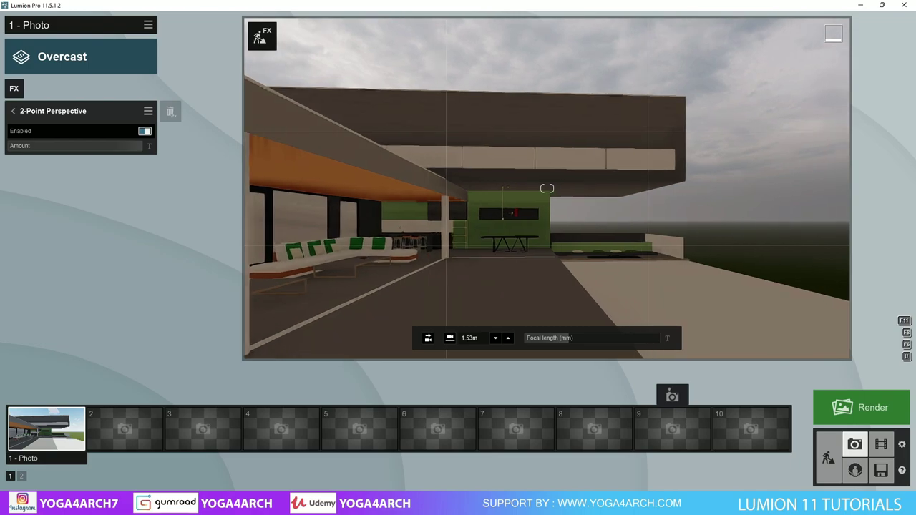
pyautogui.press('a')
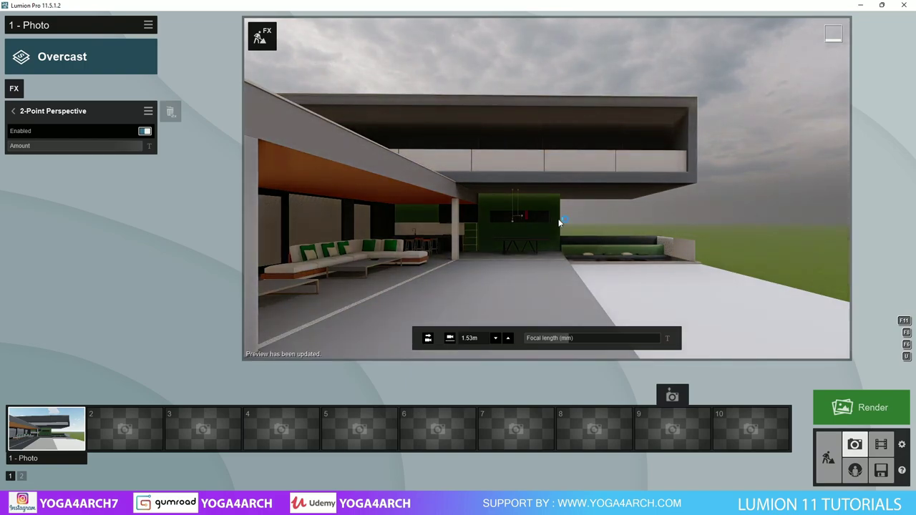
pyautogui.scroll(1, 571, 341)
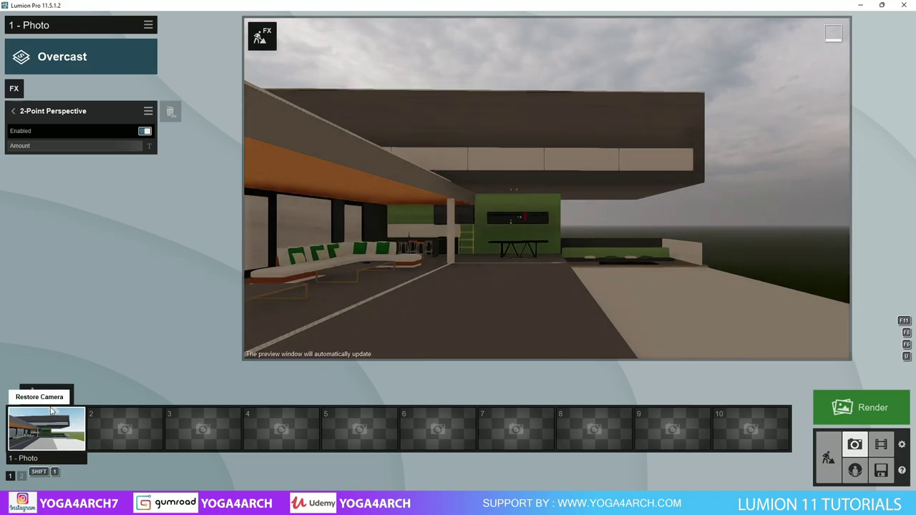
pyautogui.click(35, 396)
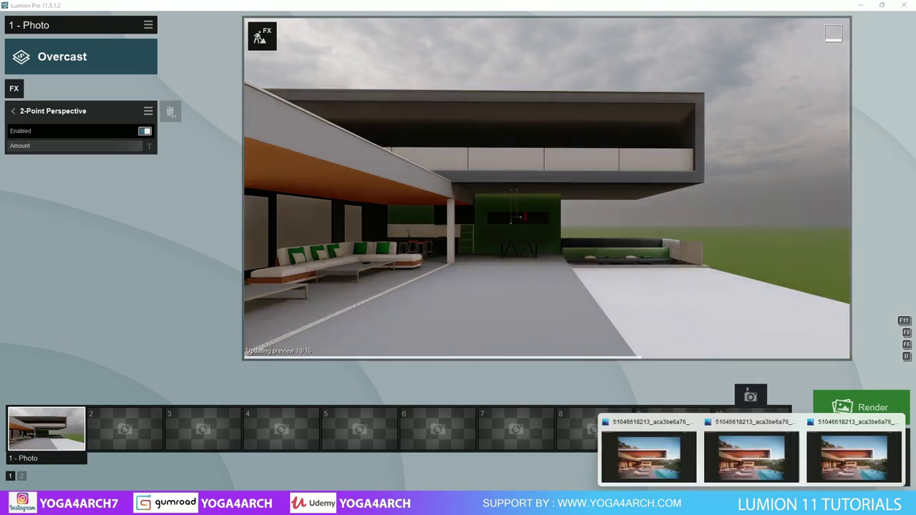
# - View the pool-house reference image again, then return to the scene
pyautogui.click(793, 423)
pyautogui.click(802, 451)
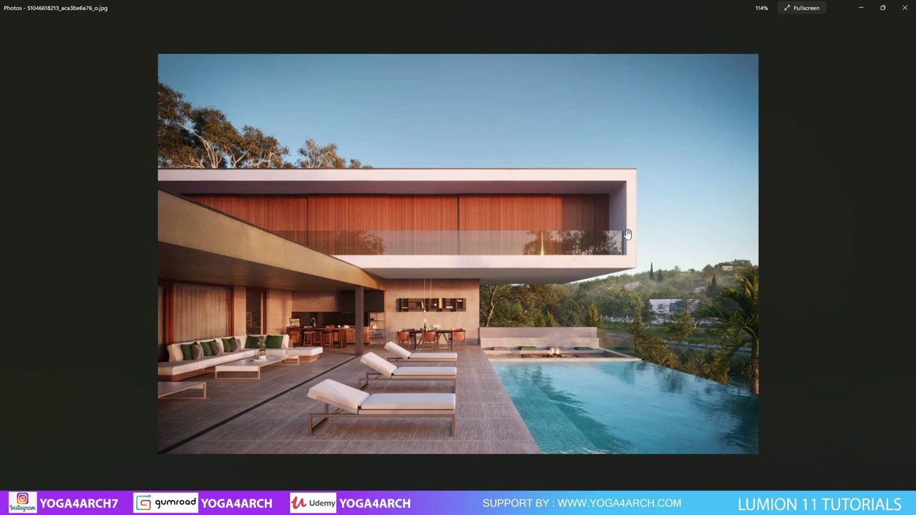
pyautogui.click(863, 11)
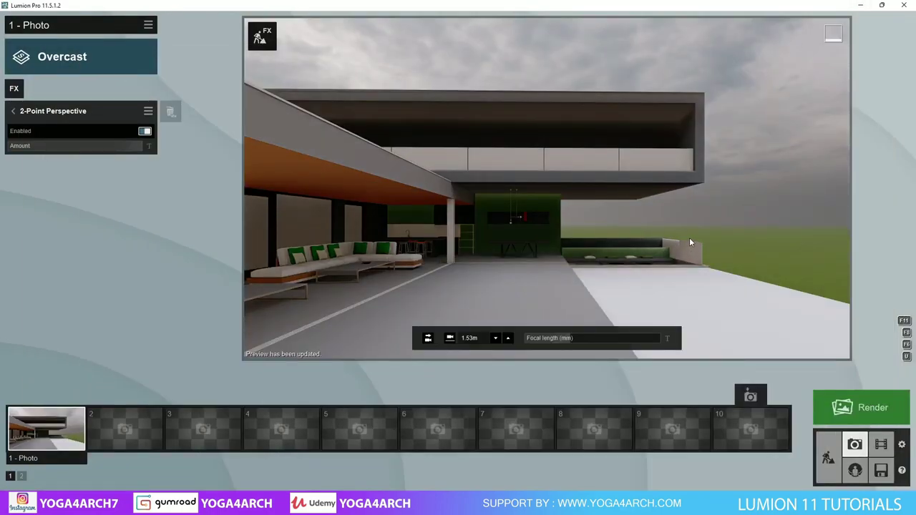
# - Rotate the camera to reframe the house and covered terrace, then save it to Photo 1
pyautogui.moveTo(689, 238); pyautogui.dragTo(689, 247, button='right')
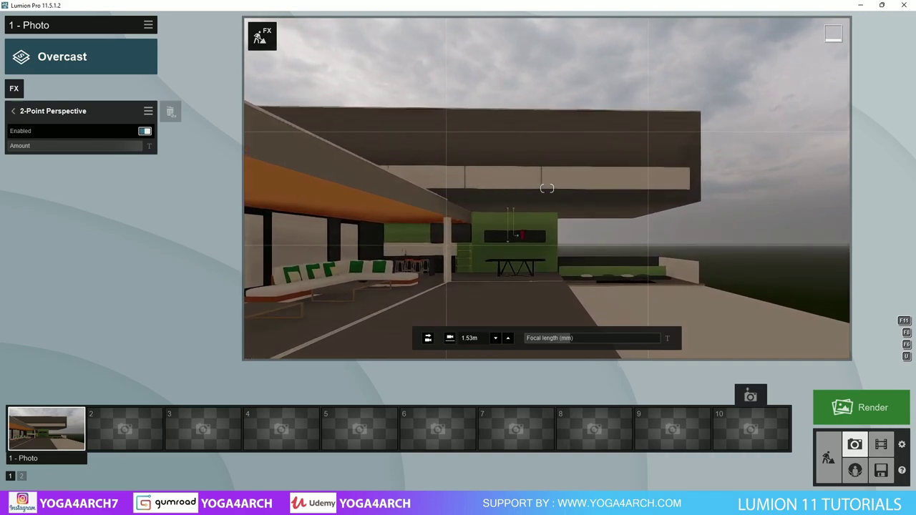
pyautogui.moveTo(547, 188); pyautogui.dragTo(546, 188, button='right')
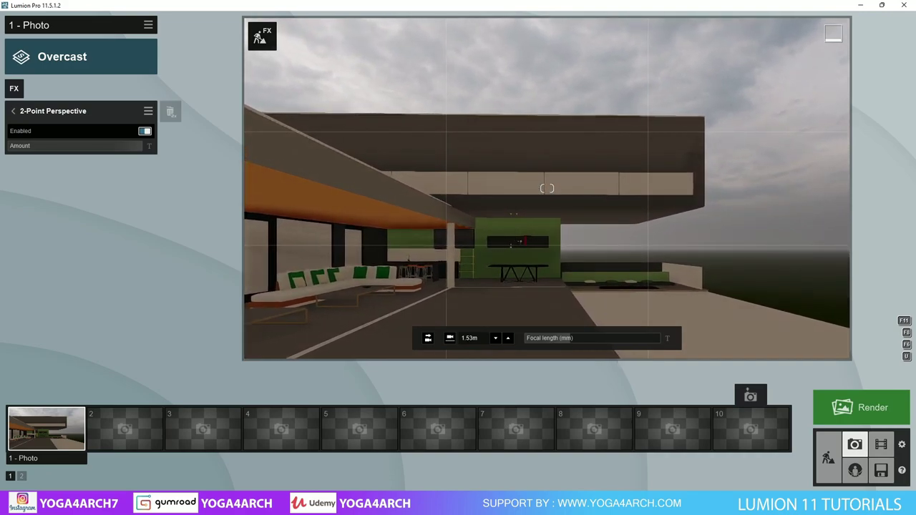
pyautogui.moveTo(547, 188); pyautogui.dragTo(547, 188, button='right')
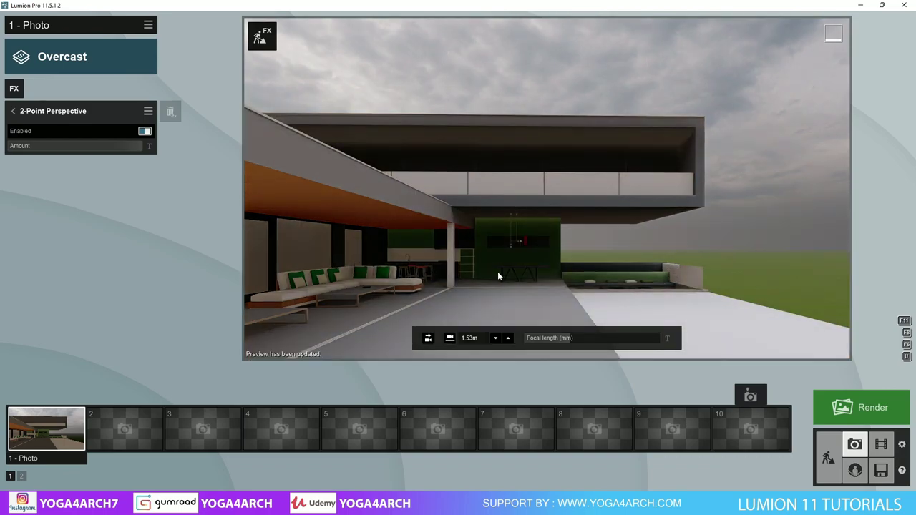
pyautogui.moveTo(498, 271); pyautogui.dragTo(547, 189, button='right')
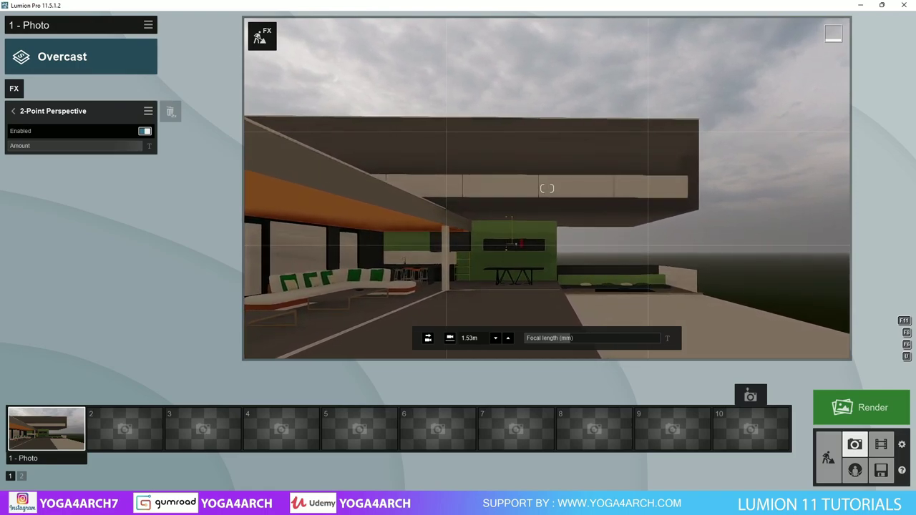
pyautogui.click(37, 398)
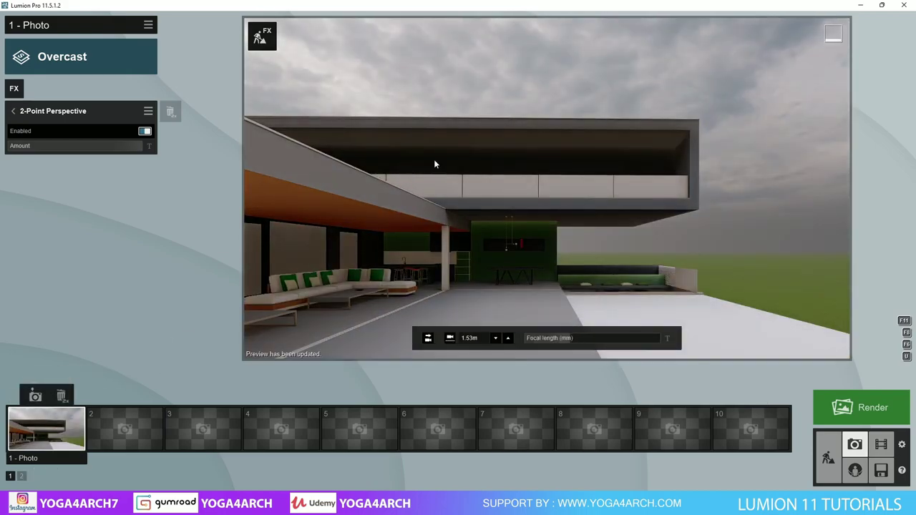
# - Apply a blue evening Real Skies sky at a 121.5° heading and compare it with the reference
pyautogui.click(13, 112)
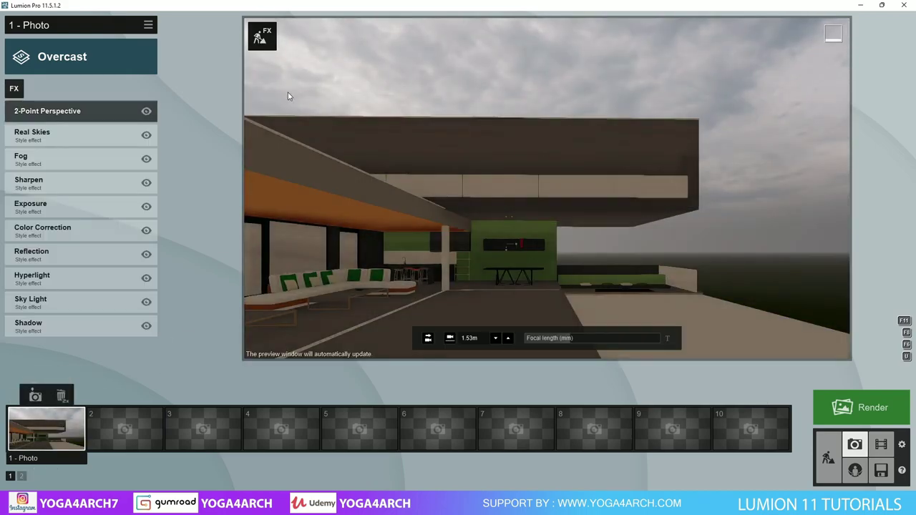
pyautogui.click(80, 136)
pyautogui.click(41, 138)
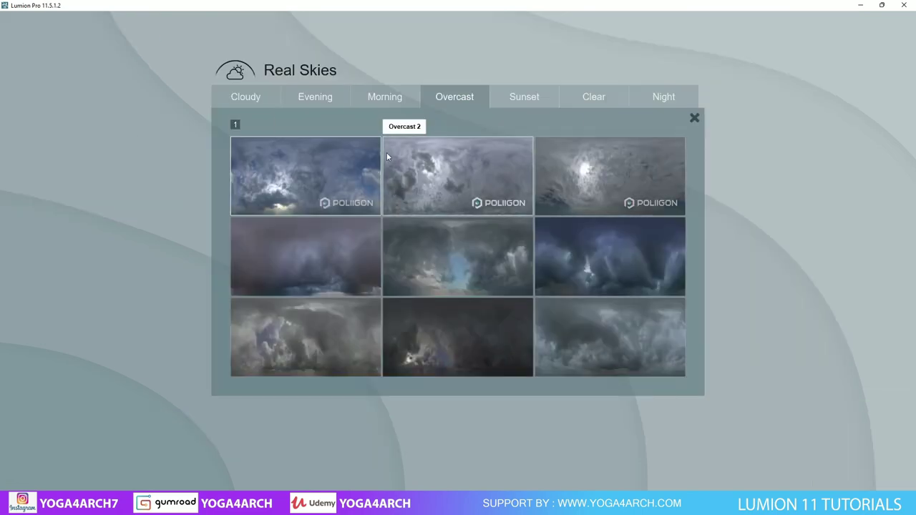
pyautogui.click(333, 99)
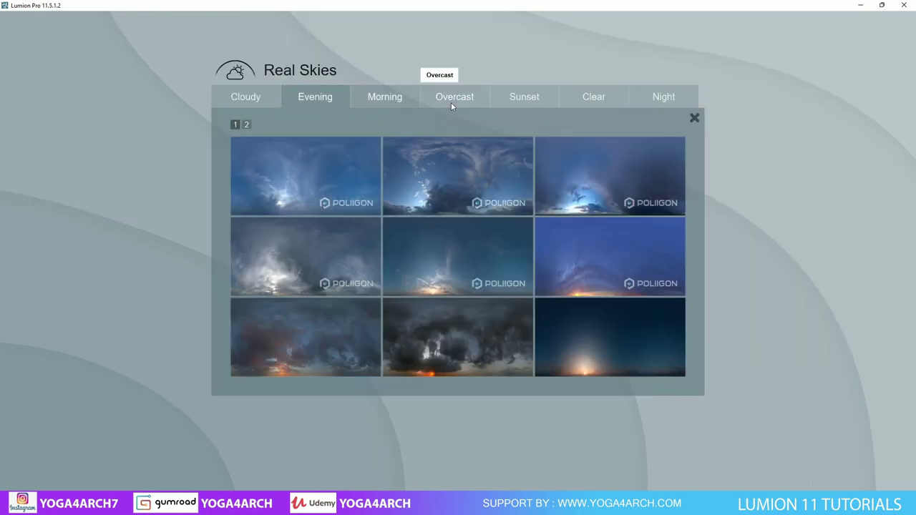
pyautogui.click(447, 246)
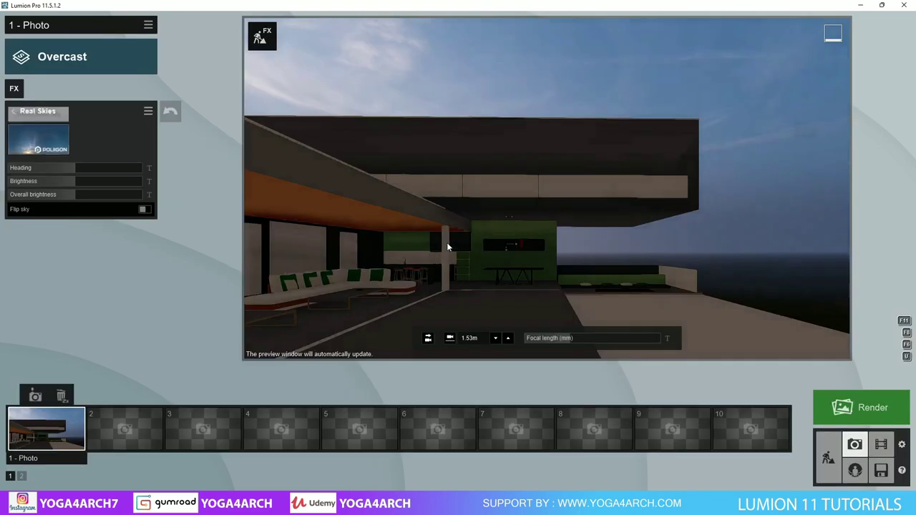
pyautogui.moveTo(96, 171)
pyautogui.mouseDown()
pyautogui.moveTo(122, 170)
pyautogui.moveTo(90, 172)
pyautogui.moveTo(87, 193)
pyautogui.mouseUp()
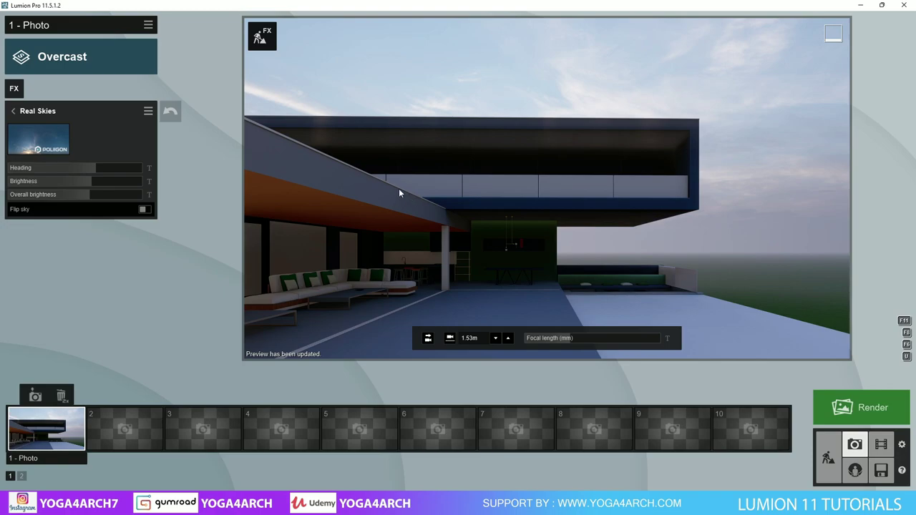
pyautogui.hotkey('alt', 'Tab')
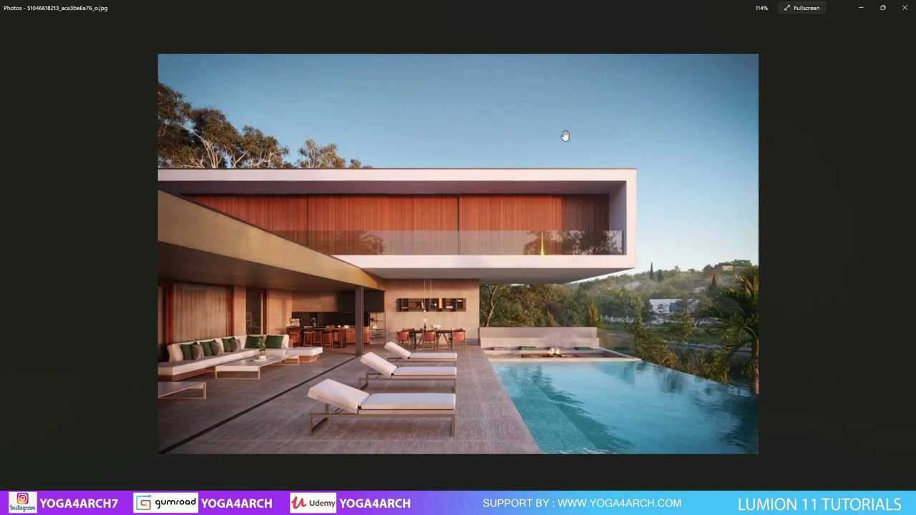
pyautogui.click(860, 9)
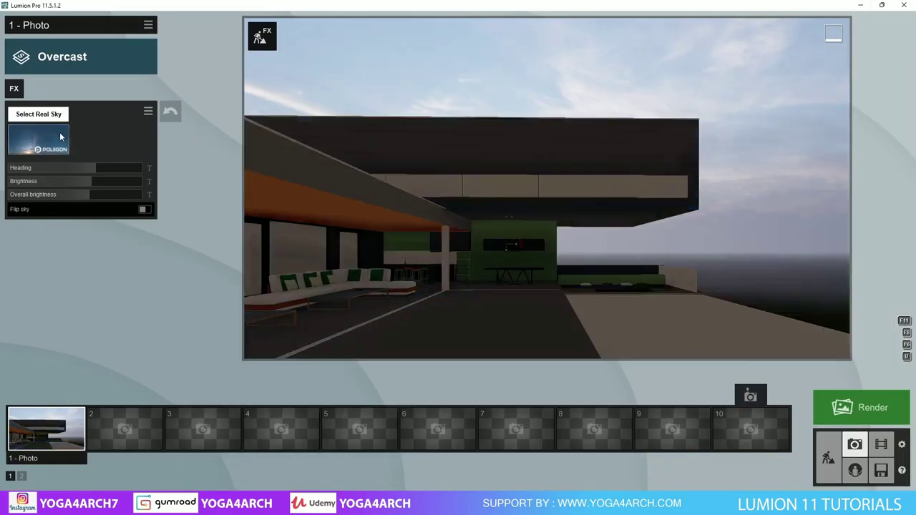
# - Try two other evening skies, adjusting the sky direction
pyautogui.click(45, 143)
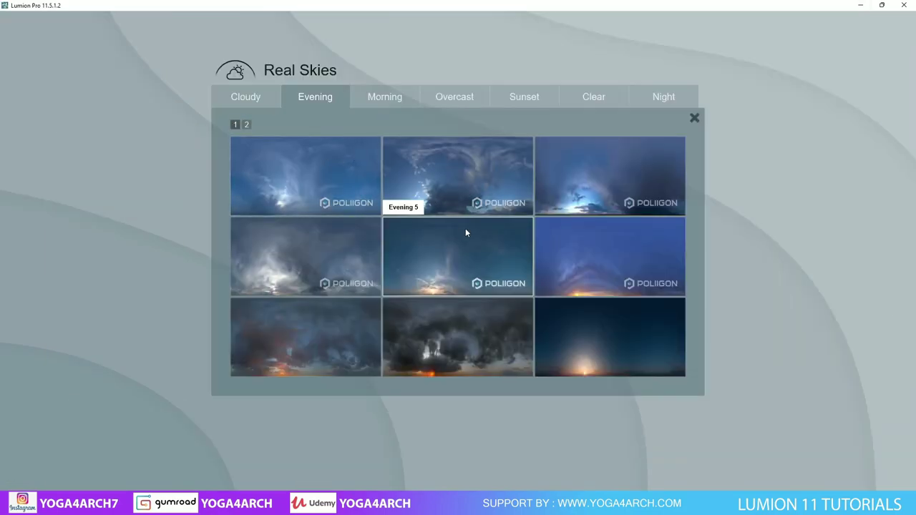
pyautogui.click(561, 263)
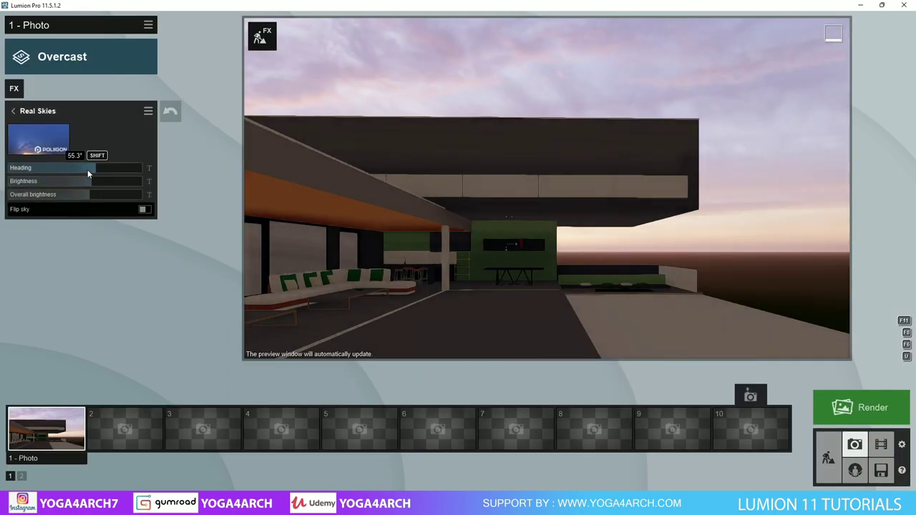
pyautogui.moveTo(87, 168); pyautogui.dragTo(80, 166)
pyautogui.click(65, 147)
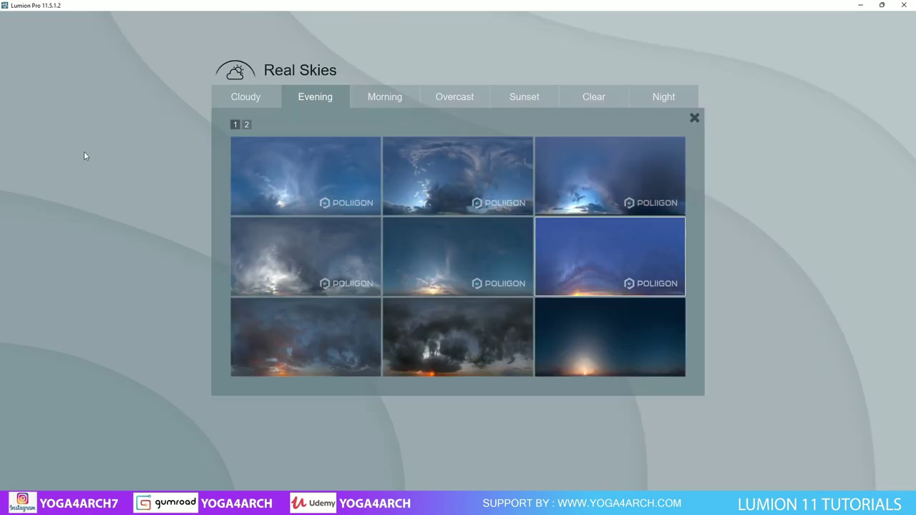
pyautogui.click(289, 268)
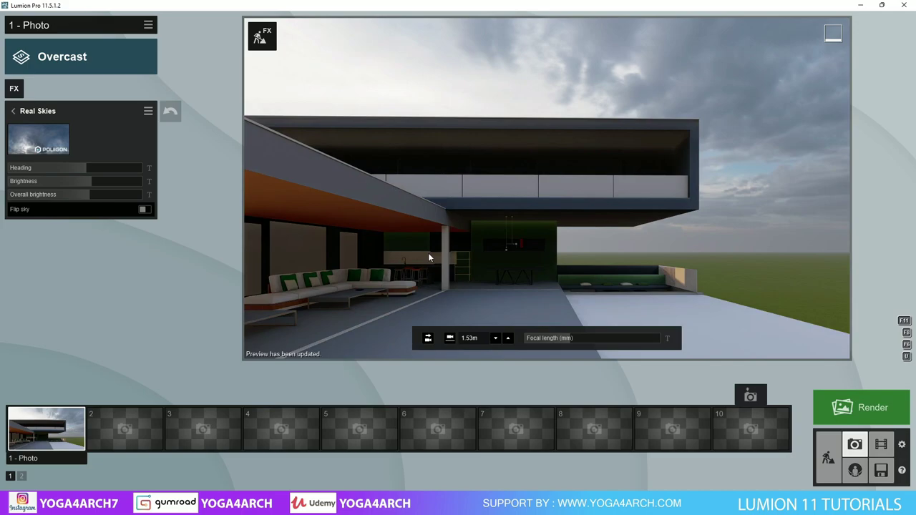
# - Switch to a Morning sky turned to about 19.7° heading with adjusted brightness
pyautogui.click(64, 141)
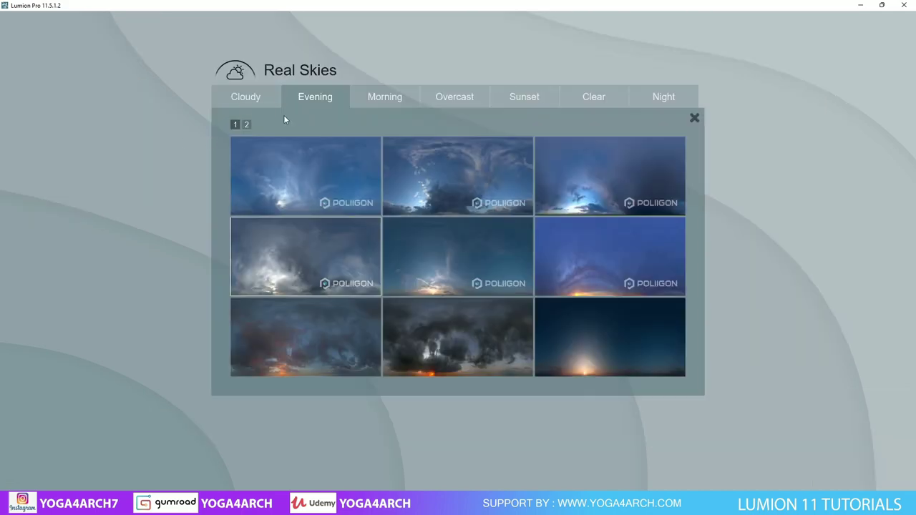
pyautogui.click(370, 100)
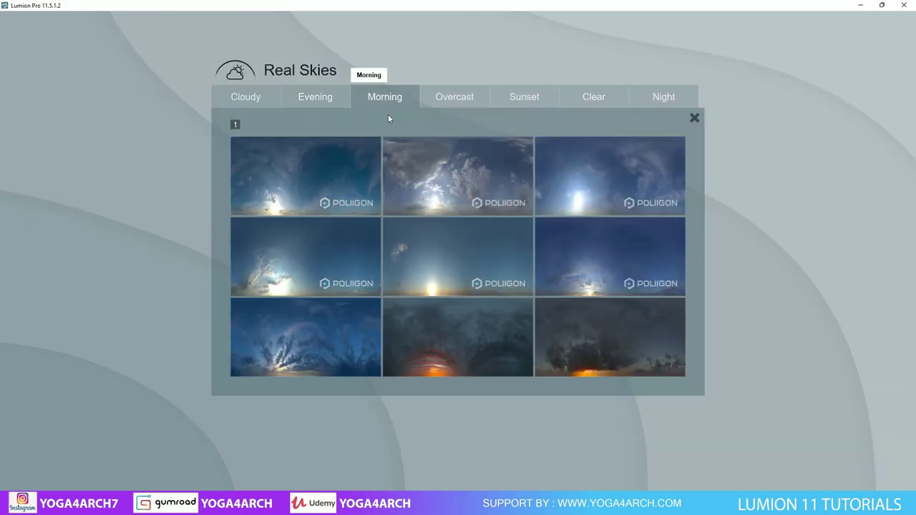
pyautogui.click(577, 251)
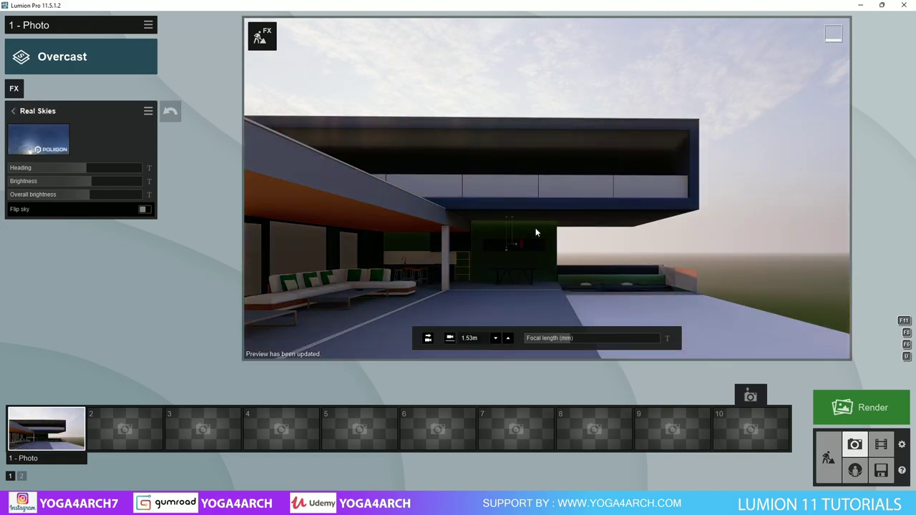
pyautogui.moveTo(90, 181)
pyautogui.mouseDown()
pyautogui.moveTo(80, 181)
pyautogui.moveTo(82, 168)
pyautogui.moveTo(54, 168)
pyautogui.mouseUp()
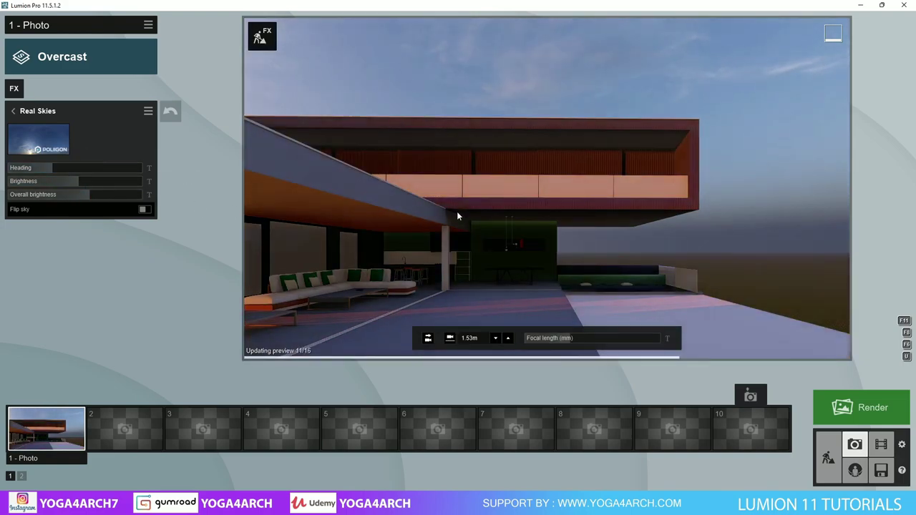
pyautogui.click(83, 168)
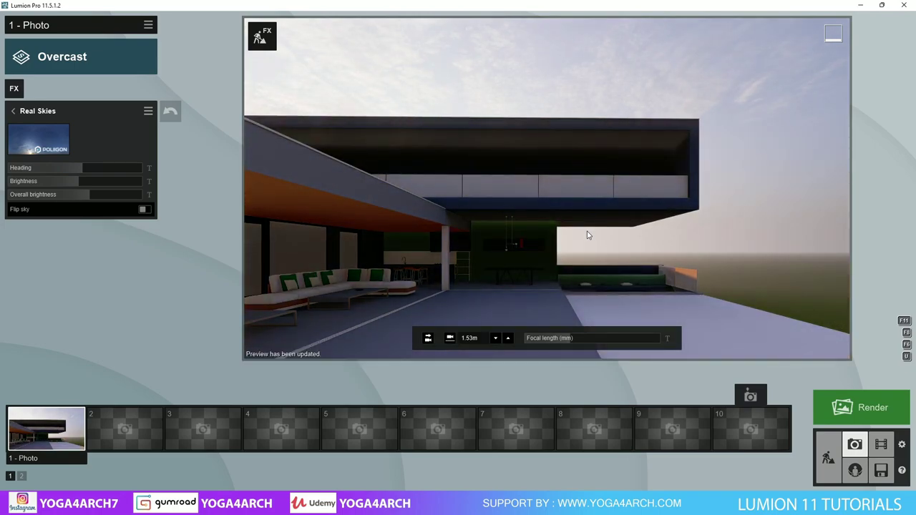
pyautogui.click(20, 91)
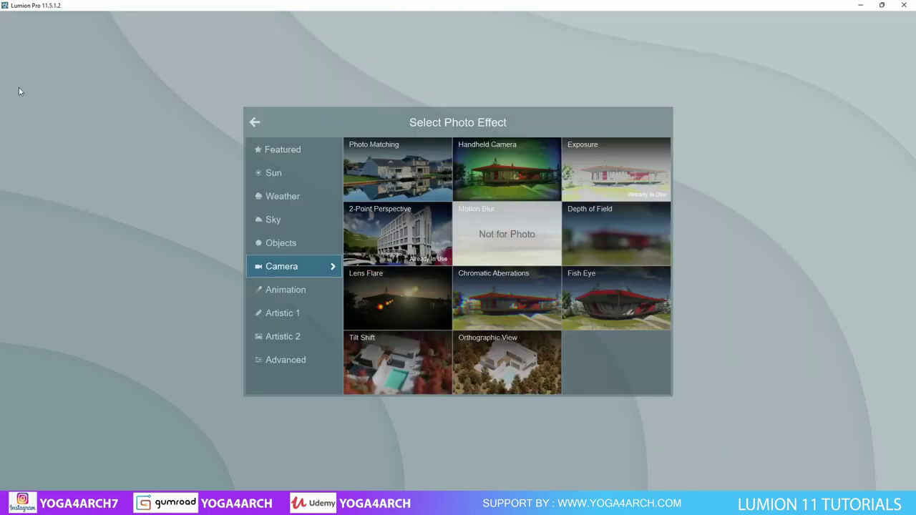
# - Add a Sun effect with sun height about 5° and heading near -101°
pyautogui.click(286, 172)
pyautogui.click(400, 168)
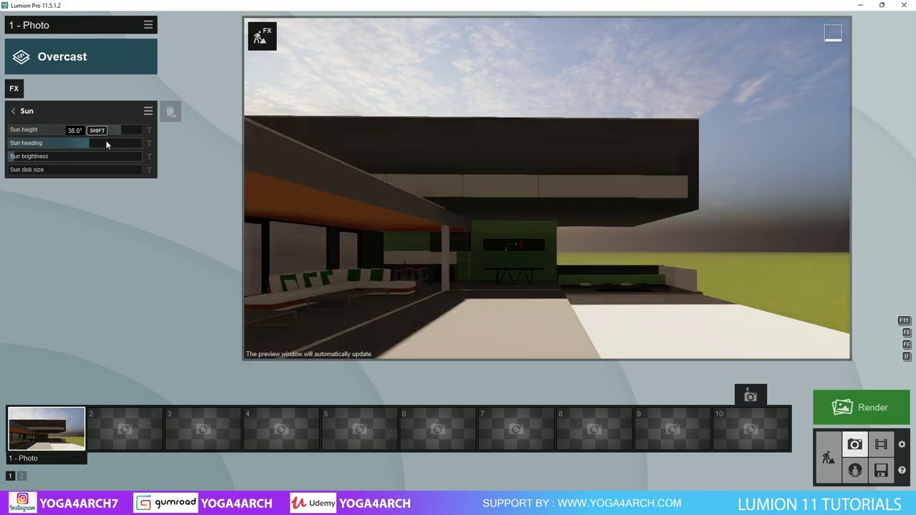
pyautogui.moveTo(106, 136); pyautogui.dragTo(30, 143)
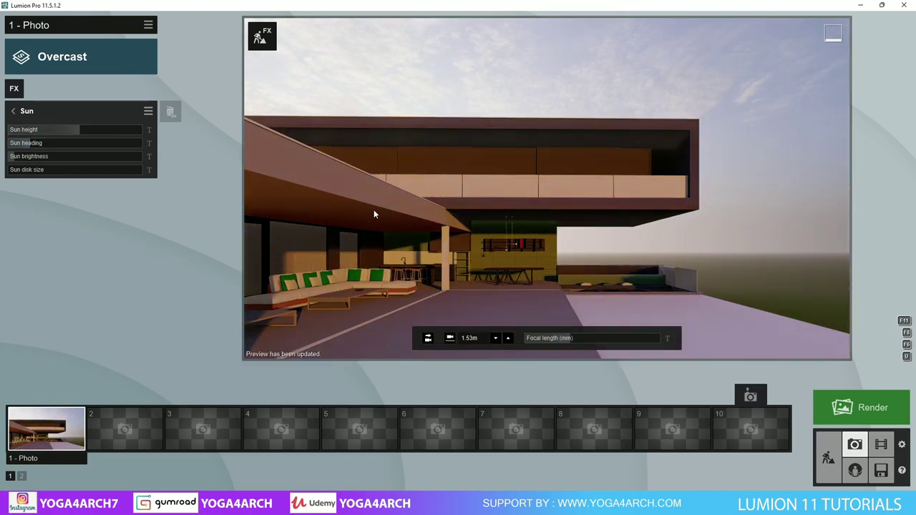
pyautogui.keyDown('shift'); pyautogui.moveTo(78, 129); pyautogui.dragTo(78, 129); pyautogui.keyUp('shift')
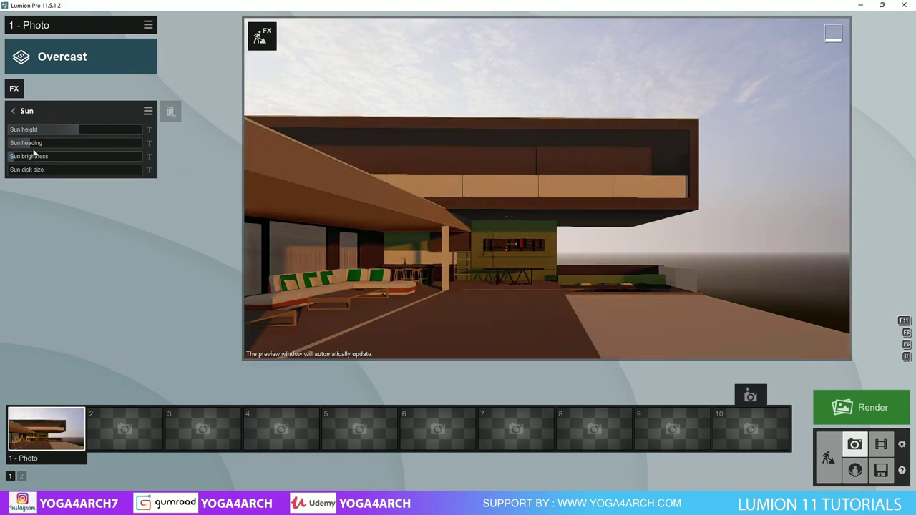
pyautogui.moveTo(33, 144); pyautogui.dragTo(34, 144)
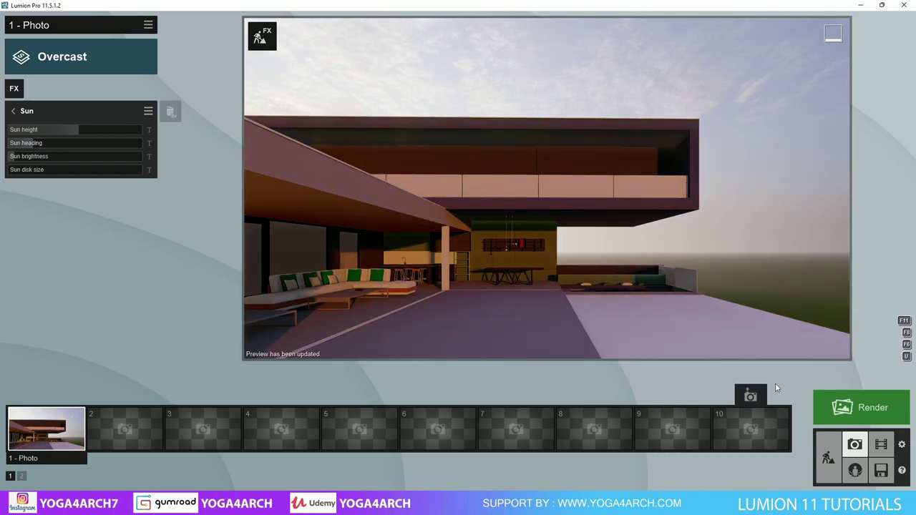
# - In Build mode, import plan.skp and place the plan2 model in the scene
pyautogui.click(829, 458)
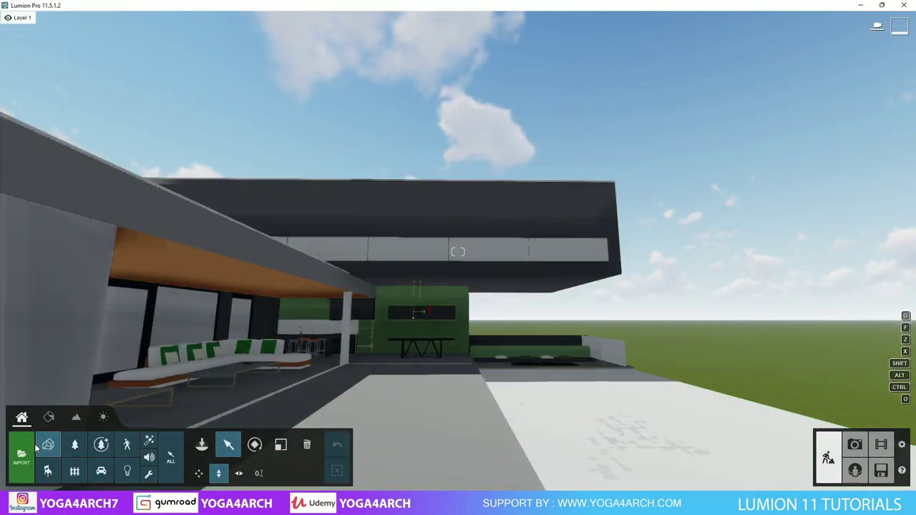
pyautogui.click(31, 446)
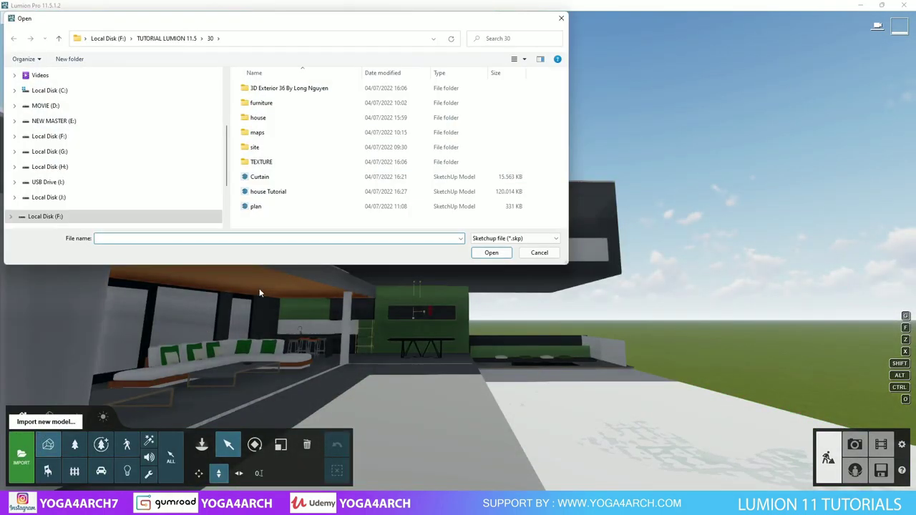
pyautogui.doubleClick(285, 207)
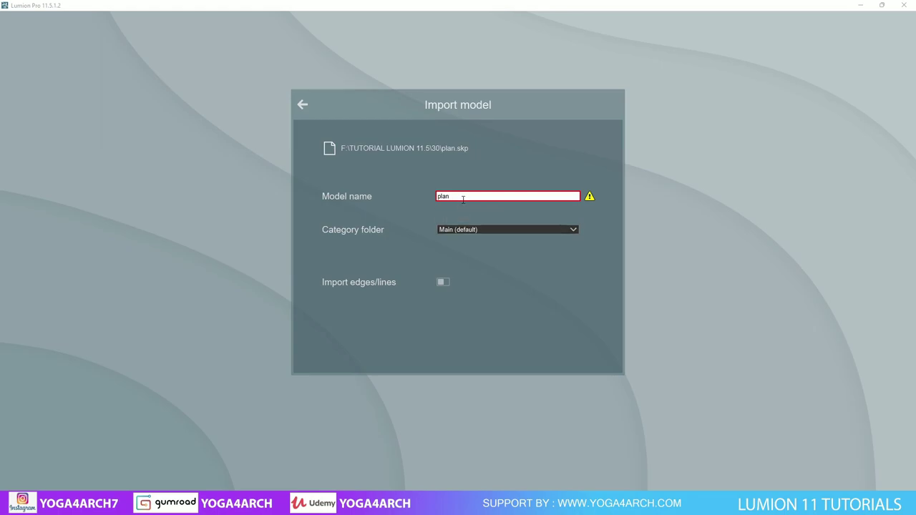
pyautogui.click(587, 345)
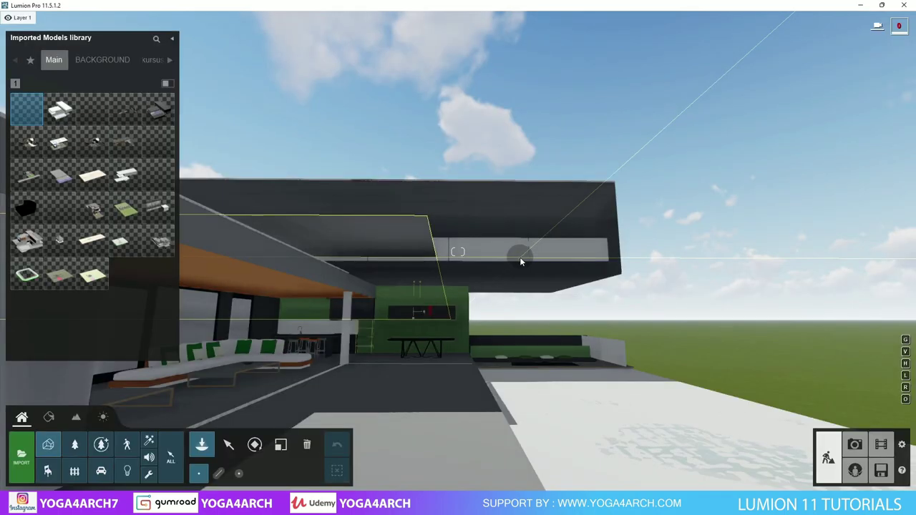
pyautogui.click(718, 376)
# - Move the plan2 model freely under the house and enlarge it with Scale
pyautogui.moveTo(703, 332); pyautogui.dragTo(645, 401, button='right')
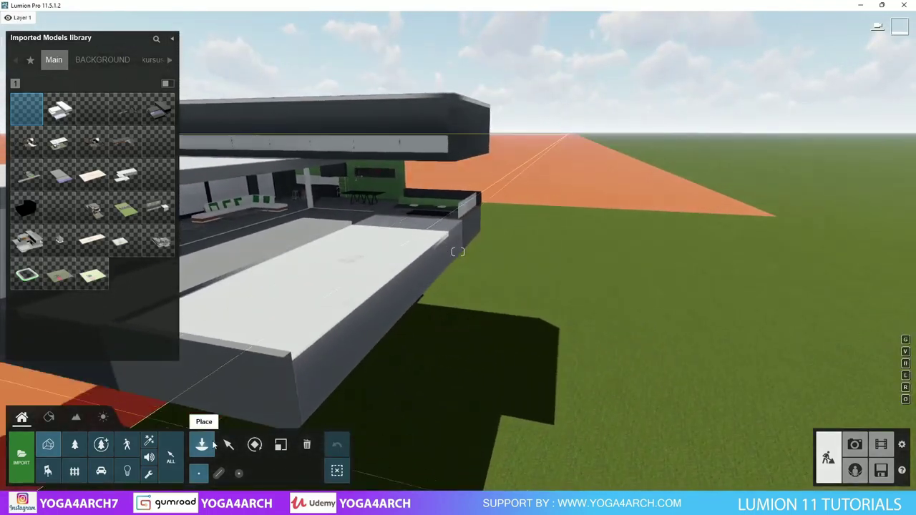
pyautogui.click(228, 445)
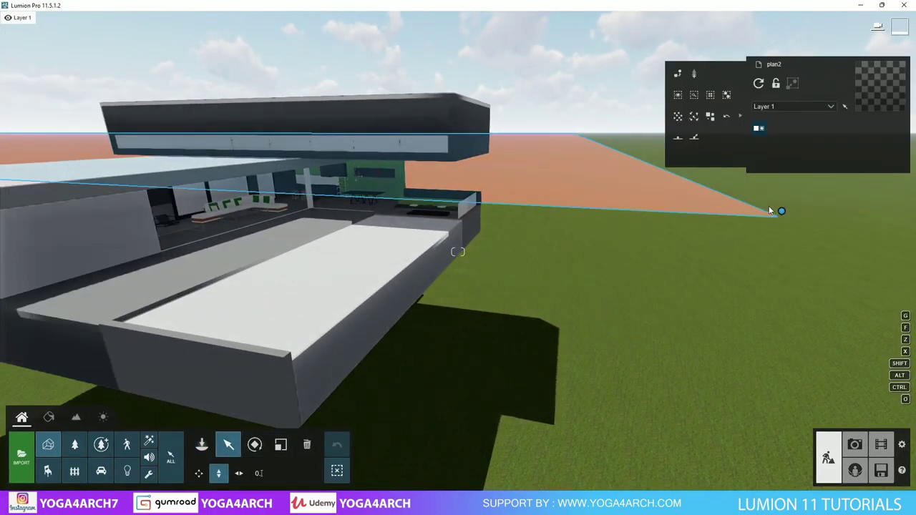
pyautogui.moveTo(781, 212); pyautogui.dragTo(782, 209)
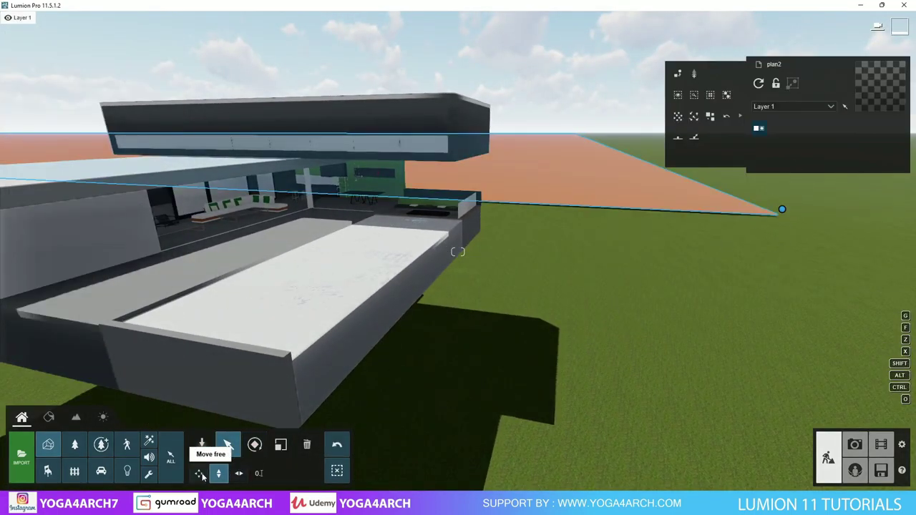
pyautogui.click(199, 473)
pyautogui.scroll(-5, 471, 291)
pyautogui.moveTo(516, 180)
pyautogui.mouseDown()
pyautogui.moveTo(622, 275)
pyautogui.moveTo(804, 363)
pyautogui.moveTo(753, 346)
pyautogui.moveTo(771, 290)
pyautogui.mouseUp()
pyautogui.click(283, 446)
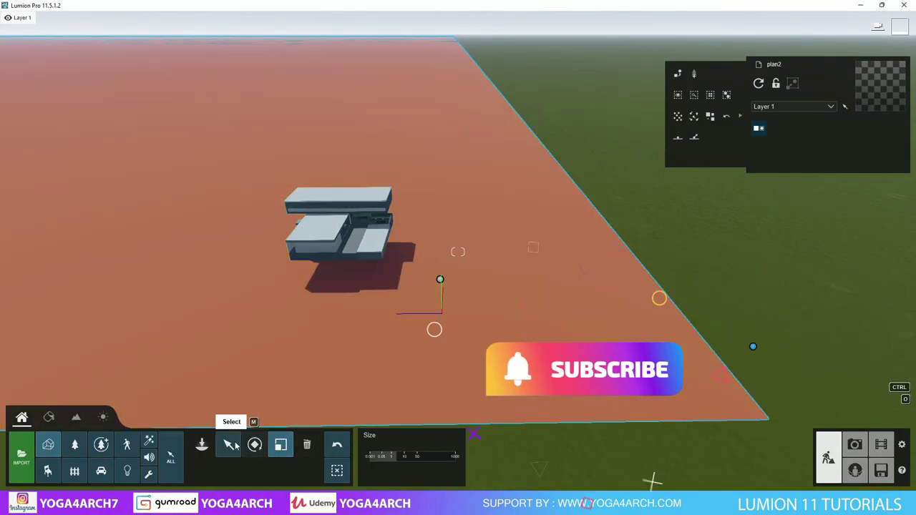
pyautogui.click(229, 445)
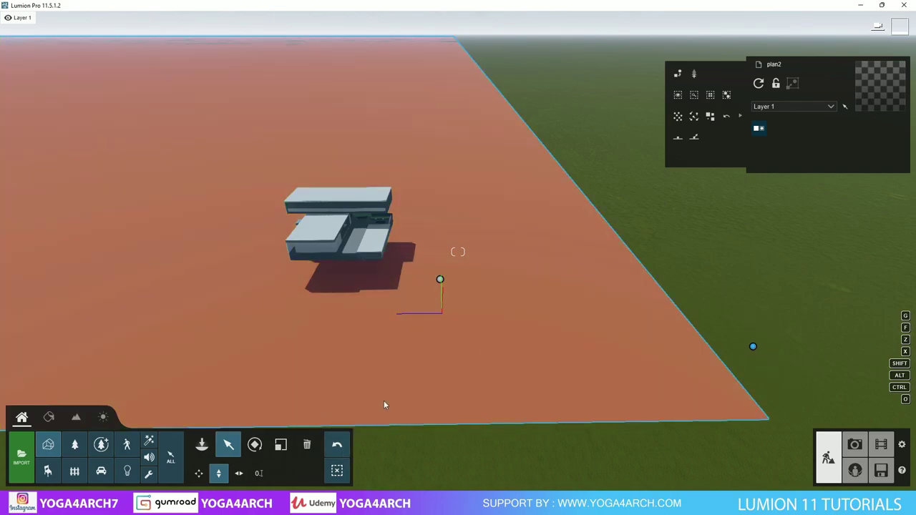
# - Rotate the orange plan2 plane around the house and check it in the photo preview
pyautogui.click(855, 446)
pyautogui.click(45, 428)
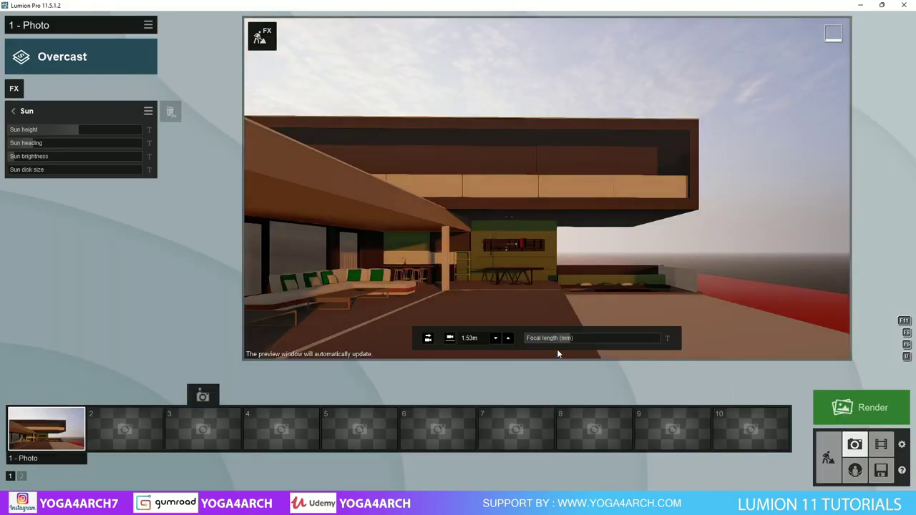
pyautogui.click(828, 458)
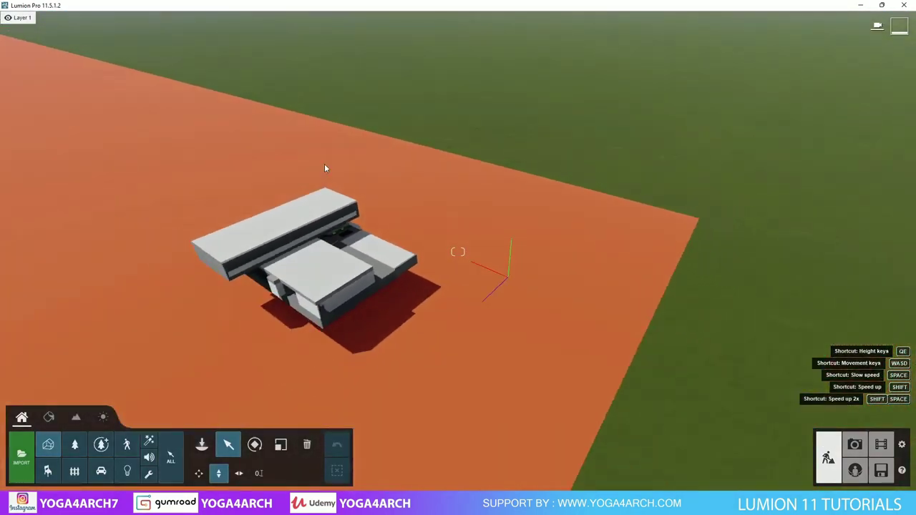
pyautogui.scroll(-5, 326, 158)
pyautogui.moveTo(332, 140); pyautogui.dragTo(520, 377, button='right')
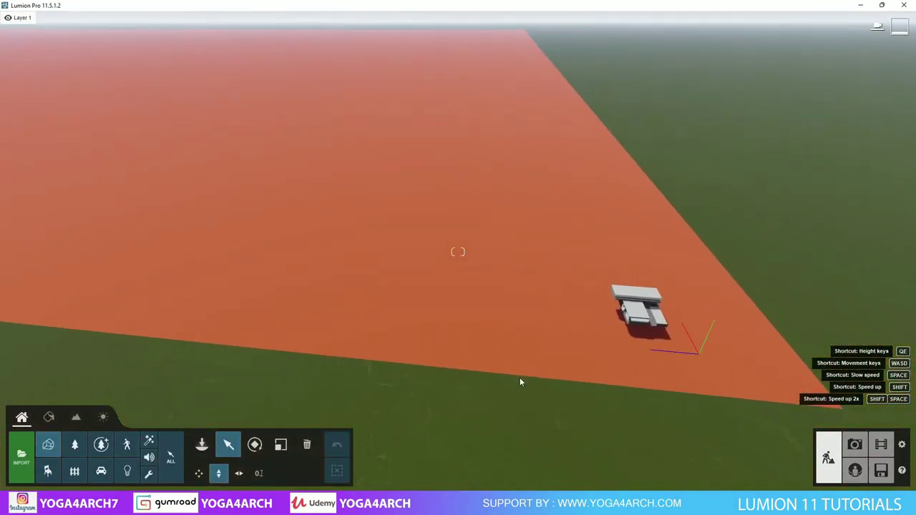
pyautogui.click(255, 444)
pyautogui.moveTo(842, 385); pyautogui.dragTo(850, 402)
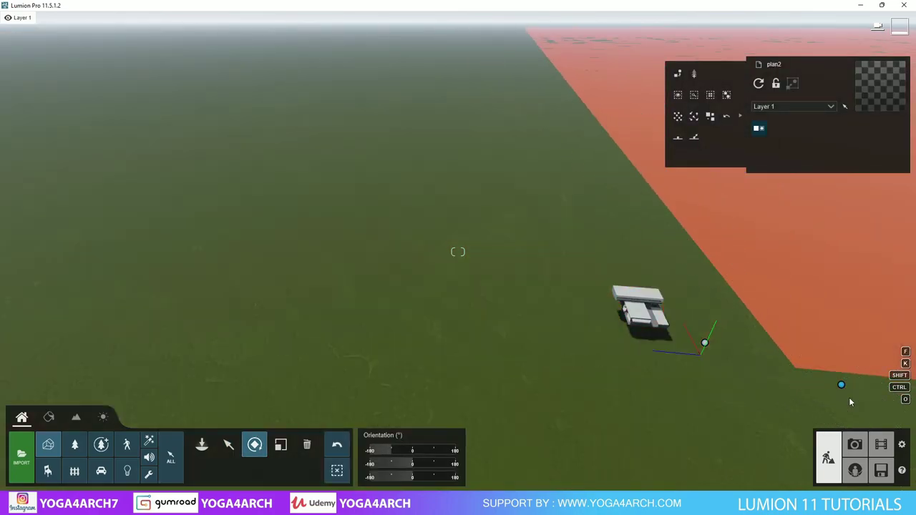
pyautogui.click(229, 446)
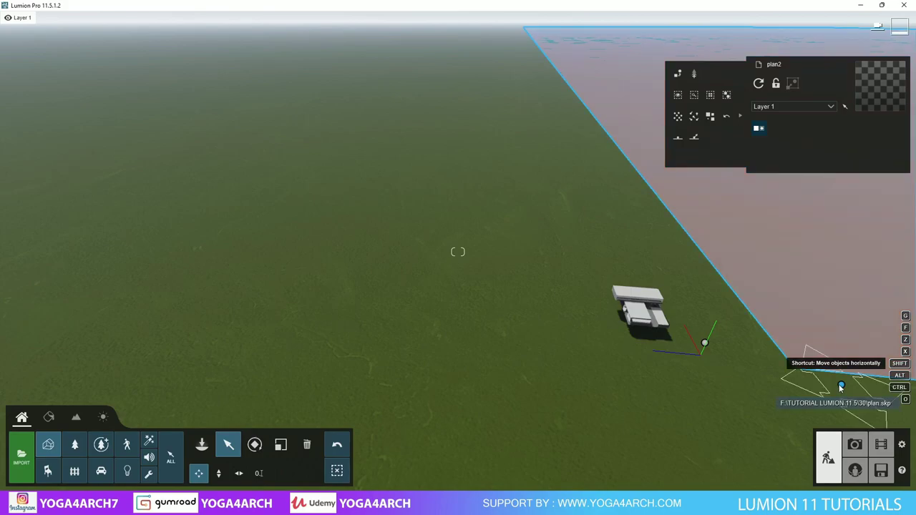
pyautogui.moveTo(841, 383); pyautogui.dragTo(881, 390, button='right')
pyautogui.moveTo(559, 408); pyautogui.dragTo(586, 409, button='right')
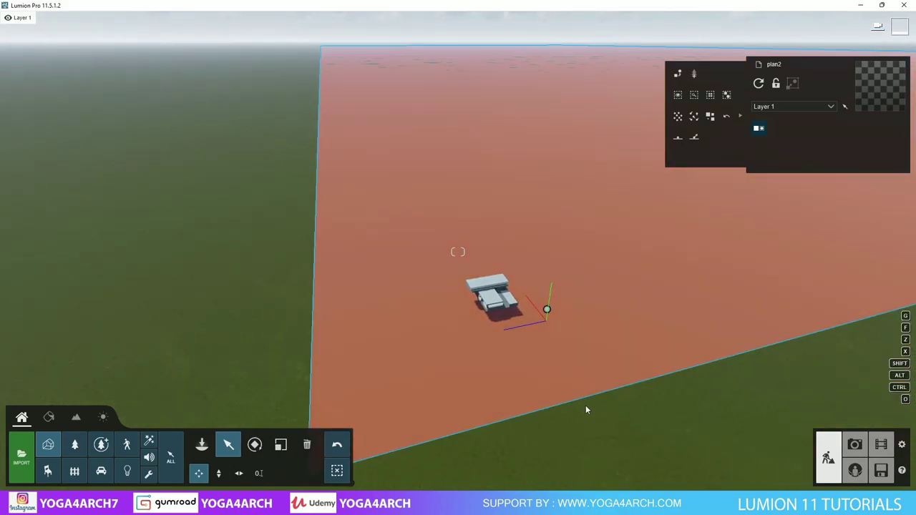
pyautogui.click(856, 443)
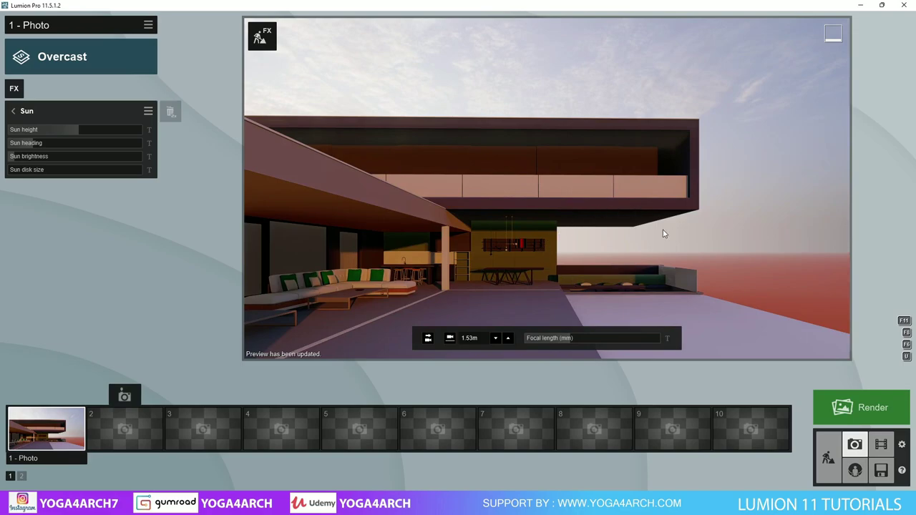
# - Apply the Blue Ocean water material from Various > Water to the plan2 plane
pyautogui.click(828, 459)
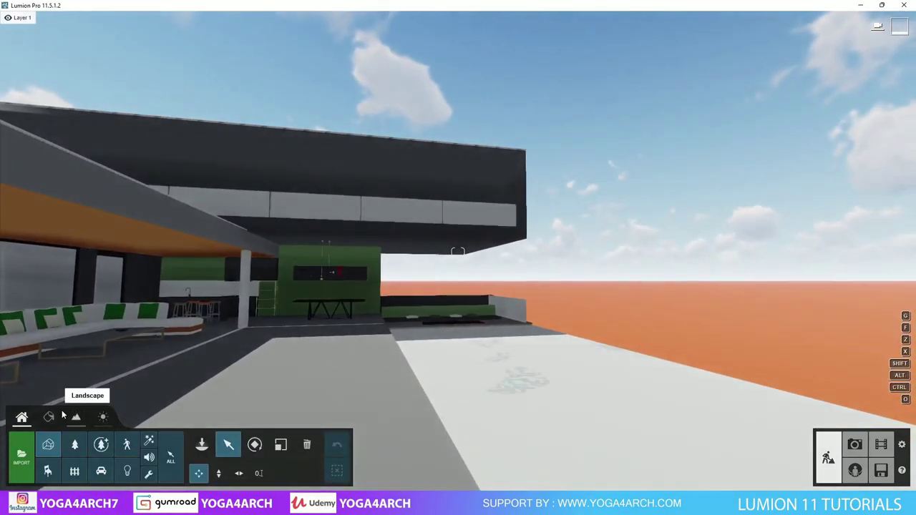
pyautogui.click(49, 417)
pyautogui.click(579, 402)
pyautogui.click(70, 171)
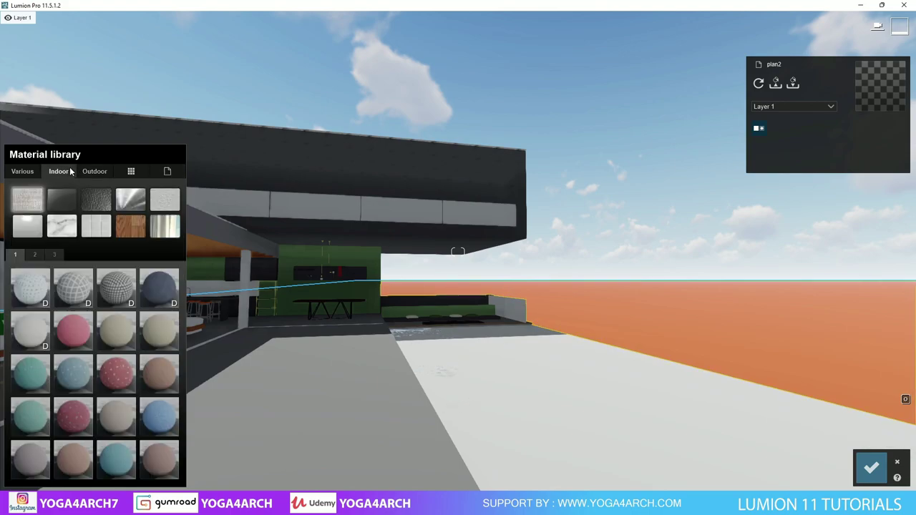
pyautogui.click(31, 174)
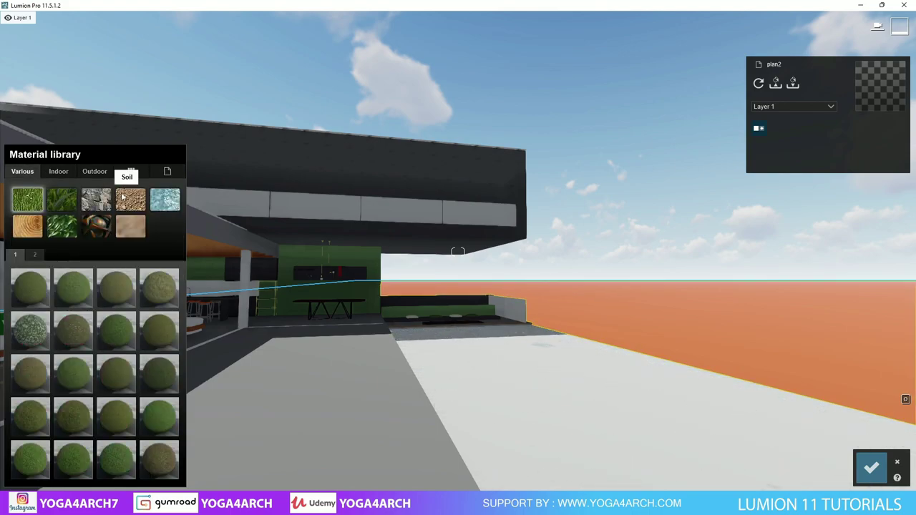
pyautogui.click(164, 201)
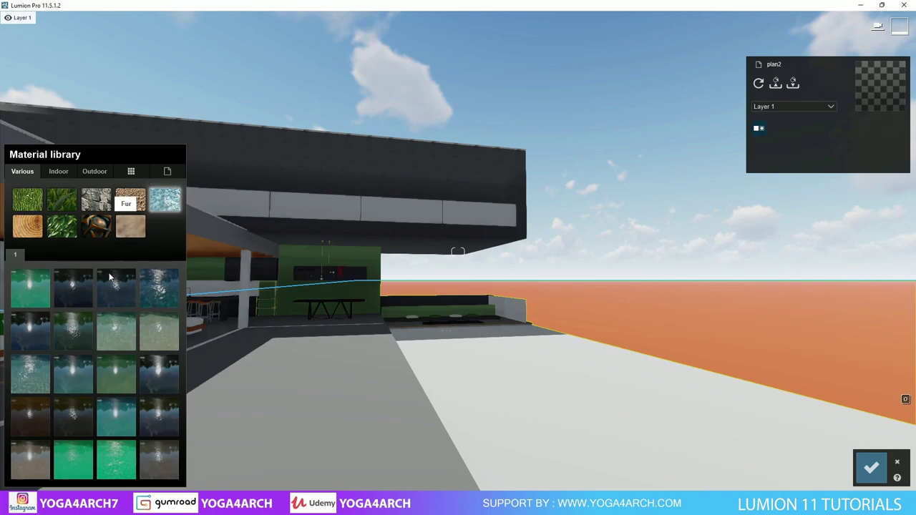
pyautogui.click(151, 290)
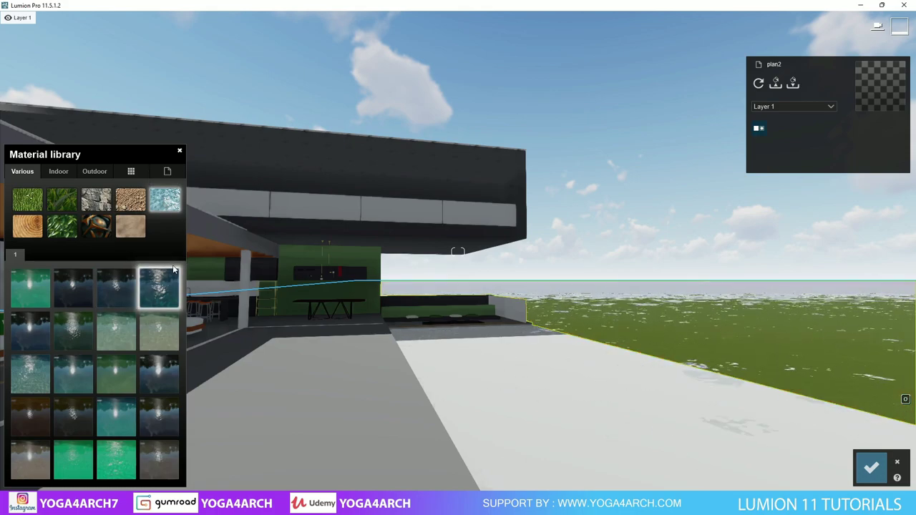
pyautogui.press('Return')
# - Raise the Blue Ocean plane about 1.9 m so sea surrounds the terrace, and check the photo preview
pyautogui.moveTo(173, 269); pyautogui.dragTo(1, 389, button='right')
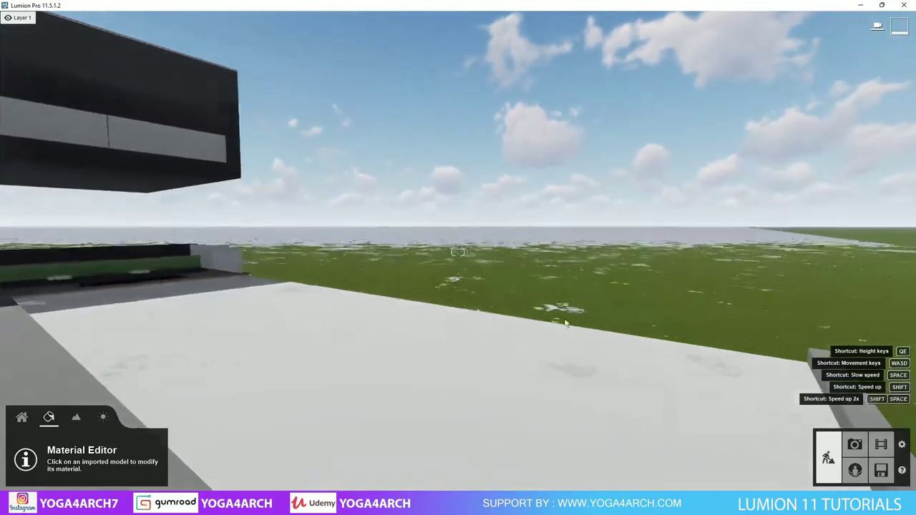
pyautogui.click(21, 417)
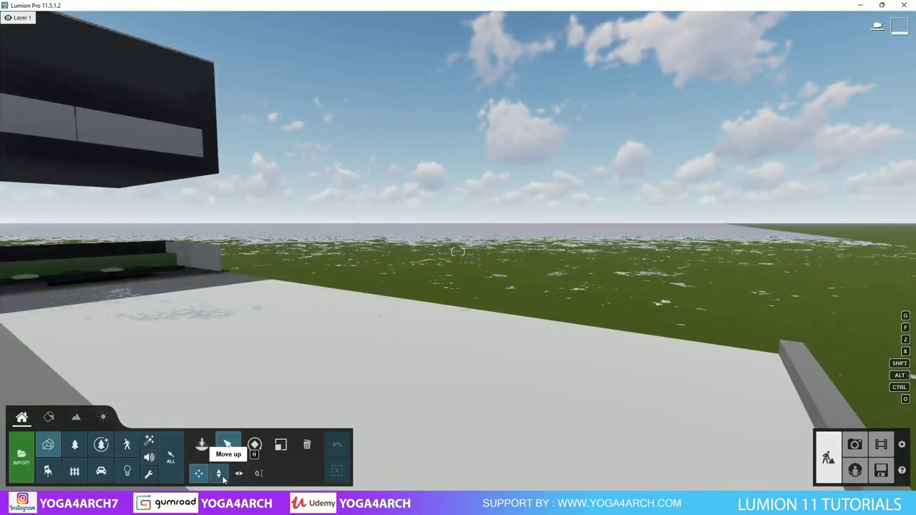
pyautogui.moveTo(222, 401); pyautogui.dragTo(236, 430, button='right')
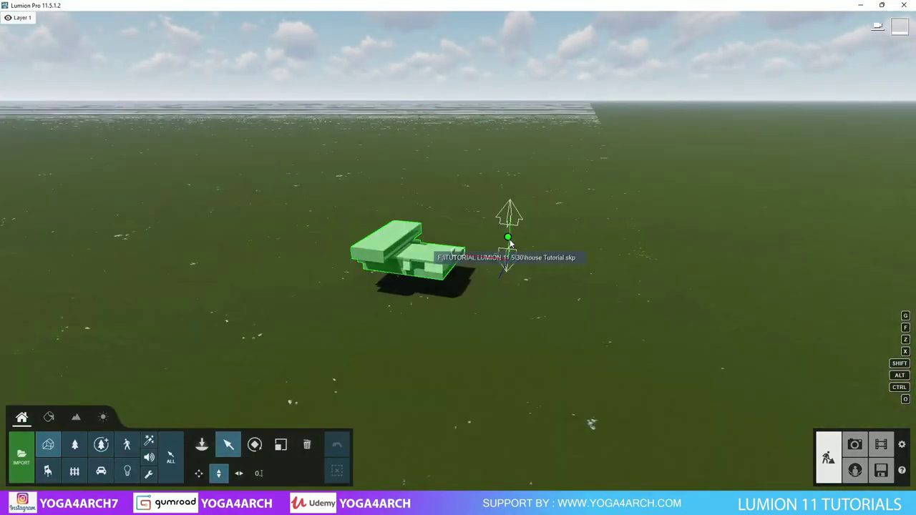
pyautogui.click(512, 231)
pyautogui.moveTo(512, 231); pyautogui.dragTo(491, 252)
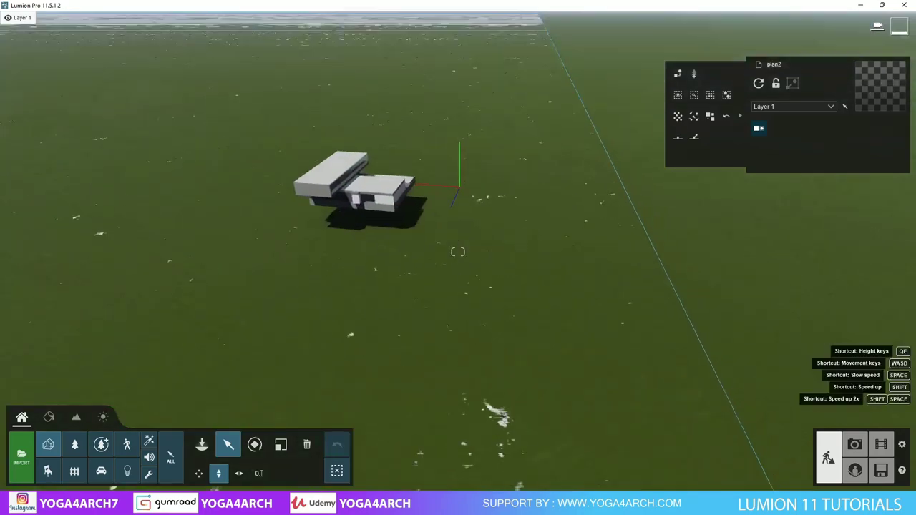
pyautogui.moveTo(594, 175)
pyautogui.mouseDown(button='right')
pyautogui.moveTo(433, 129)
pyautogui.moveTo(486, 136)
pyautogui.mouseUp(button='right')
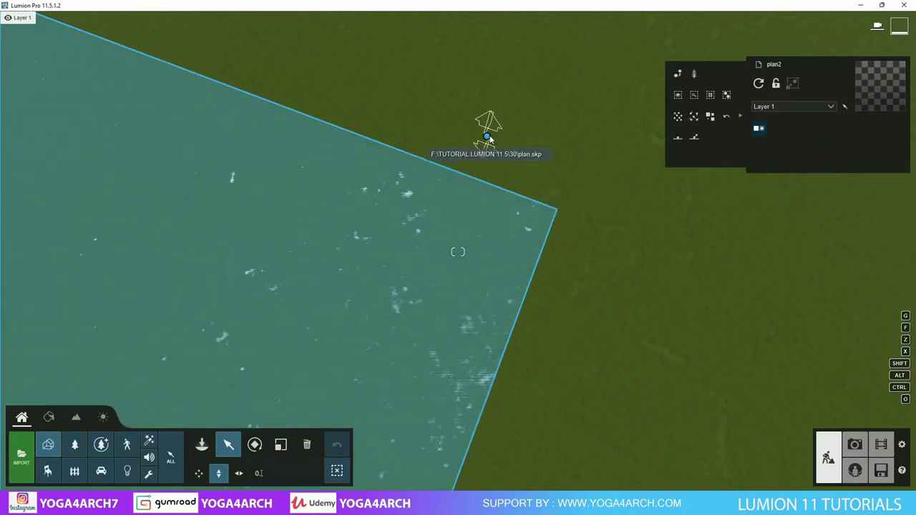
pyautogui.moveTo(490, 140); pyautogui.dragTo(500, 97)
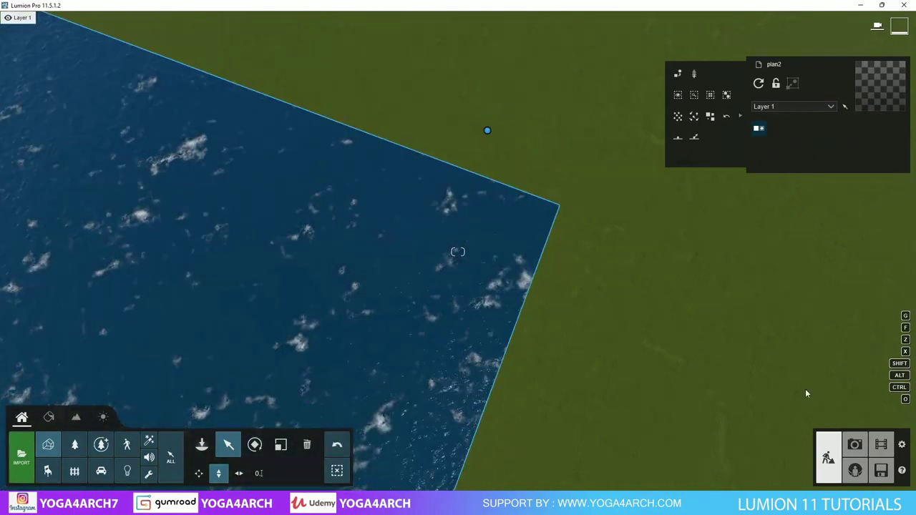
pyautogui.click(854, 444)
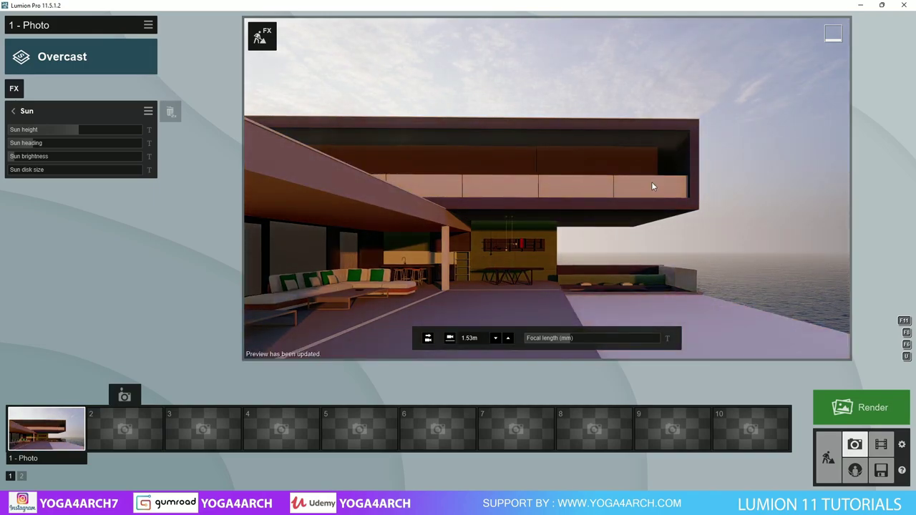
pyautogui.click(828, 458)
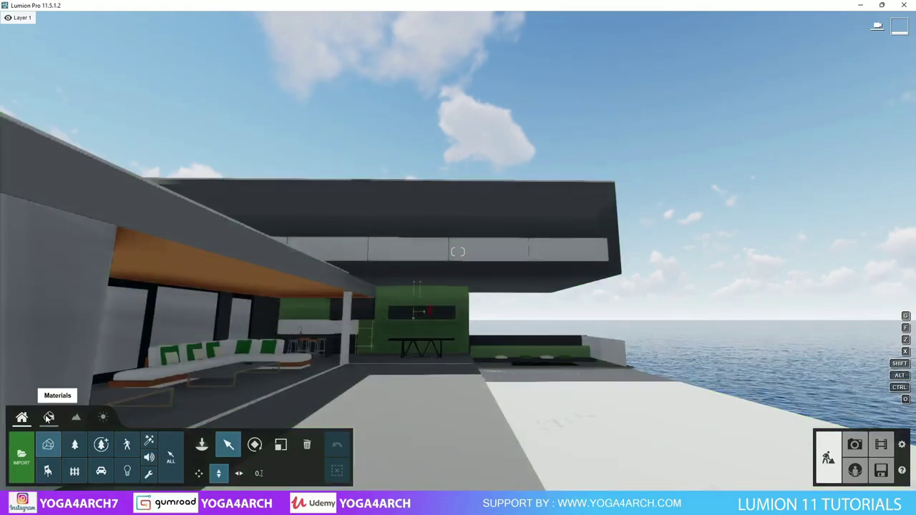
# - Apply the Nice Pool water material from Various > Water to the pool surface
pyautogui.click(49, 417)
pyautogui.click(641, 459)
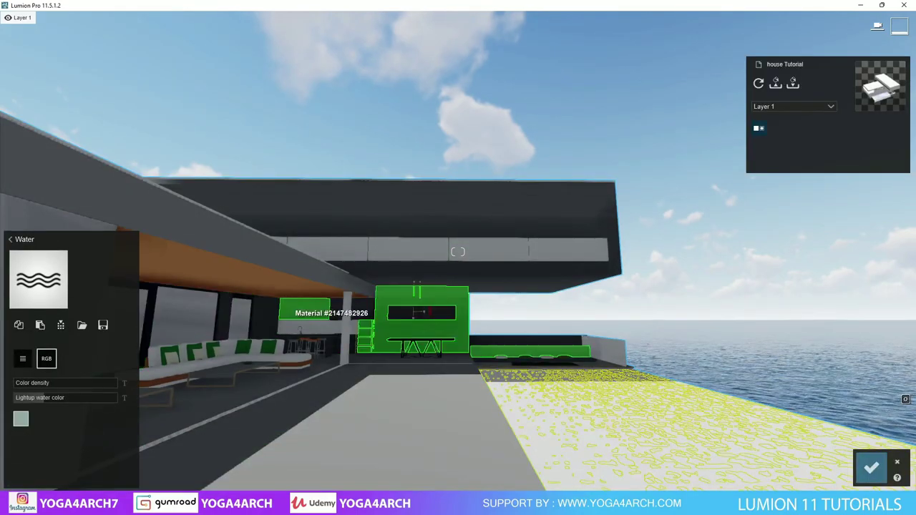
pyautogui.moveTo(220, 283)
pyautogui.mouseDown(button='right')
pyautogui.moveTo(268, 281)
pyautogui.moveTo(296, 327)
pyautogui.mouseUp(button='right')
pyautogui.click(305, 348)
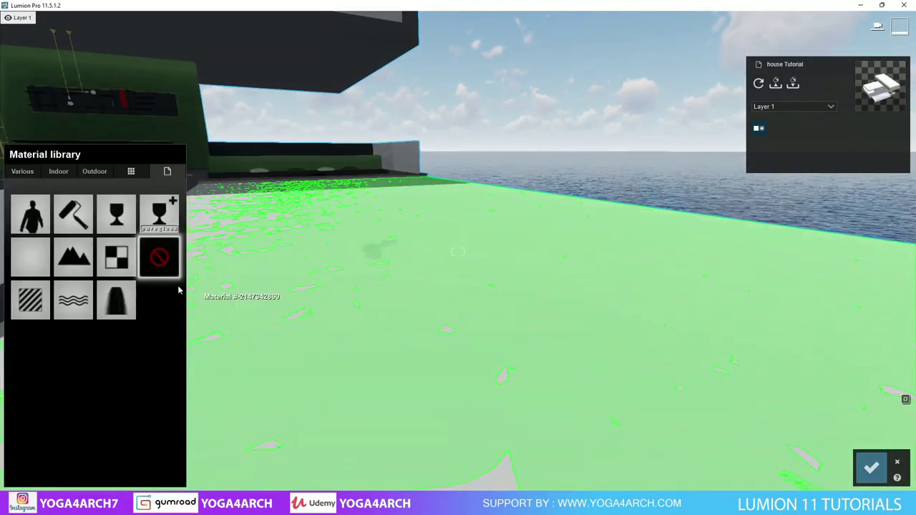
pyautogui.click(57, 172)
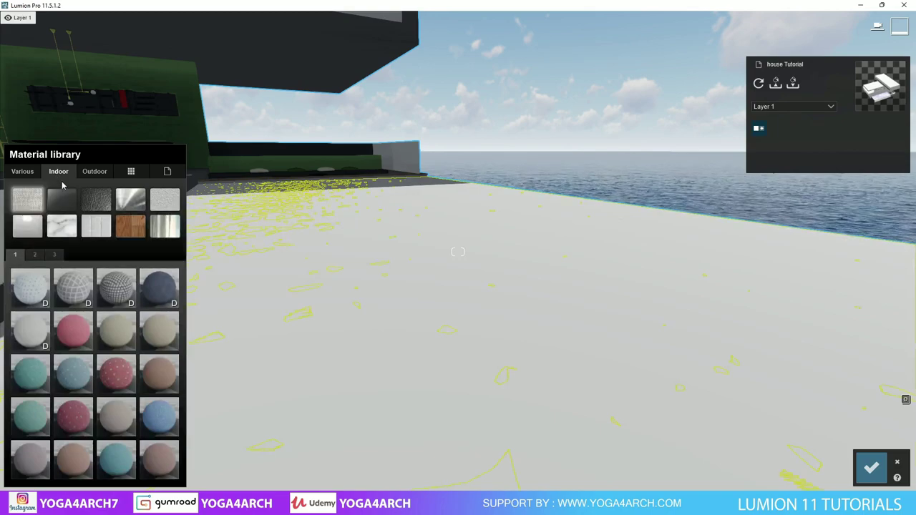
pyautogui.click(68, 203)
pyautogui.click(23, 172)
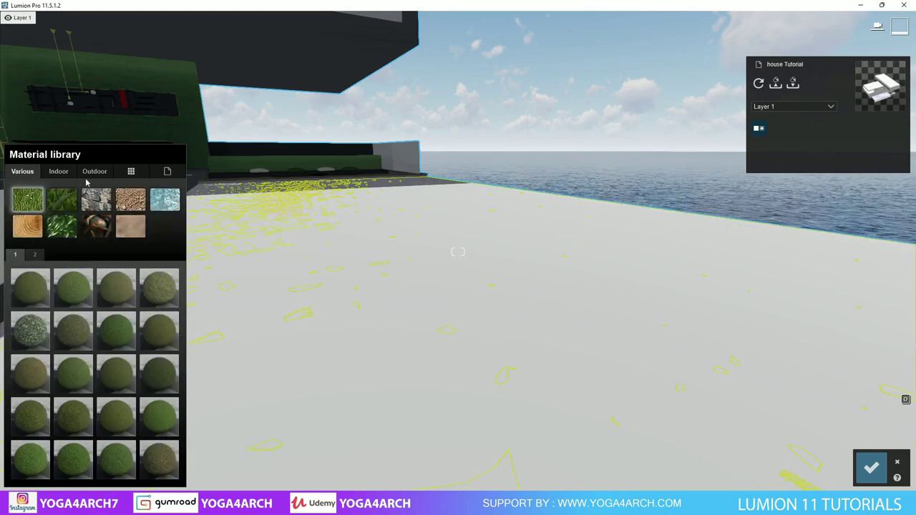
pyautogui.click(159, 202)
pyautogui.click(108, 429)
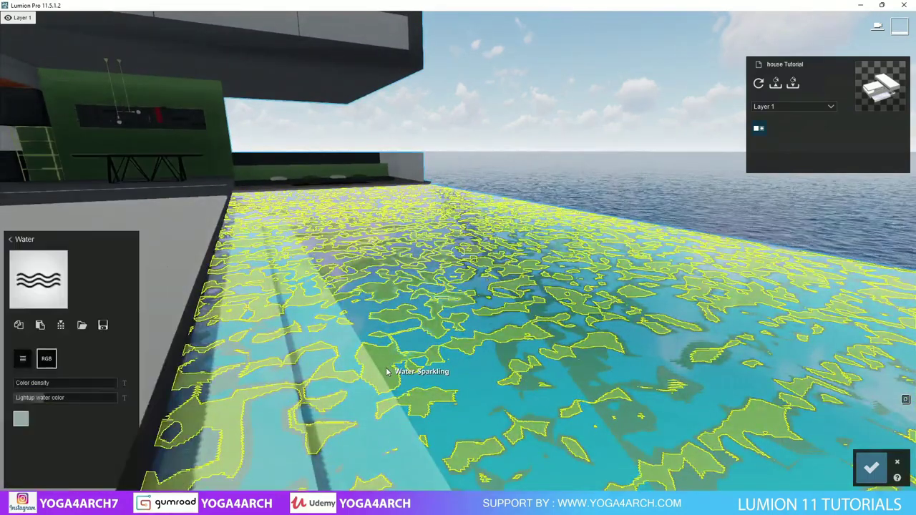
# - Set another picked surface to the Invisible material
pyautogui.click(56, 283)
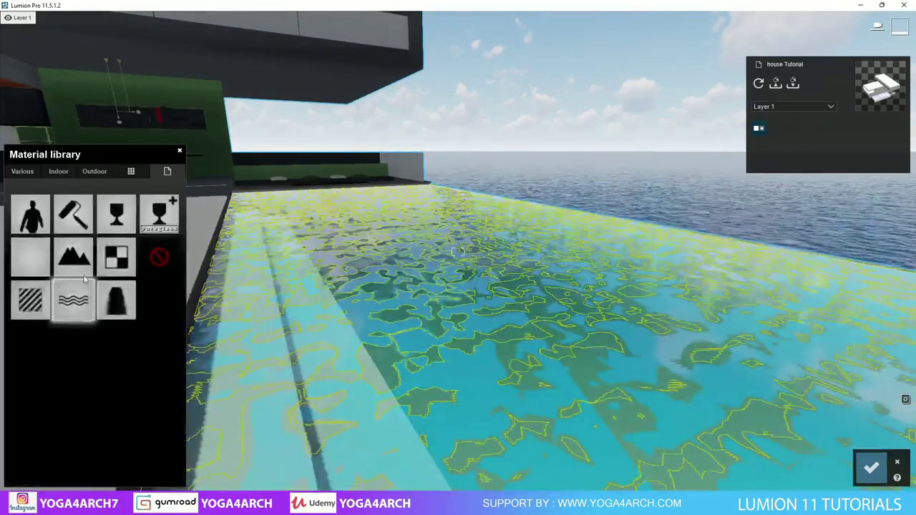
pyautogui.click(31, 211)
pyautogui.press('s')
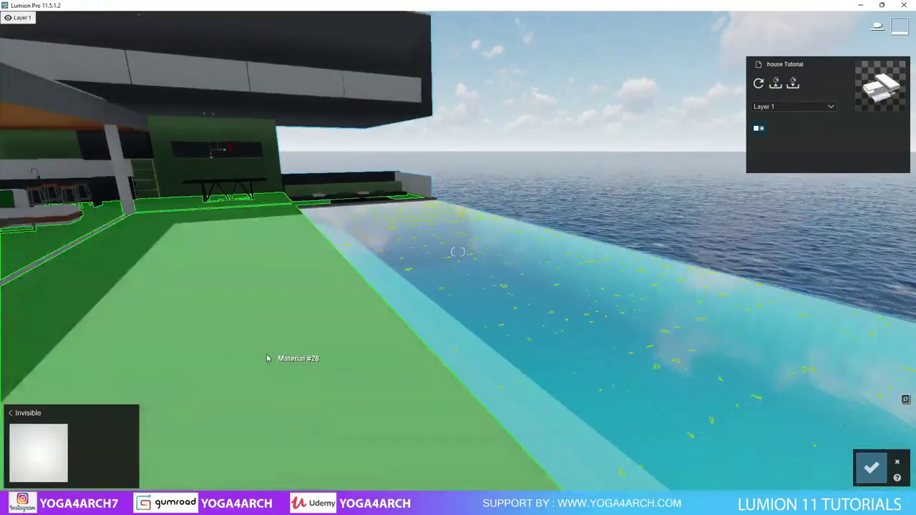
pyautogui.moveTo(272, 358); pyautogui.dragTo(286, 348, button='right')
# - Give the upper slab surface a plain Color material
pyautogui.click(453, 113)
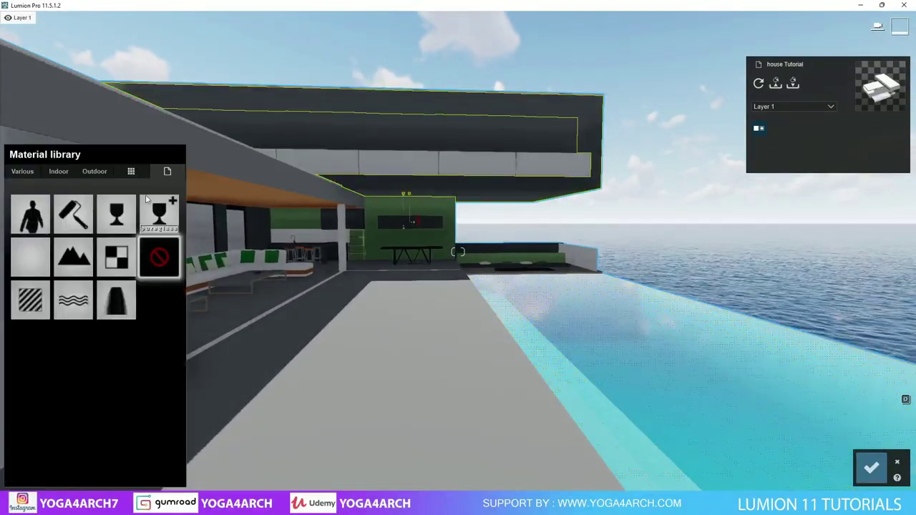
pyautogui.click(82, 215)
pyautogui.press('w')
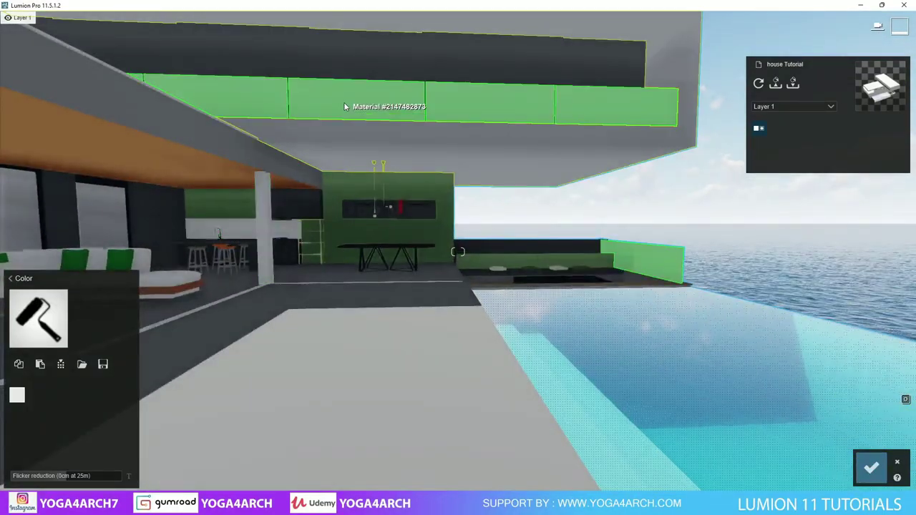
# - Make the upper-floor panels glass using an Indoor > Glass pureglass material
pyautogui.click(343, 101)
pyautogui.click(57, 170)
pyautogui.click(62, 201)
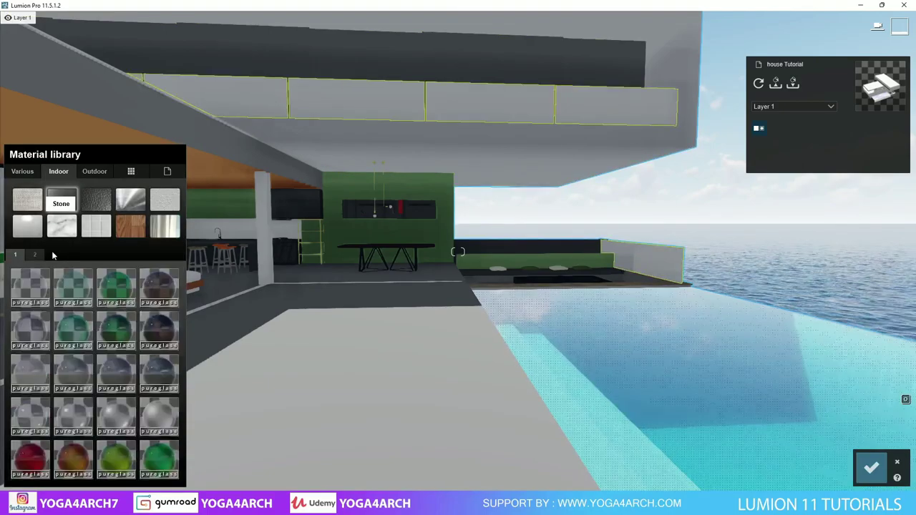
pyautogui.click(30, 330)
# - Give the canopy slab a plain Color material and open its swatch colour picker
pyautogui.moveTo(296, 327); pyautogui.dragTo(215, 327, button='right')
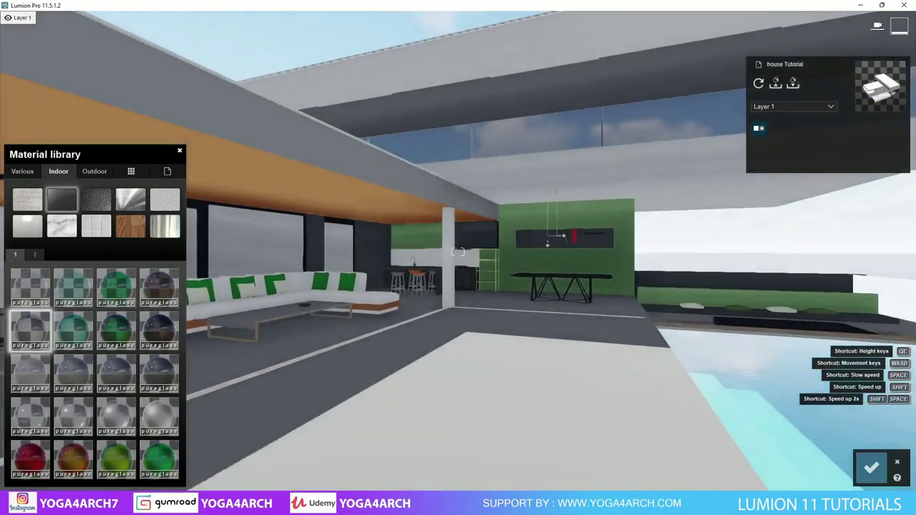
pyautogui.click(351, 195)
pyautogui.click(73, 215)
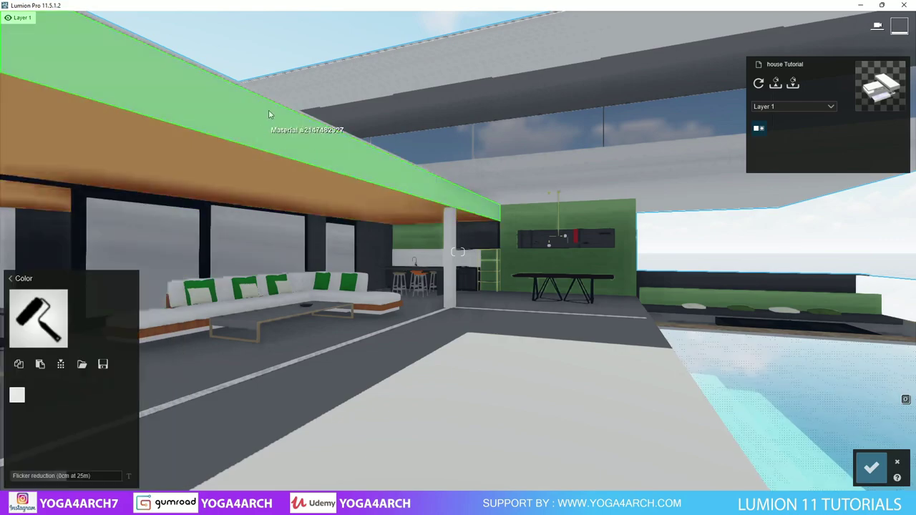
pyautogui.click(275, 104)
pyautogui.click(73, 213)
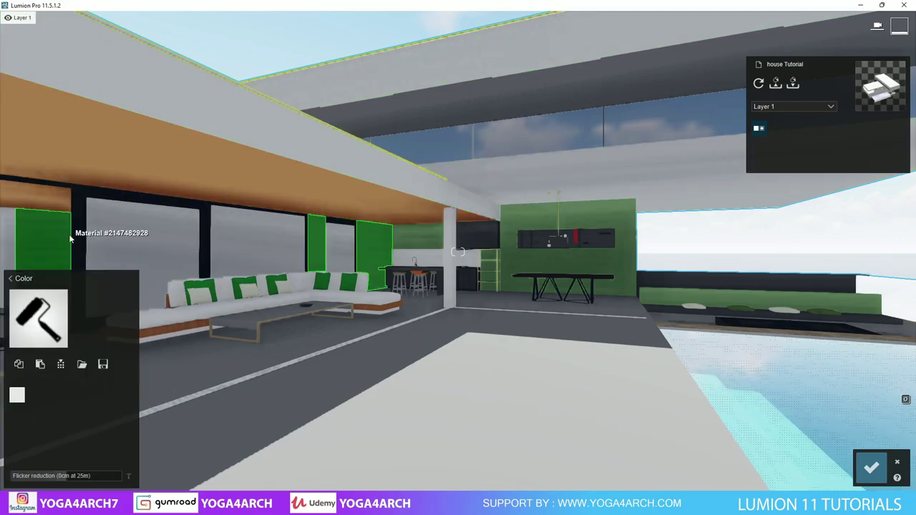
pyautogui.click(17, 396)
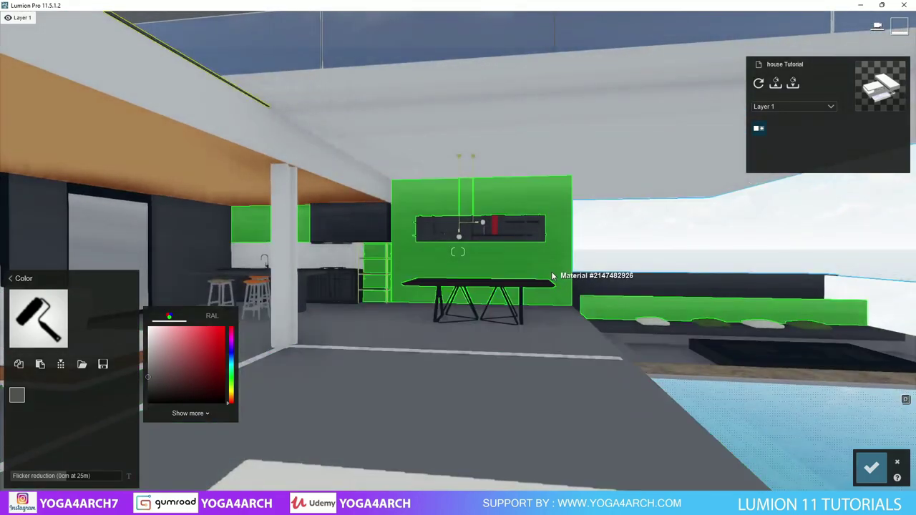
# - Try several outdoor plaster materials on the kitchen back wall
pyautogui.click(550, 276)
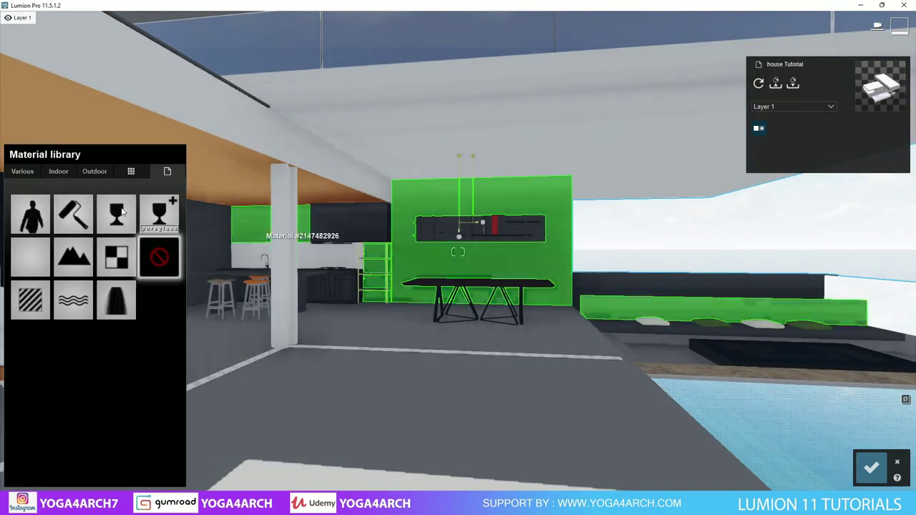
pyautogui.click(60, 171)
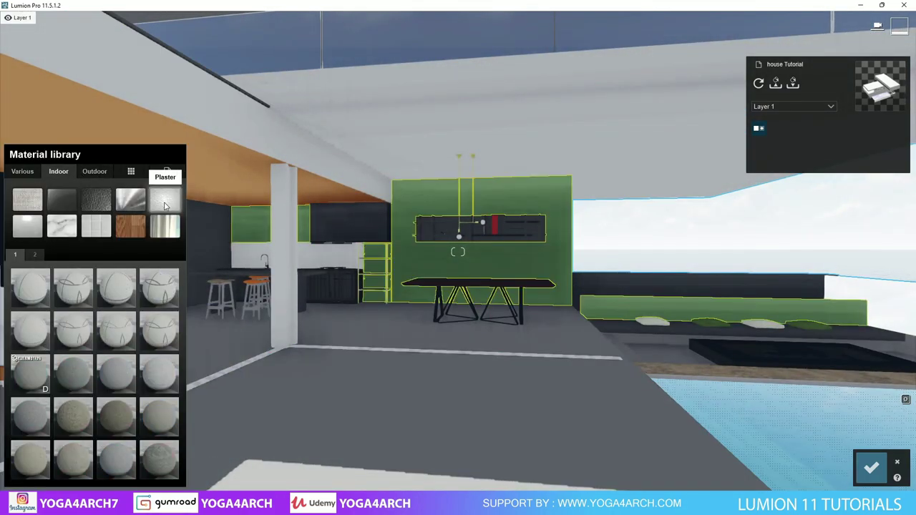
pyautogui.click(98, 173)
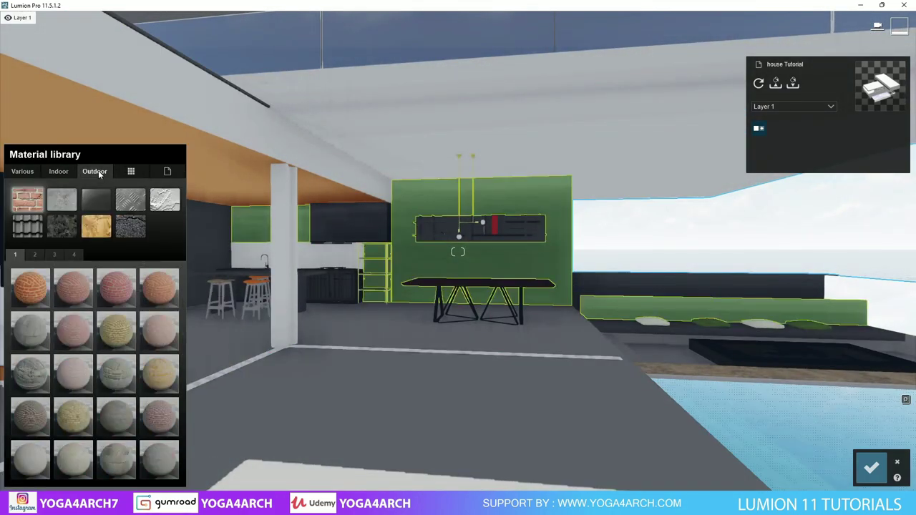
pyautogui.click(165, 207)
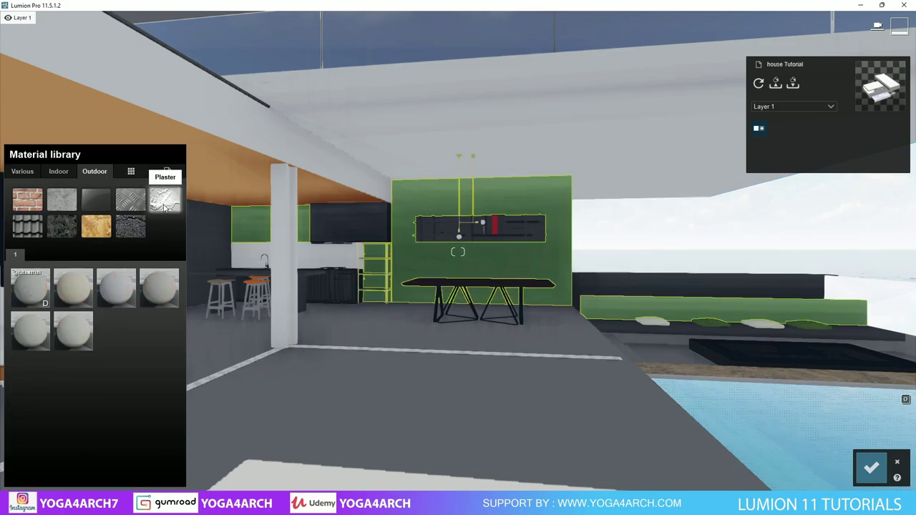
pyautogui.click(35, 288)
pyautogui.scroll(3, 398, 285)
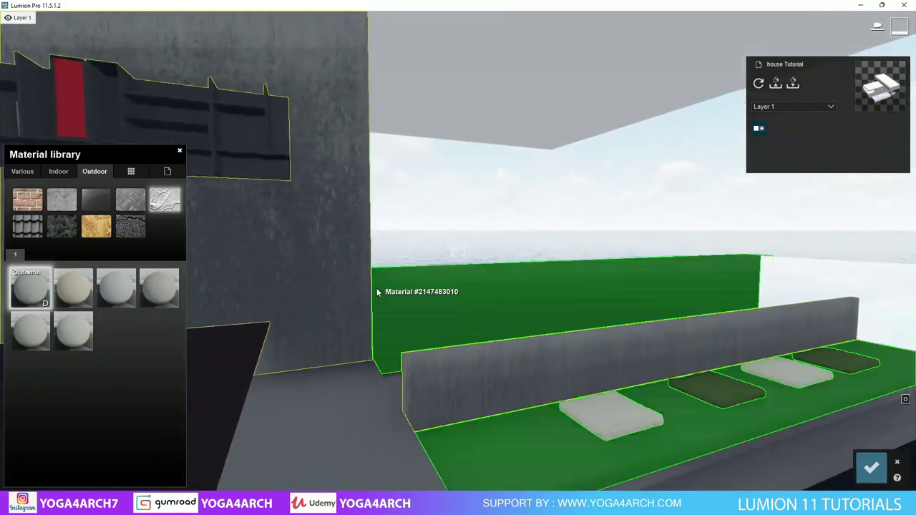
pyautogui.click(73, 331)
pyautogui.click(127, 301)
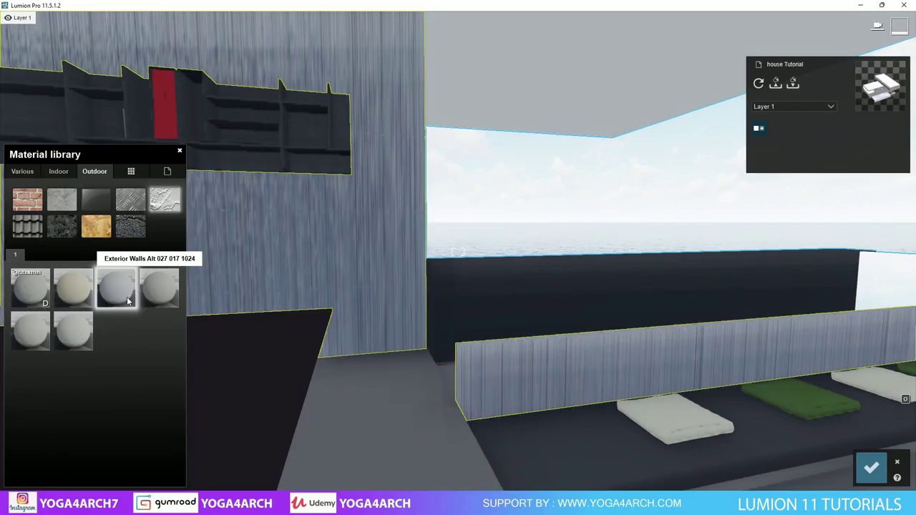
# - Apply a light Indoor > Plaster material from page 2 to the back wall
pyautogui.click(58, 171)
pyautogui.click(164, 204)
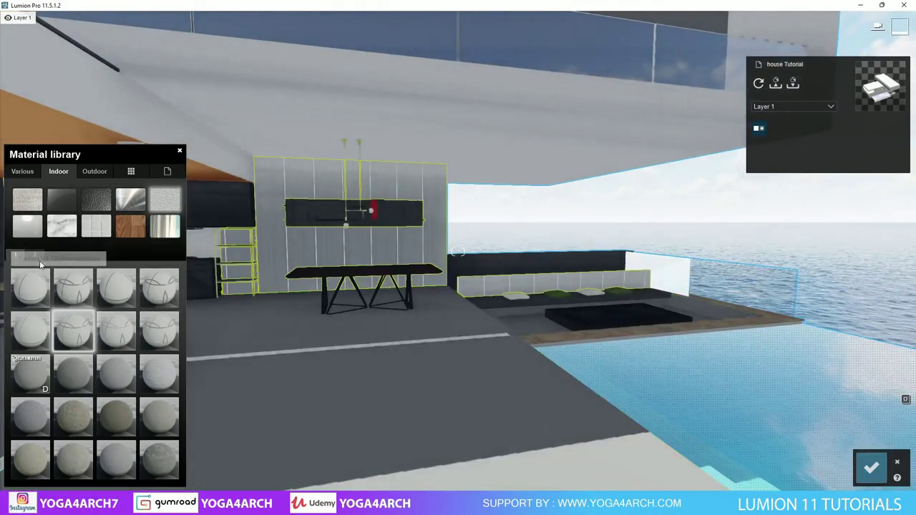
pyautogui.click(35, 255)
pyautogui.click(31, 333)
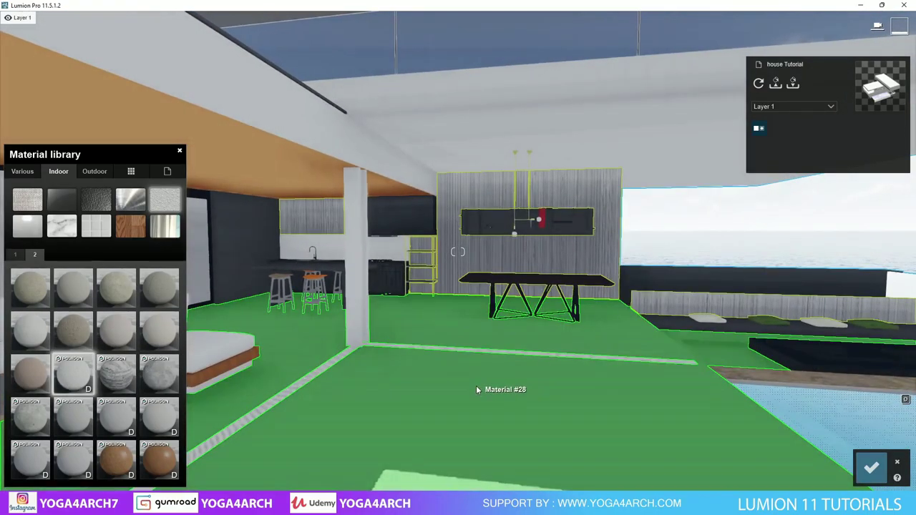
# - Try several Indoor > Wood materials on the floor, settling on Wood Floor 039 1024
pyautogui.click(476, 385)
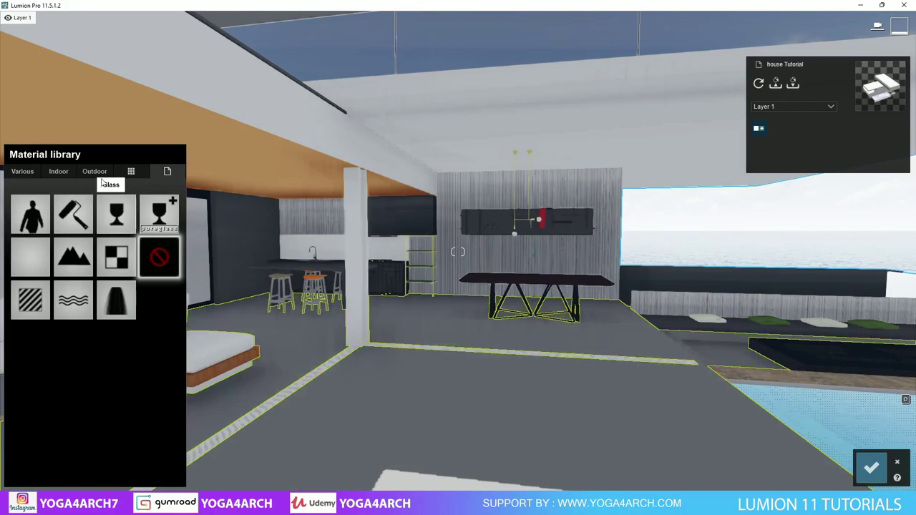
pyautogui.click(63, 175)
pyautogui.click(132, 230)
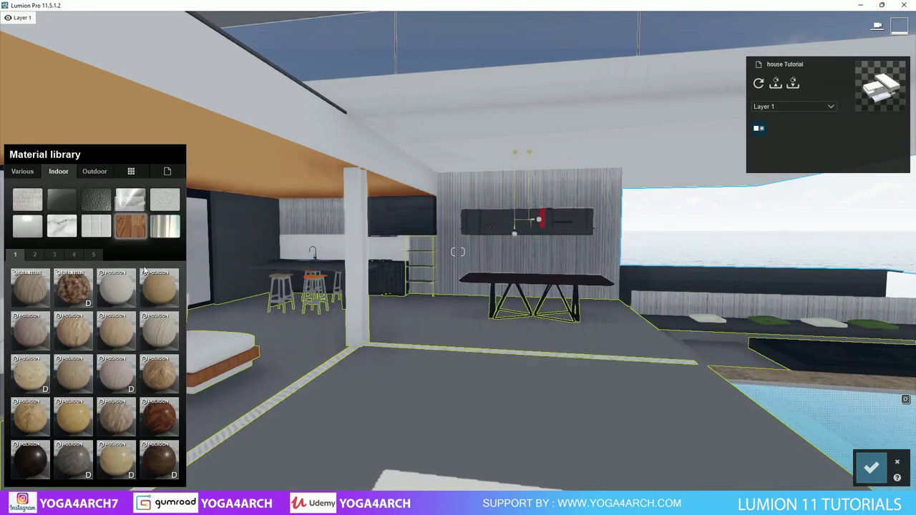
pyautogui.click(159, 286)
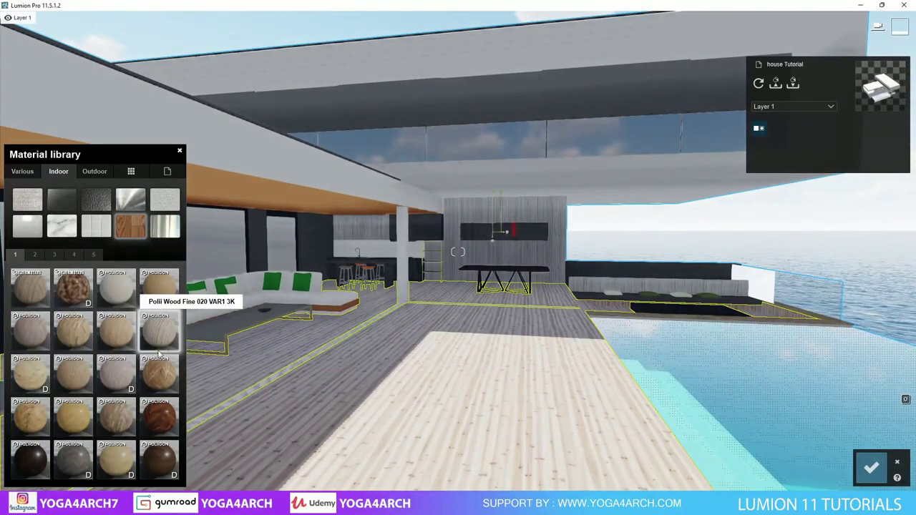
pyautogui.click(119, 422)
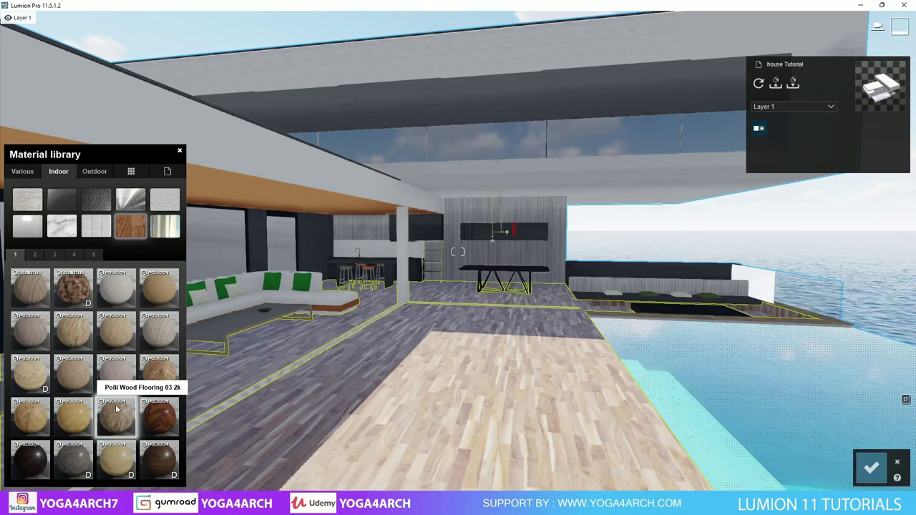
pyautogui.click(30, 289)
pyautogui.moveTo(442, 365); pyautogui.dragTo(442, 365, button='right')
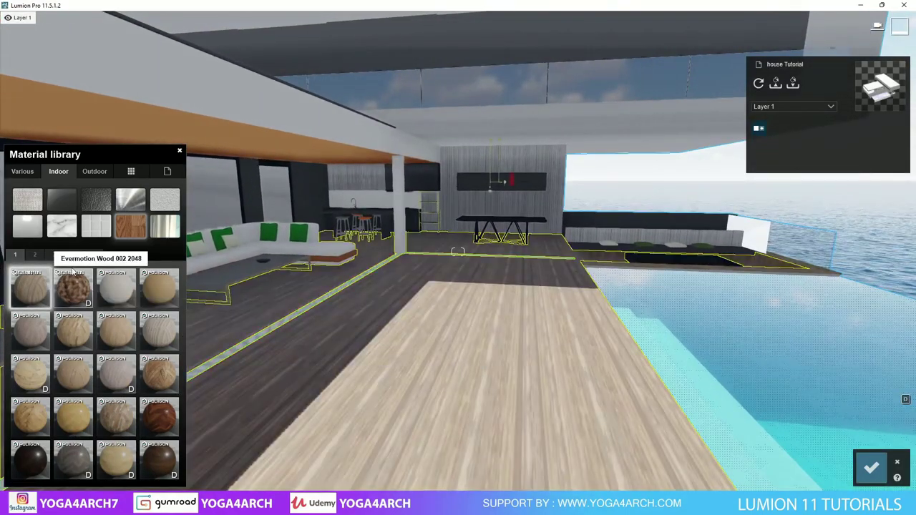
pyautogui.click(73, 254)
pyautogui.click(89, 412)
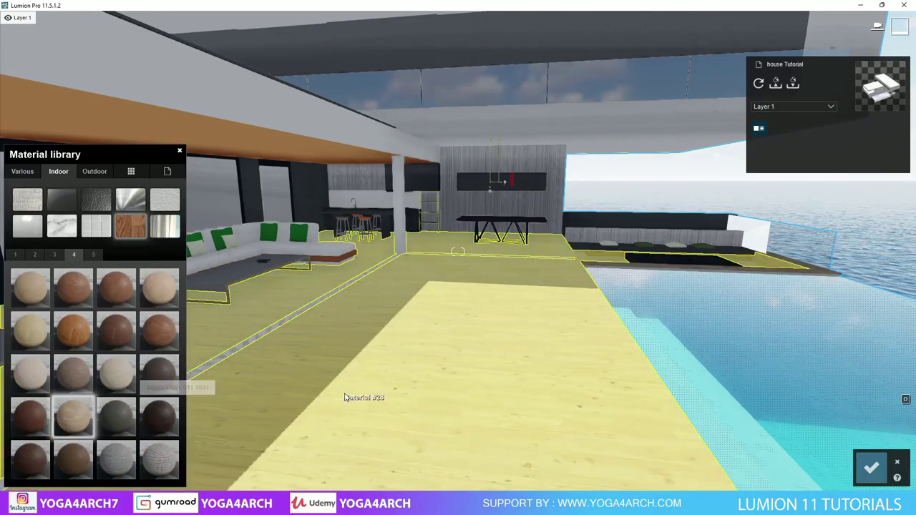
pyautogui.moveTo(327, 399); pyautogui.dragTo(331, 383, button='right')
# - Give the sofa cushions olive leather and the sofa body a carpet fabric
pyautogui.press('w')
pyautogui.click(390, 320)
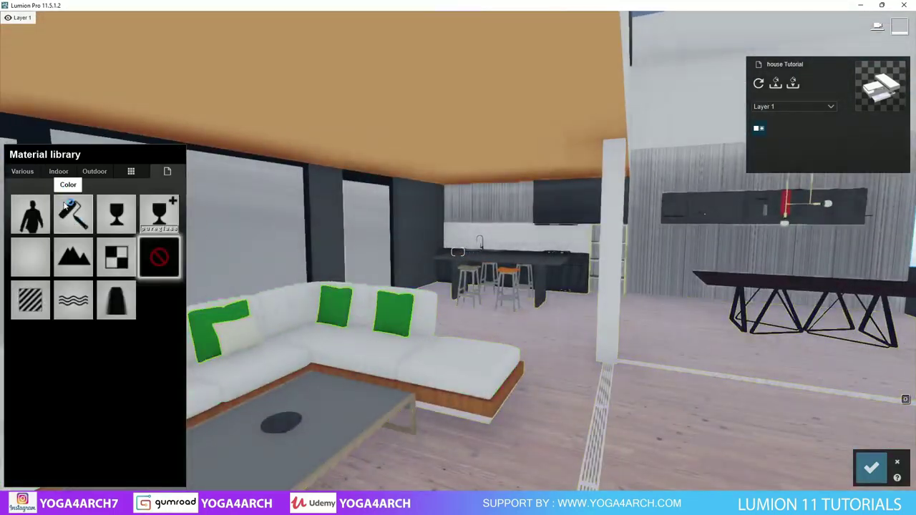
pyautogui.click(59, 167)
pyautogui.click(98, 200)
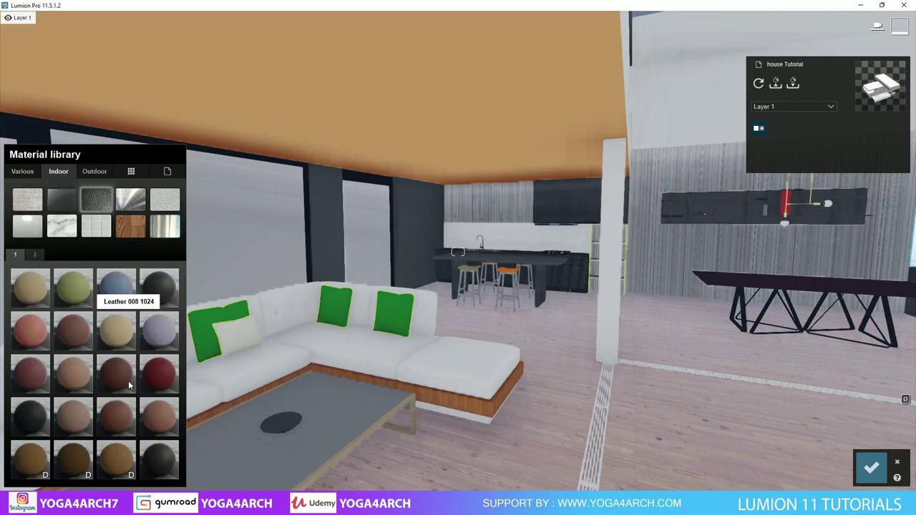
pyautogui.click(91, 299)
pyautogui.click(288, 334)
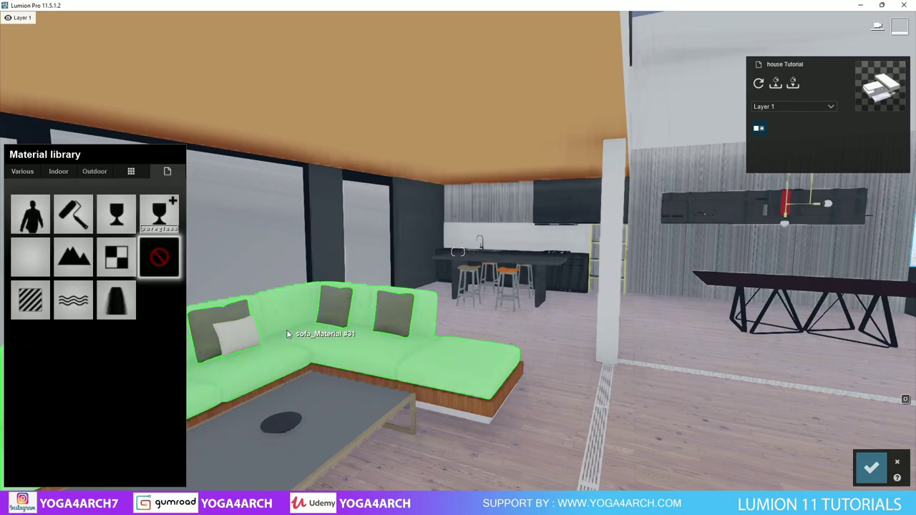
pyautogui.click(58, 172)
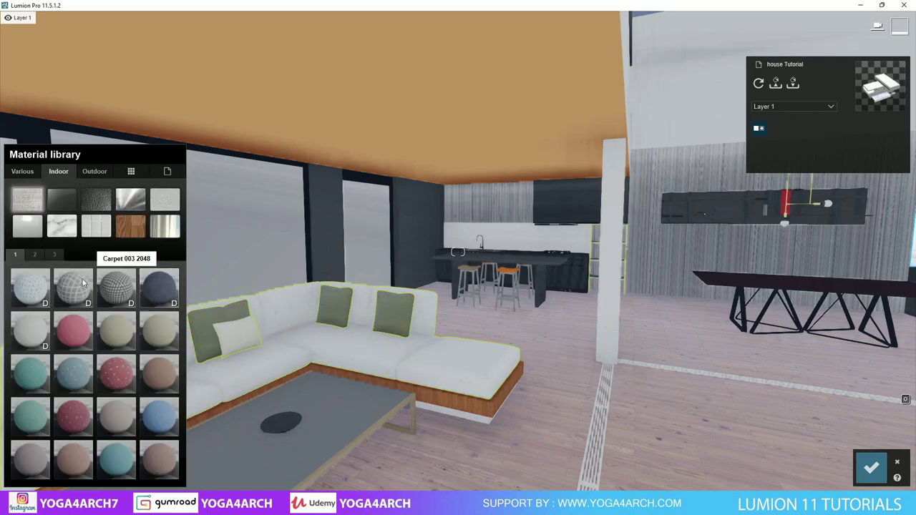
pyautogui.click(32, 341)
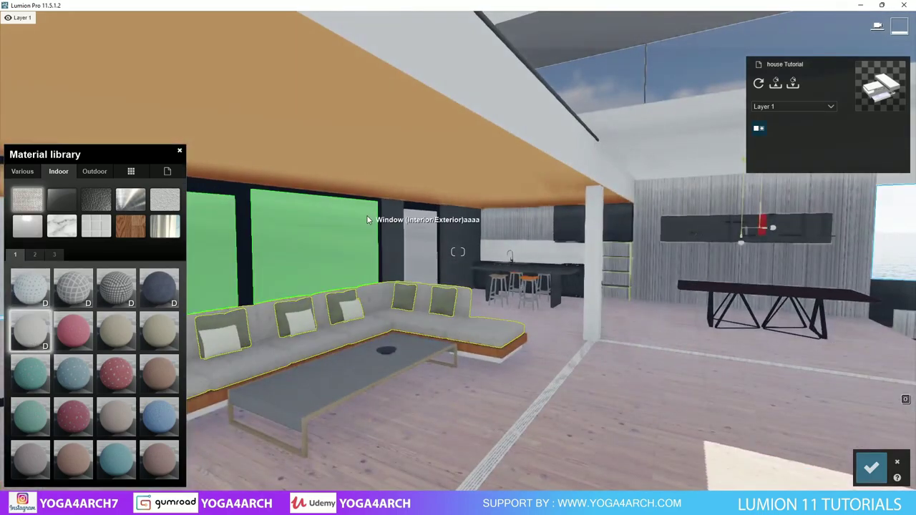
# - Replace the orange ceiling with a wide-plank Indoor > Wood material
pyautogui.click(356, 169)
pyautogui.click(67, 174)
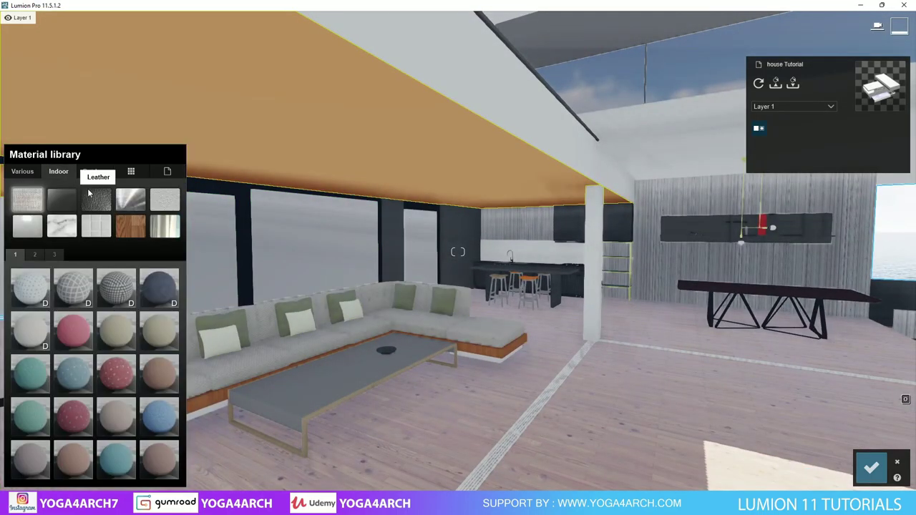
pyautogui.click(126, 201)
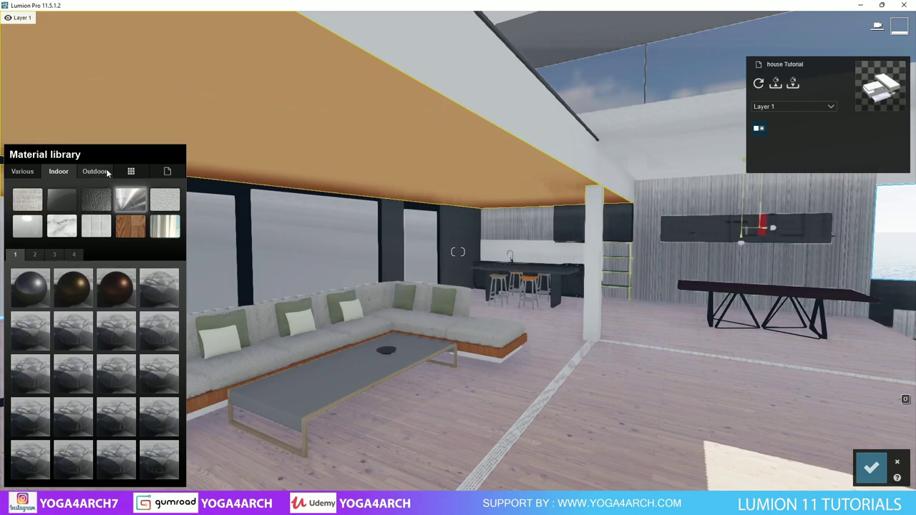
pyautogui.click(66, 172)
pyautogui.click(126, 227)
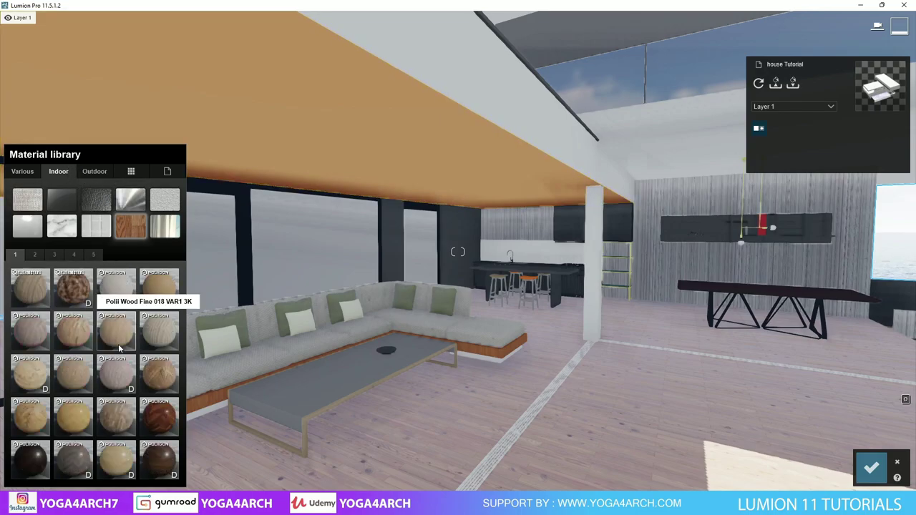
pyautogui.click(89, 370)
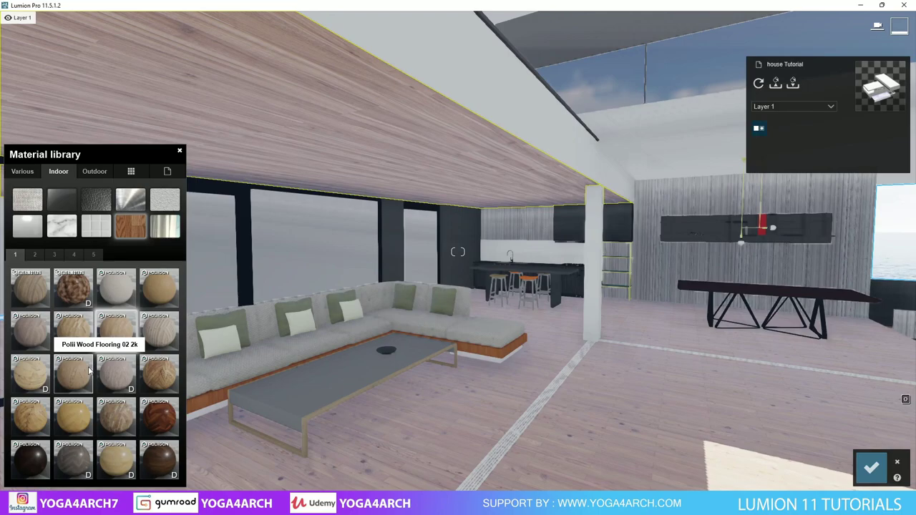
pyautogui.click(68, 330)
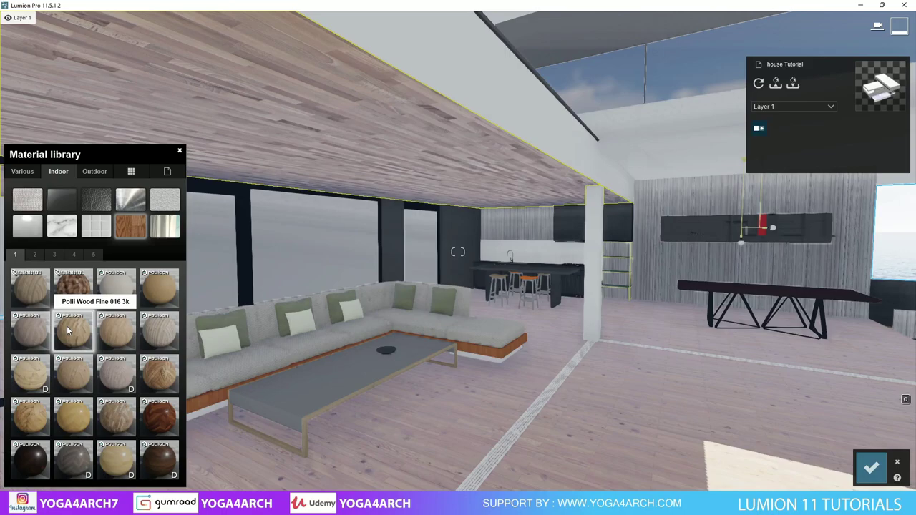
# - Apply an Indoor > Glass material to the window glass
pyautogui.click(301, 229)
pyautogui.click(69, 204)
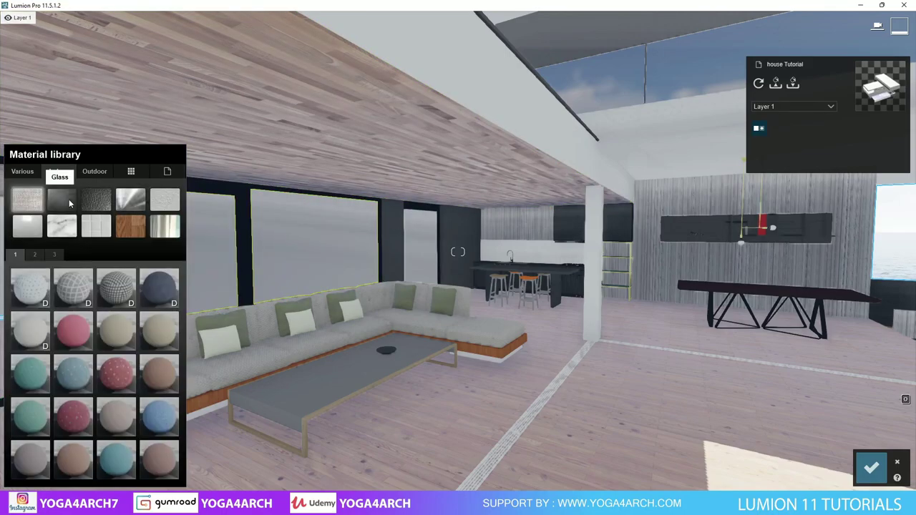
pyautogui.click(69, 204)
pyautogui.click(31, 329)
# - Give the coffee table top the indoor stone material Marble 014 1024
pyautogui.moveTo(322, 322); pyautogui.dragTo(247, 329, button='right')
pyautogui.click(247, 329)
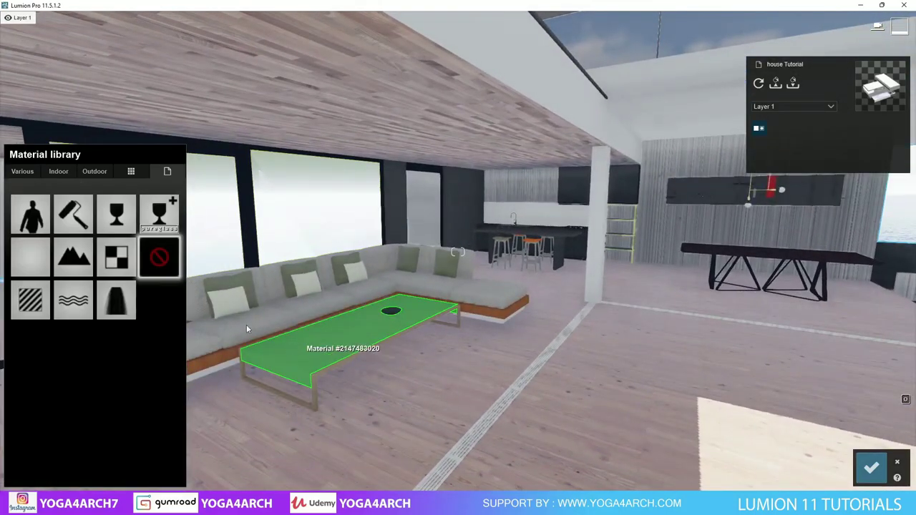
pyautogui.click(58, 171)
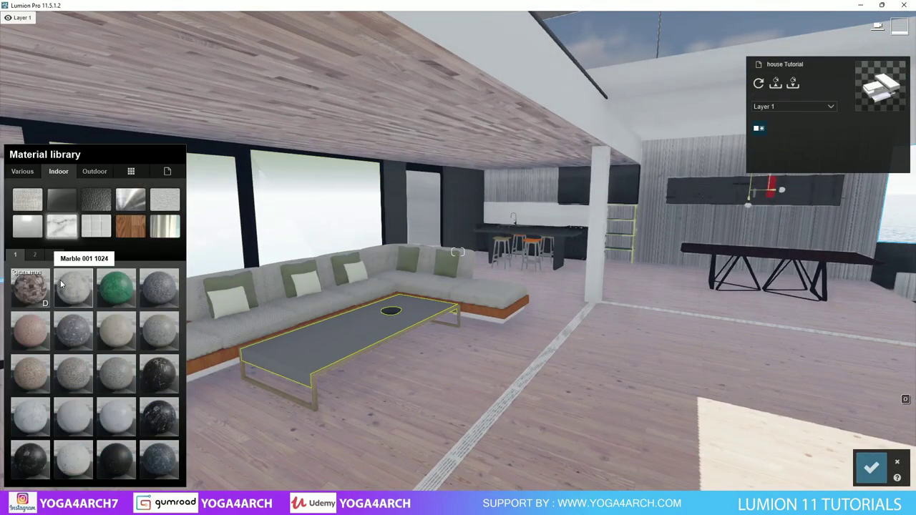
pyautogui.click(116, 416)
# - Apply the Platinum metal material to the coffee table frame
pyautogui.scroll(-5, 376, 252)
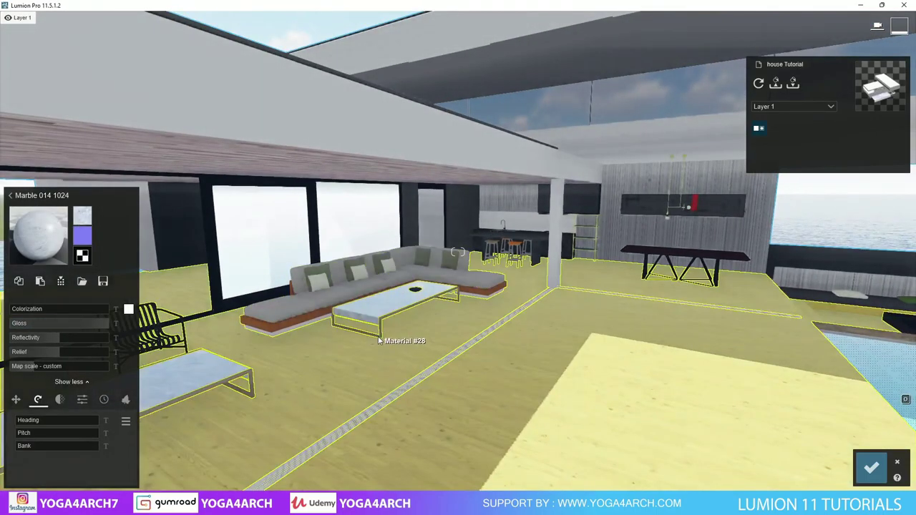
pyautogui.click(379, 341)
pyautogui.click(64, 173)
pyautogui.click(114, 203)
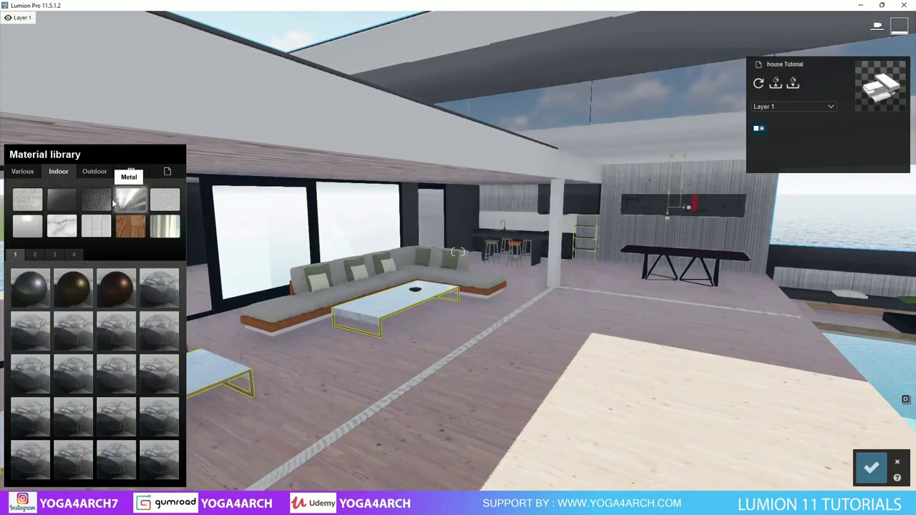
pyautogui.click(54, 254)
pyautogui.click(161, 433)
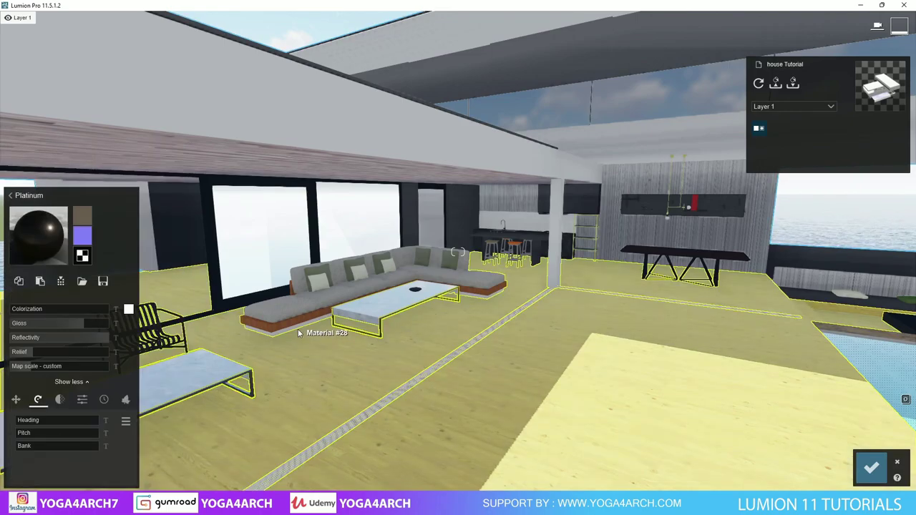
# - Apply the Zinc metal material to the dining table top
pyautogui.moveTo(215, 372); pyautogui.dragTo(299, 328, button='right')
pyautogui.click(392, 324)
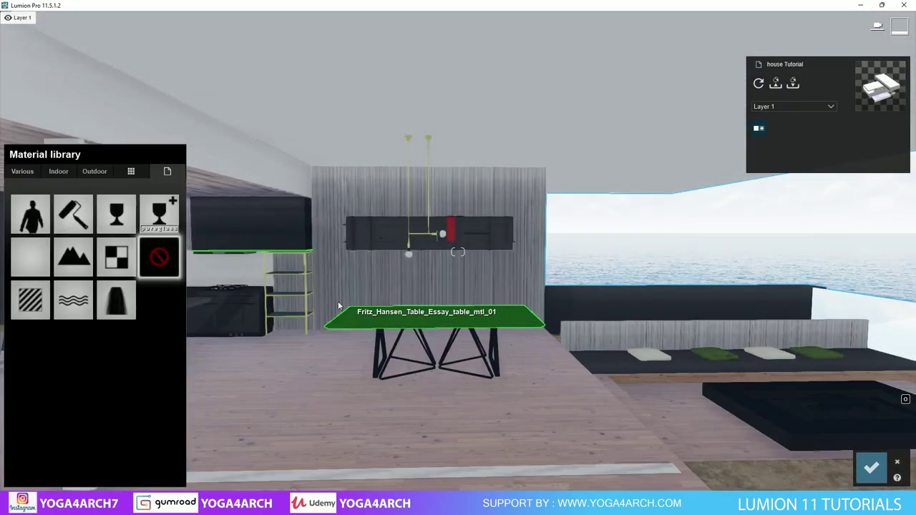
pyautogui.click(58, 171)
pyautogui.click(129, 202)
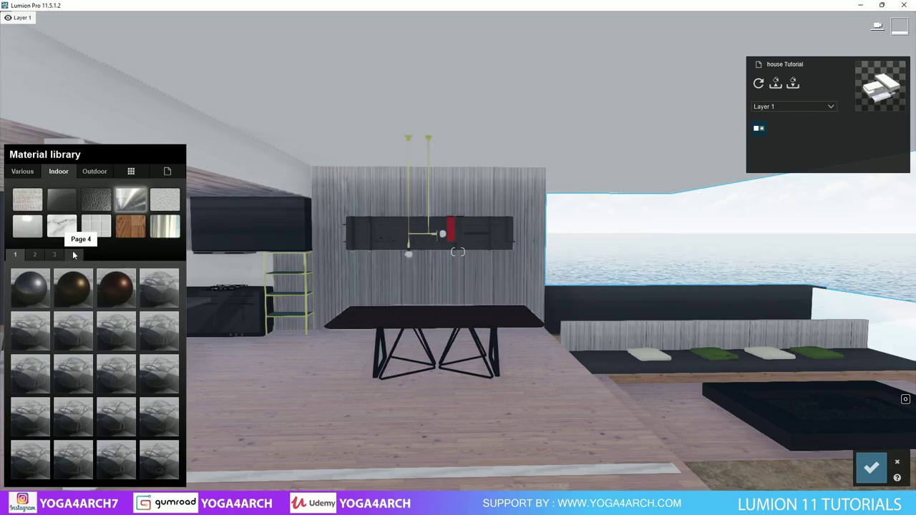
pyautogui.click(147, 281)
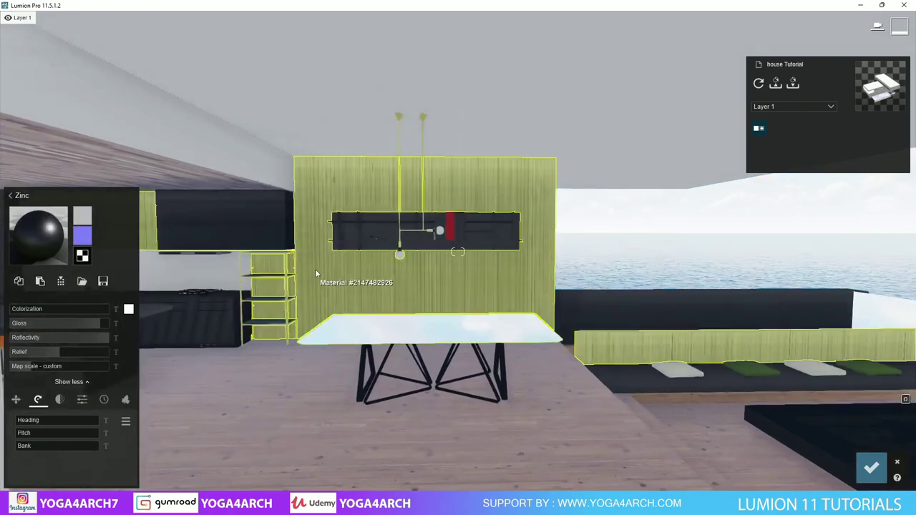
# - Give the wall cabinet and the kitchen island the Standard material
pyautogui.click(372, 233)
pyautogui.click(30, 299)
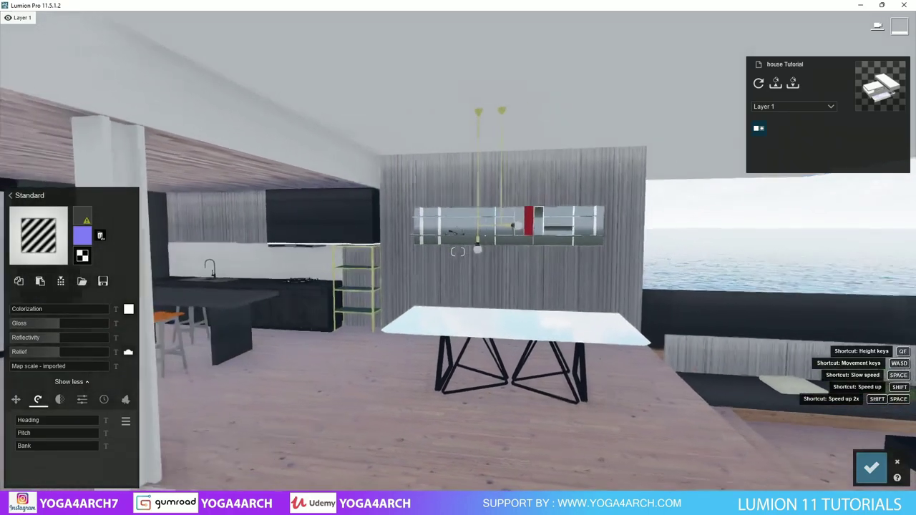
pyautogui.click(243, 290)
pyautogui.click(50, 300)
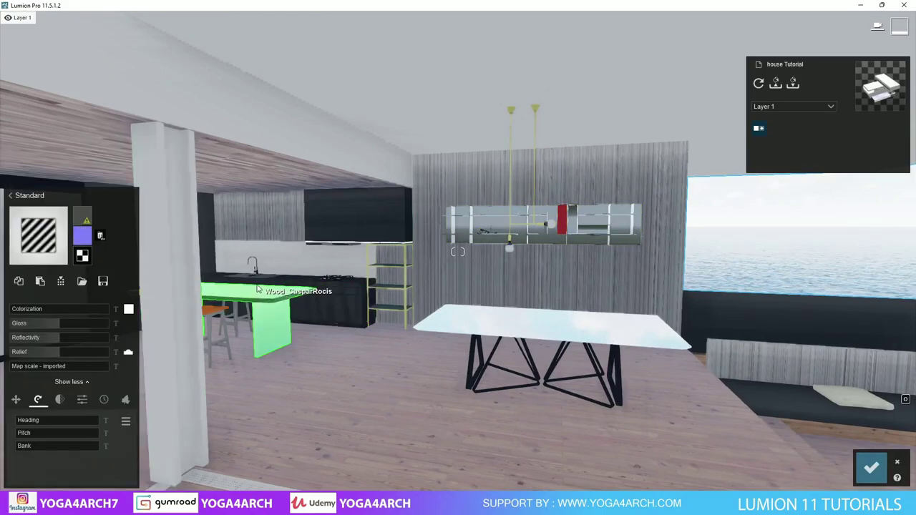
# - Apply Aluminium to the chosen metal surface and Brass to the lamp fittings
pyautogui.click(257, 279)
pyautogui.click(59, 172)
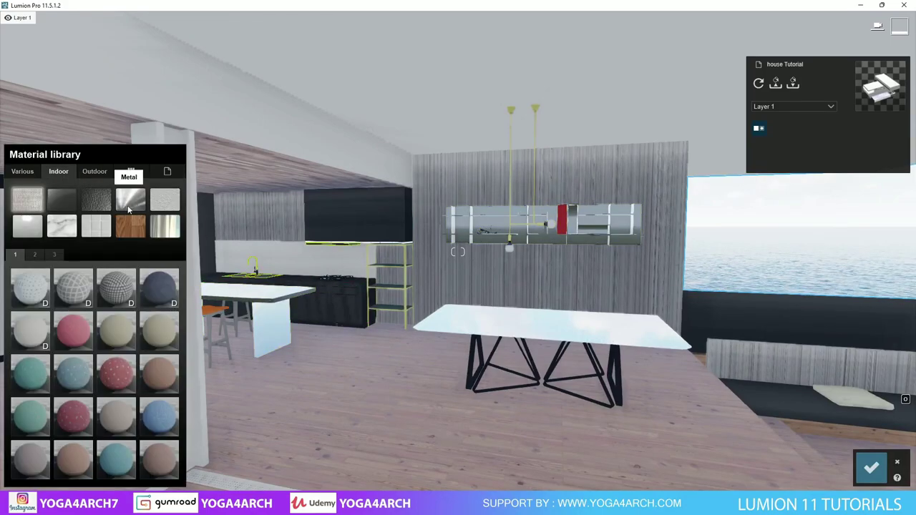
pyautogui.click(130, 202)
pyautogui.click(30, 286)
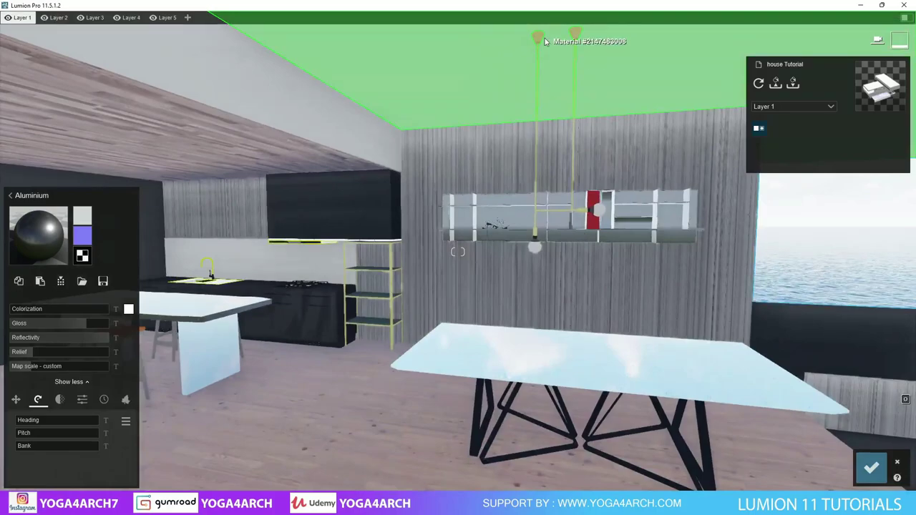
pyautogui.click(57, 172)
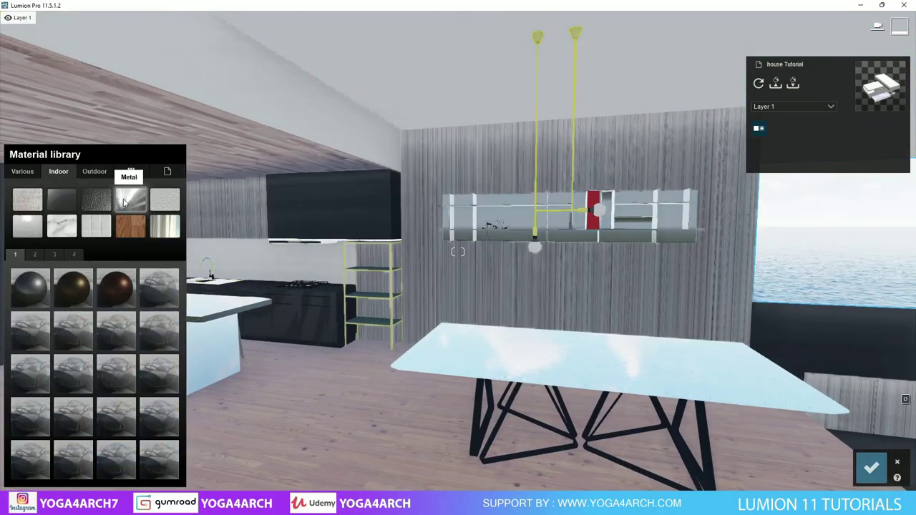
pyautogui.click(79, 281)
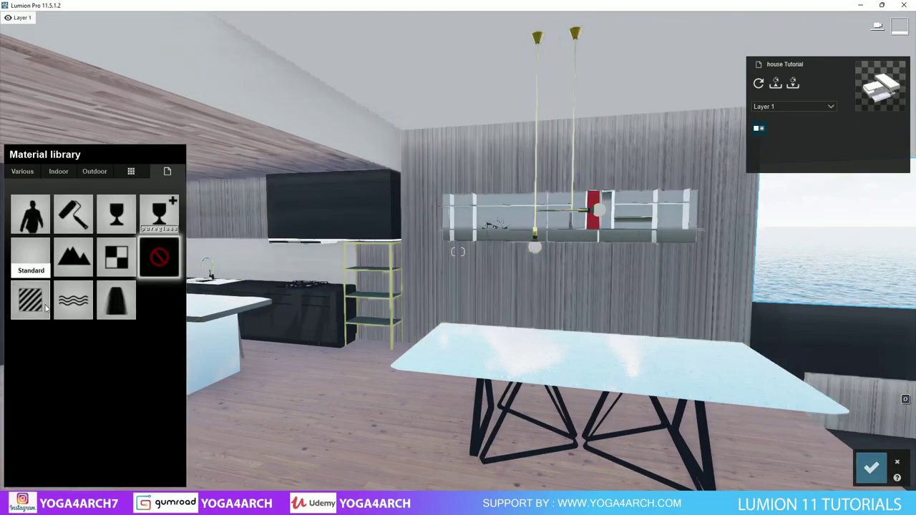
# - Apply Brass to the shelf and confirm the material changes
pyautogui.click(45, 307)
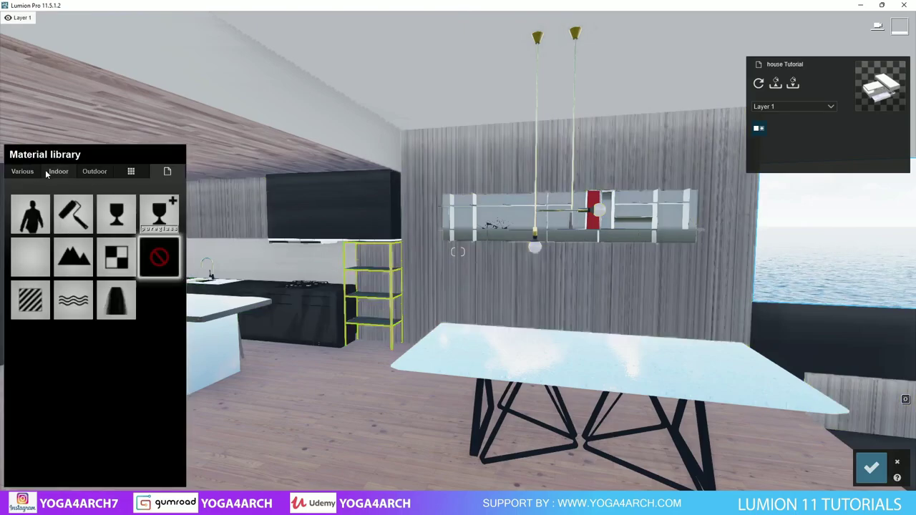
pyautogui.click(47, 173)
pyautogui.click(58, 286)
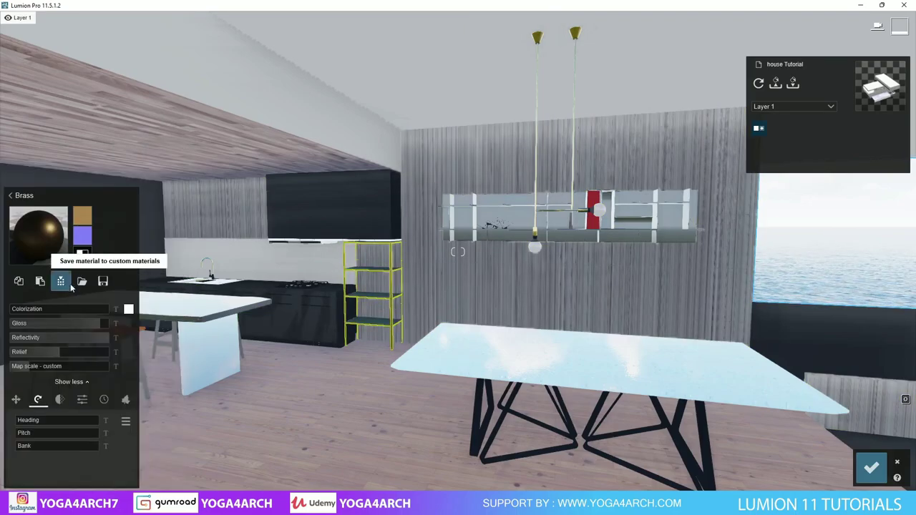
pyautogui.click(871, 467)
# - Open the saved Photo 1 shot and turn the sun heading for warmer light
pyautogui.click(854, 444)
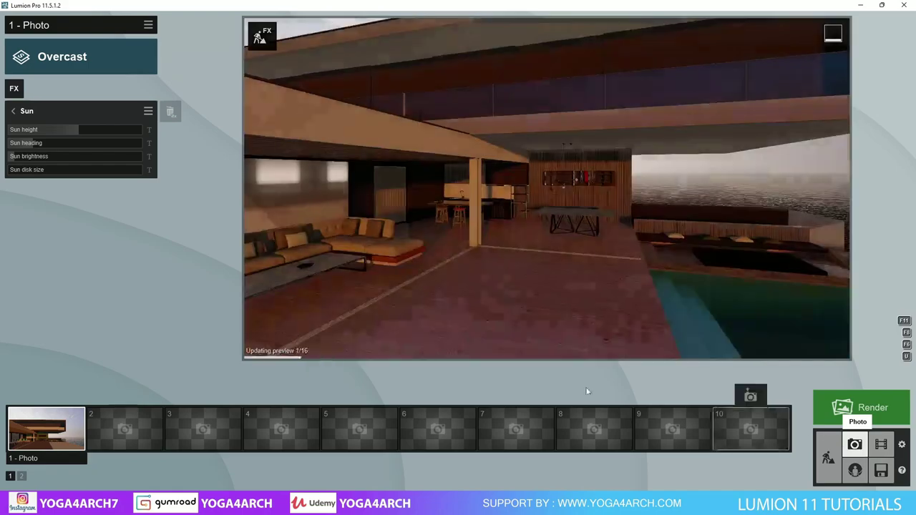
pyautogui.click(46, 428)
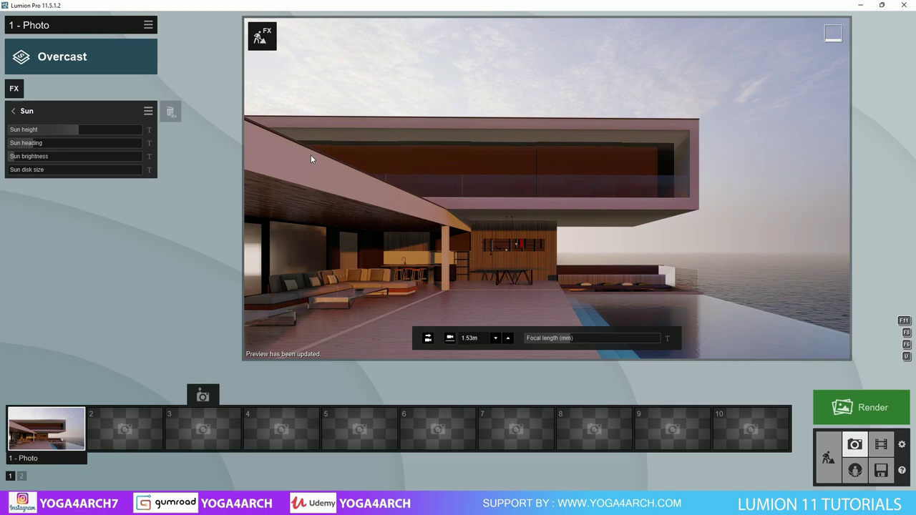
pyautogui.click(28, 146)
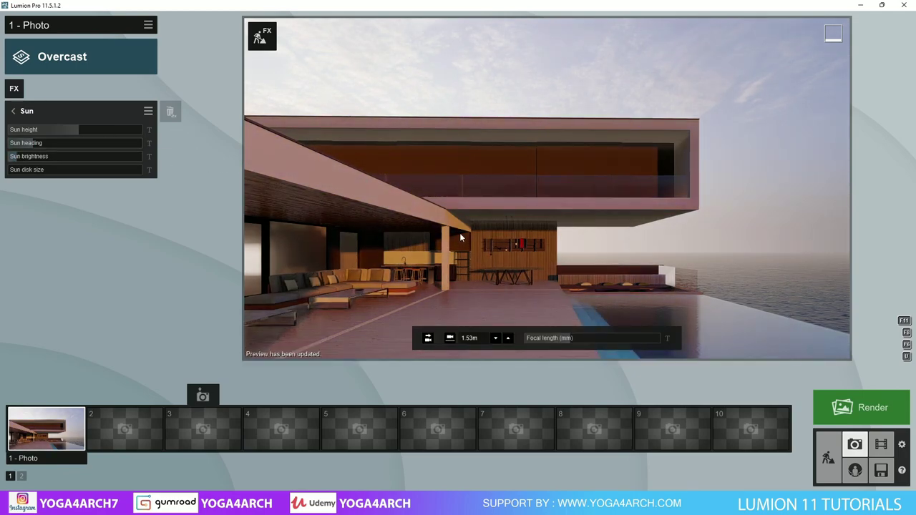
# - Raise the Sky Light brightness slightly and include Sky Light in planar reflections
pyautogui.click(14, 111)
pyautogui.click(84, 327)
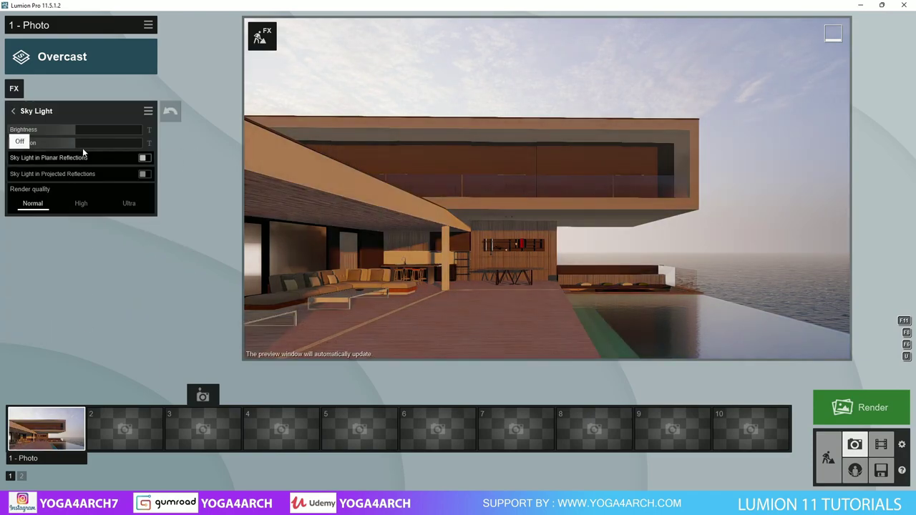
pyautogui.moveTo(84, 133); pyautogui.dragTo(88, 133)
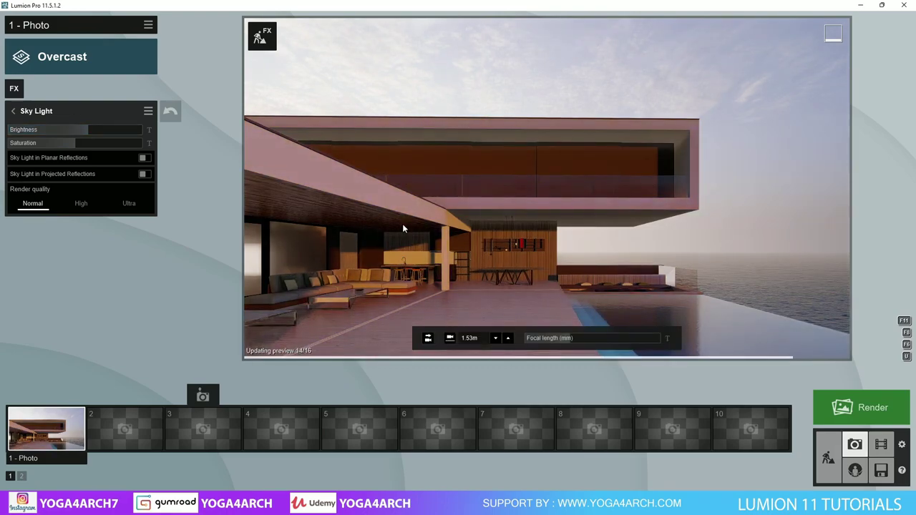
pyautogui.click(143, 157)
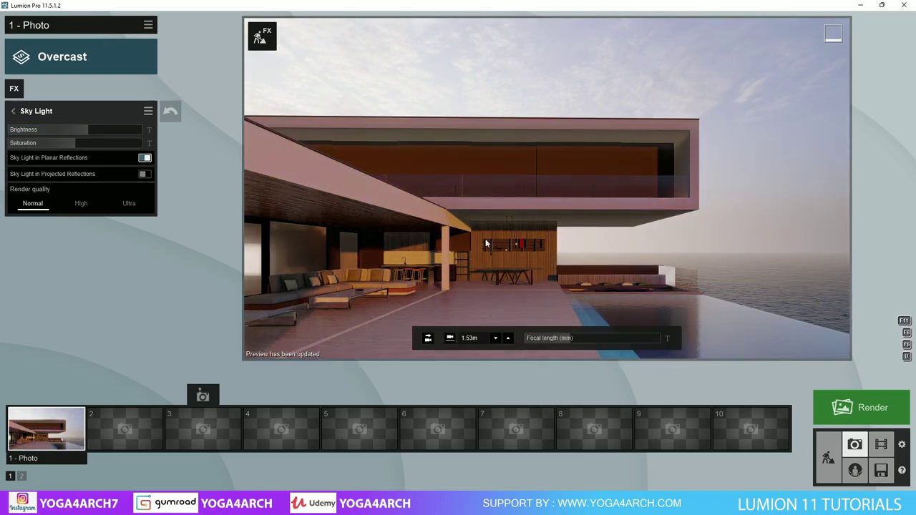
pyautogui.click(13, 111)
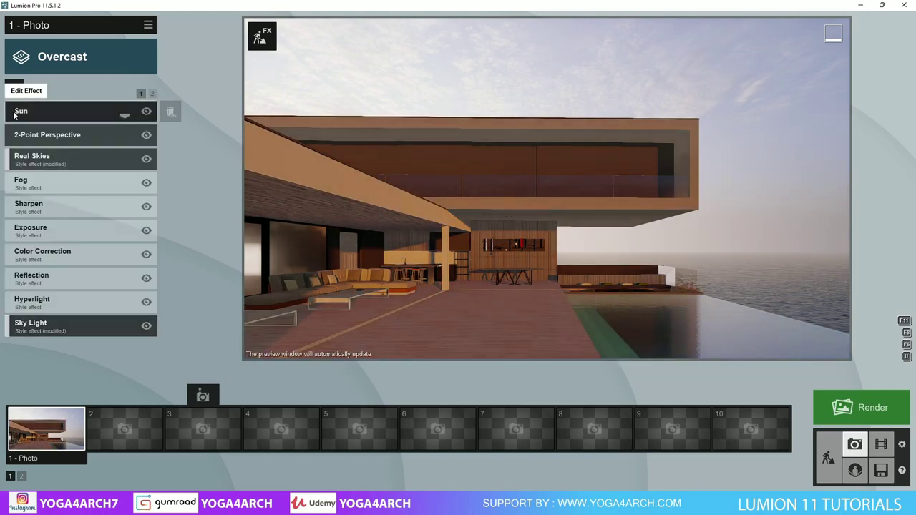
# - Increase the Hyperlight amount, then return to editing materials
pyautogui.click(68, 307)
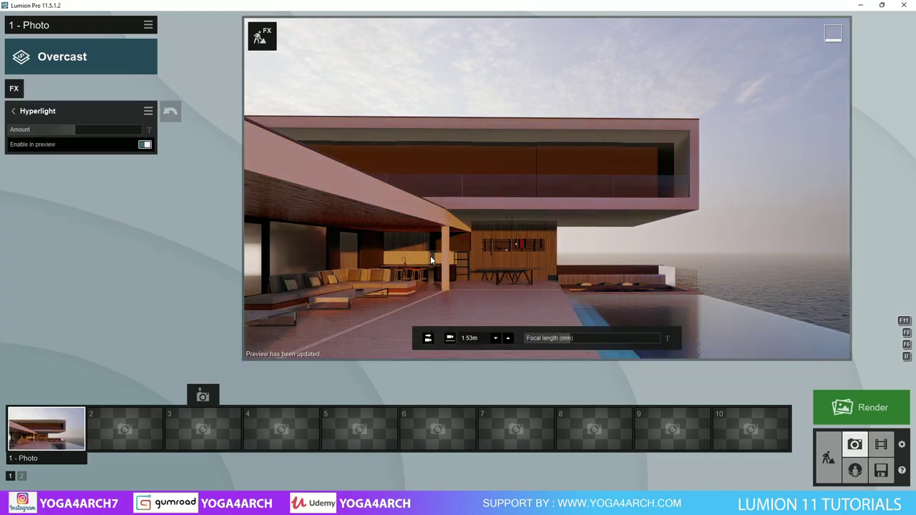
pyautogui.moveTo(75, 130); pyautogui.dragTo(85, 129)
pyautogui.click(828, 458)
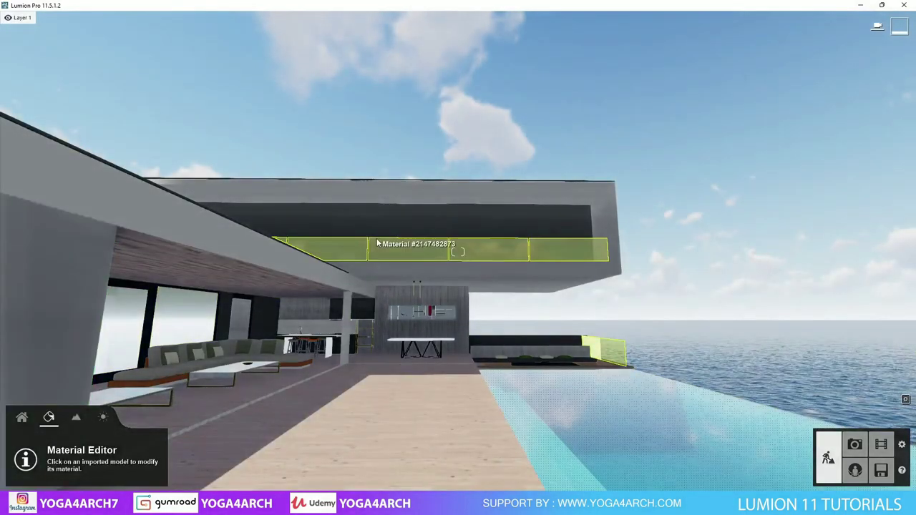
# - Give the upper facade a Standard material and browse Local Disk F: for a colour texture
pyautogui.click(377, 244)
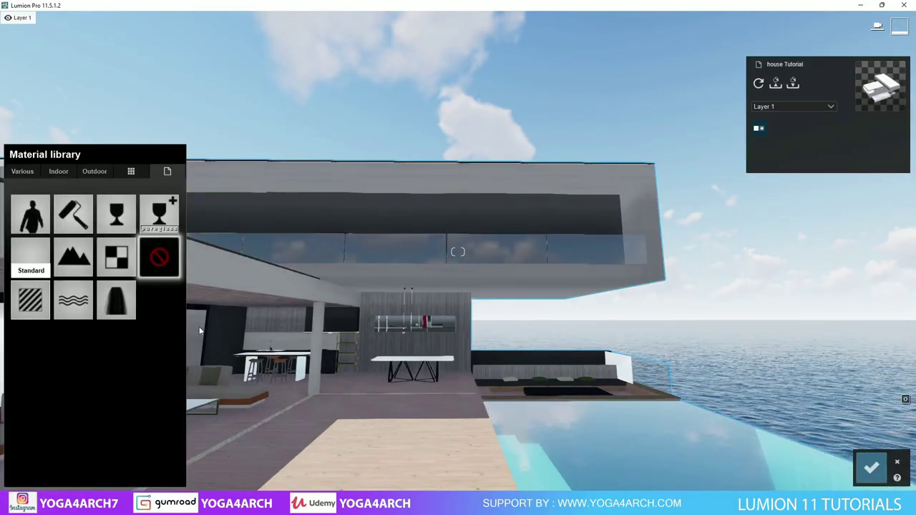
pyautogui.click(31, 257)
pyautogui.click(96, 217)
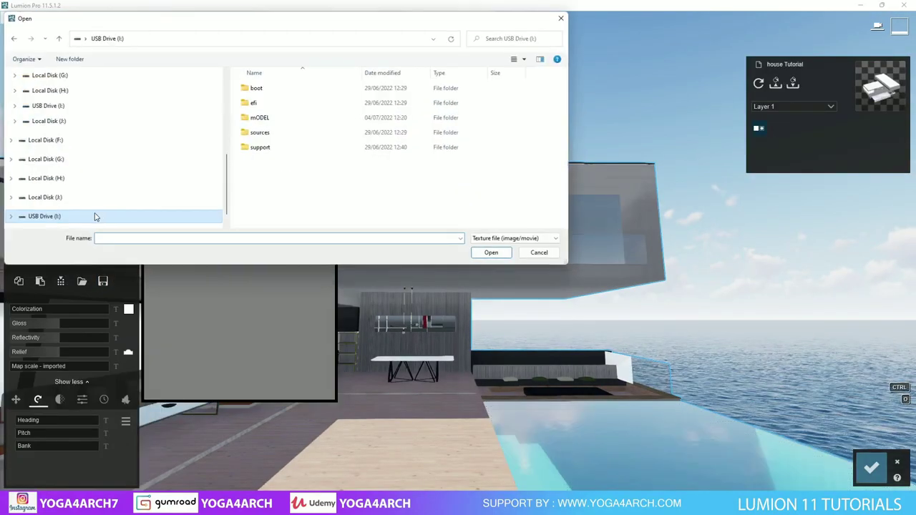
pyautogui.click(79, 141)
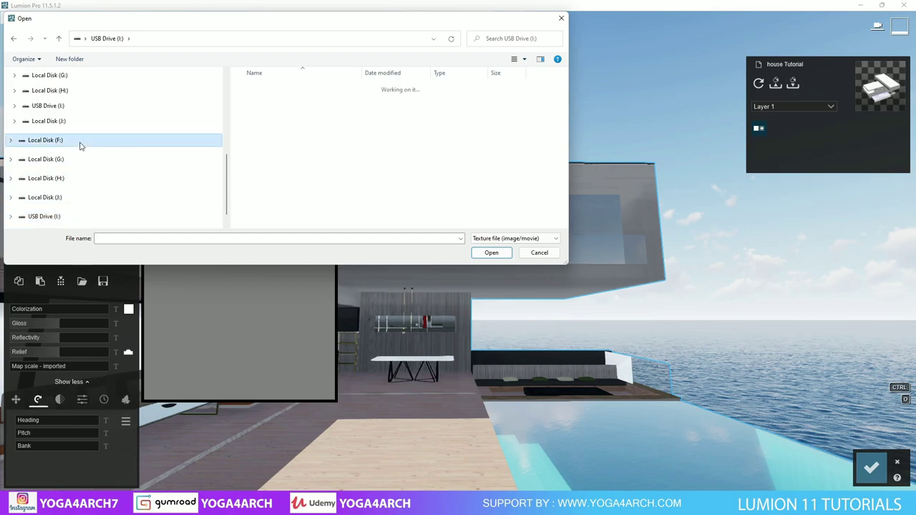
pyautogui.scroll(-5, 408, 185)
pyautogui.scroll(-2, 408, 185)
pyautogui.scroll(-2, 336, 160)
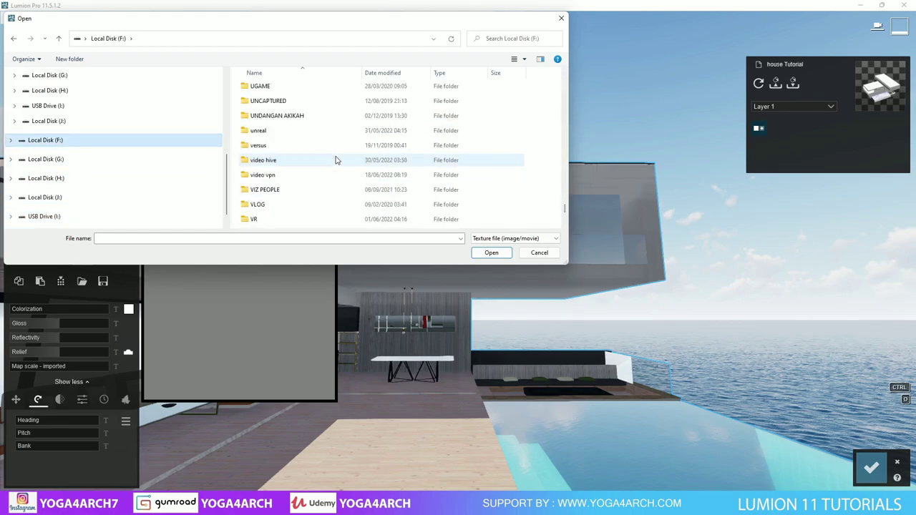
pyautogui.scroll(-2, 337, 161)
# - Load 118_wood fence texture-seamless from F:\TUTORIAL LUMION 11.5\30\TEXTURE as its colour map
pyautogui.doubleClick(308, 190)
pyautogui.doubleClick(290, 225)
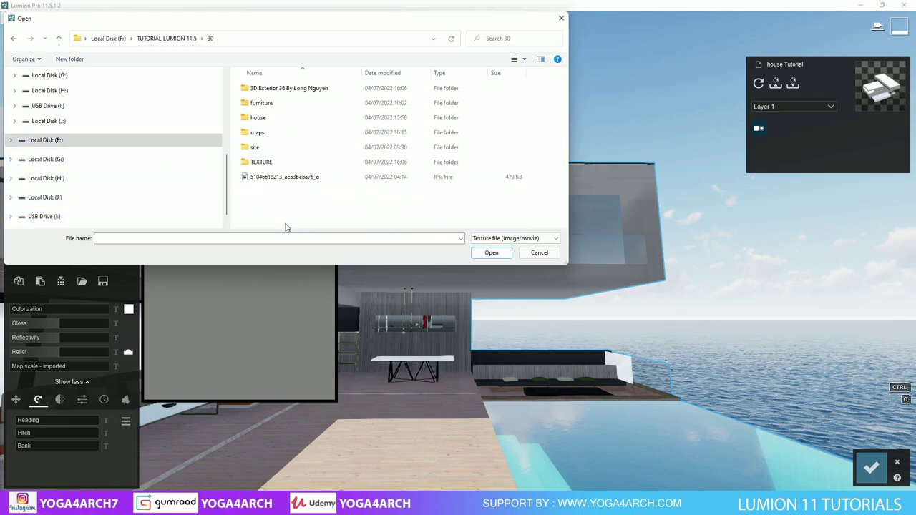
pyautogui.doubleClick(322, 167)
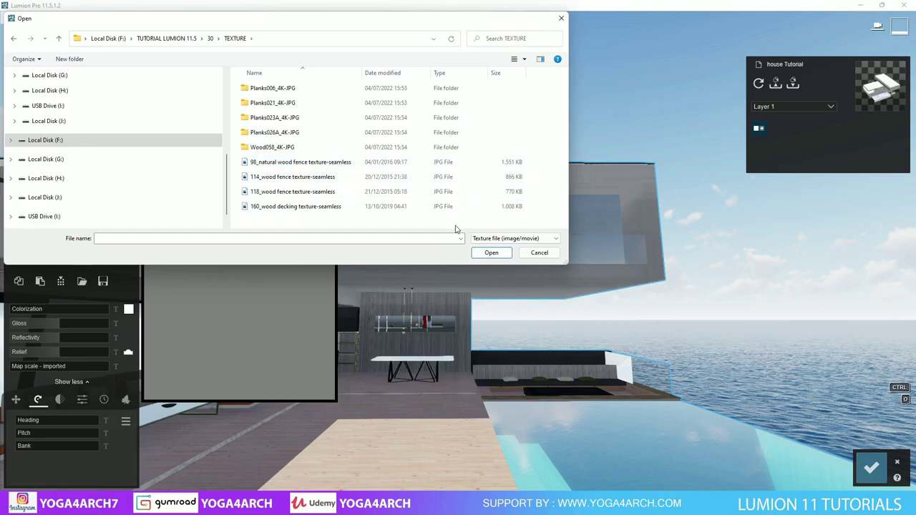
pyautogui.rightClick(456, 228)
pyautogui.click(615, 230)
pyautogui.scroll(2, 514, 172)
pyautogui.click(514, 172)
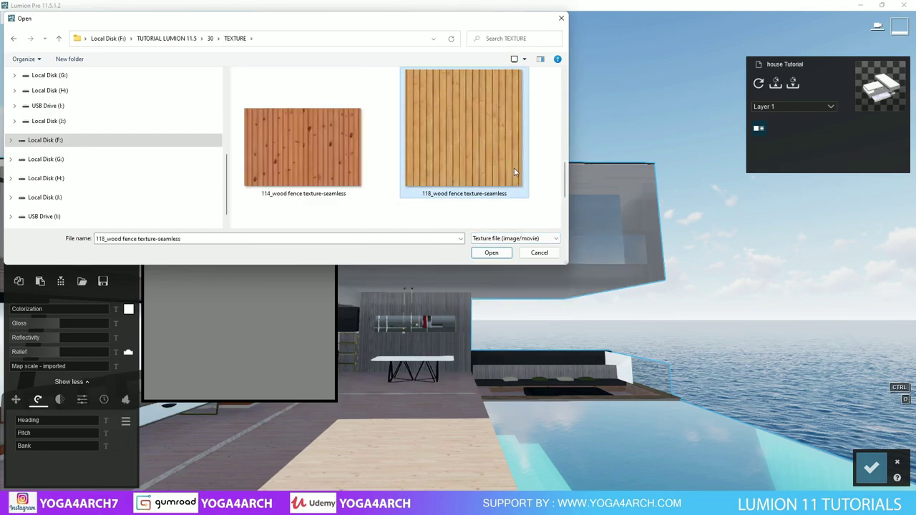
pyautogui.doubleClick(514, 172)
pyautogui.scroll(3, 573, 187)
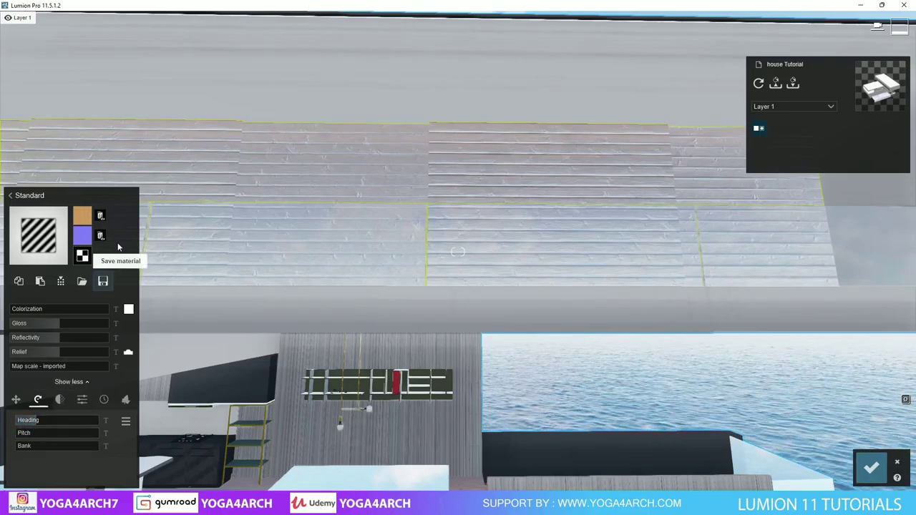
# - Remove the normal and colour maps and apply Indoor > Wood Polii Wood Flooring 032 2K
pyautogui.click(100, 235)
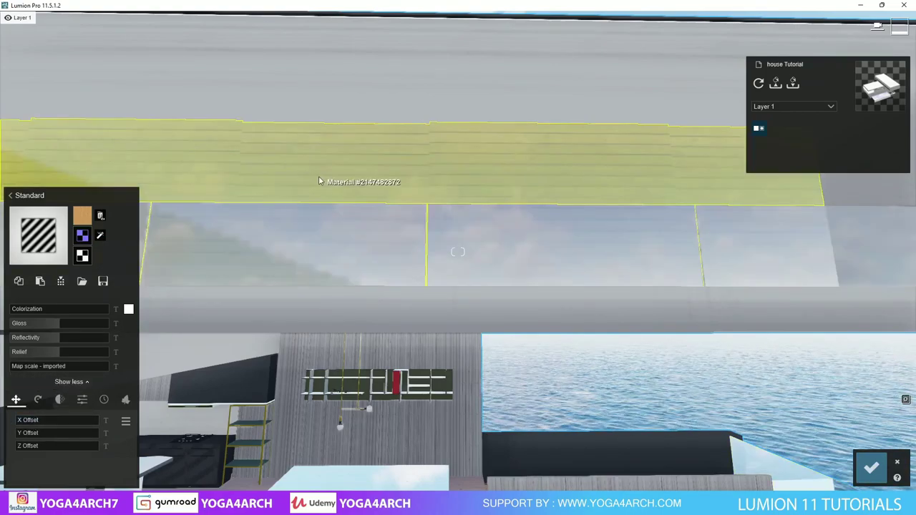
pyautogui.click(101, 215)
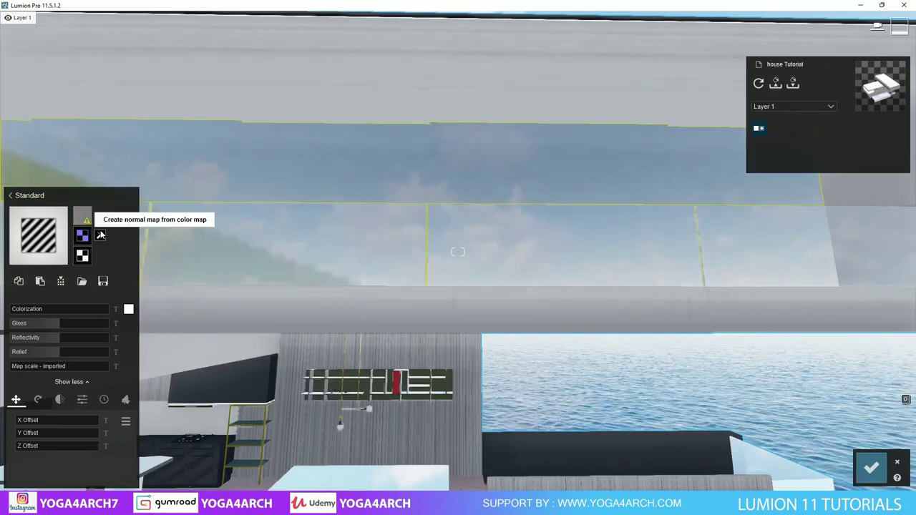
pyautogui.click(45, 233)
pyautogui.click(66, 176)
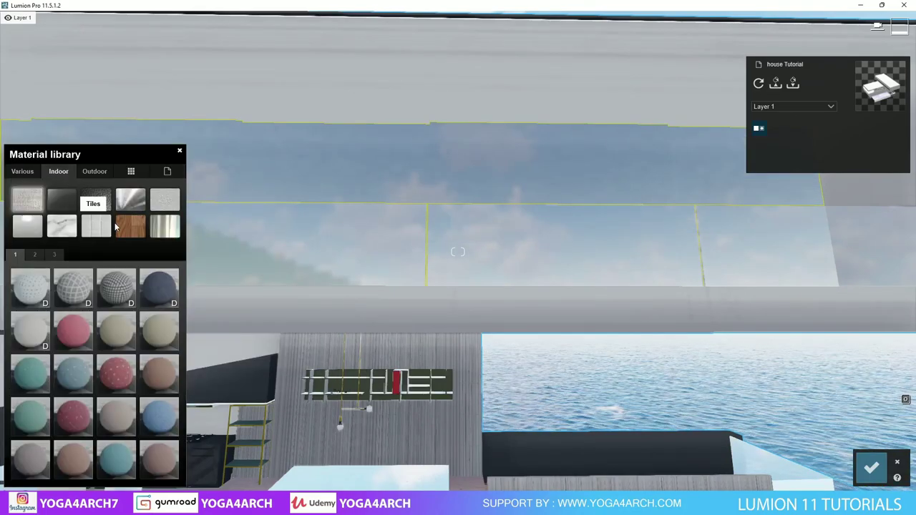
pyautogui.click(130, 226)
pyautogui.click(159, 328)
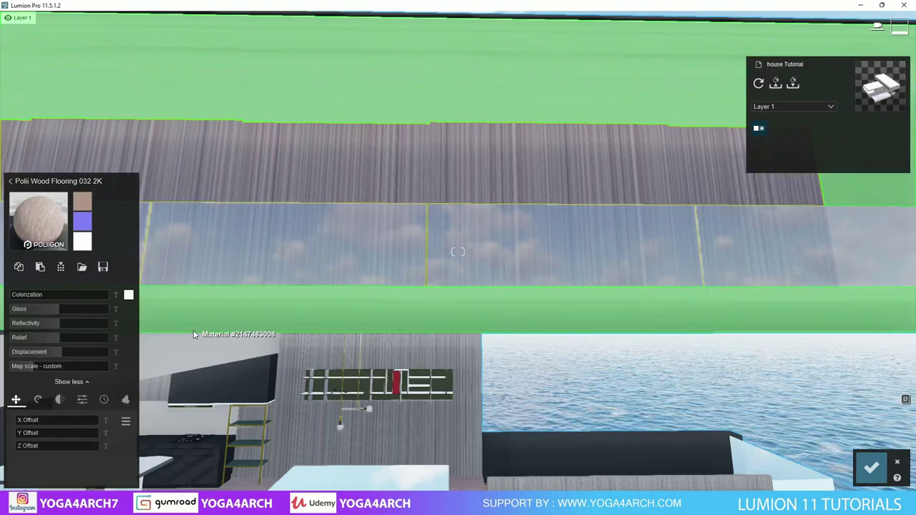
# - Load the 118_wood fence texture as the colour map and save the material
pyautogui.click(86, 208)
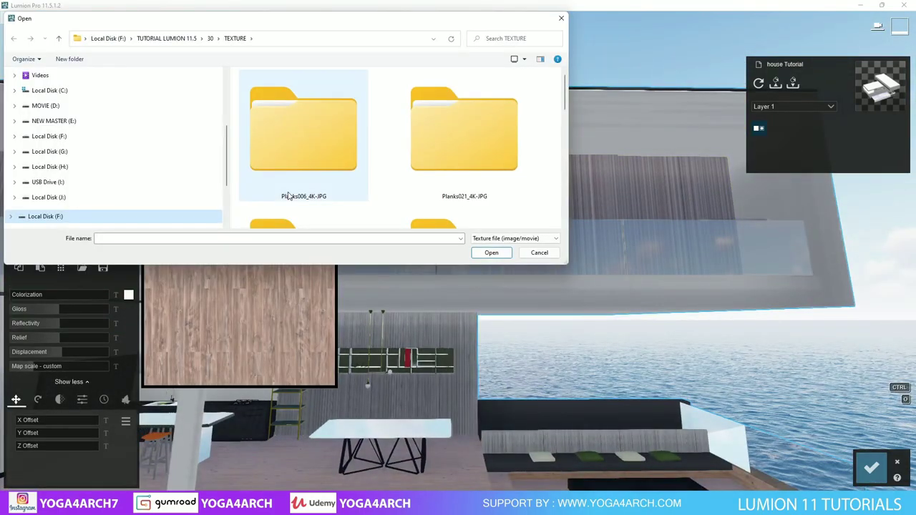
pyautogui.scroll(-2, 308, 164)
pyautogui.scroll(-2, 390, 187)
pyautogui.doubleClick(408, 182)
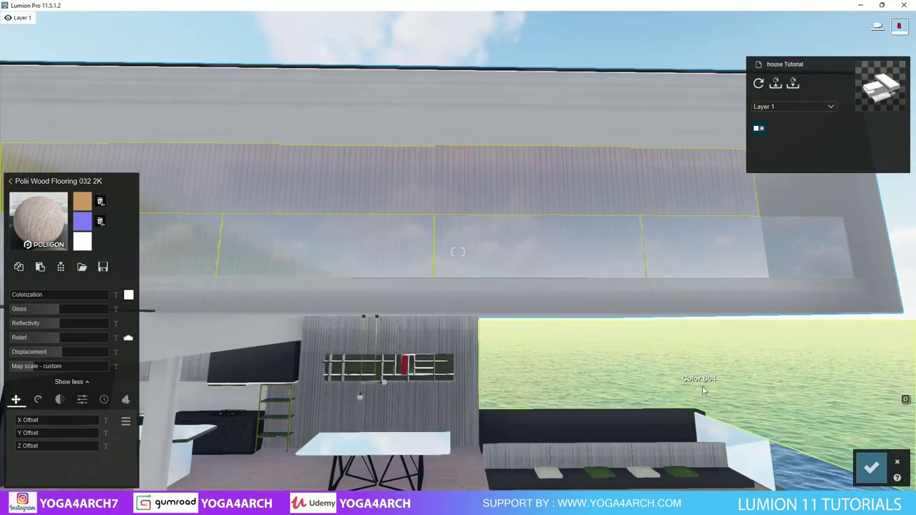
pyautogui.click(871, 466)
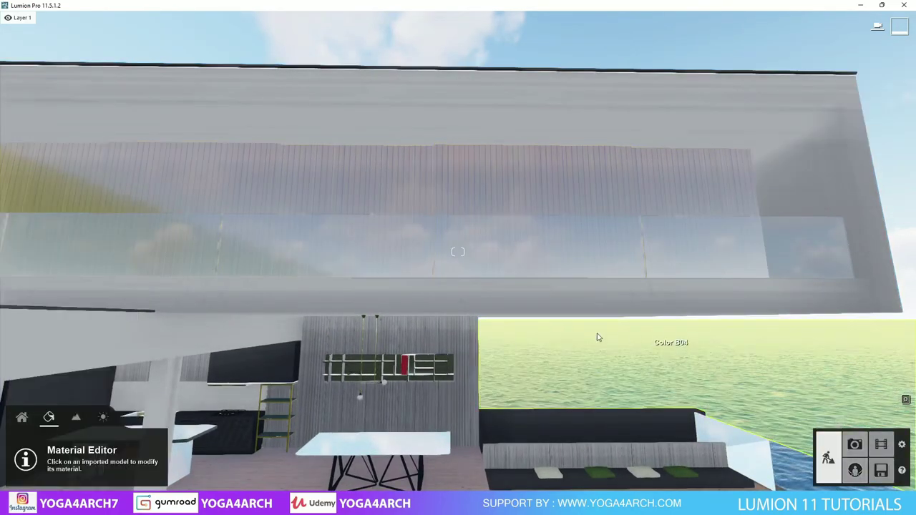
# - In Photo mode, add the Reflection effect from the Featured photo effects
pyautogui.click(854, 445)
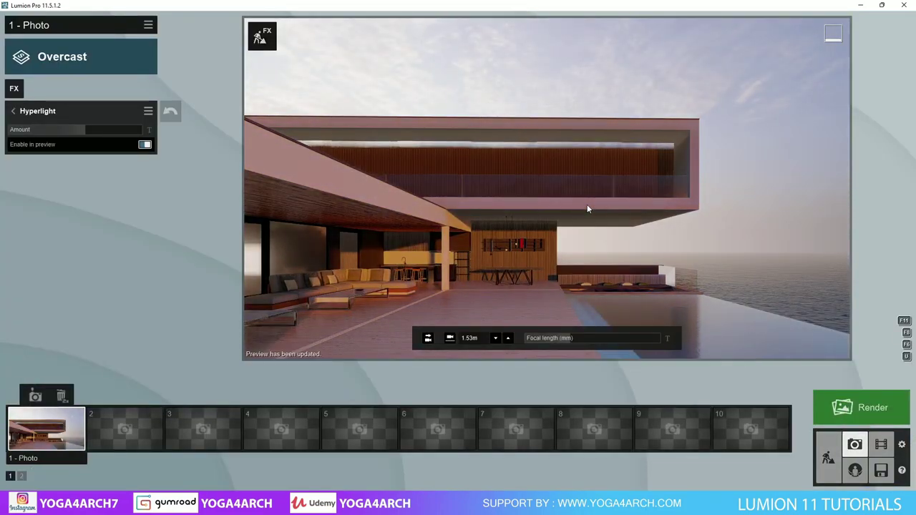
pyautogui.click(14, 88)
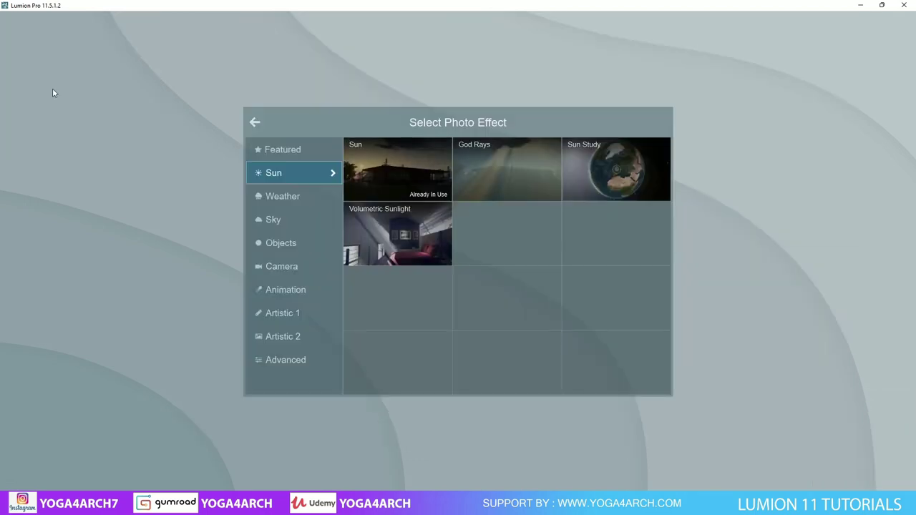
pyautogui.click(287, 151)
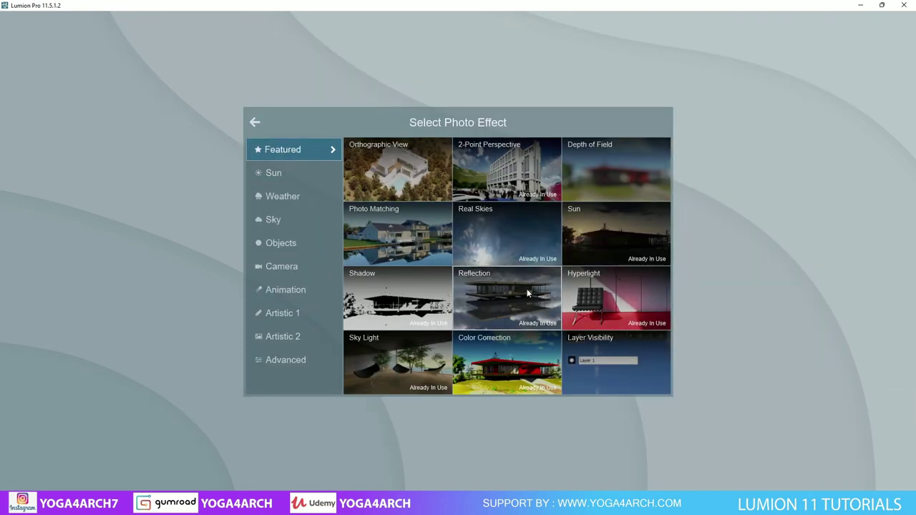
pyautogui.click(503, 304)
# - Add reflection planes on the balcony glass and the pool water
pyautogui.click(61, 173)
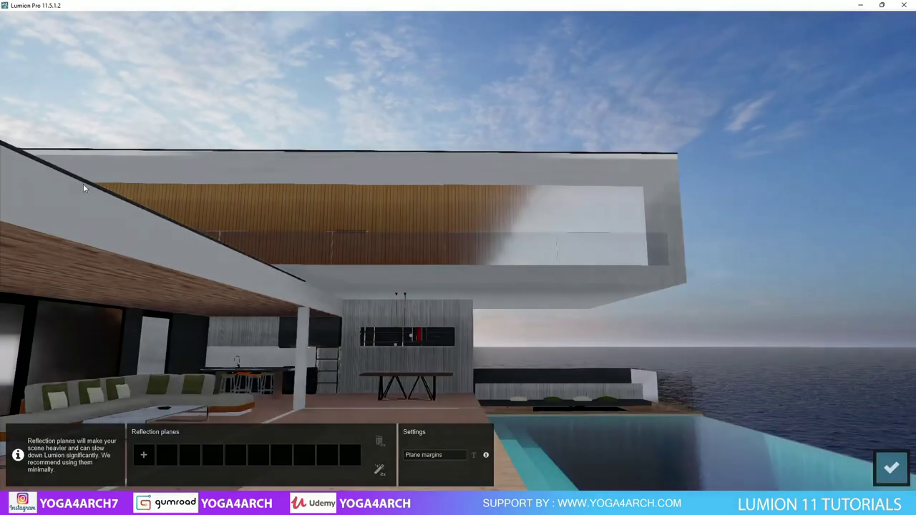
pyautogui.click(143, 455)
pyautogui.click(406, 252)
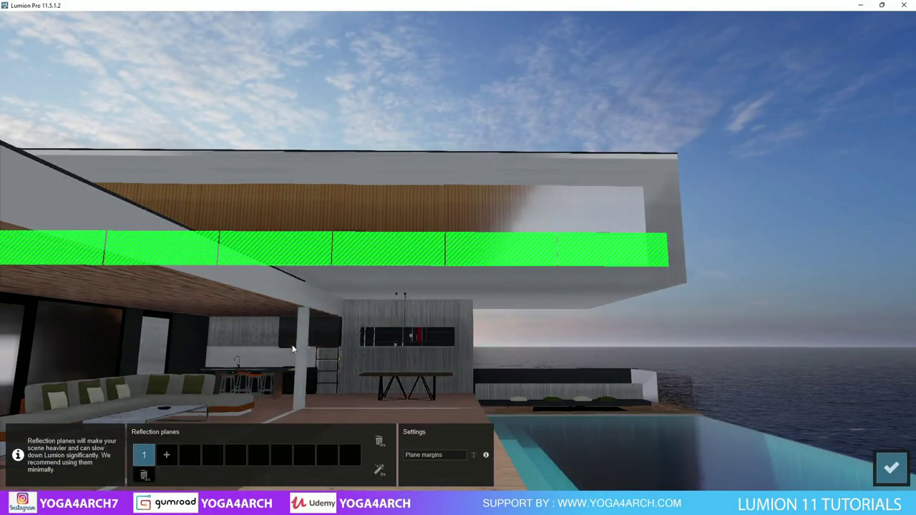
pyautogui.click(169, 455)
pyautogui.click(566, 461)
pyautogui.click(212, 455)
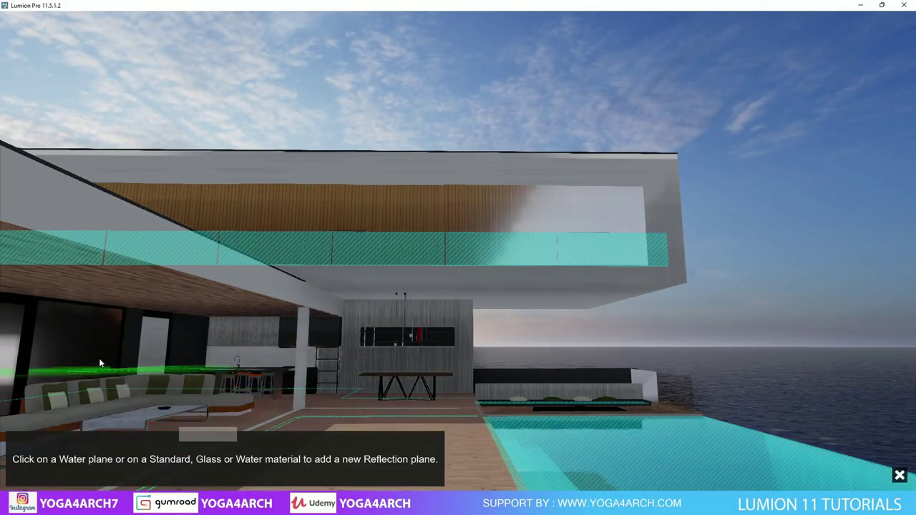
pyautogui.click(93, 356)
pyautogui.moveTo(89, 356); pyautogui.dragTo(184, 299, button='right')
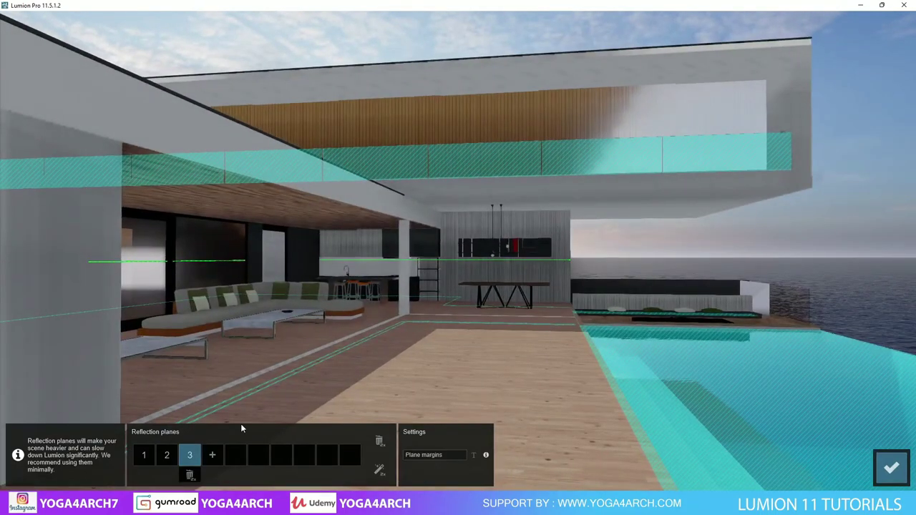
pyautogui.click(212, 456)
pyautogui.click(879, 310)
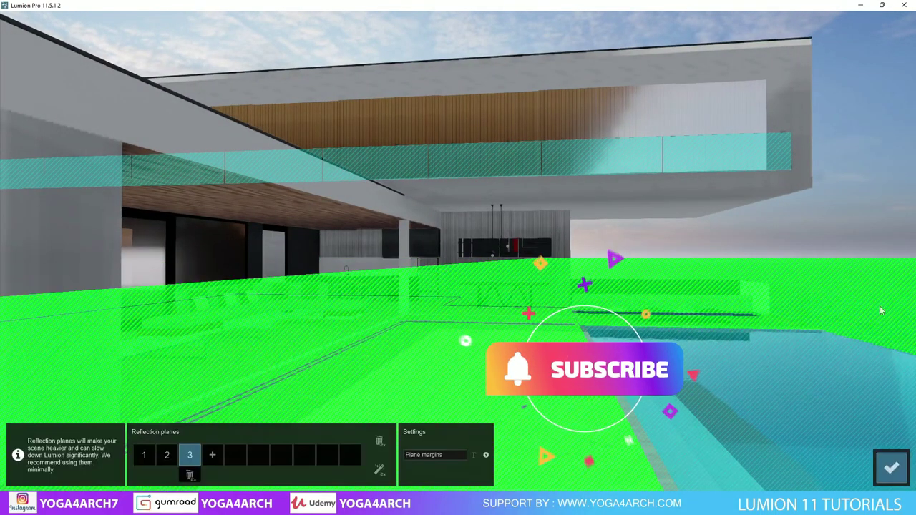
pyautogui.click(212, 456)
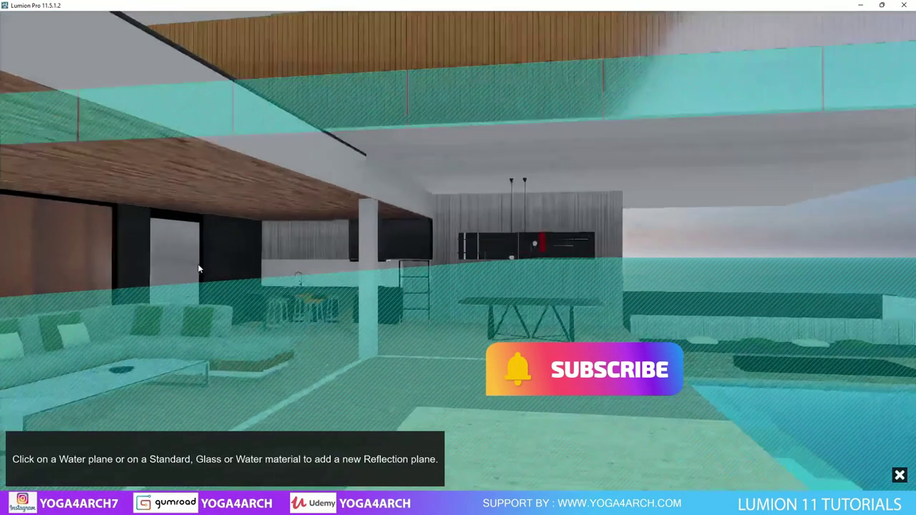
# - Move the camera around the lounge and building, ending close to the balcony glass
pyautogui.moveTo(148, 279)
pyautogui.mouseDown(button='right')
pyautogui.moveTo(269, 252)
pyautogui.moveTo(313, 178)
pyautogui.mouseUp(button='right')
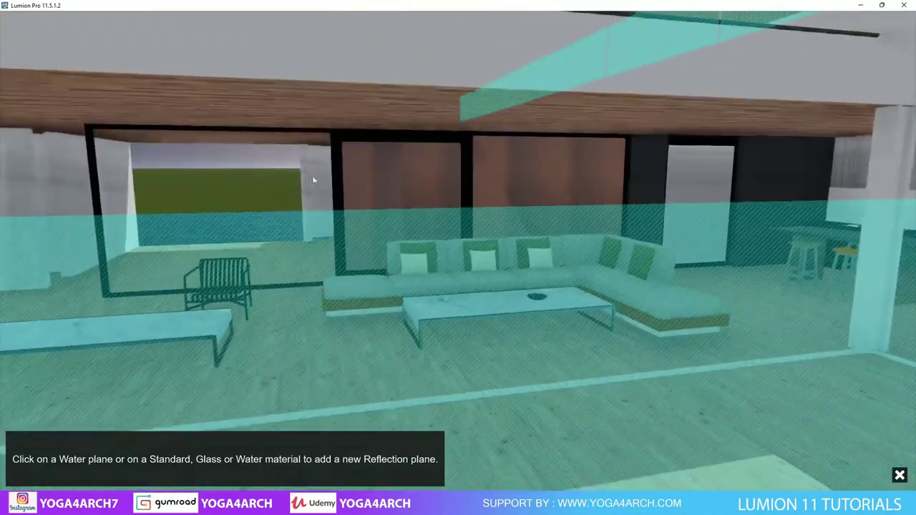
pyautogui.scroll(2, 753, 198)
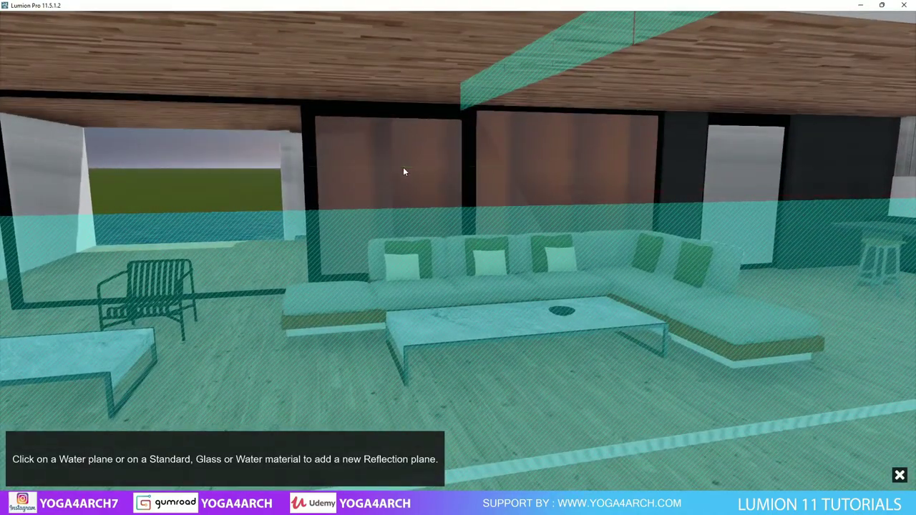
pyautogui.scroll(3, 408, 165)
pyautogui.moveTo(413, 154); pyautogui.dragTo(501, 136, button='right')
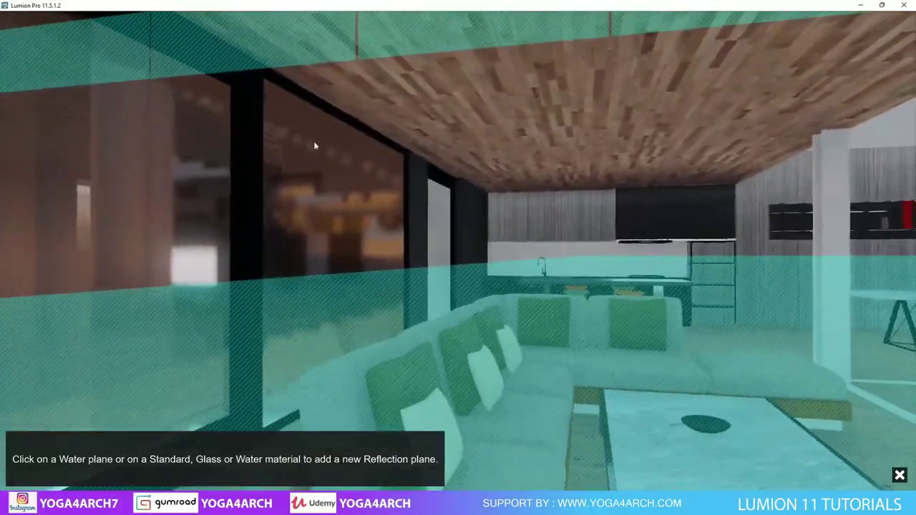
pyautogui.moveTo(315, 145)
pyautogui.mouseDown(button='right')
pyautogui.moveTo(342, 177)
pyautogui.moveTo(458, 179)
pyautogui.mouseUp(button='right')
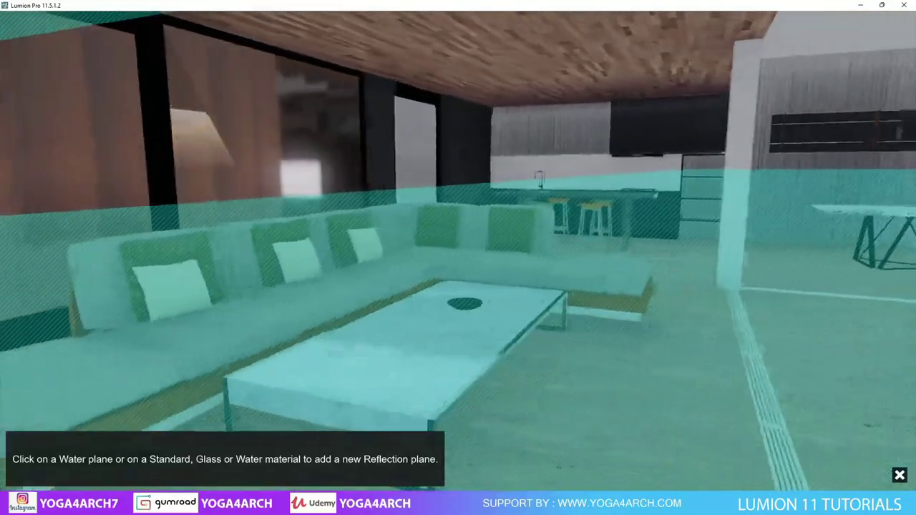
pyautogui.press('s')
pyautogui.moveTo(384, 163); pyautogui.dragTo(400, 215, button='right')
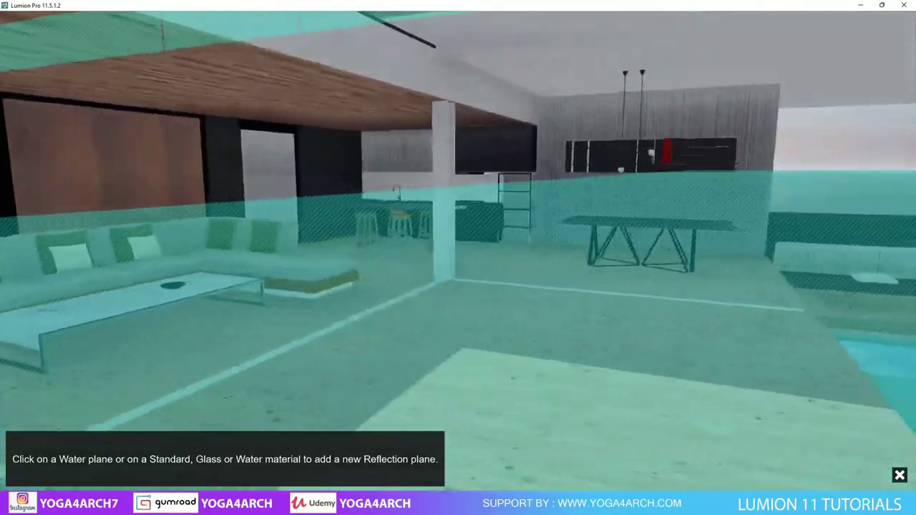
pyautogui.moveTo(680, 179); pyautogui.dragTo(684, 157, button='right')
pyautogui.press('s')
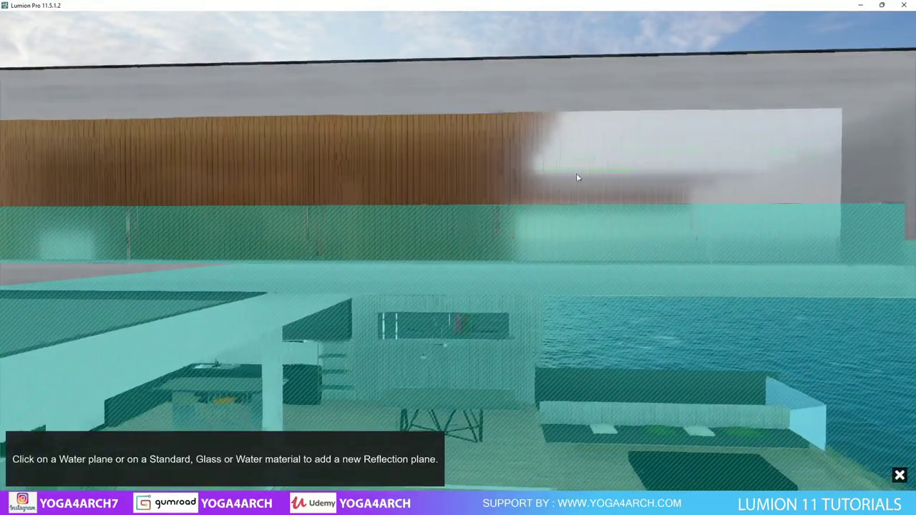
pyautogui.press('w')
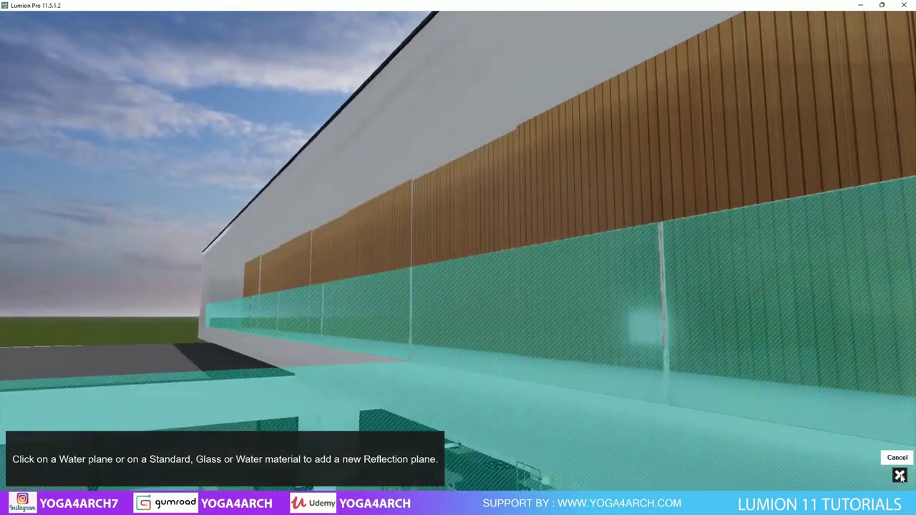
# - Accept the three reflection planes, restore the Photo 1 viewpoint, then return to material editing
pyautogui.click(900, 476)
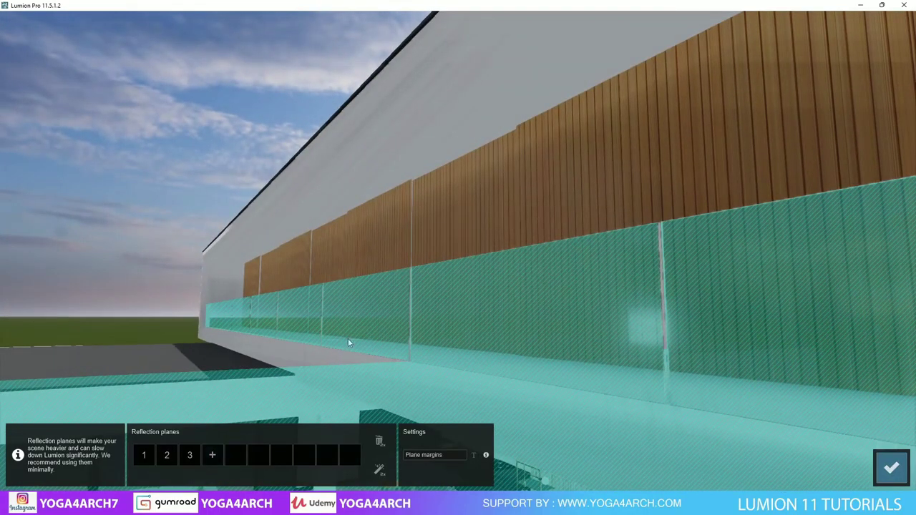
pyautogui.click(891, 467)
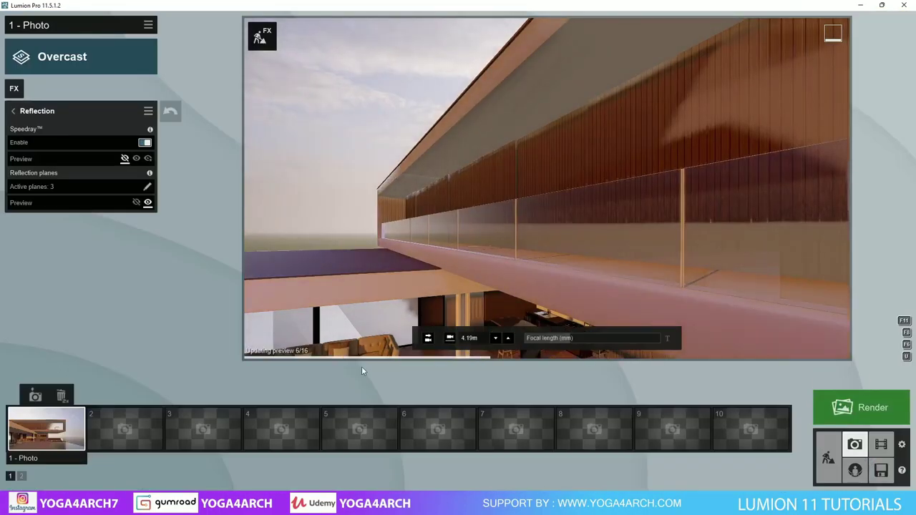
pyautogui.click(61, 425)
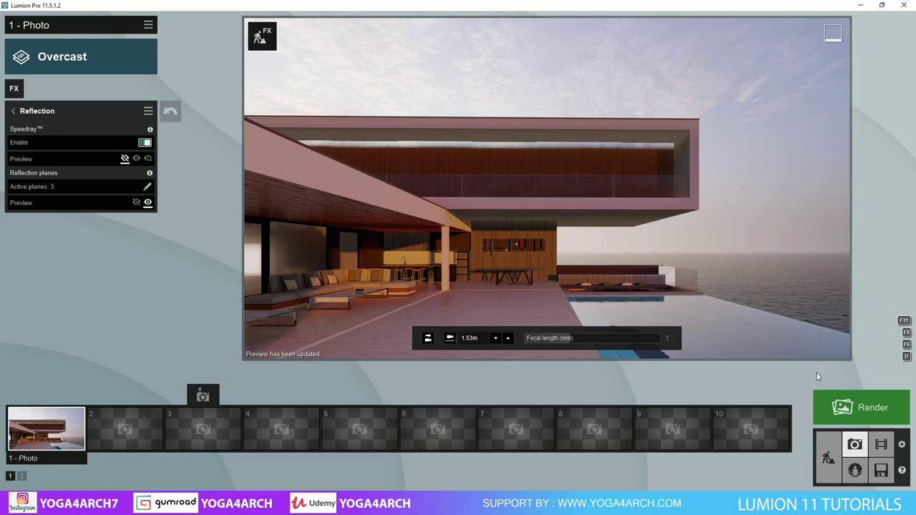
pyautogui.click(828, 458)
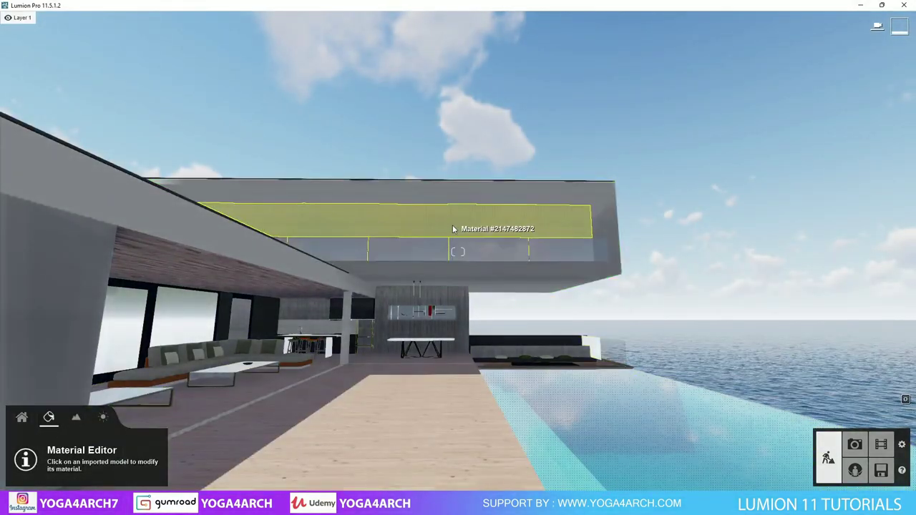
# - Open the balcony glass and window glass materials, then save the material changes
pyautogui.click(453, 230)
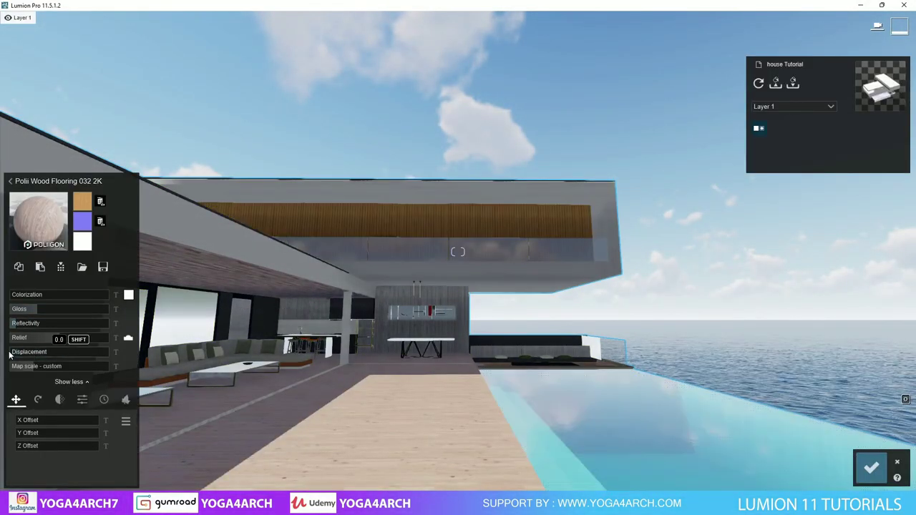
pyautogui.press('a')
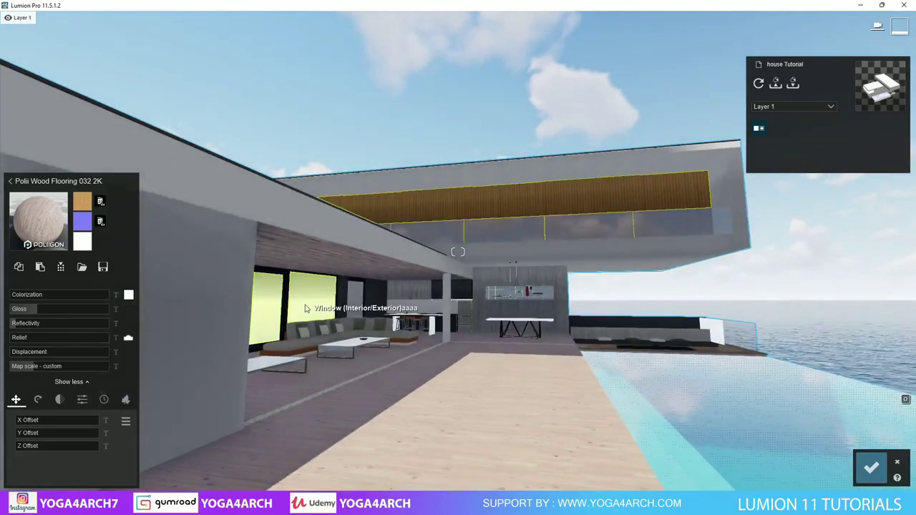
pyautogui.click(304, 308)
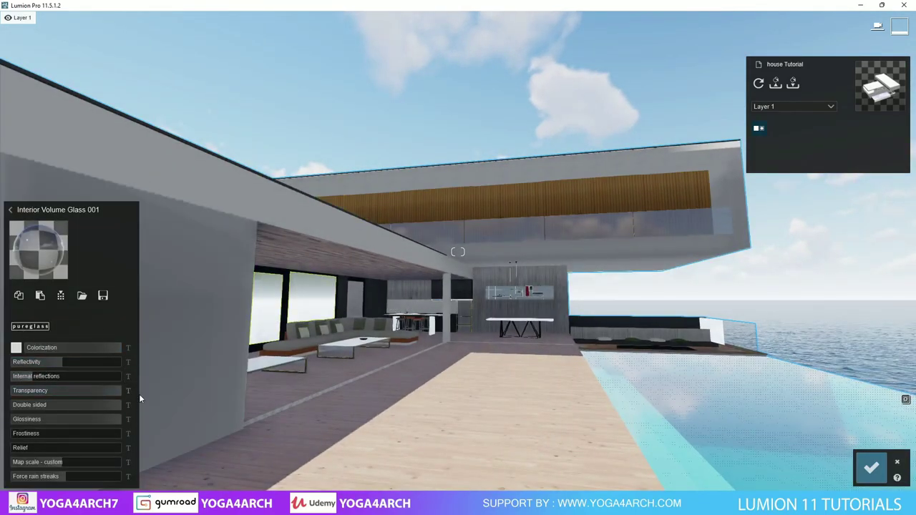
pyautogui.press('w')
pyautogui.press('s')
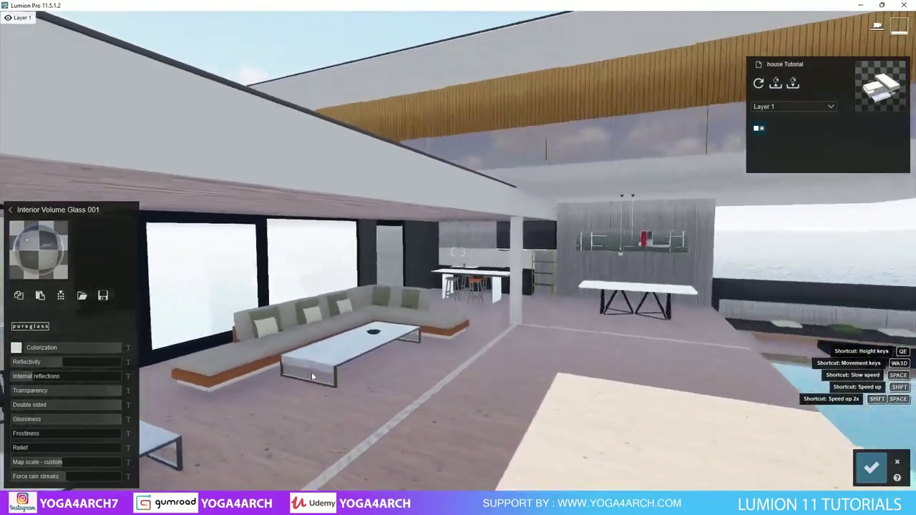
pyautogui.click(871, 467)
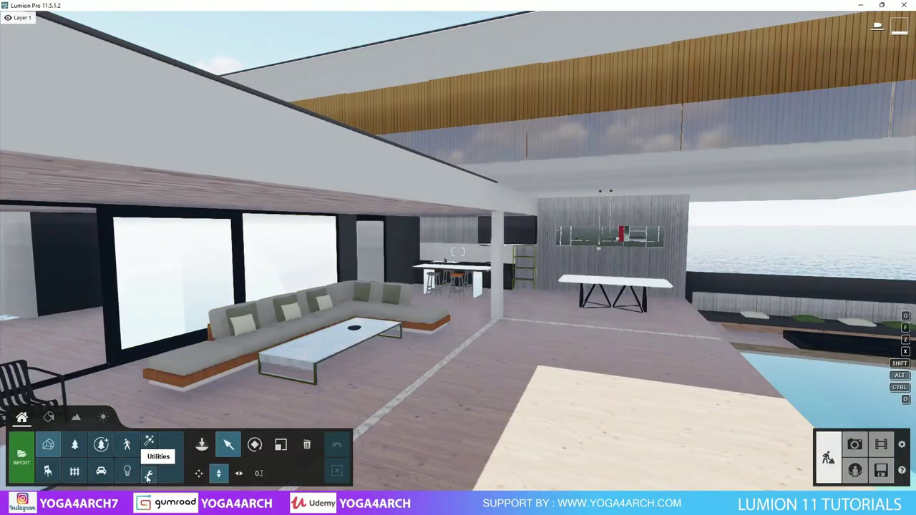
# - Pick the Reflection control utility object and return to the Photo 1 viewpoint
pyautogui.click(148, 476)
pyautogui.click(158, 109)
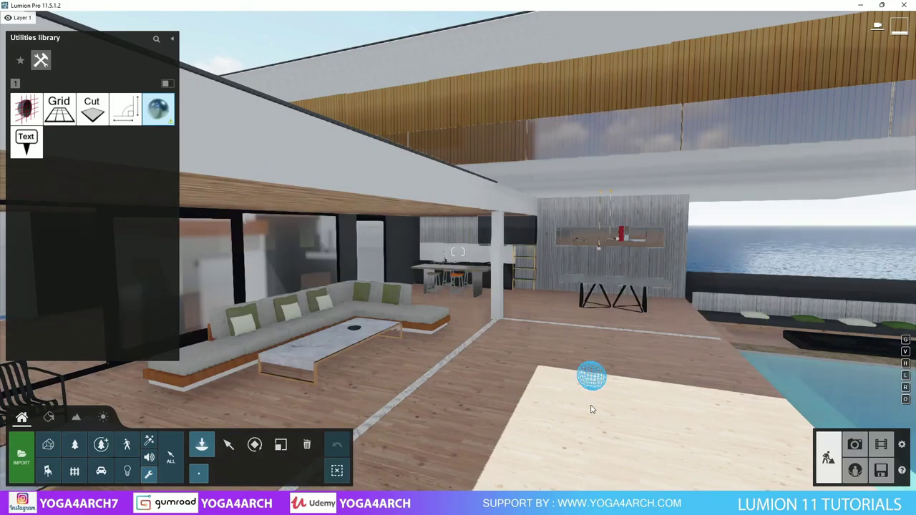
pyautogui.click(859, 445)
pyautogui.click(47, 428)
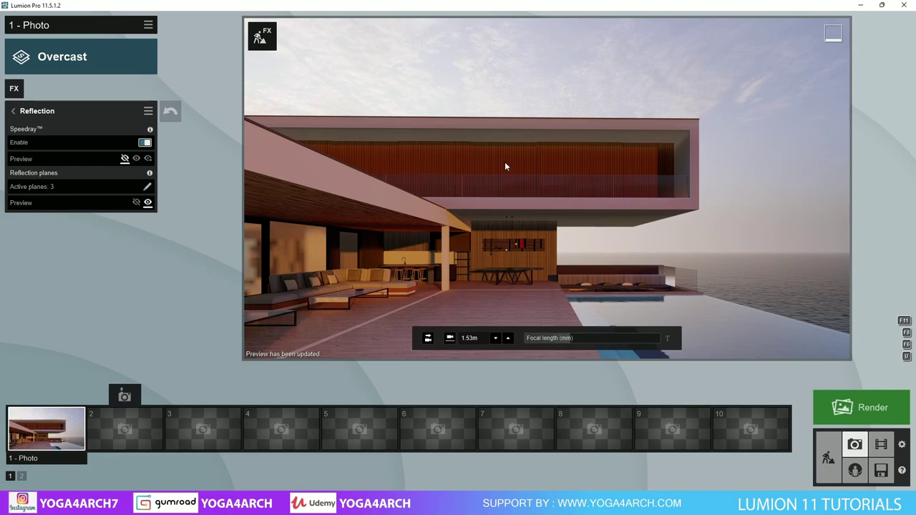
# - Warm up the Color Correction temperature to about 0.2
pyautogui.click(12, 111)
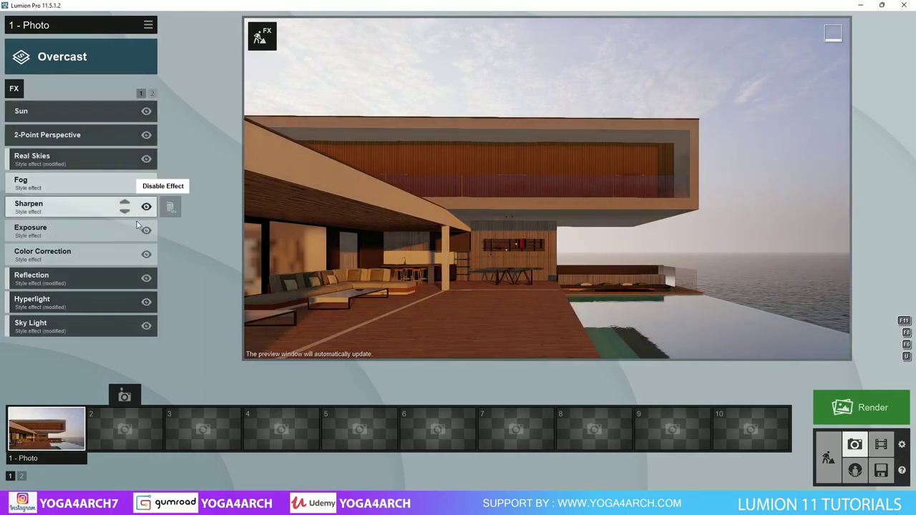
pyautogui.click(96, 254)
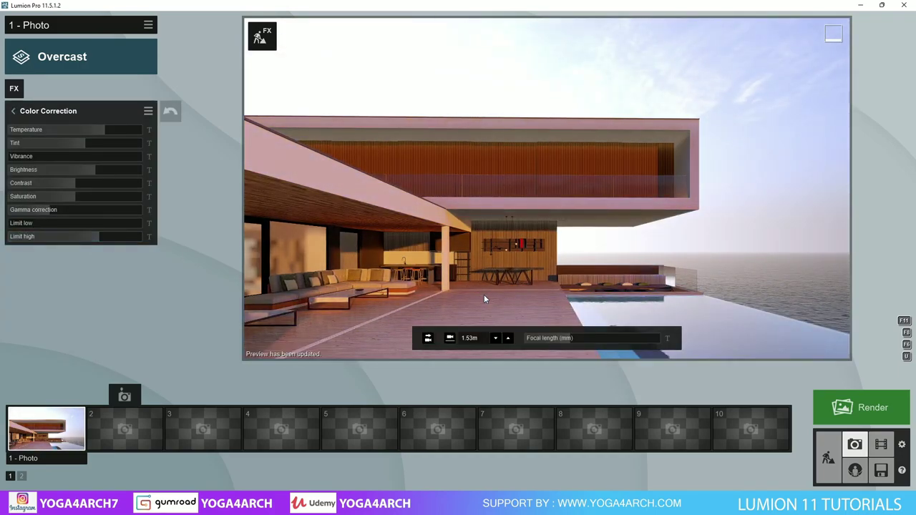
pyautogui.click(20, 223)
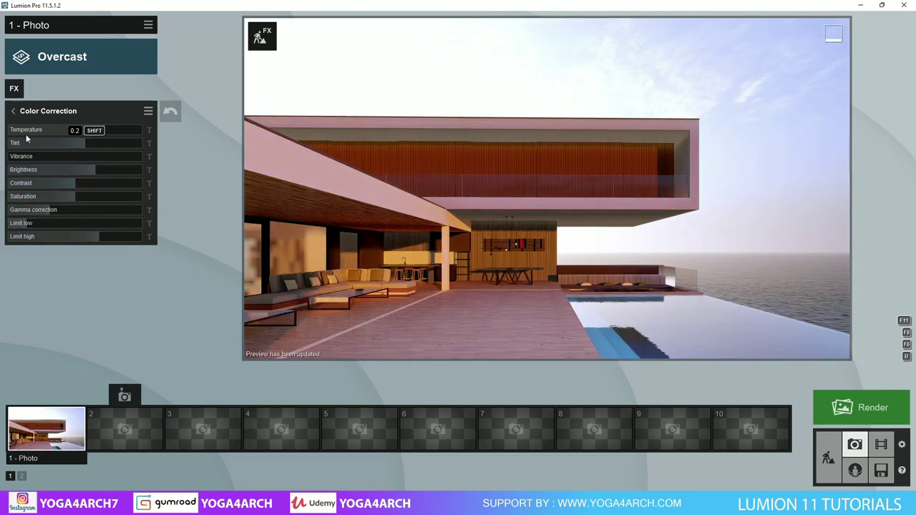
# - Set the Sun heading to about -94.8° and lower sun brightness to 0.1
pyautogui.click(61, 111)
pyautogui.click(78, 114)
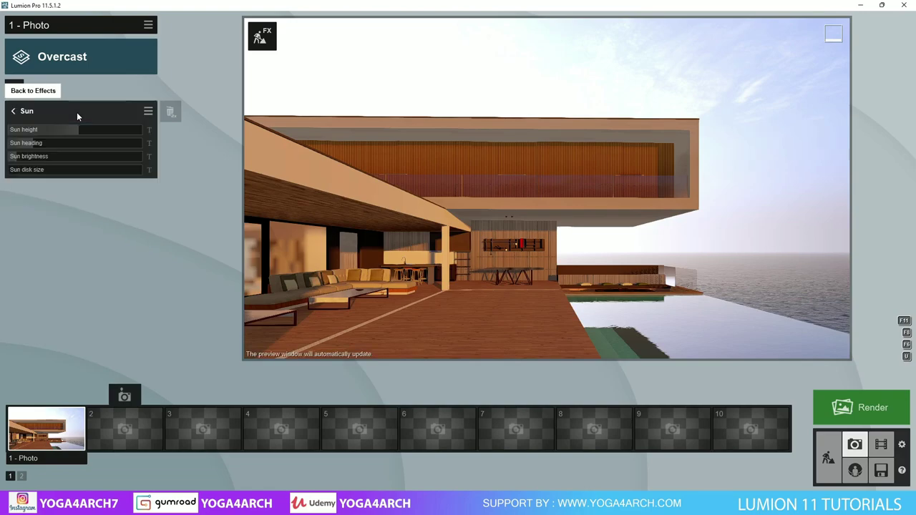
pyautogui.moveTo(31, 146); pyautogui.dragTo(41, 145)
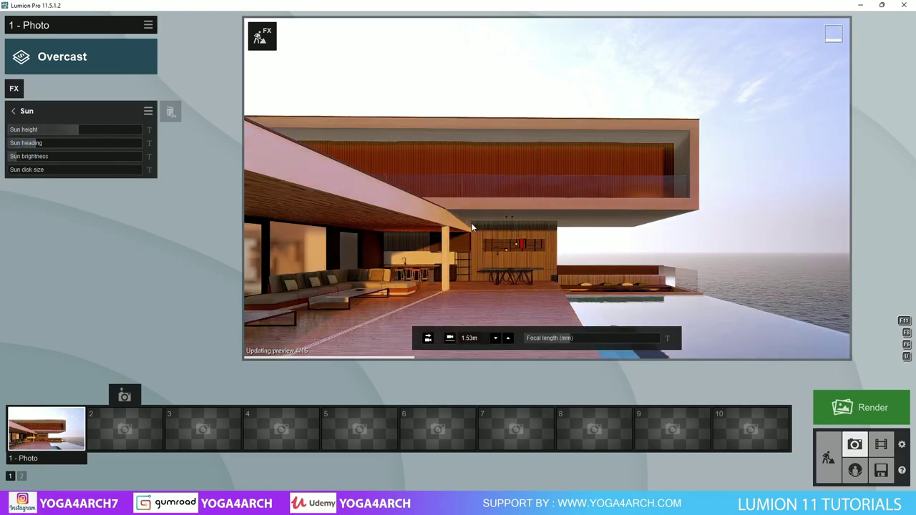
pyautogui.moveTo(32, 156); pyautogui.dragTo(13, 160)
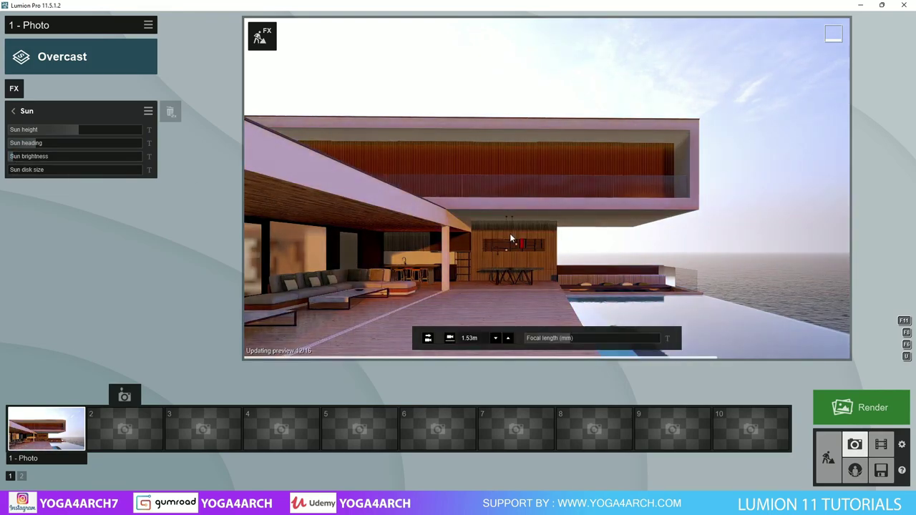
pyautogui.click(13, 112)
# - Add Real Skies, apply the Sunset 2 sky and lower its overall brightness
pyautogui.click(72, 152)
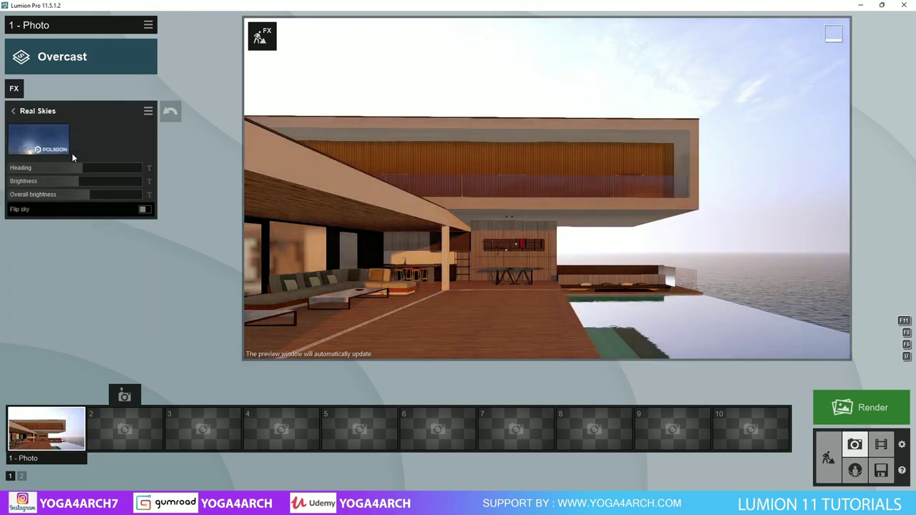
pyautogui.click(71, 153)
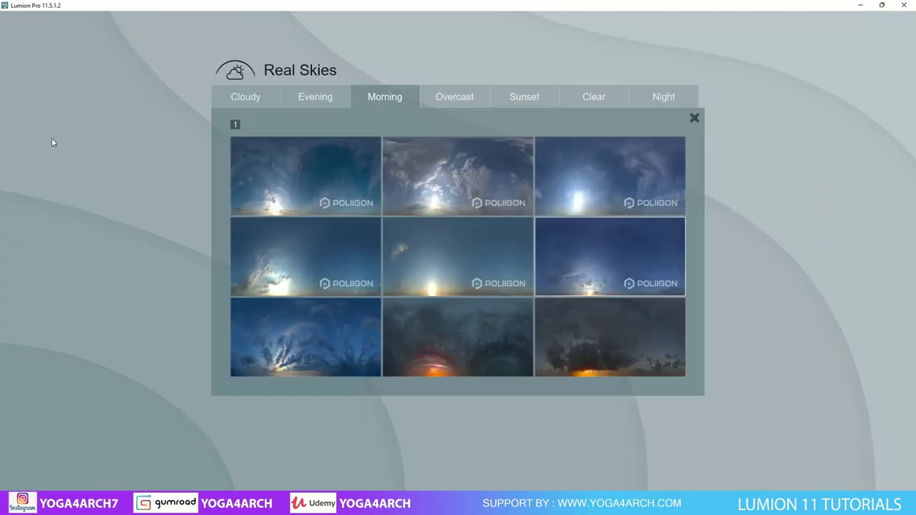
pyautogui.click(480, 286)
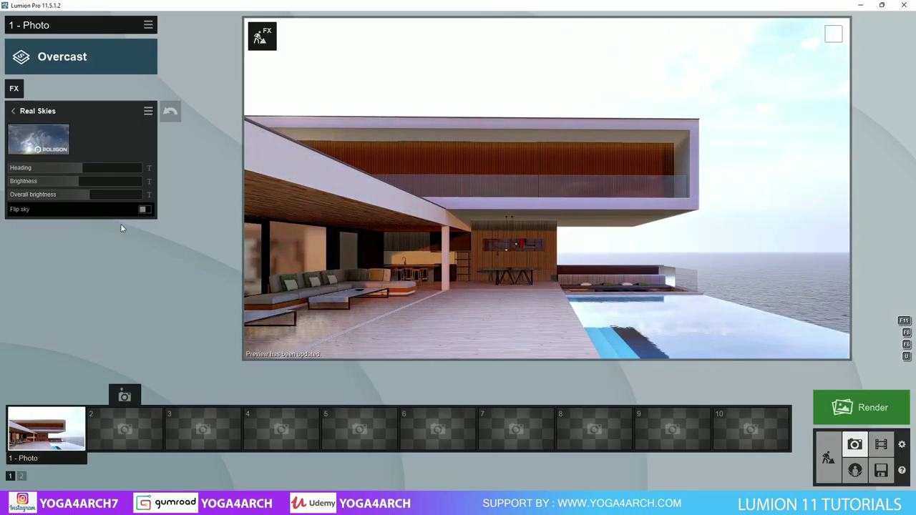
pyautogui.click(54, 147)
pyautogui.click(462, 101)
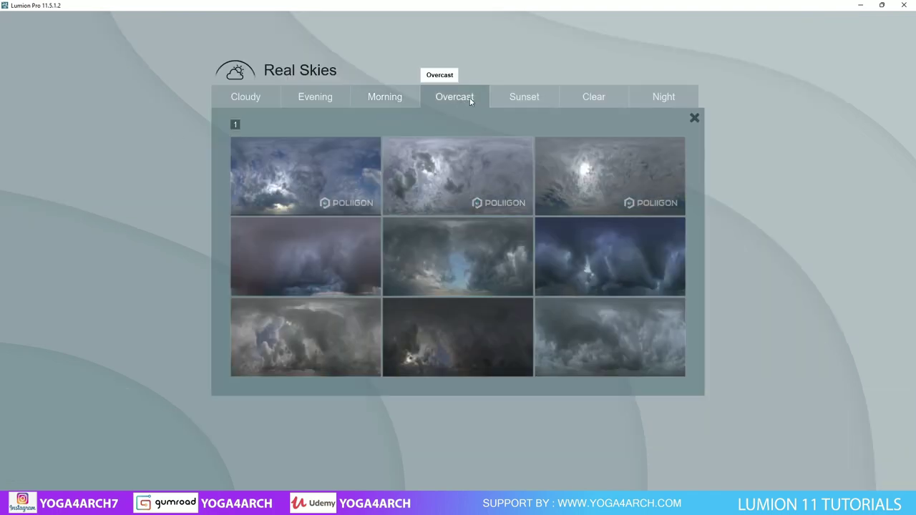
pyautogui.click(528, 96)
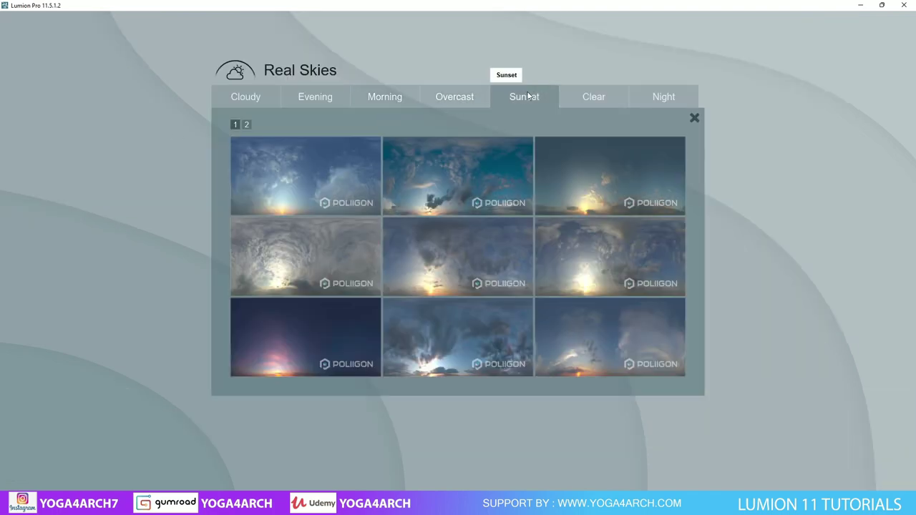
pyautogui.click(494, 150)
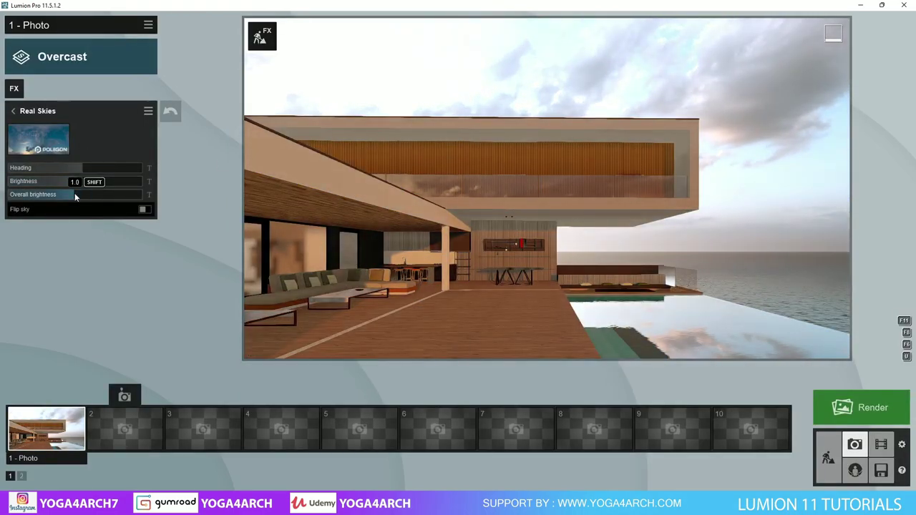
pyautogui.click(74, 192)
# - Switch to the Morning sky with orange horizon glow and rotate its heading right
pyautogui.click(39, 139)
pyautogui.click(365, 98)
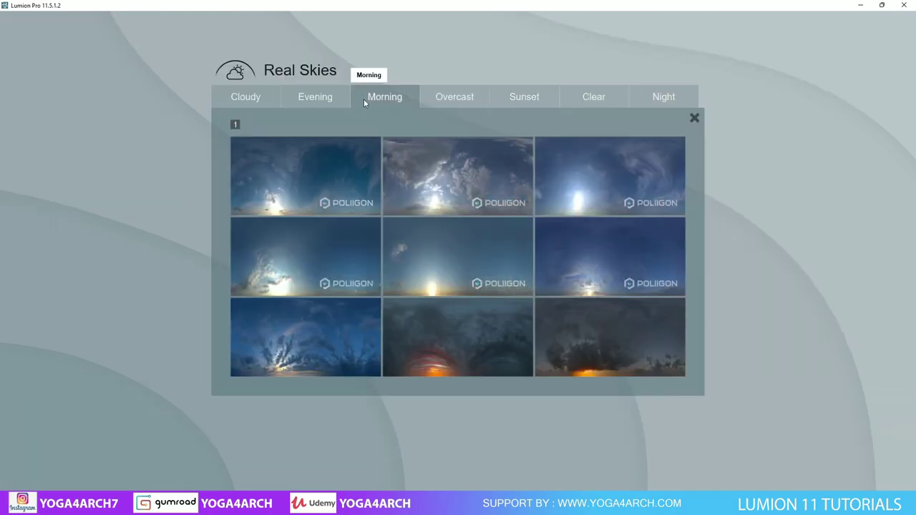
pyautogui.click(346, 316)
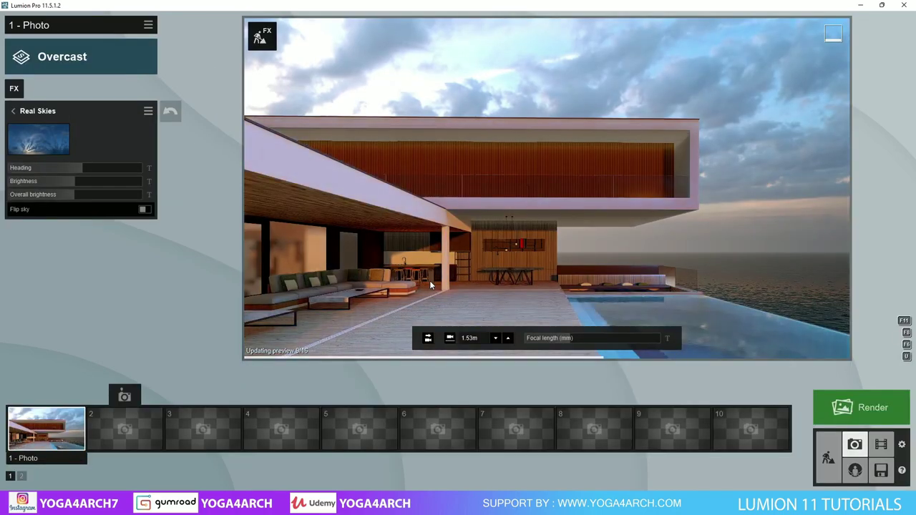
pyautogui.moveTo(80, 168); pyautogui.dragTo(115, 167)
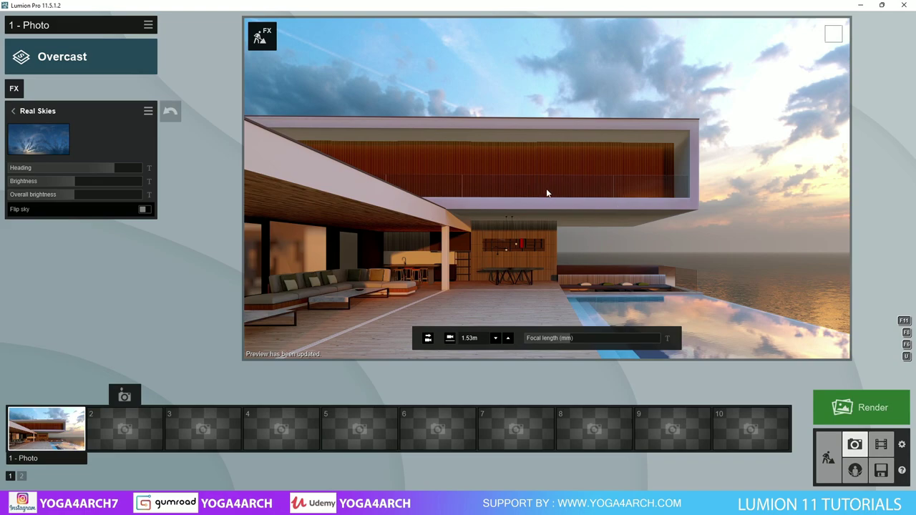
# - In Build mode's material editor, raise the balcony glass reflectivity
pyautogui.click(261, 39)
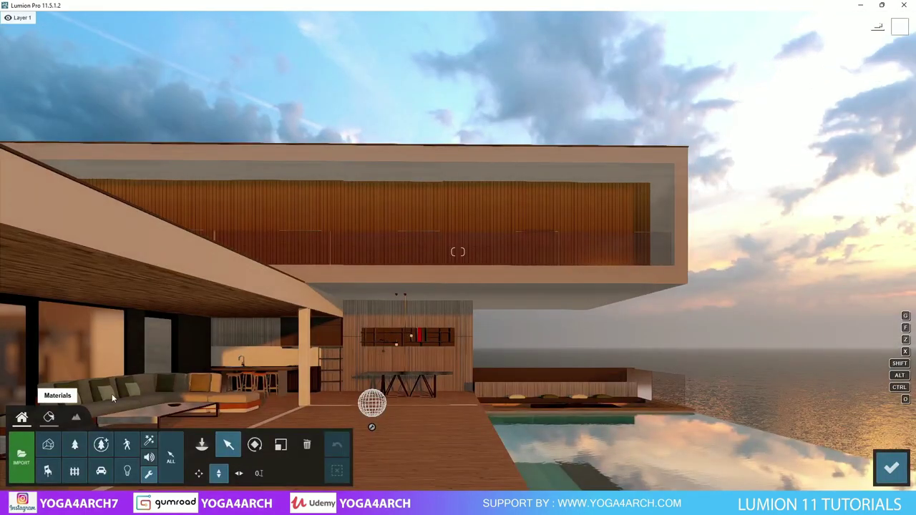
pyautogui.click(48, 416)
pyautogui.click(360, 251)
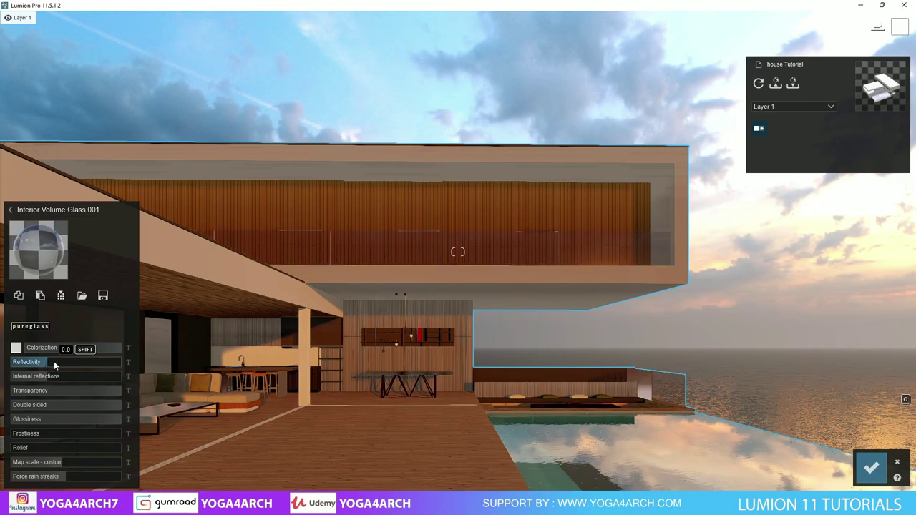
pyautogui.moveTo(55, 363); pyautogui.dragTo(95, 364)
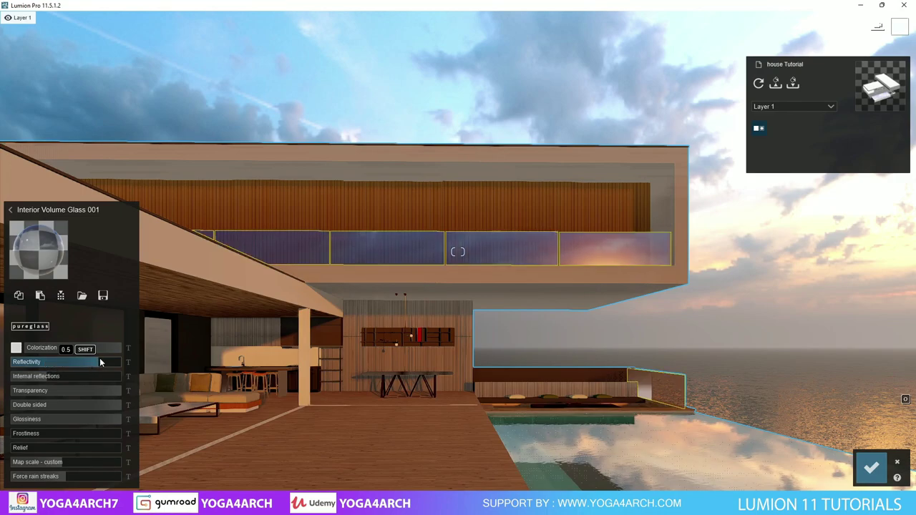
# - Set the pool water colour density to 2.4 and wave scale to 0.2
pyautogui.click(519, 444)
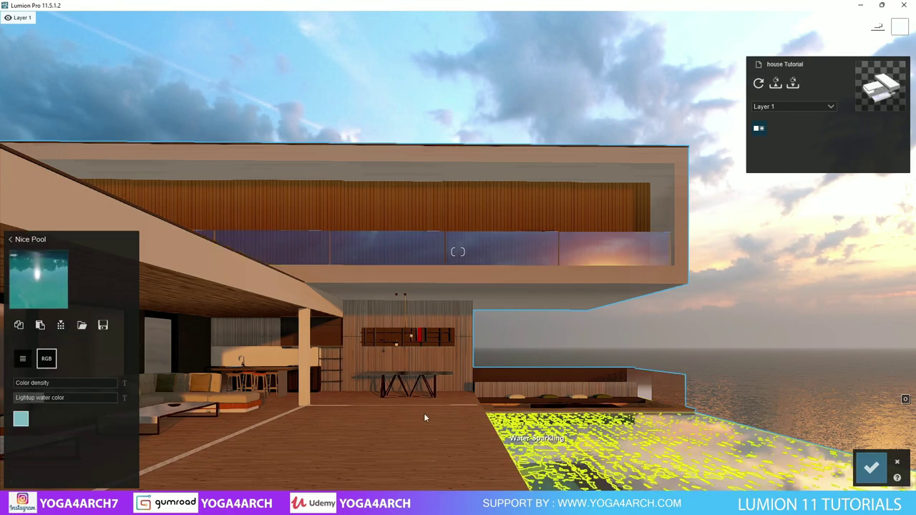
pyautogui.click(46, 359)
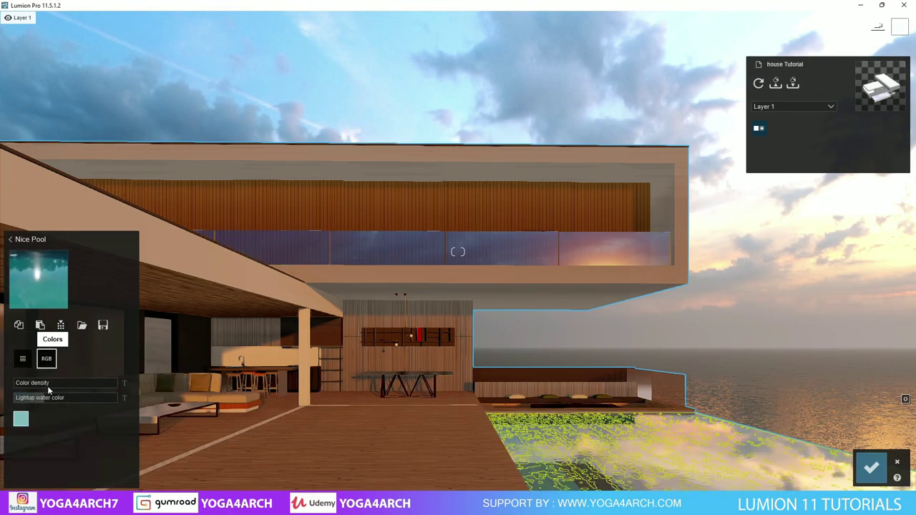
pyautogui.moveTo(39, 398); pyautogui.dragTo(39, 407)
pyautogui.click(22, 359)
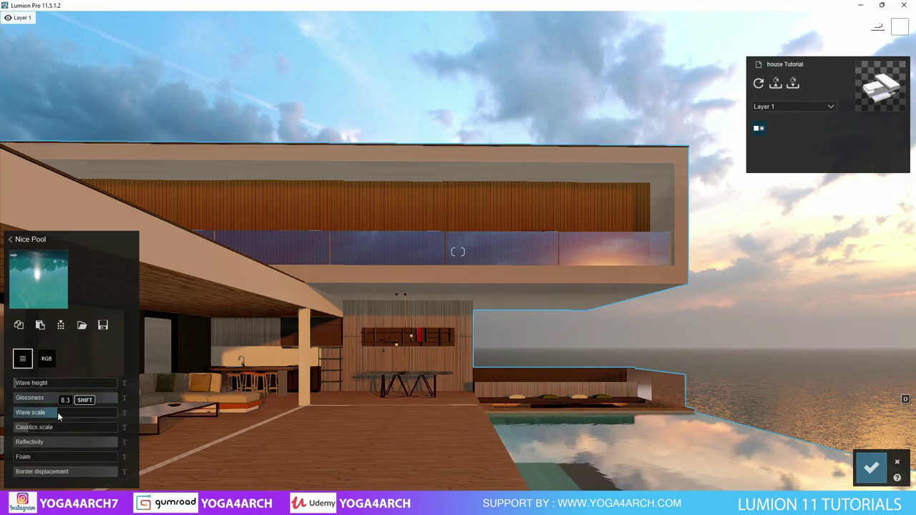
pyautogui.moveTo(66, 413); pyautogui.dragTo(35, 415)
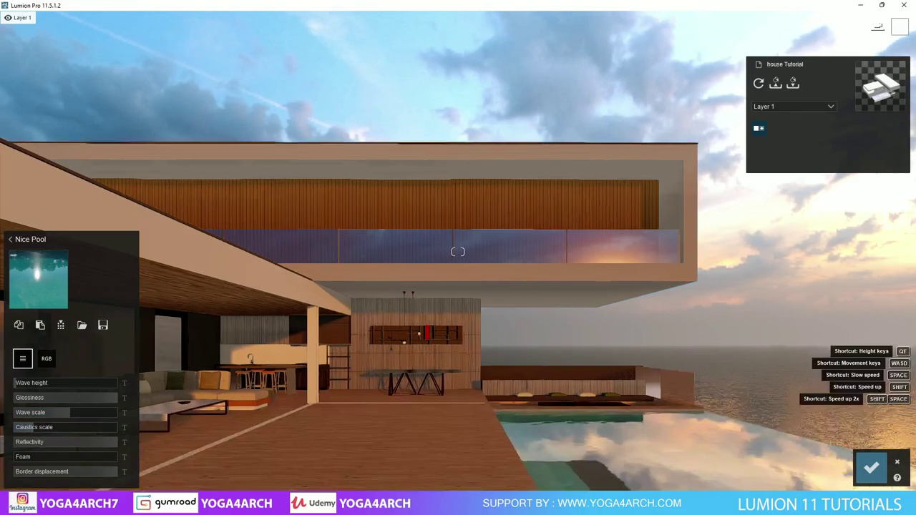
pyautogui.moveTo(353, 404); pyautogui.dragTo(301, 401, button='right')
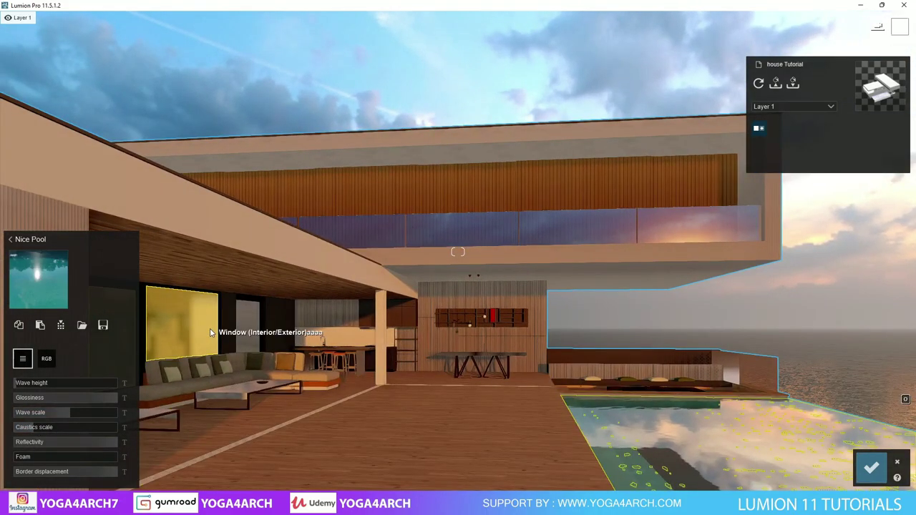
# - Finish material editing and restore Photo 1's saved camera view
pyautogui.click(879, 473)
pyautogui.click(891, 471)
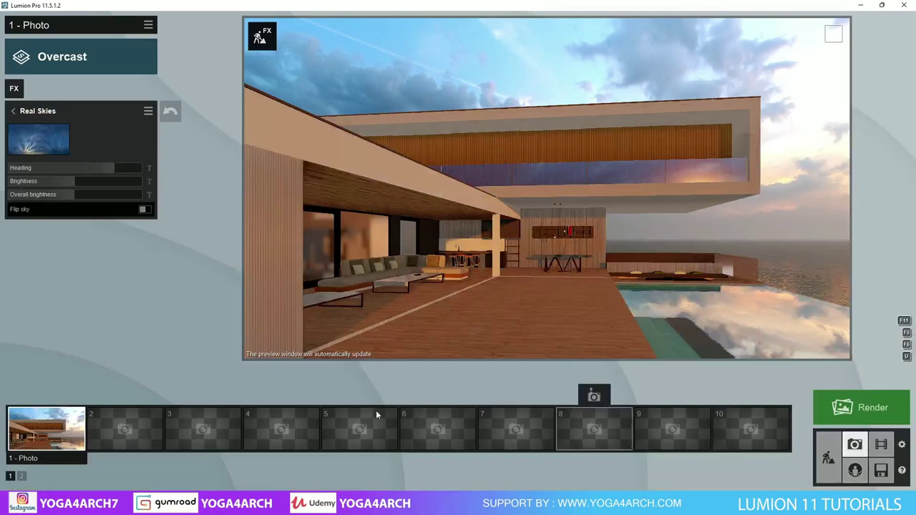
pyautogui.click(68, 428)
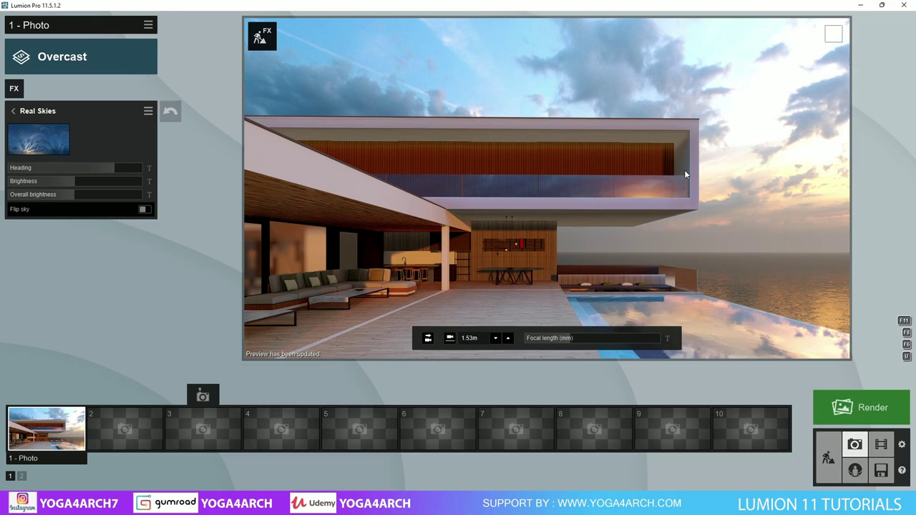
# - Leave Photo mode and pick the plain Color material from the Custom material library
pyautogui.click(828, 458)
pyautogui.click(221, 289)
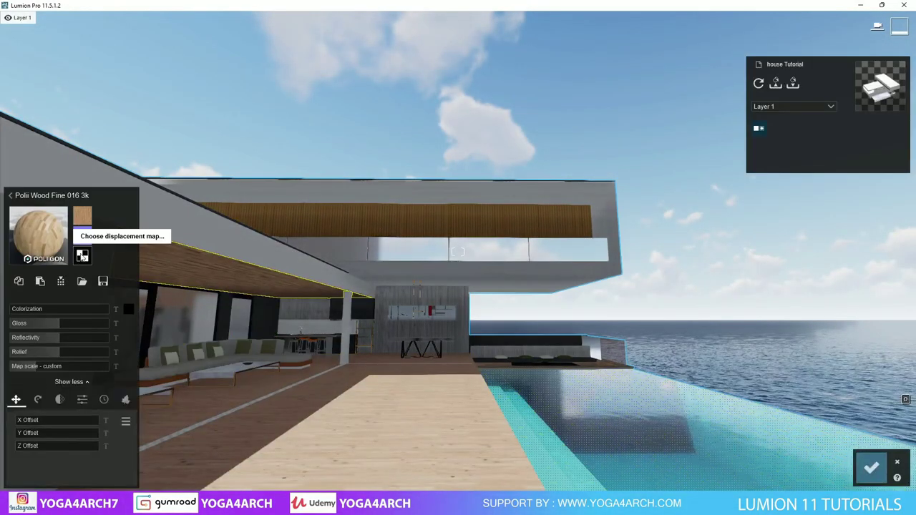
pyautogui.click(58, 238)
pyautogui.click(166, 172)
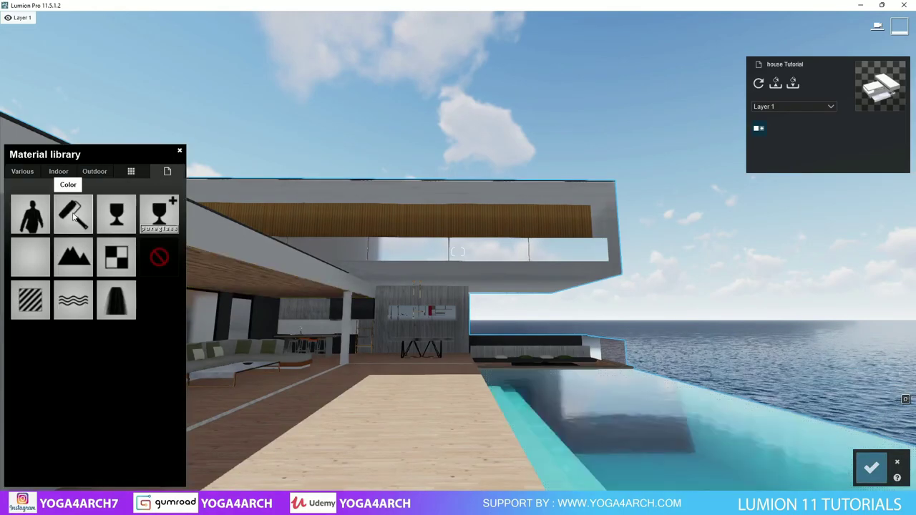
pyautogui.click(72, 211)
pyautogui.scroll(5, 403, 241)
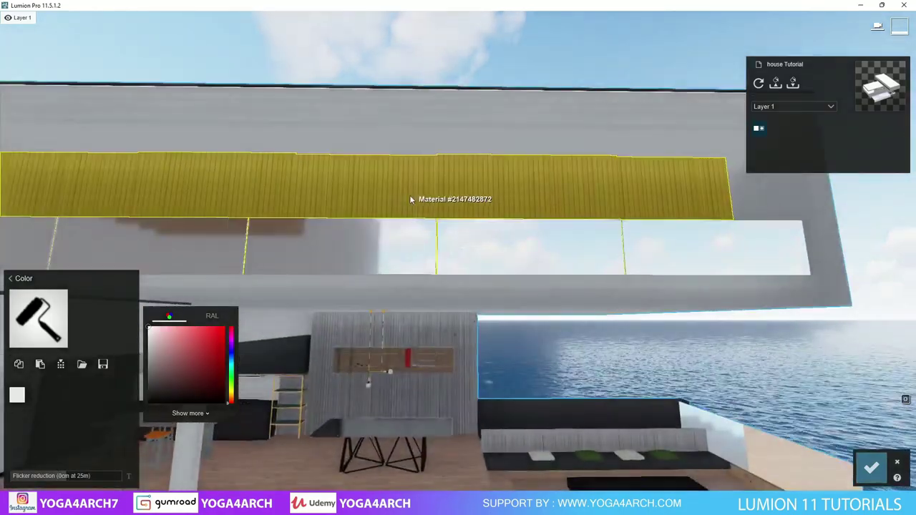
# - Rescale the overhang's Poliii Wood Flooring 032 2K texture with the Map scale slider
pyautogui.click(409, 200)
pyautogui.moveTo(30, 369); pyautogui.dragTo(34, 368)
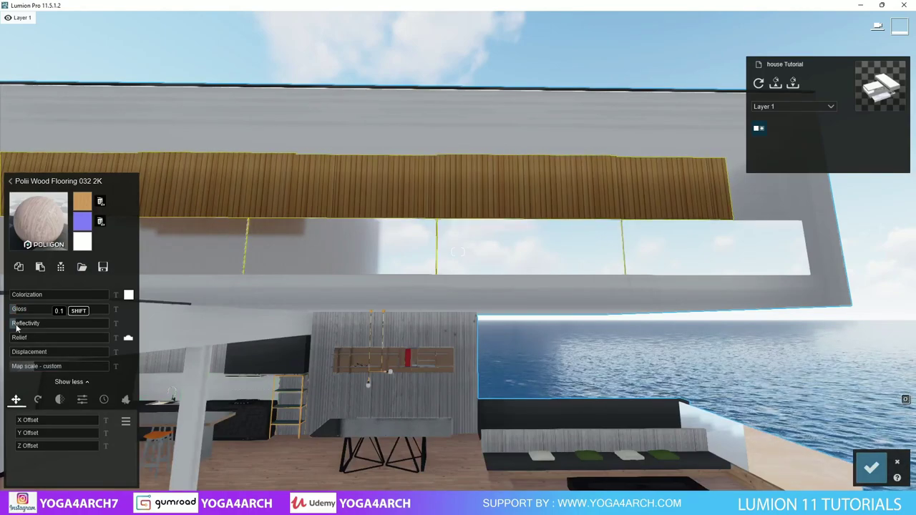
pyautogui.scroll(5, 543, 383)
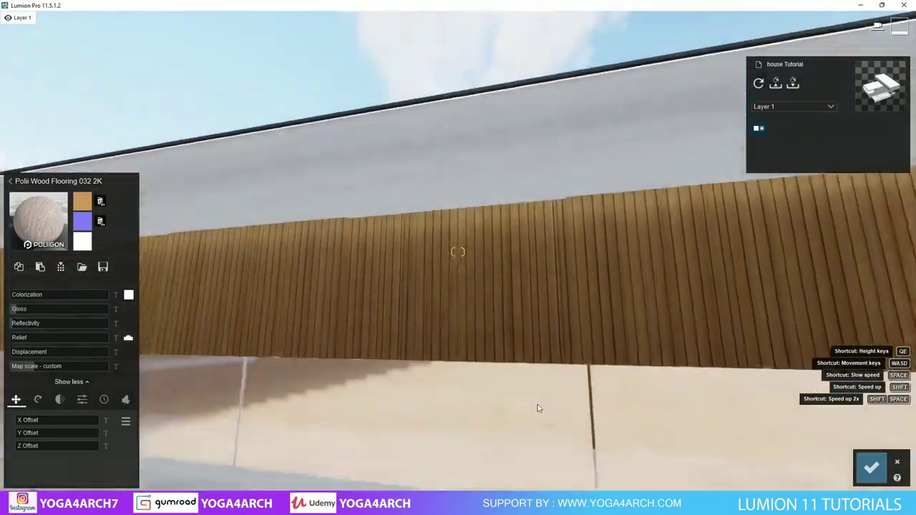
pyautogui.scroll(-5, 457, 251)
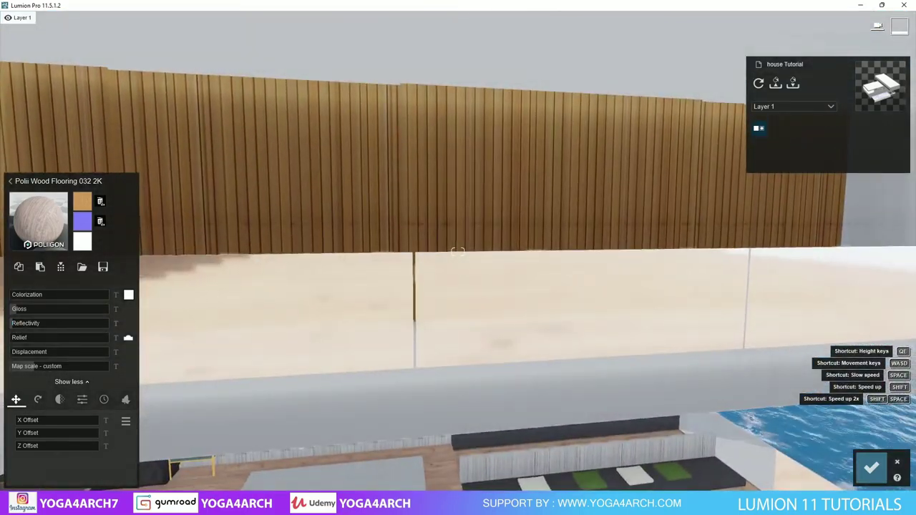
pyautogui.scroll(-5, 473, 261)
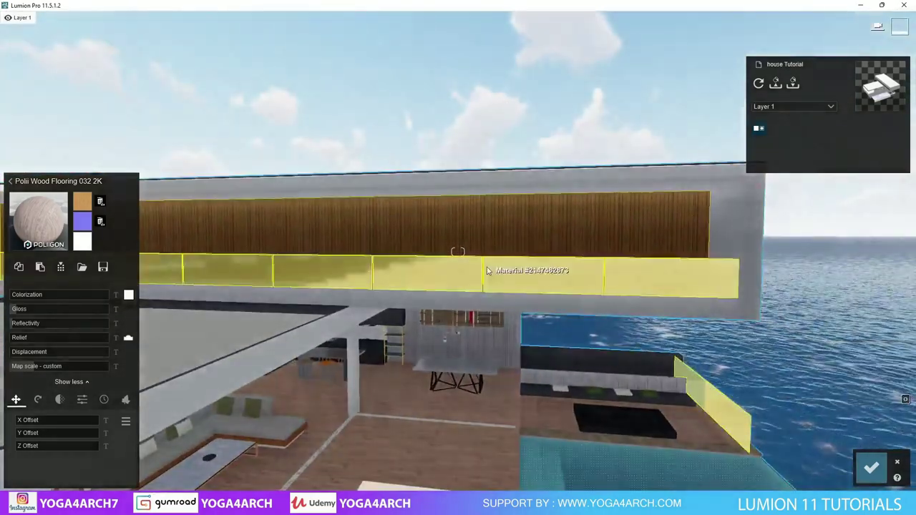
pyautogui.scroll(3, 487, 270)
pyautogui.scroll(2, 487, 270)
pyautogui.scroll(2, 487, 271)
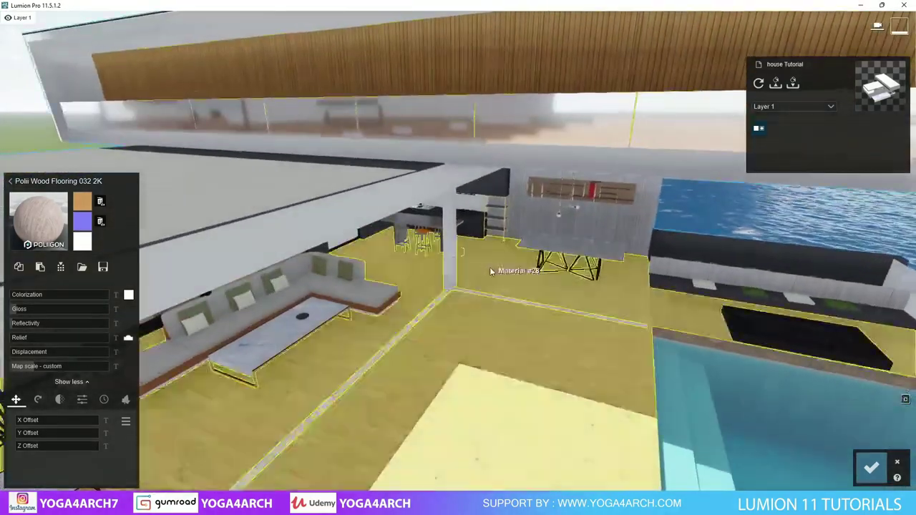
pyautogui.scroll(2, 487, 272)
pyautogui.scroll(-3, 488, 272)
# - Apply an Indoor > Wood material to the sofa base
pyautogui.click(326, 349)
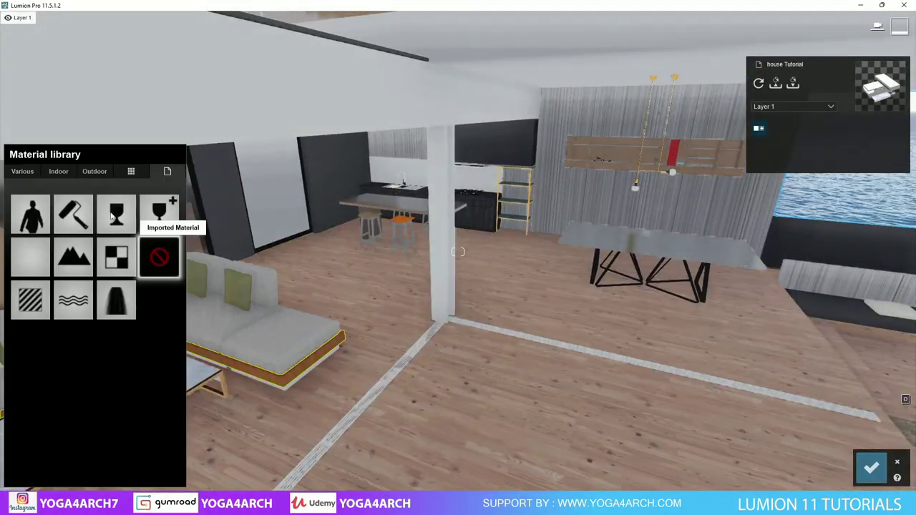
pyautogui.click(58, 172)
pyautogui.click(123, 228)
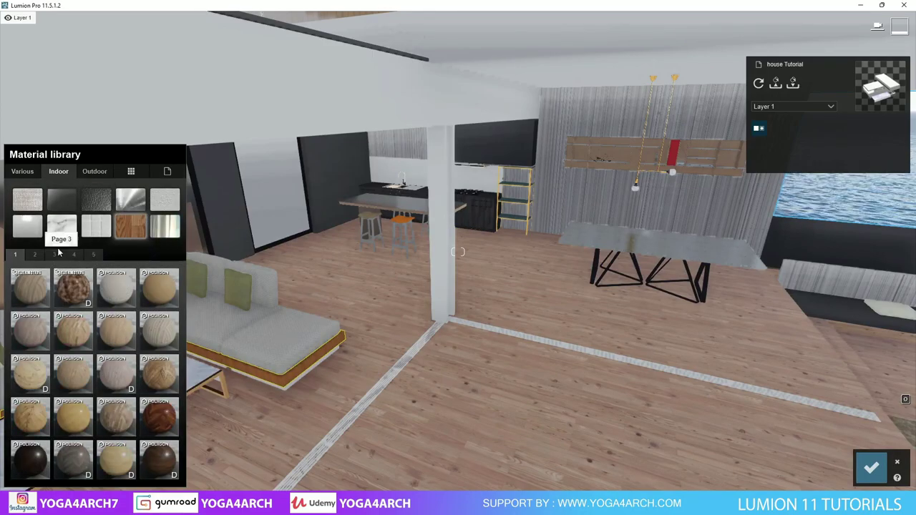
pyautogui.click(31, 290)
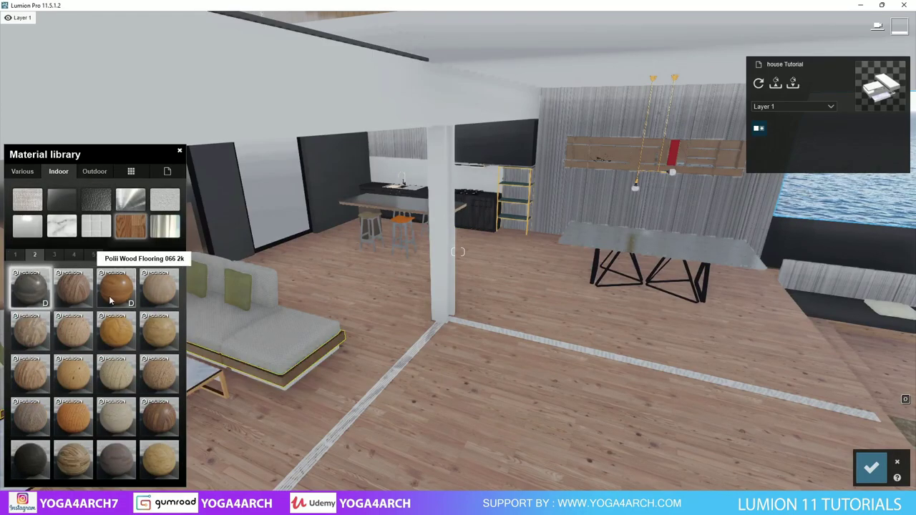
pyautogui.moveTo(389, 378)
pyautogui.mouseDown(button='right')
pyautogui.moveTo(499, 341)
pyautogui.moveTo(581, 227)
pyautogui.mouseUp(button='right')
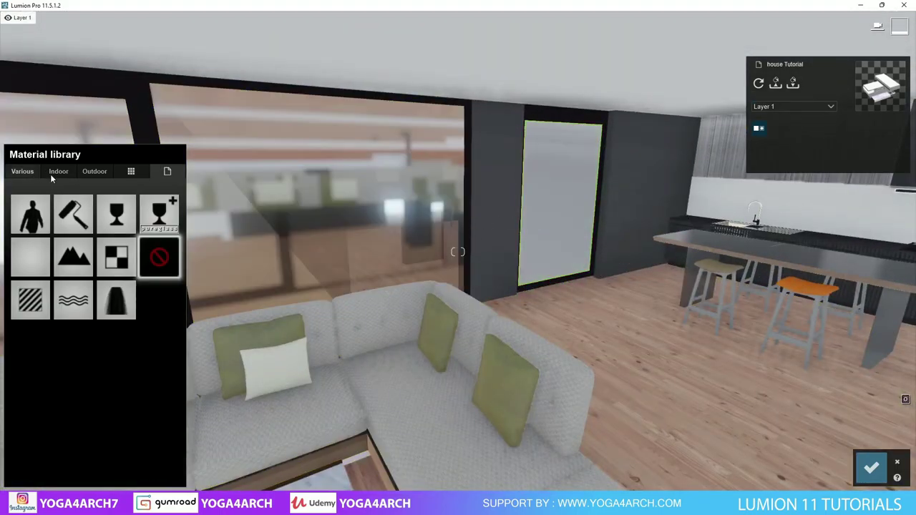
# - Give the windows Indoor > Glass > Interior Glass 001 and save the material changes
pyautogui.click(51, 174)
pyautogui.click(63, 206)
pyautogui.click(30, 281)
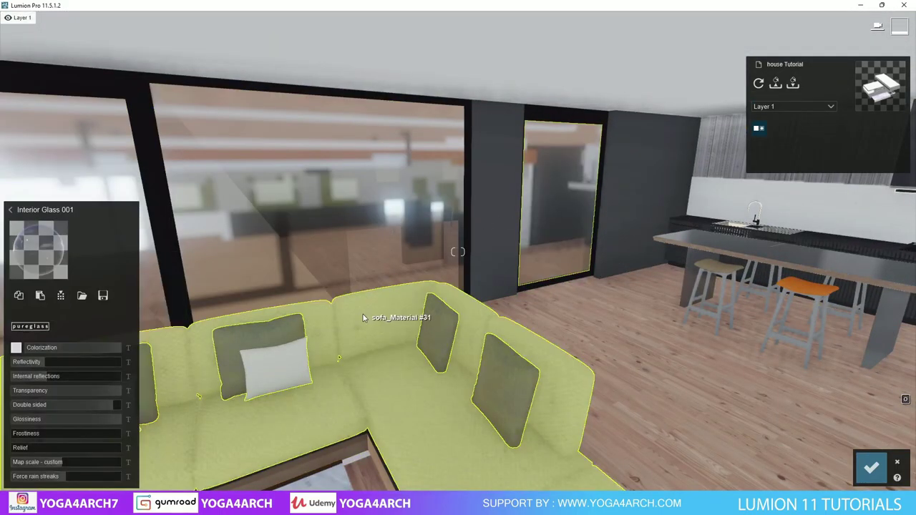
pyautogui.moveTo(363, 317); pyautogui.dragTo(308, 322, button='right')
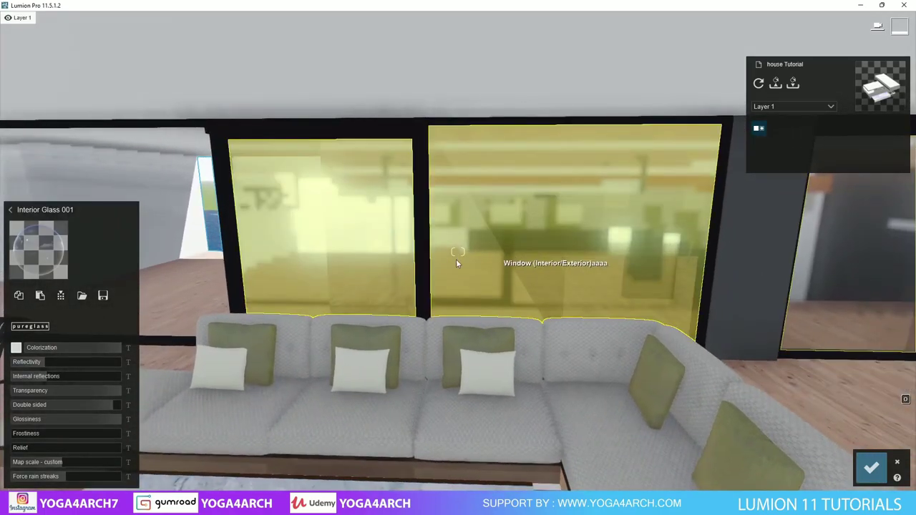
pyautogui.moveTo(456, 259); pyautogui.dragTo(473, 252, button='right')
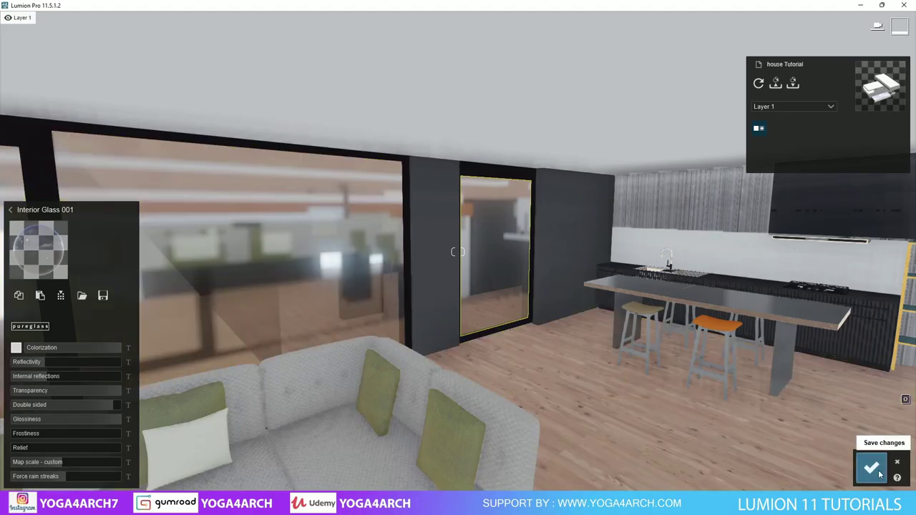
pyautogui.click(880, 475)
pyautogui.click(335, 451)
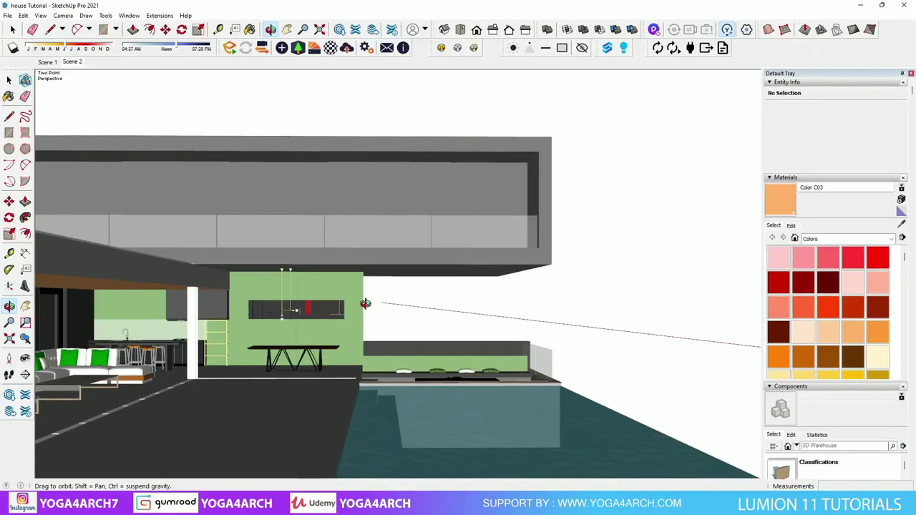
pyautogui.moveTo(365, 304); pyautogui.dragTo(256, 337)
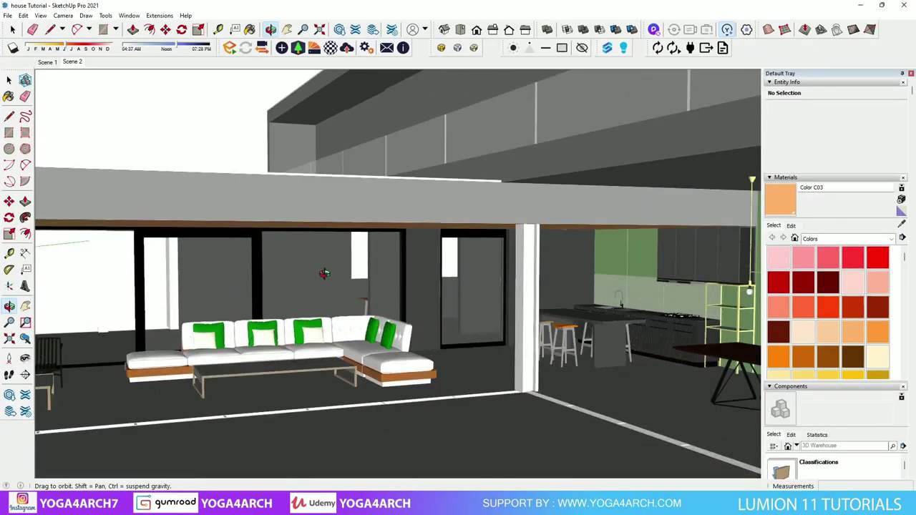
pyautogui.moveTo(324, 274)
pyautogui.mouseDown()
pyautogui.moveTo(281, 292)
pyautogui.moveTo(338, 296)
pyautogui.mouseUp()
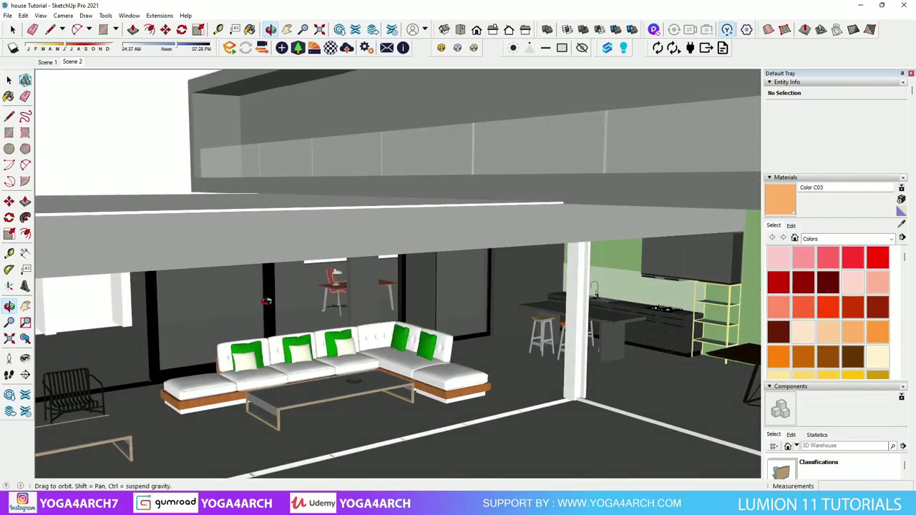
pyautogui.scroll(-3, 266, 300)
pyautogui.press('space')
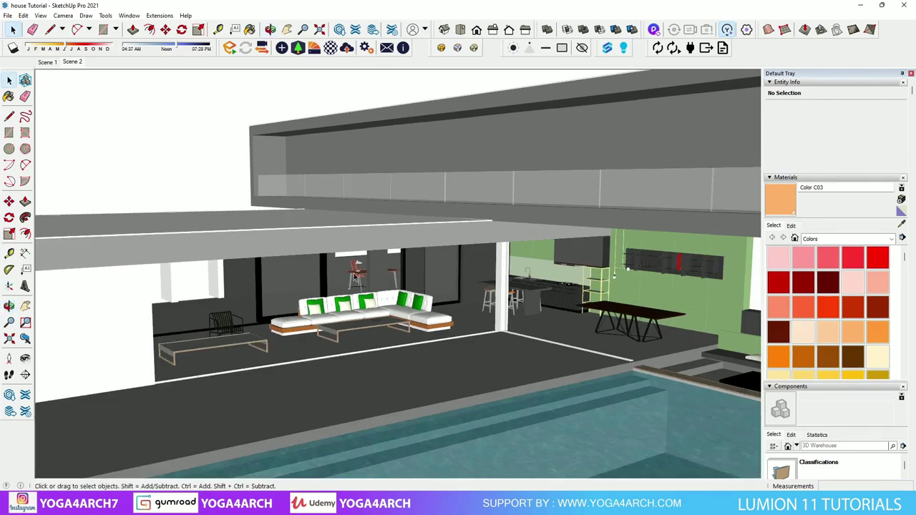
pyautogui.scroll(5, 302, 281)
pyautogui.click(303, 285)
pyautogui.press('Escape')
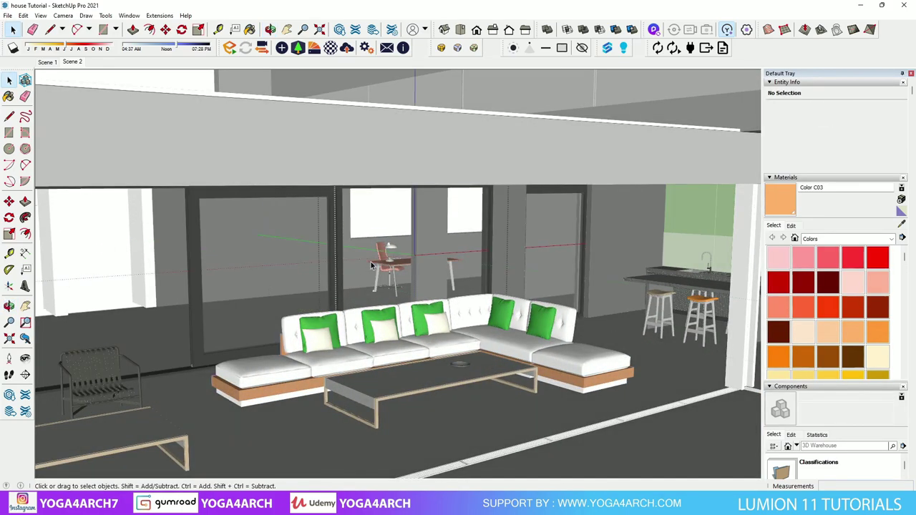
pyautogui.scroll(-3, 370, 265)
pyautogui.scroll(6, 340, 288)
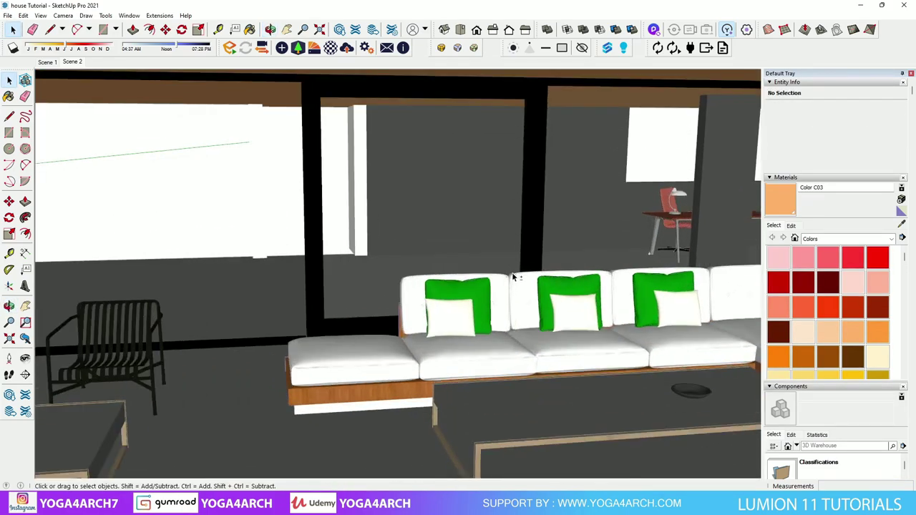
pyautogui.scroll(-2, 512, 277)
pyautogui.scroll(4, 544, 286)
pyautogui.scroll(4, 644, 308)
pyautogui.click(613, 312)
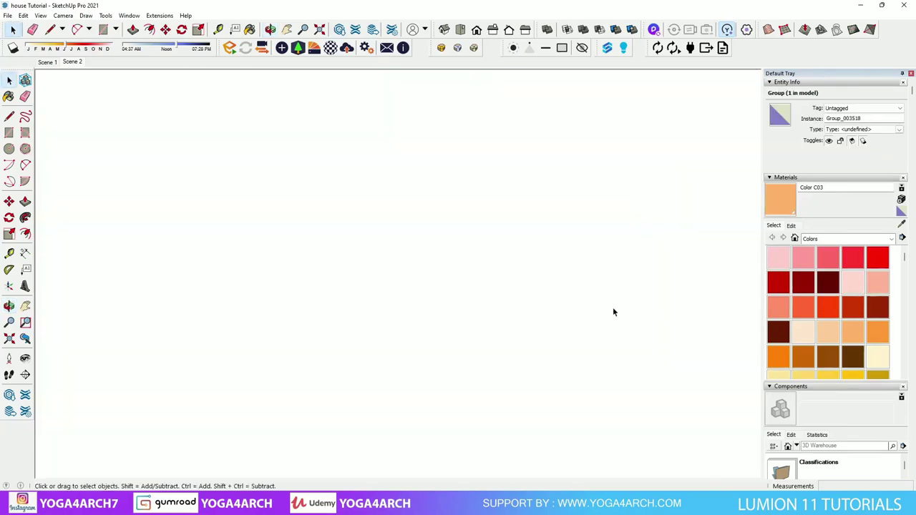
pyautogui.scroll(-3, 645, 329)
pyautogui.press('Escape')
pyautogui.scroll(3, 501, 301)
pyautogui.scroll(3, 309, 277)
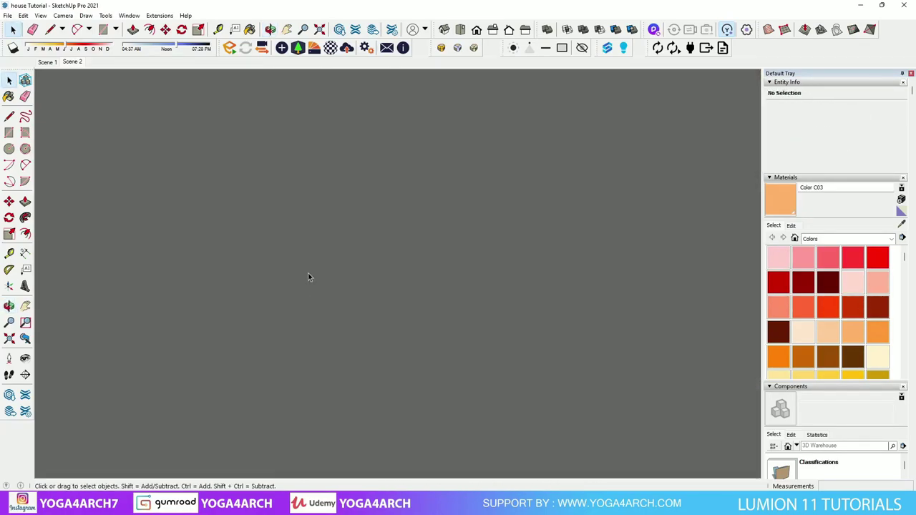
pyautogui.scroll(-3, 308, 278)
pyautogui.scroll(-2, 341, 306)
pyautogui.scroll(-2, 419, 321)
pyautogui.scroll(2, 378, 219)
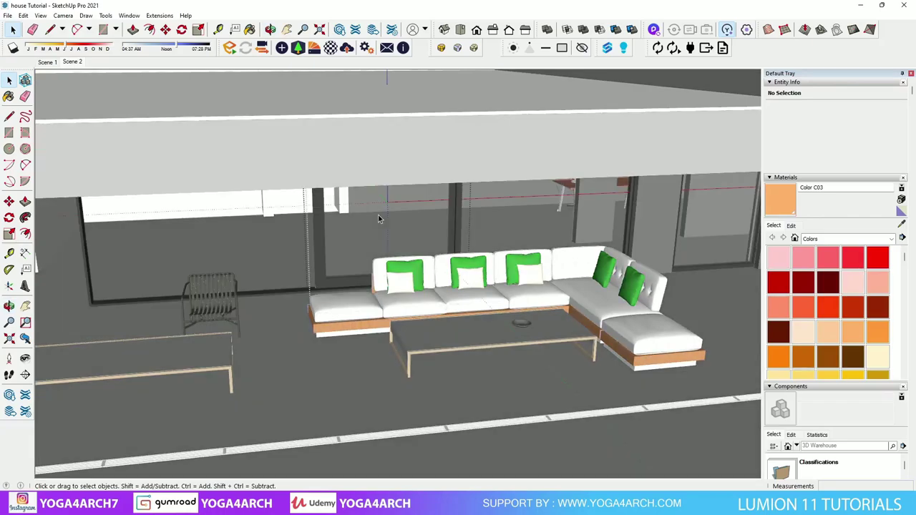
pyautogui.click(379, 218)
pyautogui.moveTo(379, 219); pyautogui.dragTo(503, 224, button='middle')
pyautogui.click(503, 224)
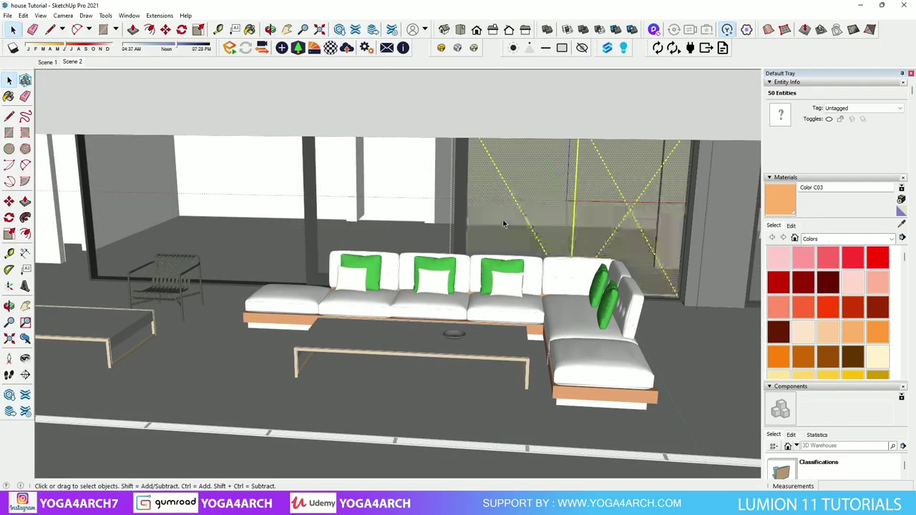
pyautogui.press('Escape')
pyautogui.scroll(3, 327, 257)
pyautogui.scroll(3, 315, 244)
pyautogui.scroll(2, 303, 226)
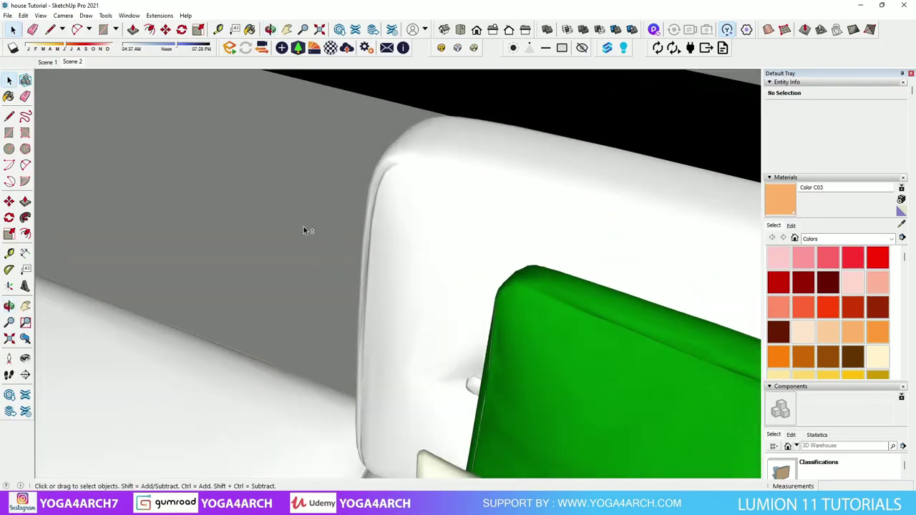
pyautogui.scroll(3, 304, 231)
pyautogui.scroll(2, 317, 291)
pyautogui.scroll(1, 294, 348)
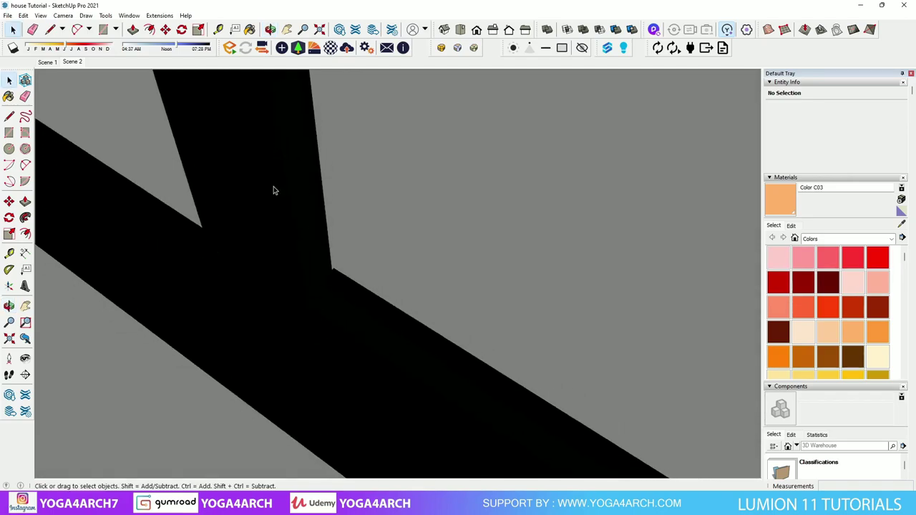
# - Sample the black window-frame material and lighten it to grey
pyautogui.click(278, 189)
pyautogui.click(791, 226)
pyautogui.moveTo(326, 236)
pyautogui.mouseDown(button='middle')
pyautogui.moveTo(338, 293)
pyautogui.moveTo(318, 299)
pyautogui.mouseUp(button='middle')
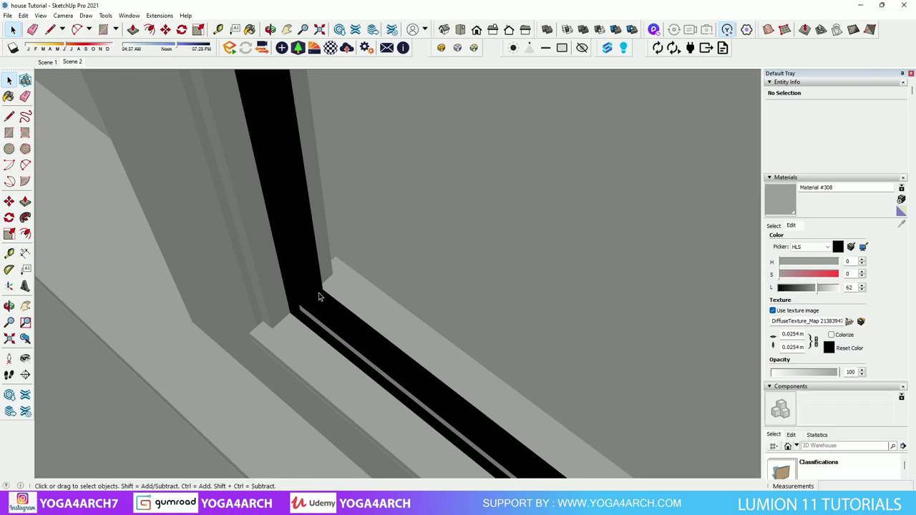
pyautogui.moveTo(319, 297)
pyautogui.mouseDown(button='middle')
pyautogui.moveTo(214, 319)
pyautogui.moveTo(254, 322)
pyautogui.mouseUp(button='middle')
pyautogui.click(254, 326)
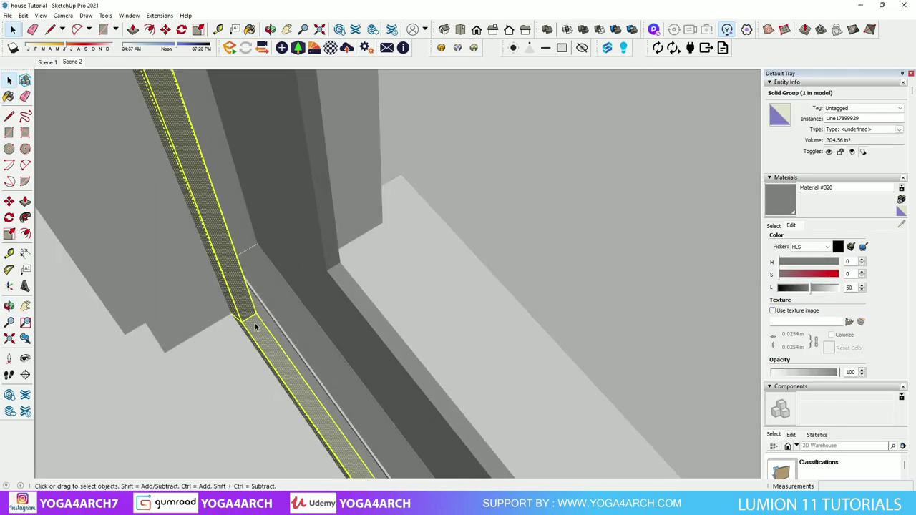
pyautogui.scroll(3, 254, 322)
# - Draw a rectangle from the window-frame corner across the opening
pyautogui.press('r')
pyautogui.scroll(3, 252, 317)
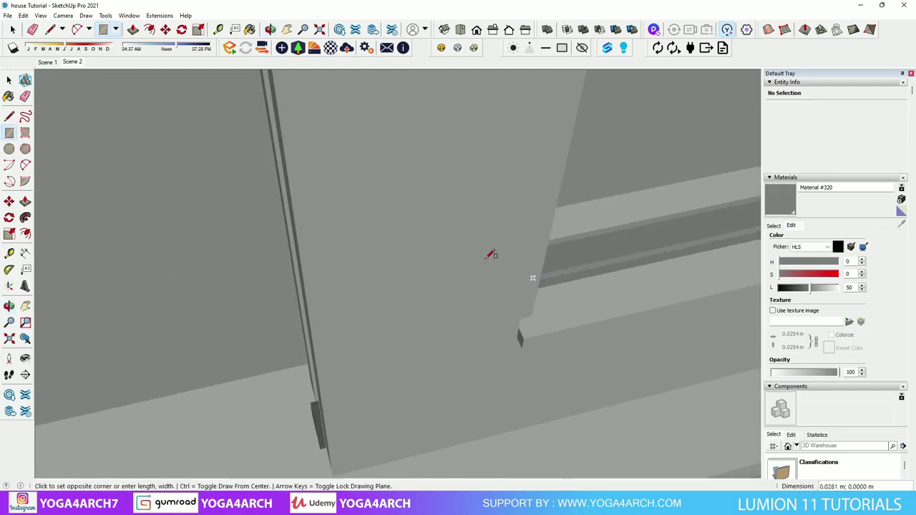
pyautogui.scroll(-3, 494, 259)
pyautogui.press('Escape')
pyautogui.scroll(3, 242, 307)
pyautogui.scroll(2, 214, 299)
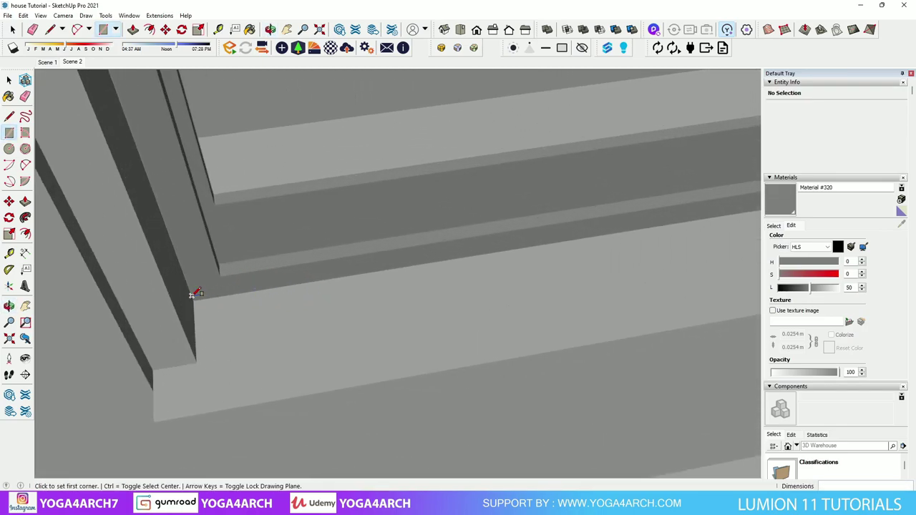
pyautogui.click(201, 297)
pyautogui.scroll(-1, 207, 286)
pyautogui.moveTo(229, 271); pyautogui.dragTo(350, 202, button='middle')
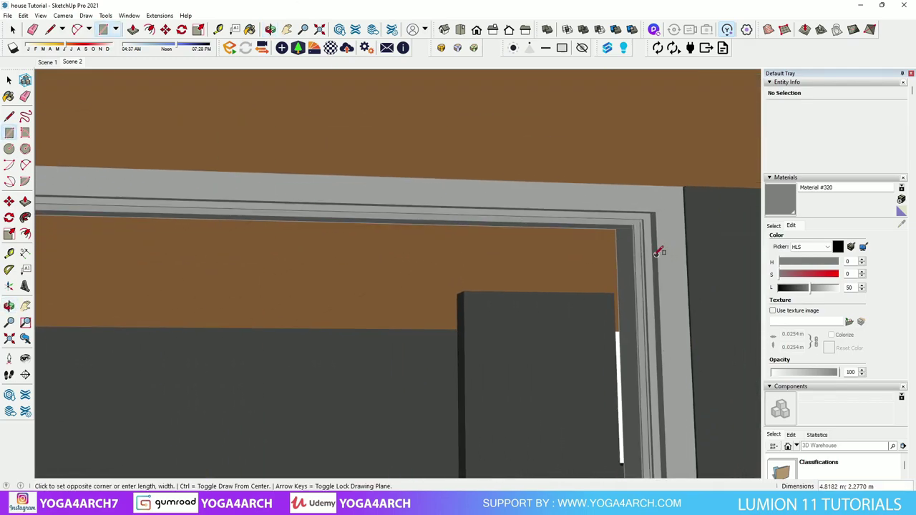
pyautogui.moveTo(707, 216); pyautogui.dragTo(654, 201, button='middle')
pyautogui.scroll(2, 658, 198)
pyautogui.scroll(-3, 669, 213)
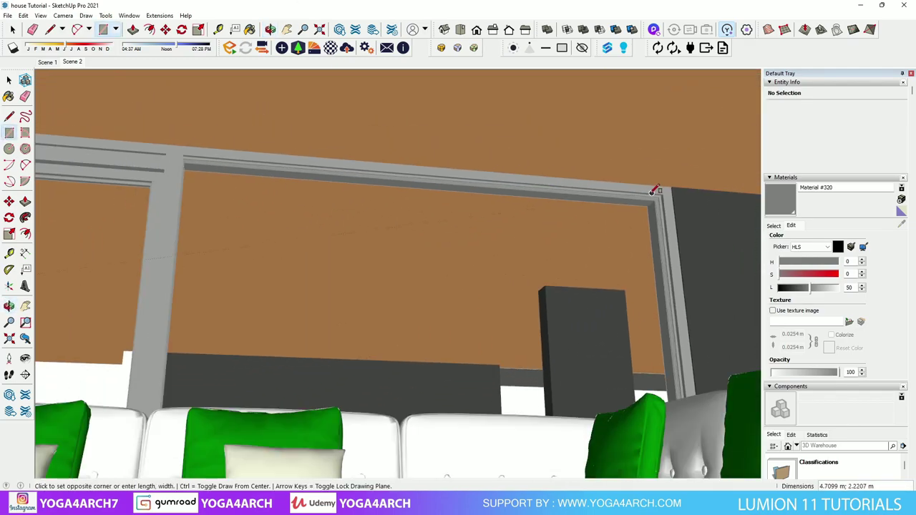
pyautogui.scroll(3, 542, 188)
pyautogui.scroll(-3, 688, 198)
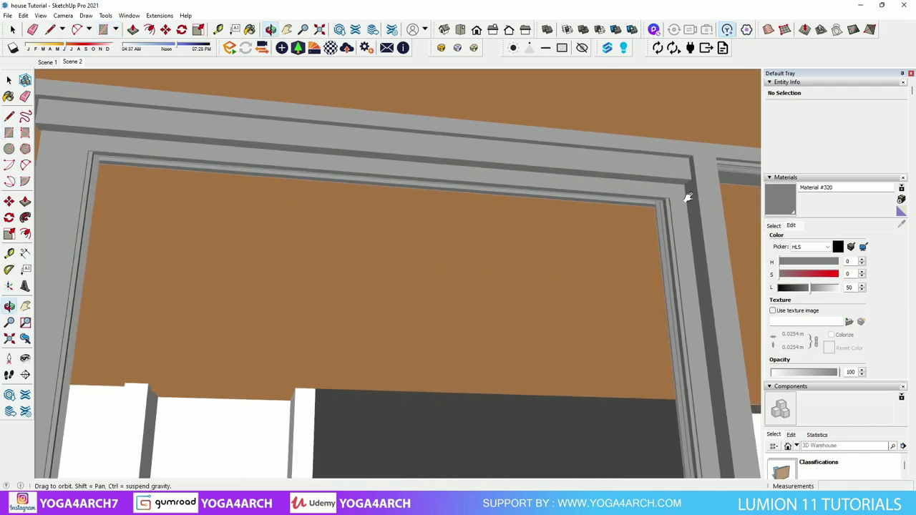
pyautogui.scroll(1, 455, 158)
pyautogui.scroll(2, 174, 138)
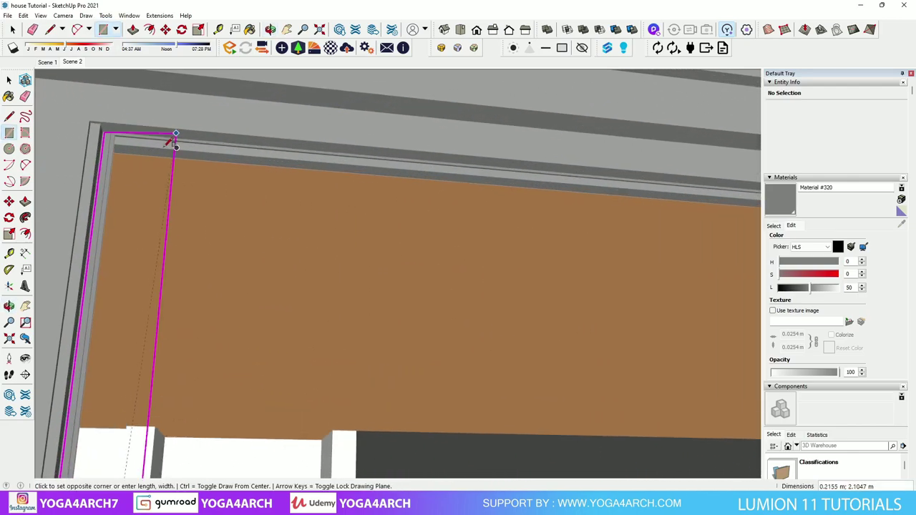
pyautogui.scroll(2, 121, 129)
pyautogui.scroll(-2, 96, 122)
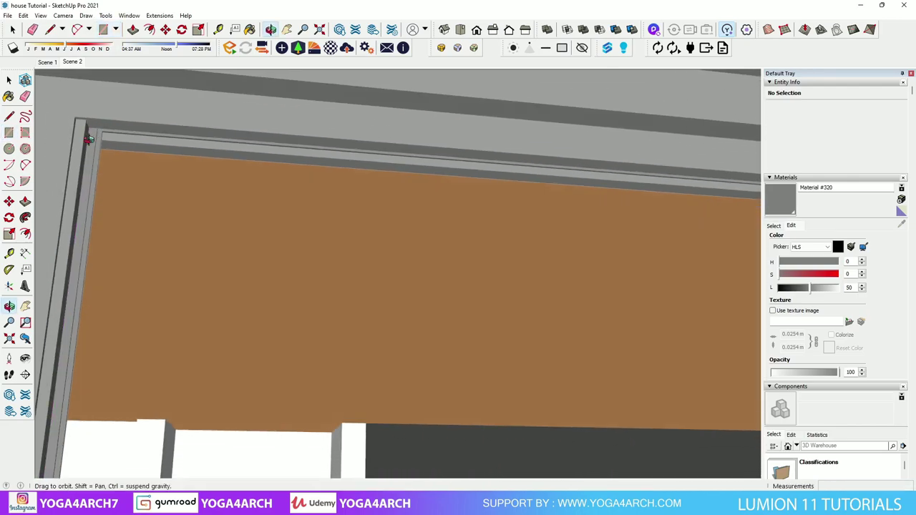
pyautogui.scroll(4, 172, 136)
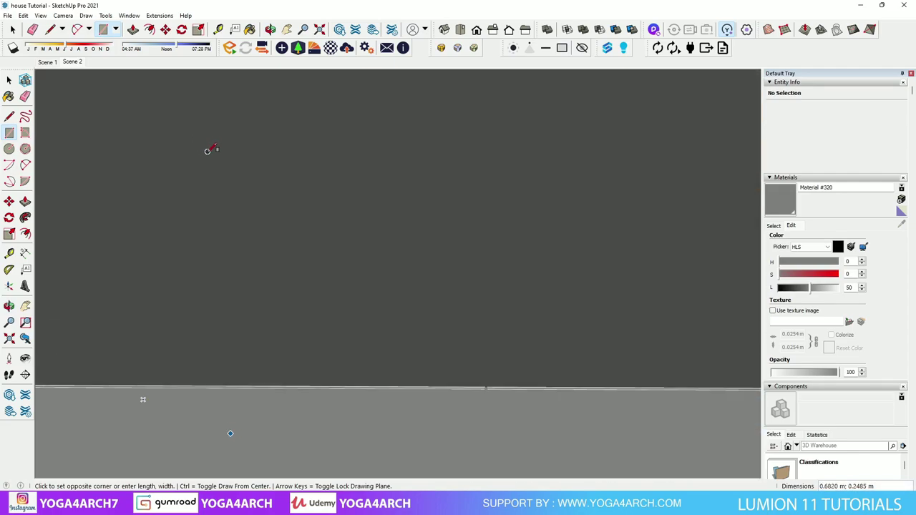
pyautogui.press('space')
pyautogui.scroll(-3, 223, 303)
pyautogui.scroll(-2, 290, 355)
pyautogui.scroll(2, 311, 289)
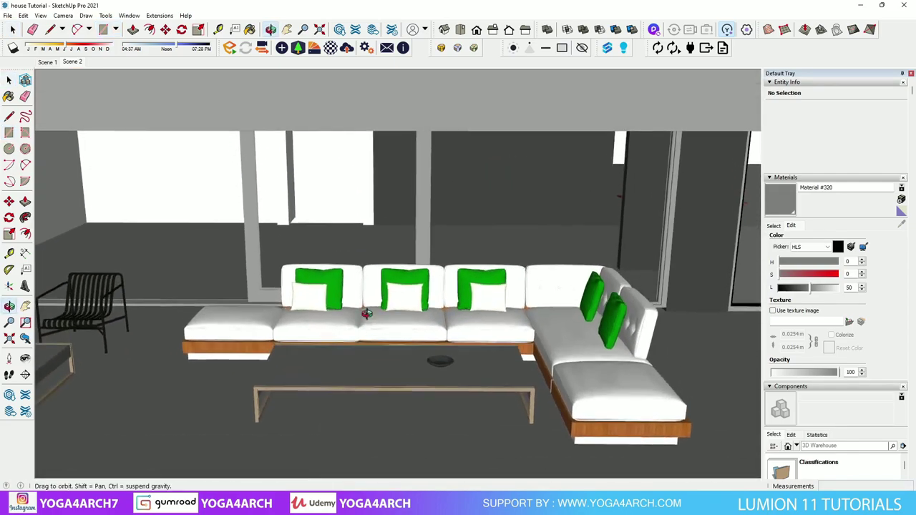
pyautogui.scroll(3, 287, 294)
pyautogui.scroll(1, 272, 293)
pyautogui.scroll(-3, 821, 373)
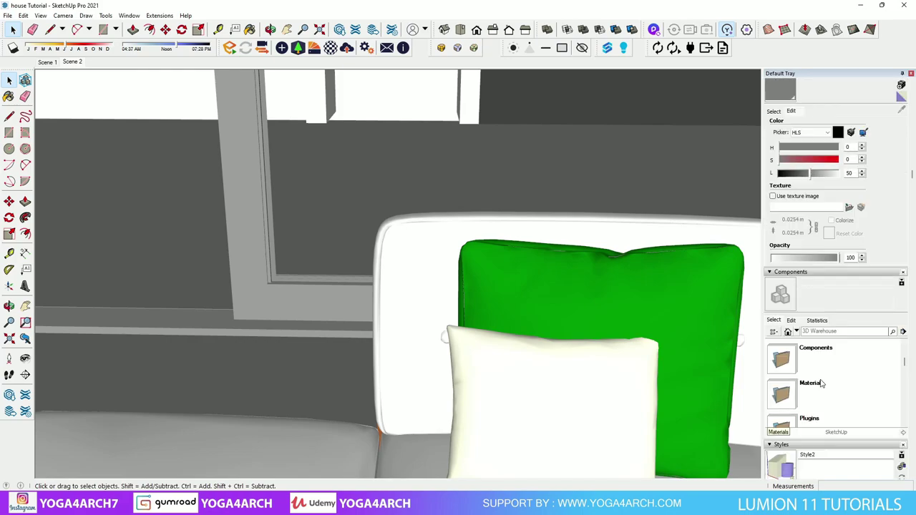
pyautogui.scroll(-3, 812, 351)
pyautogui.scroll(-3, 805, 330)
# - Turn on Edges in the style's edge settings
pyautogui.click(792, 150)
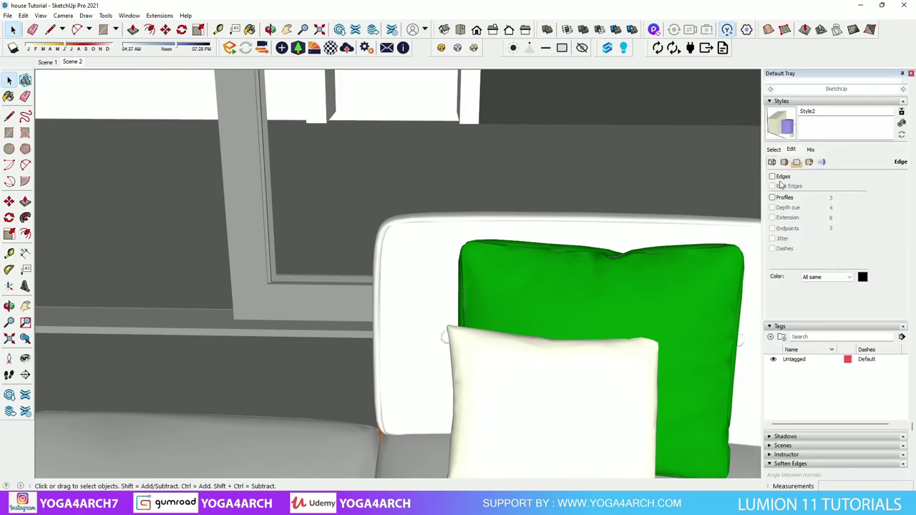
pyautogui.scroll(3, 275, 275)
pyautogui.scroll(2, 287, 315)
pyautogui.scroll(1, 215, 344)
# - Complete the rectangular pane face below the beam and open its context menu
pyautogui.press('r')
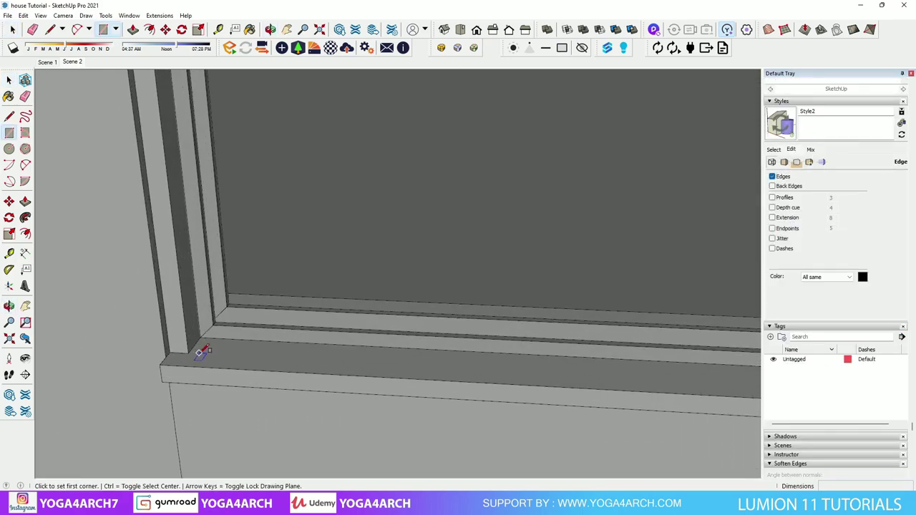
pyautogui.scroll(-5, 215, 325)
pyautogui.moveTo(378, 385); pyautogui.dragTo(568, 317, button='middle')
pyautogui.scroll(5, 482, 270)
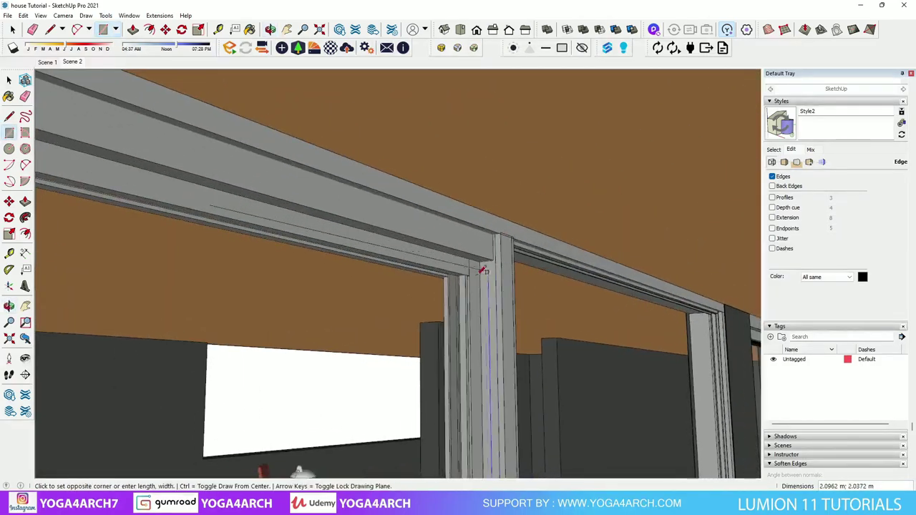
pyautogui.scroll(3, 466, 278)
pyautogui.scroll(2, 460, 278)
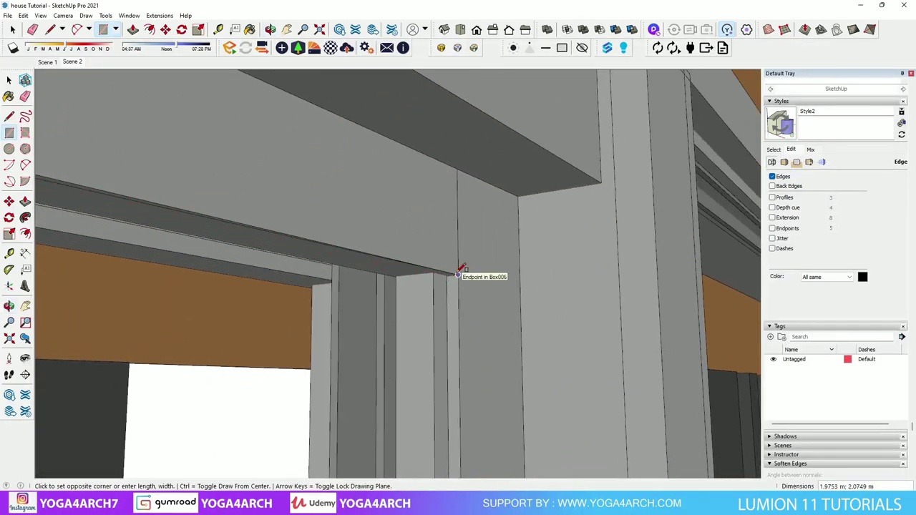
pyautogui.moveTo(459, 274)
pyautogui.mouseDown(button='middle')
pyautogui.moveTo(526, 202)
pyautogui.moveTo(372, 209)
pyautogui.mouseUp(button='middle')
pyautogui.moveTo(456, 228)
pyautogui.mouseDown(button='middle')
pyautogui.moveTo(544, 212)
pyautogui.moveTo(594, 253)
pyautogui.mouseUp(button='middle')
pyautogui.press('space')
pyautogui.rightClick(594, 252)
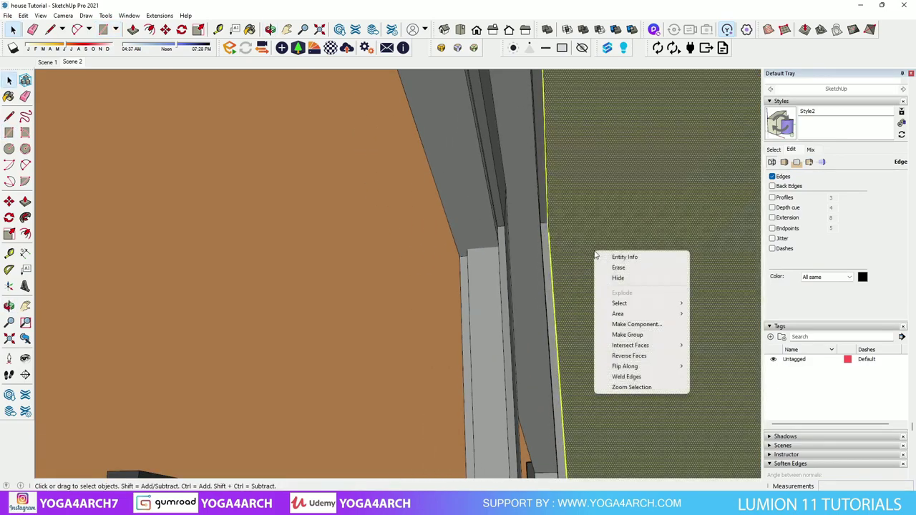
# - Make the pane face a group and choose Glass and Mirrors > Translucent Glass Gray
pyautogui.click(627, 335)
pyautogui.scroll(3, 814, 217)
pyautogui.scroll(2, 816, 218)
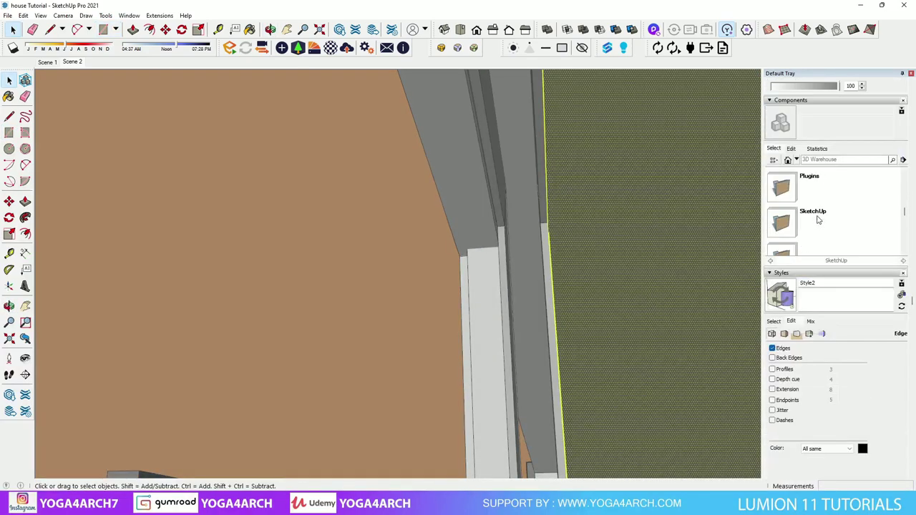
pyautogui.scroll(3, 801, 156)
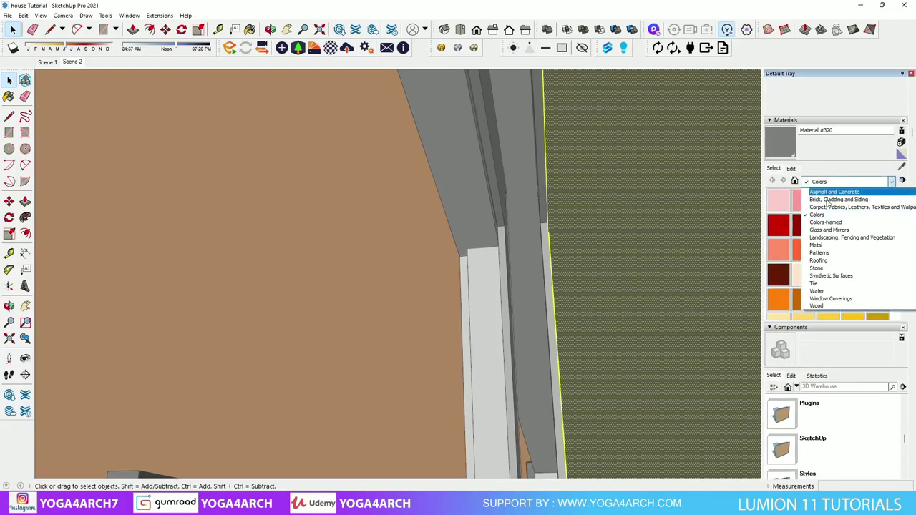
pyautogui.click(826, 229)
pyautogui.moveTo(566, 262)
pyautogui.mouseDown(button='middle')
pyautogui.moveTo(285, 270)
pyautogui.moveTo(365, 227)
pyautogui.mouseUp(button='middle')
pyautogui.press('m')
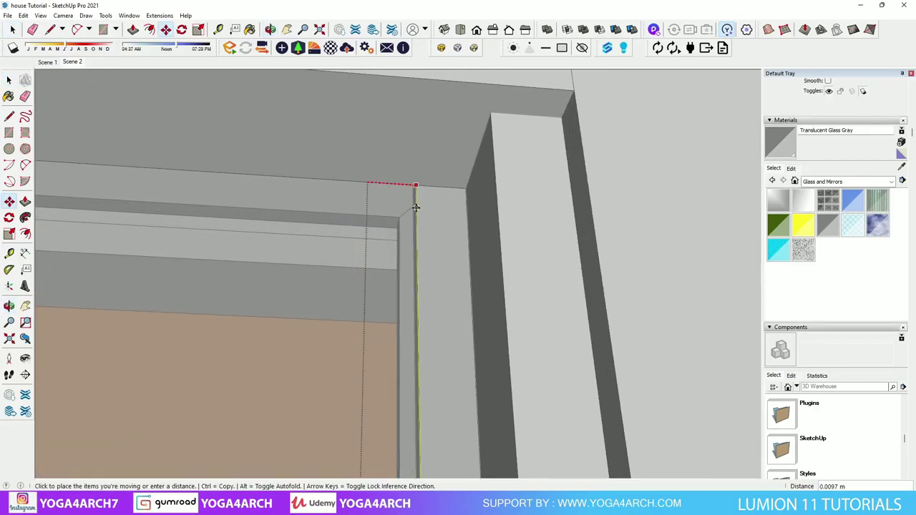
# - Copy the glass pane with Move plus Ctrl into the adjacent window opening
pyautogui.press('space')
pyautogui.moveTo(416, 207)
pyautogui.mouseDown(button='middle')
pyautogui.moveTo(422, 222)
pyautogui.moveTo(492, 174)
pyautogui.moveTo(342, 204)
pyautogui.moveTo(223, 308)
pyautogui.mouseUp(button='middle')
pyautogui.press('m')
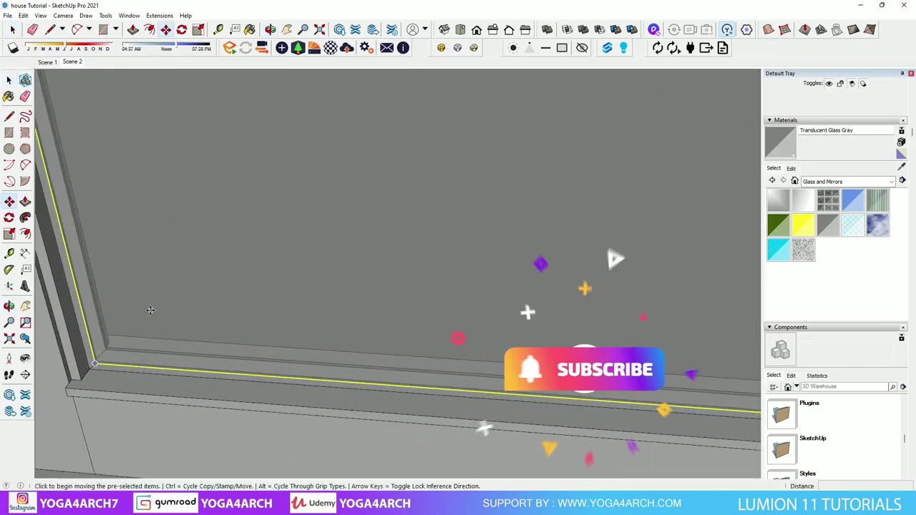
pyautogui.press('ctrl')
pyautogui.moveTo(150, 310)
pyautogui.mouseDown(button='middle')
pyautogui.moveTo(73, 381)
pyautogui.moveTo(190, 380)
pyautogui.moveTo(297, 361)
pyautogui.mouseUp(button='middle')
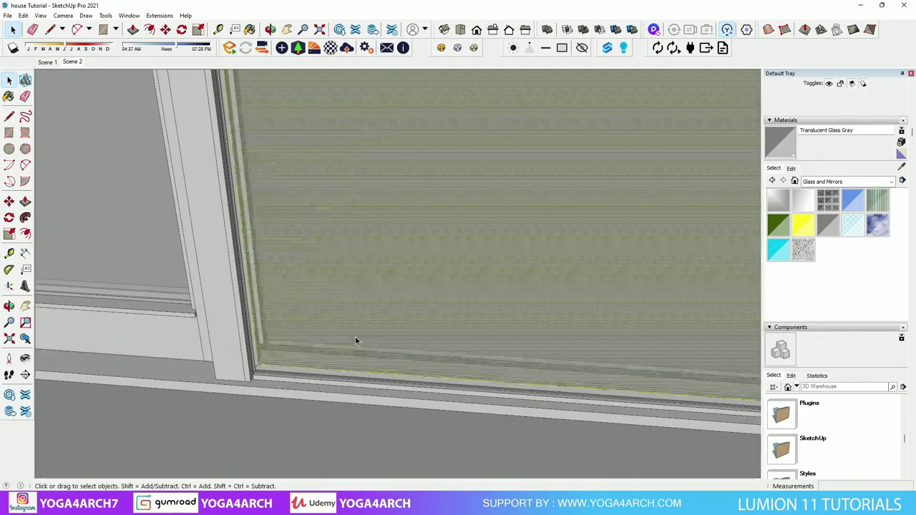
pyautogui.scroll(3, 356, 336)
pyautogui.press('space')
pyautogui.scroll(-3, 478, 221)
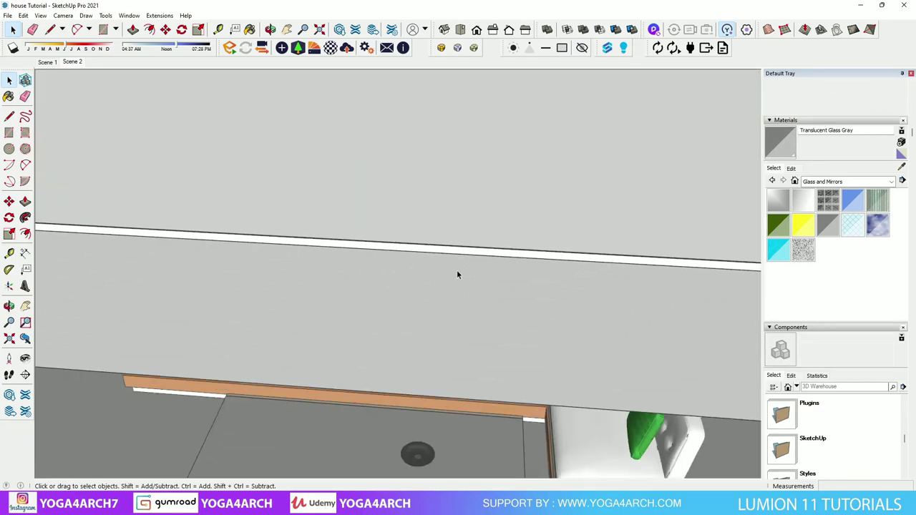
pyautogui.moveTo(457, 270); pyautogui.dragTo(436, 147, button='middle')
pyautogui.scroll(5, 328, 258)
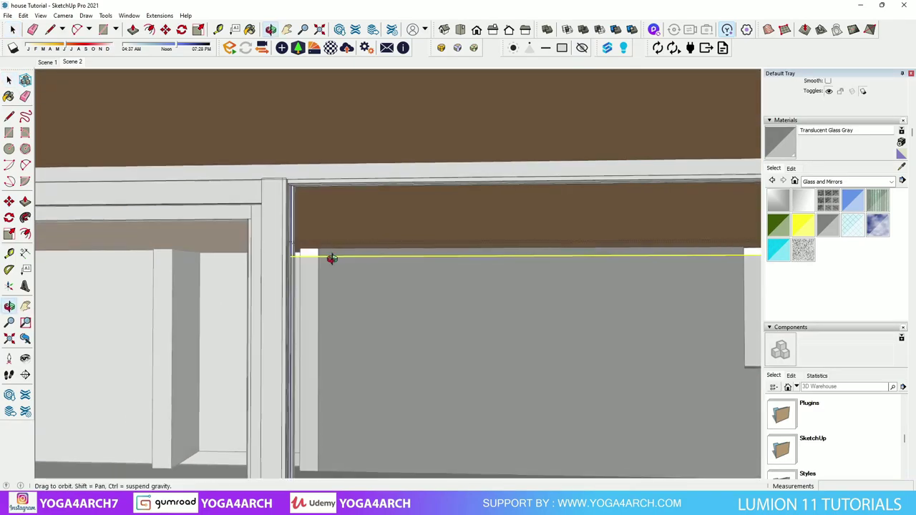
pyautogui.moveTo(327, 258); pyautogui.dragTo(407, 307, button='middle')
pyautogui.scroll(3, 328, 280)
# - Move another pane copy into the opening beneath the ceiling beam
pyautogui.press('m')
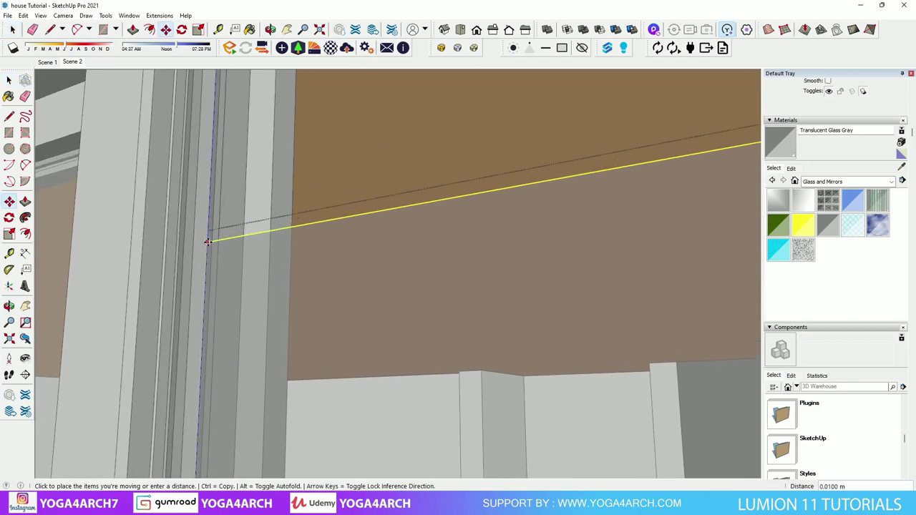
pyautogui.scroll(-3, 208, 242)
pyautogui.scroll(-2, 266, 180)
pyautogui.press('space')
pyautogui.moveTo(273, 201); pyautogui.dragTo(414, 304, button='middle')
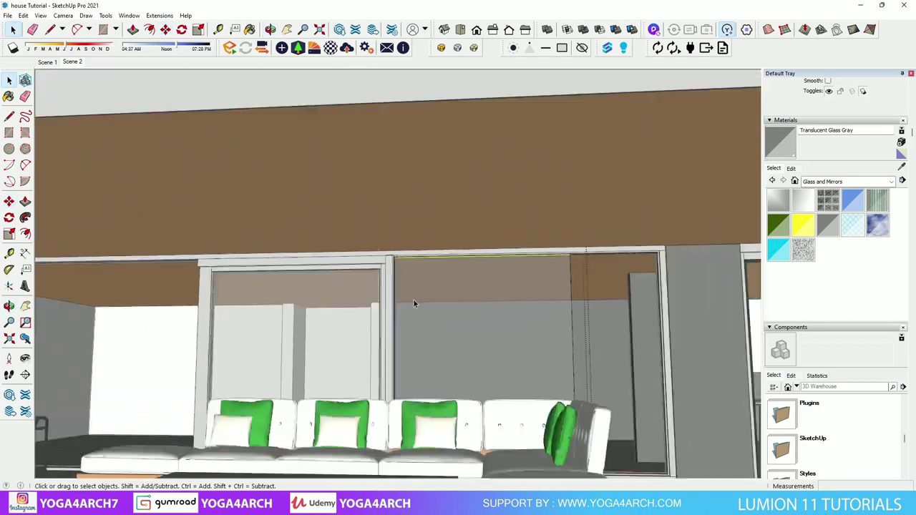
pyautogui.scroll(-3, 414, 304)
pyautogui.scroll(5, 497, 249)
pyautogui.moveTo(497, 249); pyautogui.dragTo(609, 203, button='middle')
pyautogui.scroll(3, 611, 248)
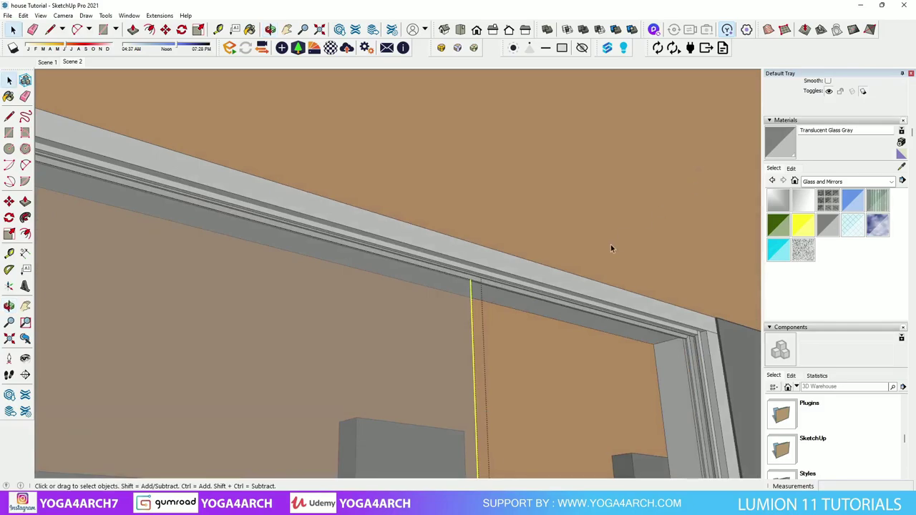
pyautogui.moveTo(610, 248); pyautogui.dragTo(482, 279, button='middle')
pyautogui.press('m')
pyautogui.scroll(-2, 471, 283)
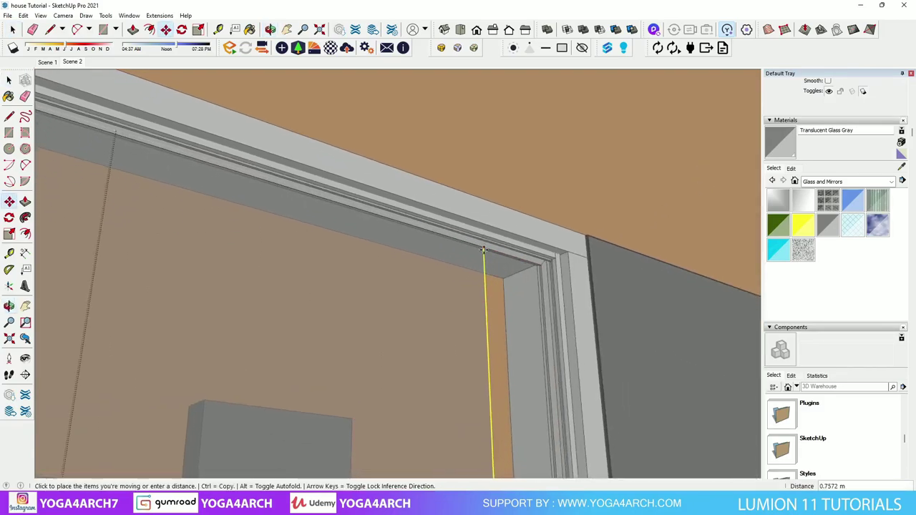
pyautogui.moveTo(549, 285)
pyautogui.mouseDown(button='middle')
pyautogui.moveTo(565, 308)
pyautogui.moveTo(543, 321)
pyautogui.mouseUp(button='middle')
pyautogui.press('space')
# - Place a pane copy at the frame's lower-left corner and review the glass doors
pyautogui.scroll(-3, 473, 228)
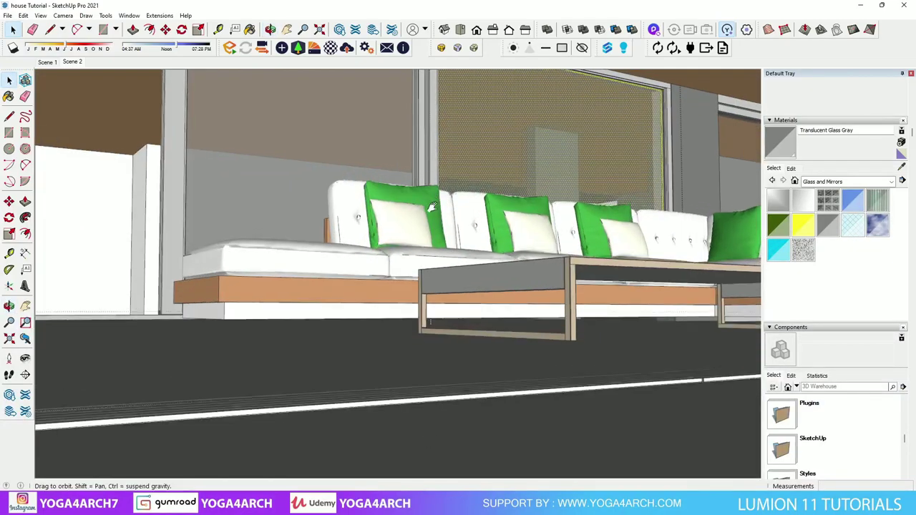
pyautogui.scroll(-2, 348, 268)
pyautogui.moveTo(348, 267); pyautogui.dragTo(338, 286, button='middle')
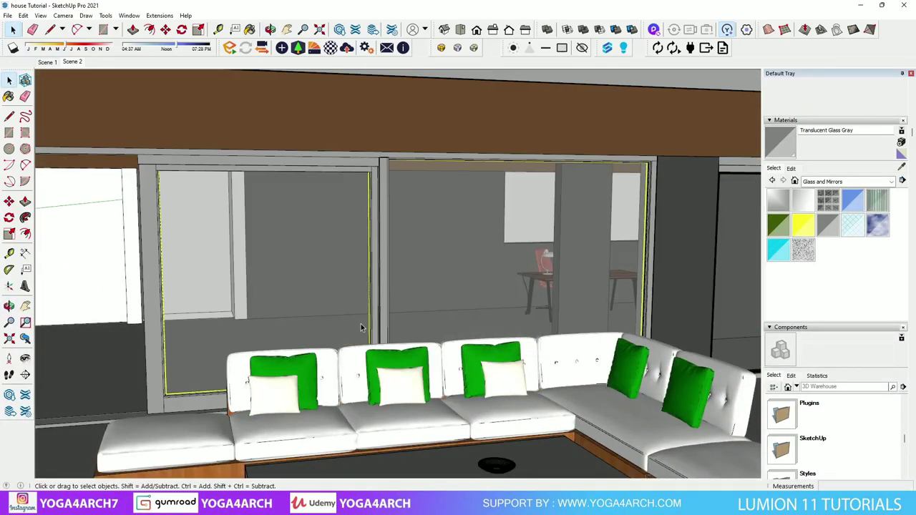
pyautogui.moveTo(361, 324); pyautogui.dragTo(193, 279, button='middle')
pyautogui.scroll(5, 270, 246)
pyautogui.scroll(2, 245, 291)
pyautogui.scroll(2, 246, 291)
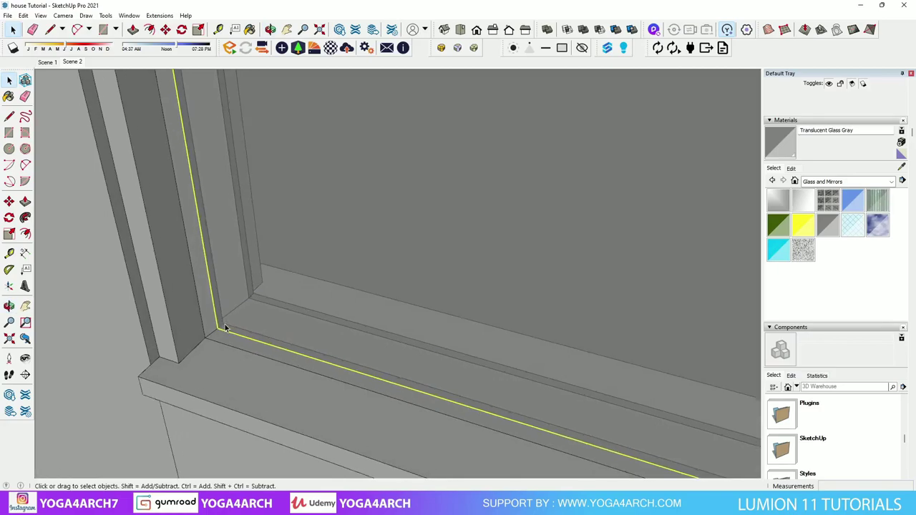
pyautogui.press('m')
pyautogui.press('space')
pyautogui.scroll(-3, 494, 285)
pyautogui.scroll(-3, 494, 285)
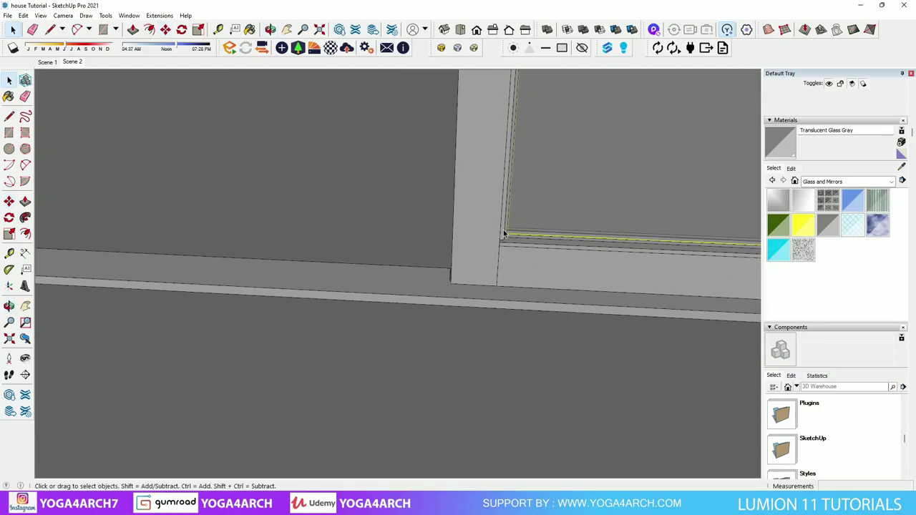
pyautogui.scroll(-3, 536, 215)
pyautogui.scroll(-2, 582, 133)
pyautogui.moveTo(582, 132); pyautogui.dragTo(501, 236, button='middle')
pyautogui.scroll(3, 487, 263)
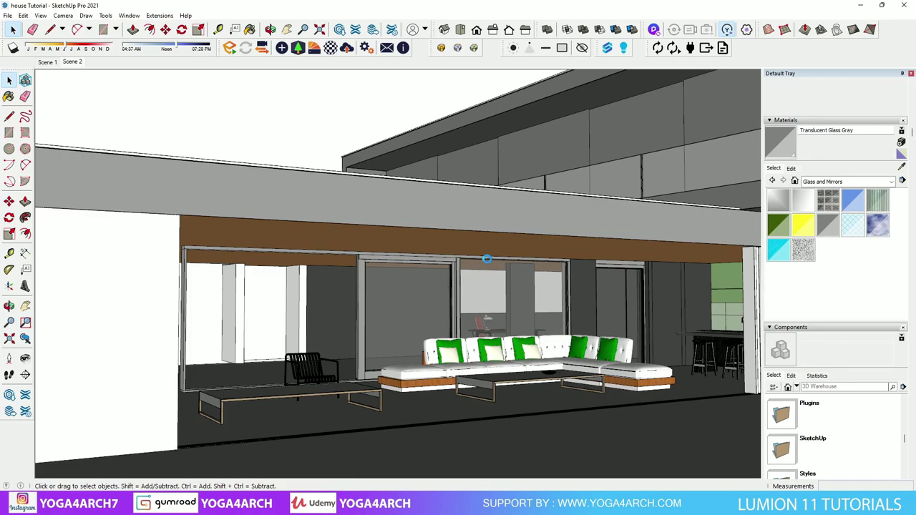
pyautogui.hotkey('alt', 'Tab')
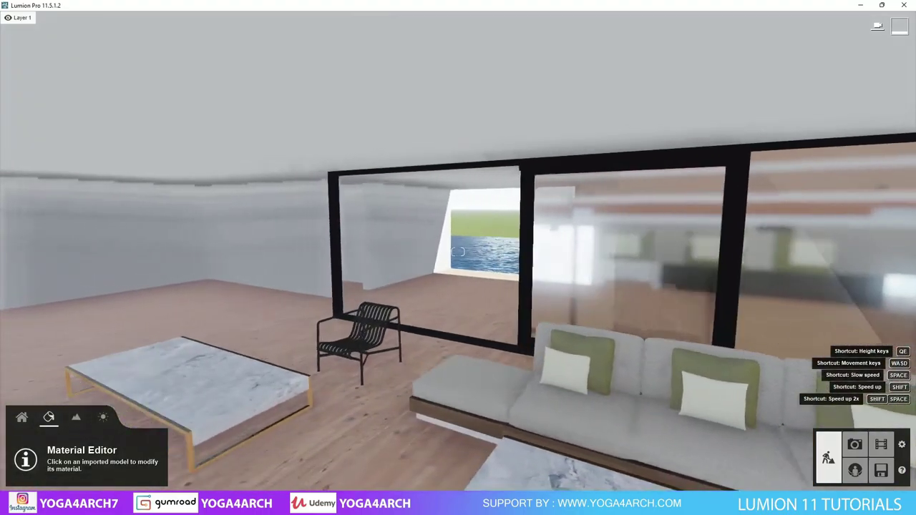
pyautogui.moveTo(458, 252); pyautogui.dragTo(487, 258, button='right')
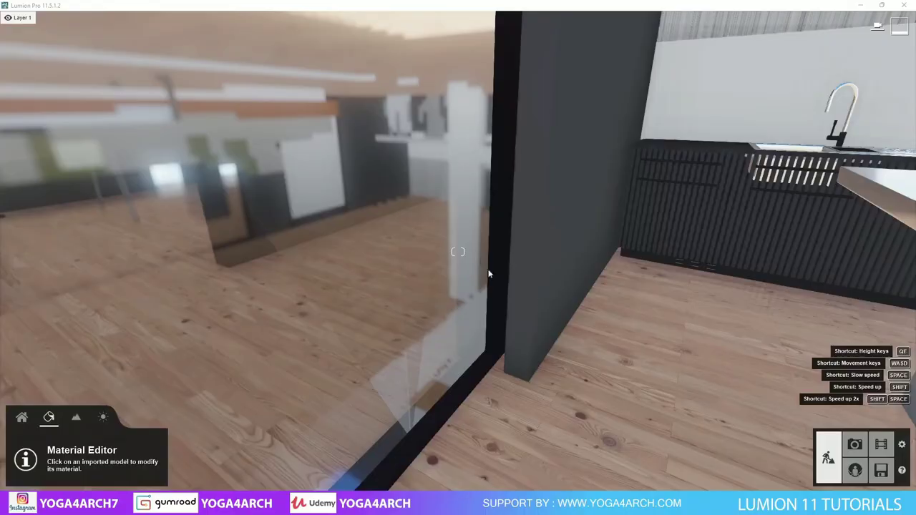
pyautogui.hotkey('alt', 'Tab')
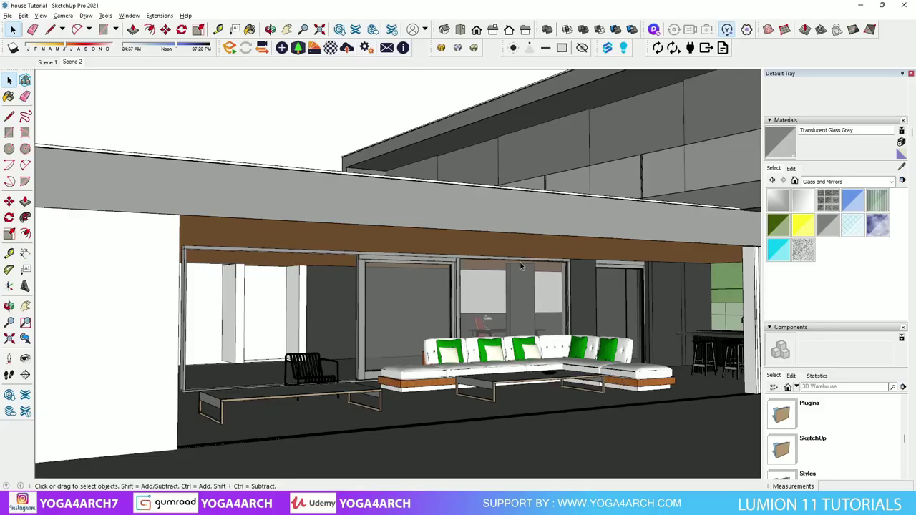
# - Zoom in on the door frame and copy a frame edge from its corner using Move with Ctrl
pyautogui.scroll(5, 456, 272)
pyautogui.scroll(3, 456, 272)
pyautogui.scroll(2, 456, 270)
pyautogui.scroll(2, 444, 278)
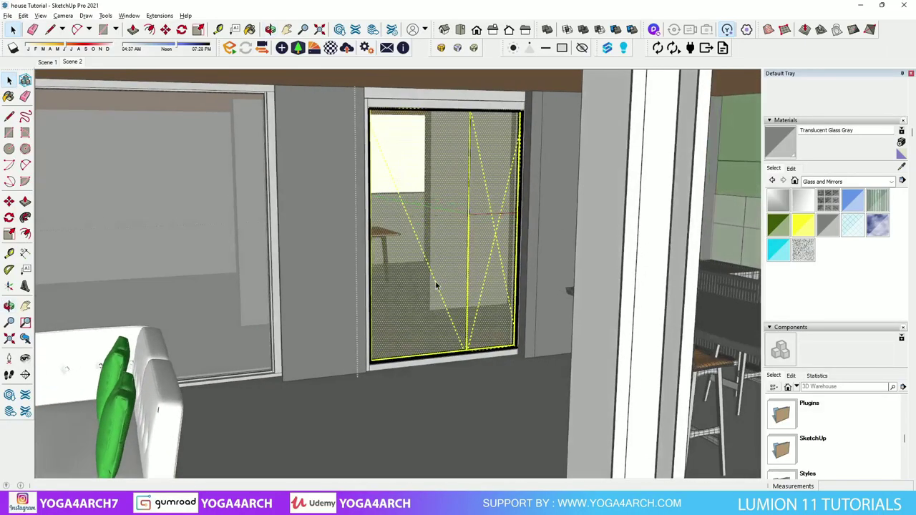
pyautogui.scroll(2, 437, 281)
pyautogui.scroll(2, 437, 283)
pyautogui.scroll(2, 437, 283)
pyautogui.scroll(2, 364, 370)
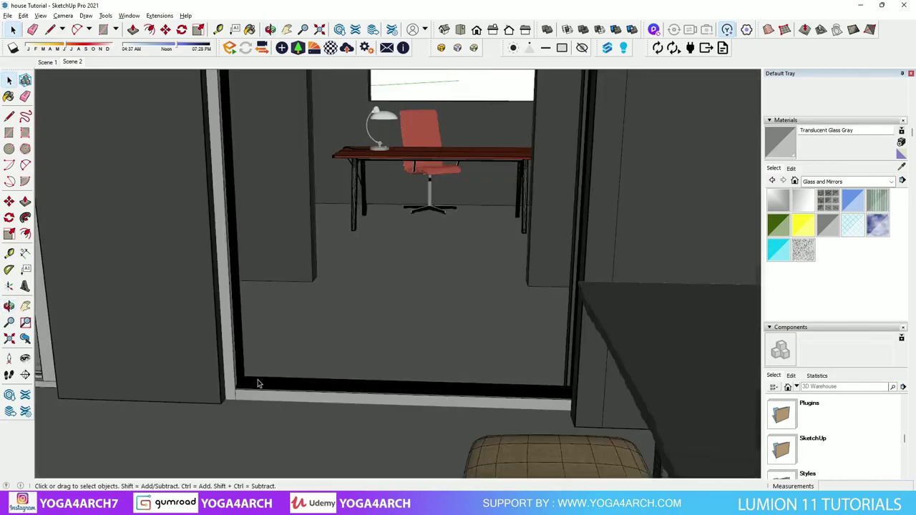
pyautogui.scroll(2, 429, 358)
pyautogui.scroll(3, 487, 344)
pyautogui.scroll(-3, 355, 397)
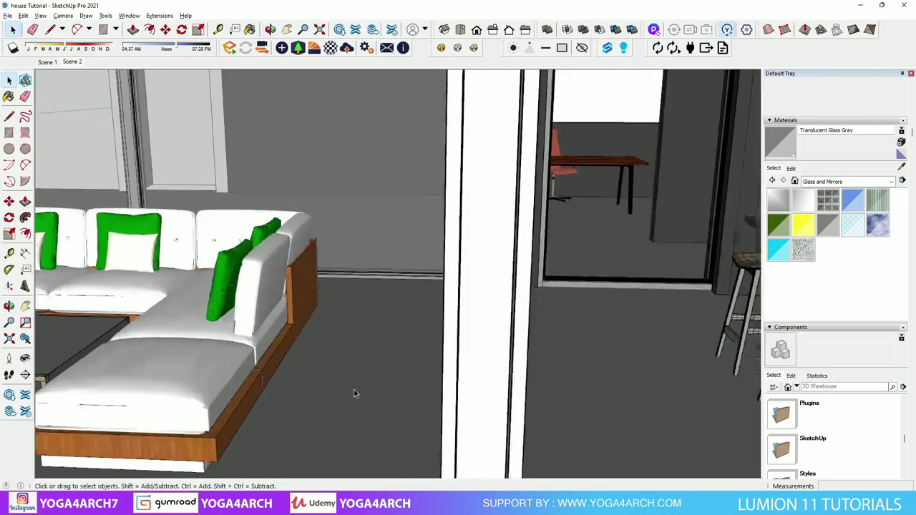
pyautogui.scroll(2, 372, 186)
pyautogui.scroll(2, 544, 272)
pyautogui.scroll(2, 506, 387)
pyautogui.scroll(-3, 483, 356)
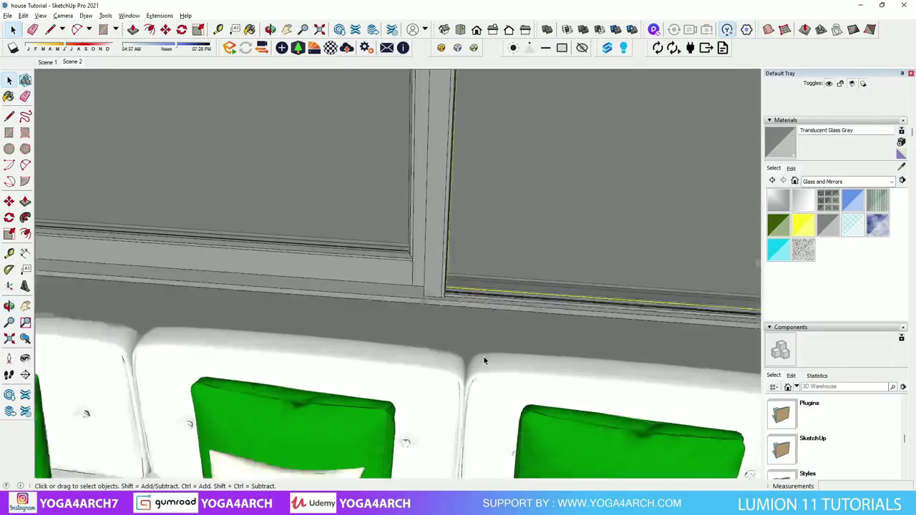
pyautogui.scroll(3, 297, 282)
pyautogui.press('m')
pyautogui.press('ctrl')
pyautogui.scroll(2, 284, 306)
pyautogui.click(284, 306)
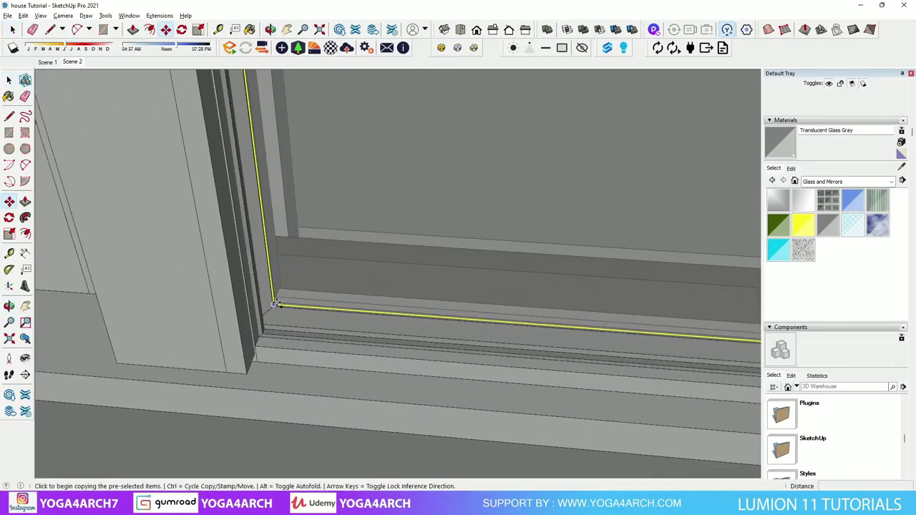
pyautogui.moveTo(284, 305); pyautogui.dragTo(387, 182, button='middle')
# - Place the glass door edge on the sill beside the sofa, then return to Lumion
pyautogui.scroll(-3, 386, 181)
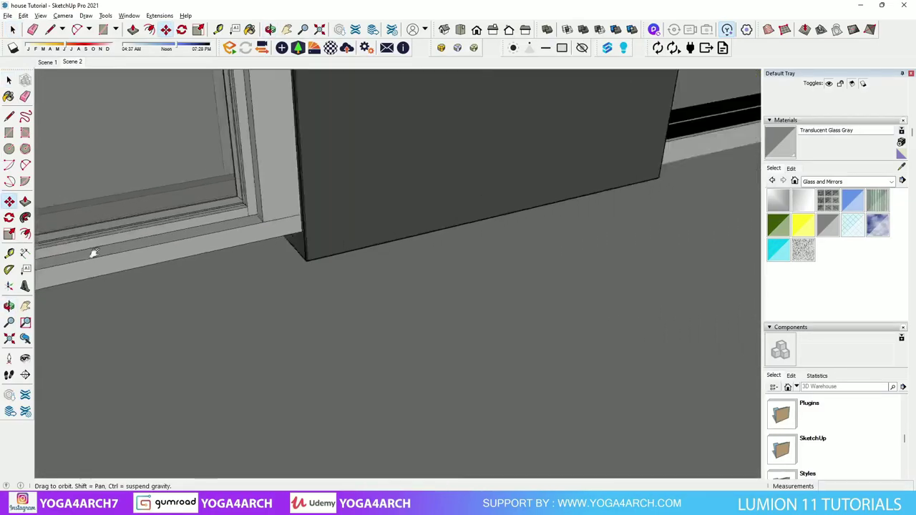
pyautogui.scroll(2, 532, 232)
pyautogui.scroll(2, 313, 188)
pyautogui.scroll(2, 238, 208)
pyautogui.scroll(2, 237, 208)
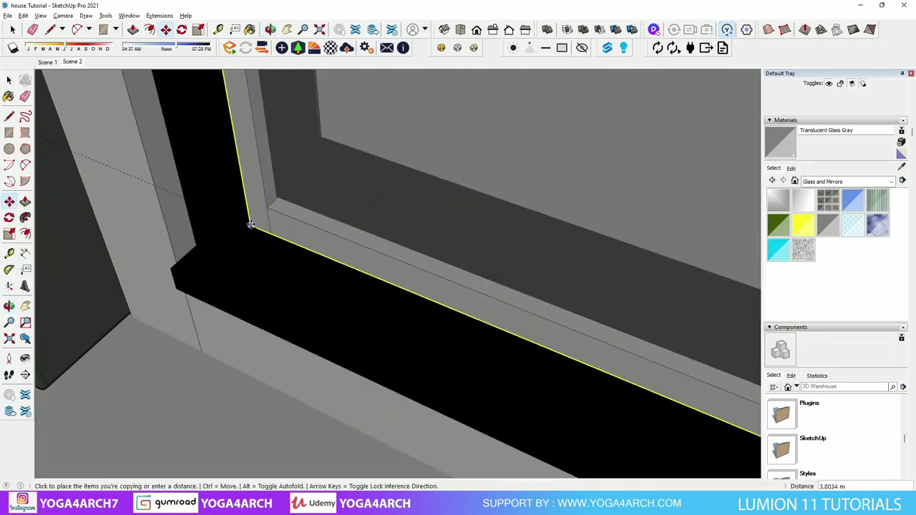
pyautogui.scroll(-5, 309, 242)
pyautogui.scroll(-5, 579, 170)
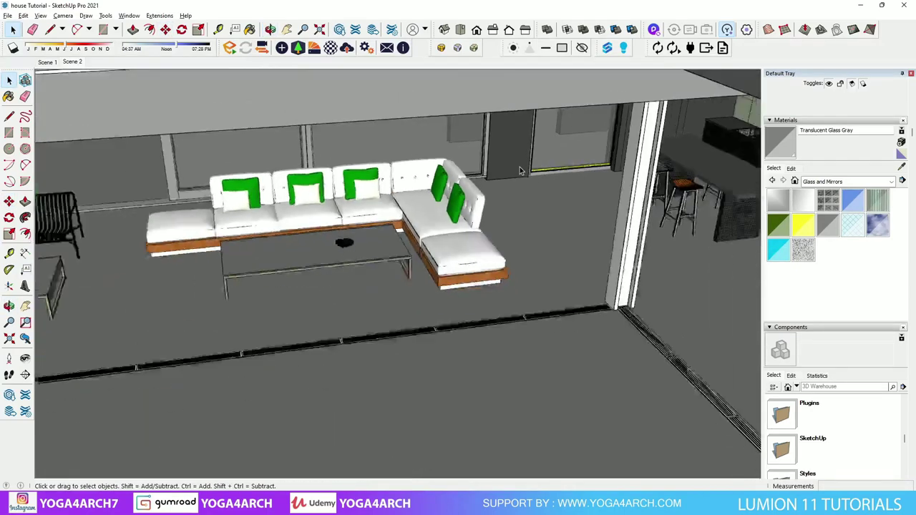
pyautogui.moveTo(579, 170); pyautogui.dragTo(510, 123, button='middle')
pyautogui.scroll(3, 527, 169)
pyautogui.scroll(-5, 526, 168)
pyautogui.moveTo(526, 168); pyautogui.dragTo(513, 213, button='middle')
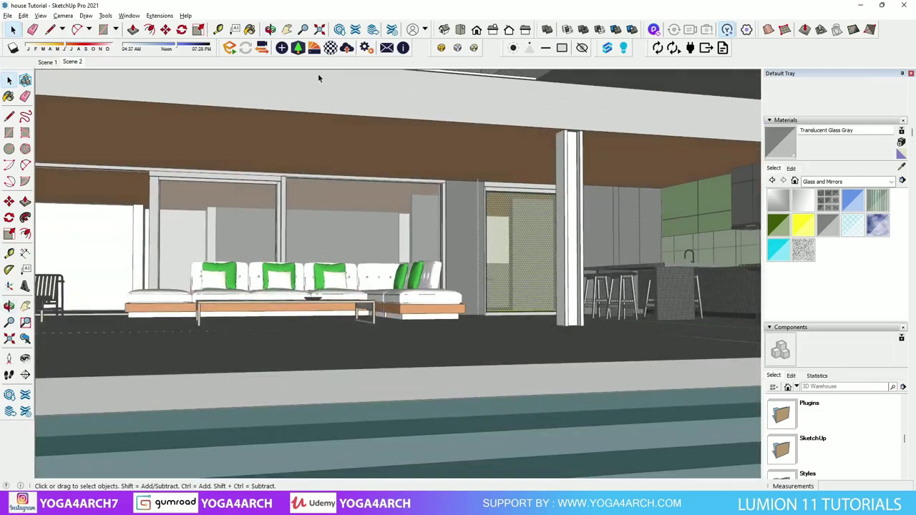
pyautogui.scroll(2, 513, 213)
pyautogui.scroll(-3, 517, 220)
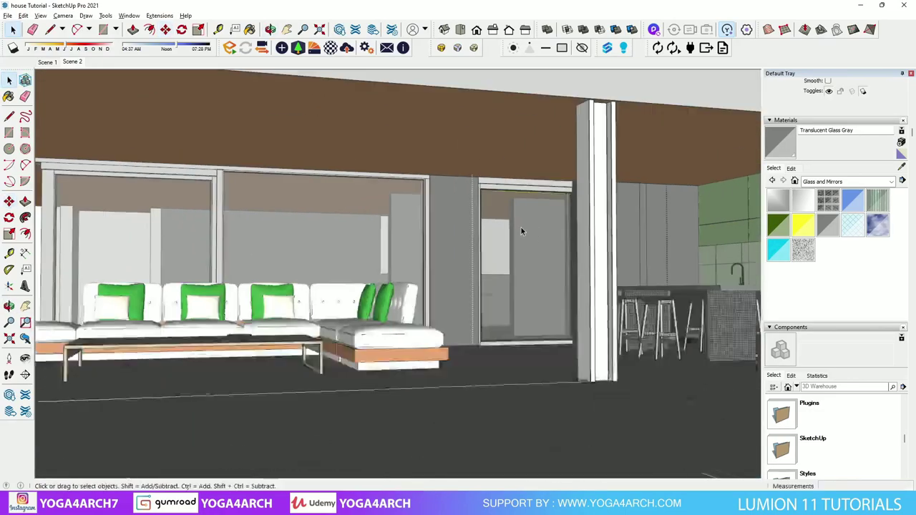
pyautogui.scroll(-2, 536, 251)
pyautogui.scroll(5, 553, 278)
pyautogui.press('m')
pyautogui.click(548, 261)
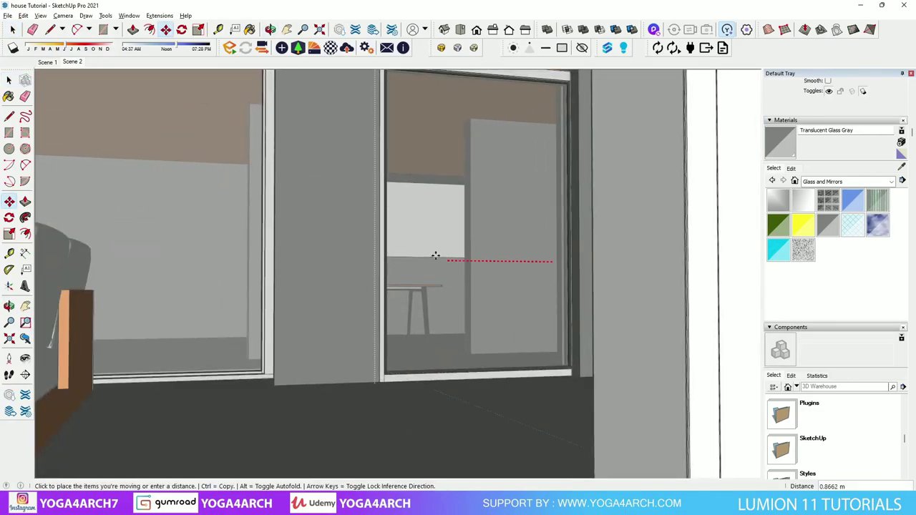
pyautogui.press('Escape')
pyautogui.scroll(3, 534, 367)
pyautogui.scroll(3, 536, 369)
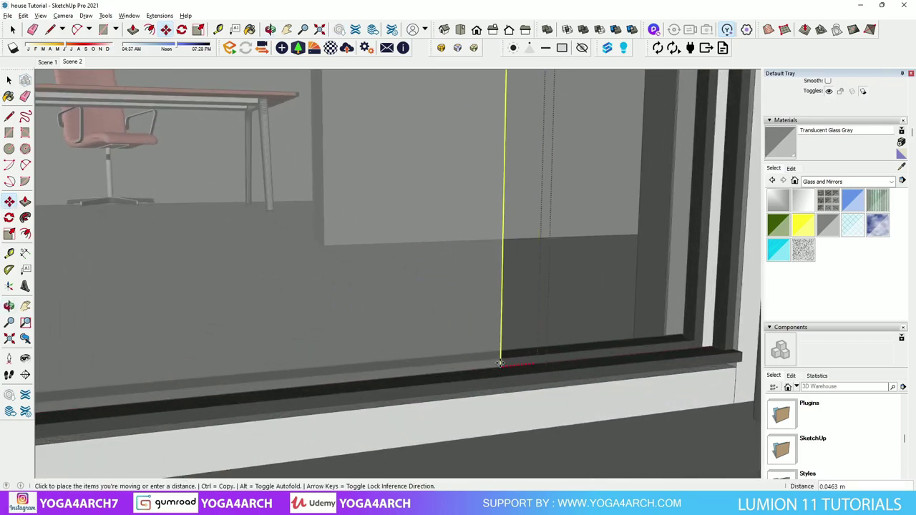
pyautogui.click(719, 338)
pyautogui.press('space')
pyautogui.scroll(-5, 719, 338)
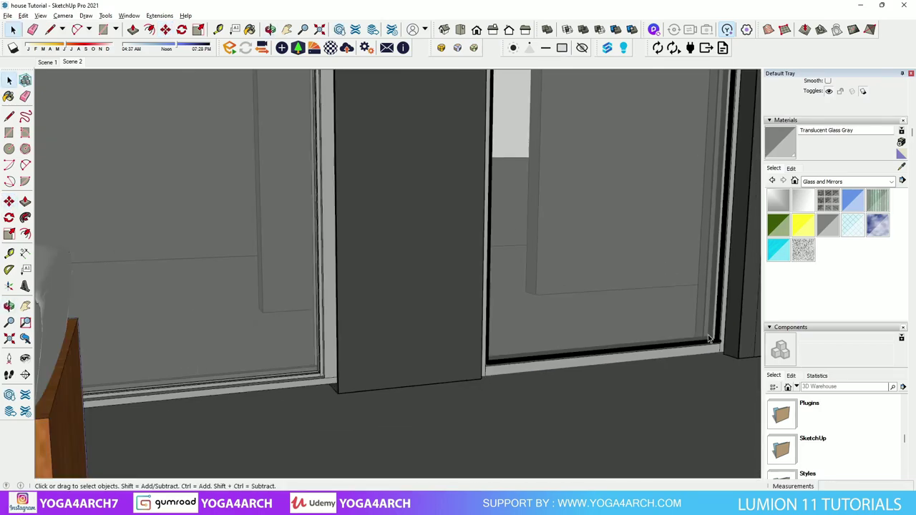
pyautogui.scroll(-5, 652, 298)
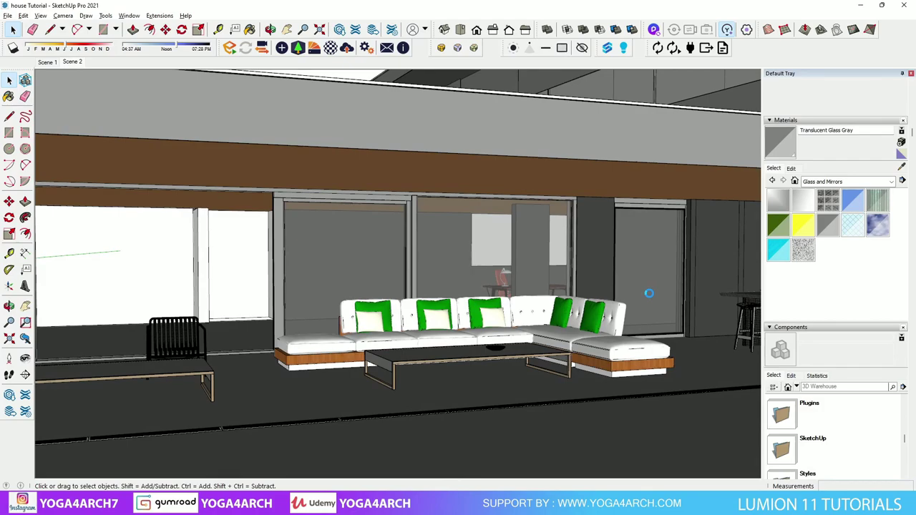
pyautogui.hotkey('alt', 'Tab')
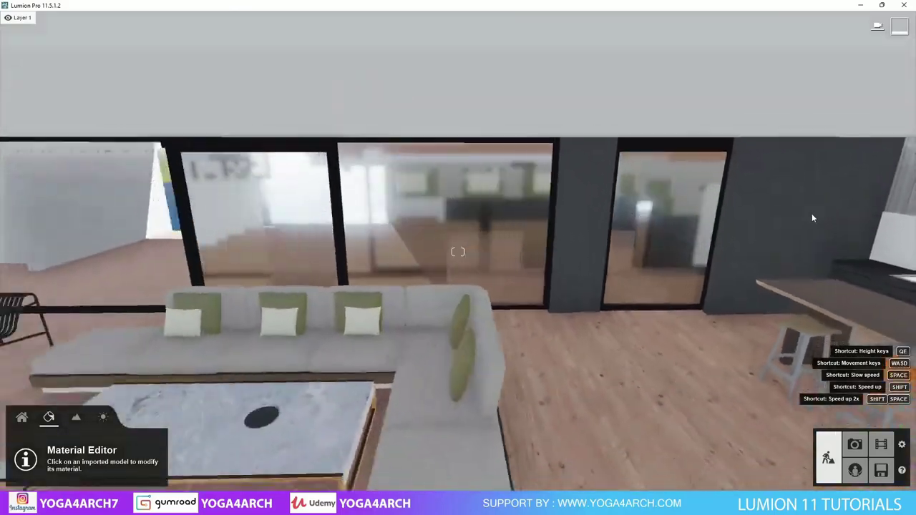
# - Look around the interior at the window chair, sofa and kitchen, then minimize Lumion
pyautogui.moveTo(811, 218); pyautogui.dragTo(644, 222, button='right')
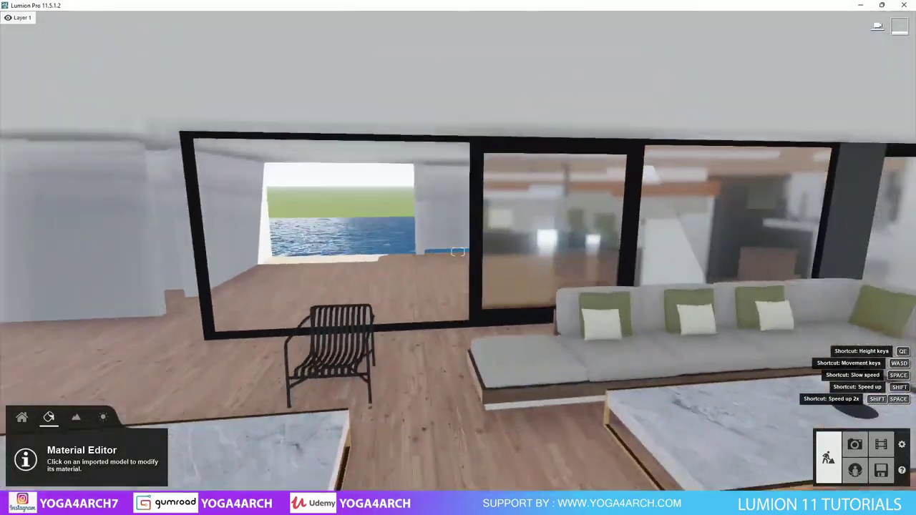
pyautogui.moveTo(645, 222); pyautogui.dragTo(757, 241, button='right')
pyautogui.moveTo(636, 250); pyautogui.dragTo(882, 60, button='right')
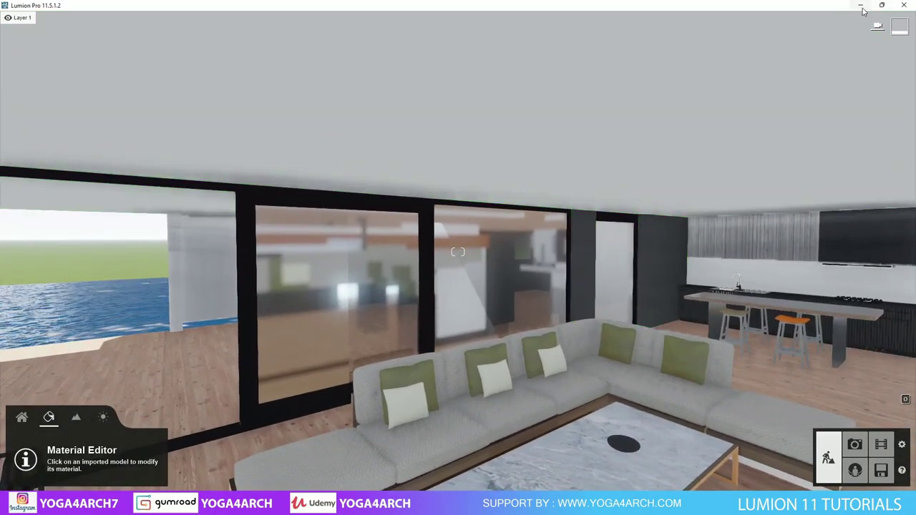
pyautogui.click(862, 7)
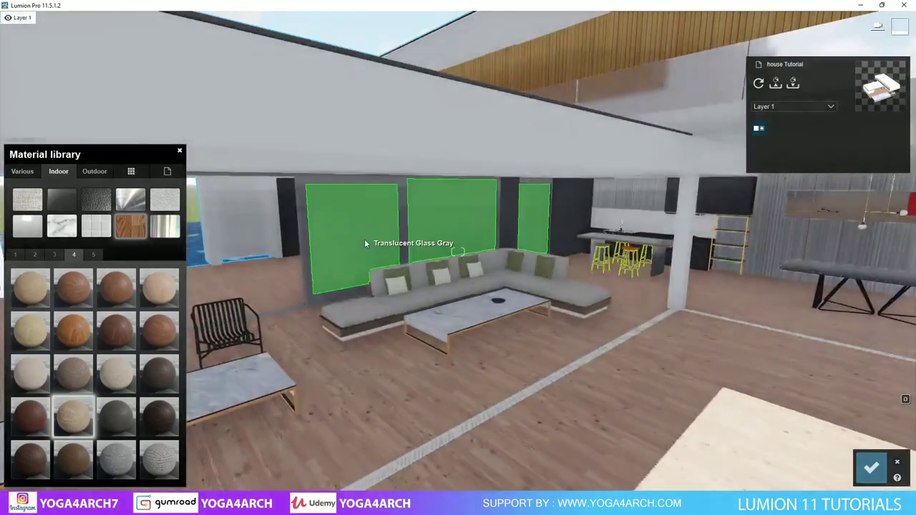
# - Apply Interior Glass 001 to the window panes
pyautogui.click(365, 243)
pyautogui.click(59, 171)
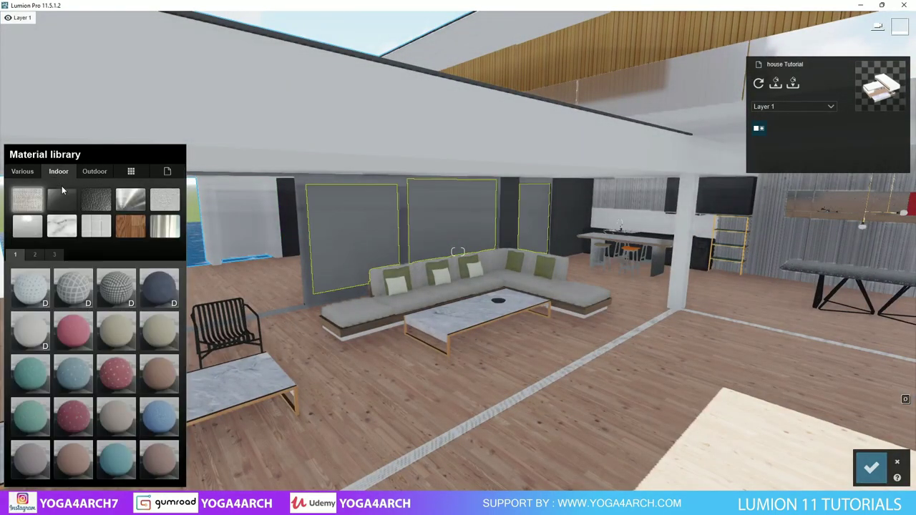
pyautogui.click(41, 282)
# - Give the window frames a dark Indoor Metal Teflon material
pyautogui.press('w')
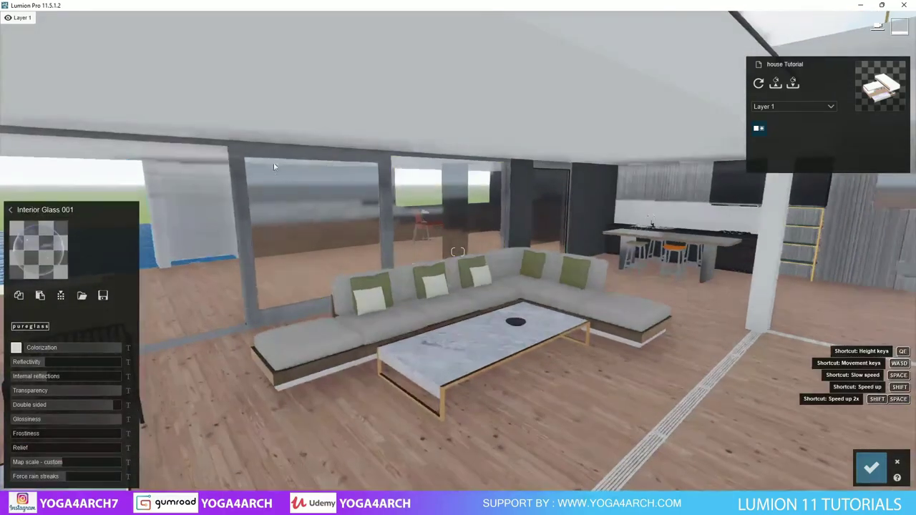
pyautogui.click(272, 152)
pyautogui.click(57, 172)
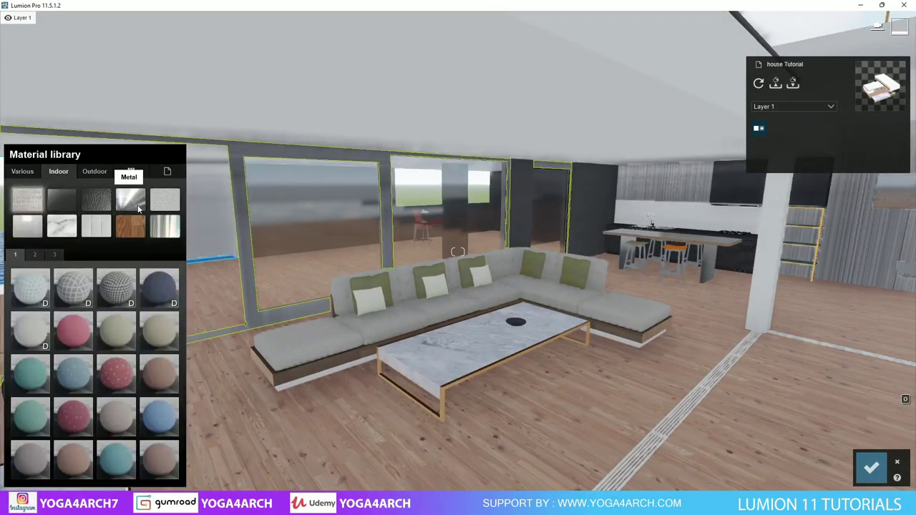
pyautogui.click(74, 255)
pyautogui.click(55, 254)
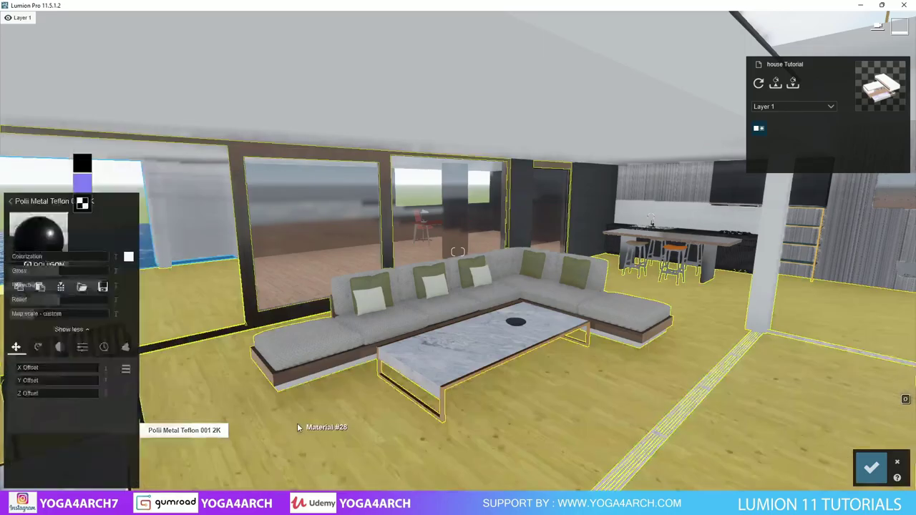
# - Give the kitchen wall a rough grey plaster and increase its Colorization
pyautogui.moveTo(306, 425); pyautogui.dragTo(357, 415, button='right')
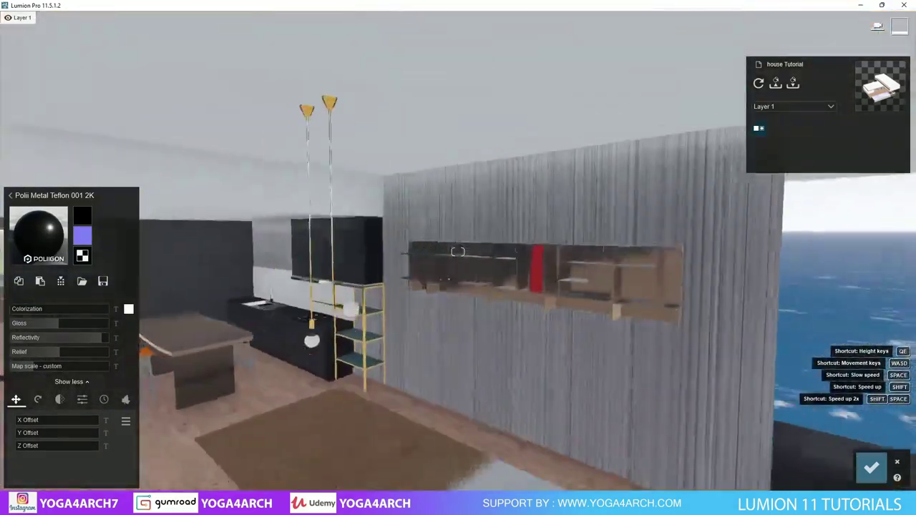
pyautogui.moveTo(358, 416)
pyautogui.mouseDown(button='right')
pyautogui.moveTo(390, 408)
pyautogui.moveTo(443, 338)
pyautogui.mouseUp(button='right')
pyautogui.click(444, 337)
pyautogui.moveTo(252, 341); pyautogui.dragTo(215, 344, button='right')
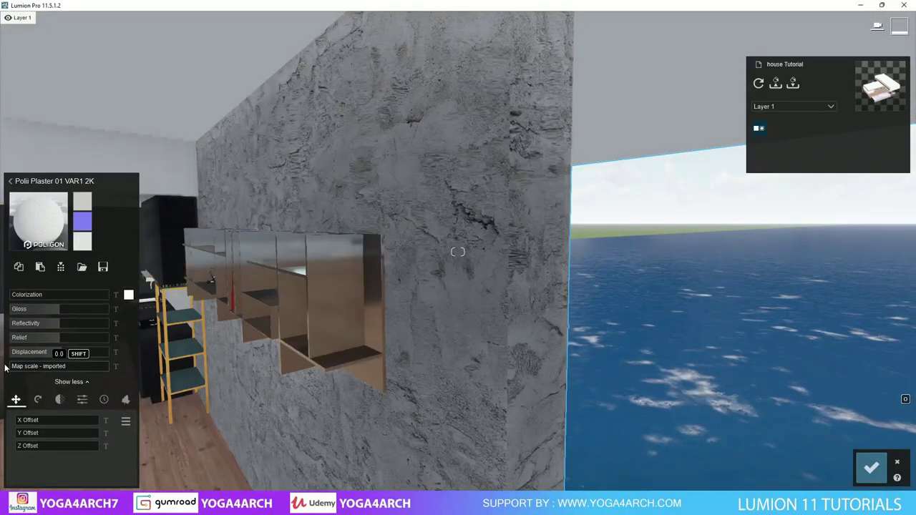
pyautogui.scroll(-5, 183, 348)
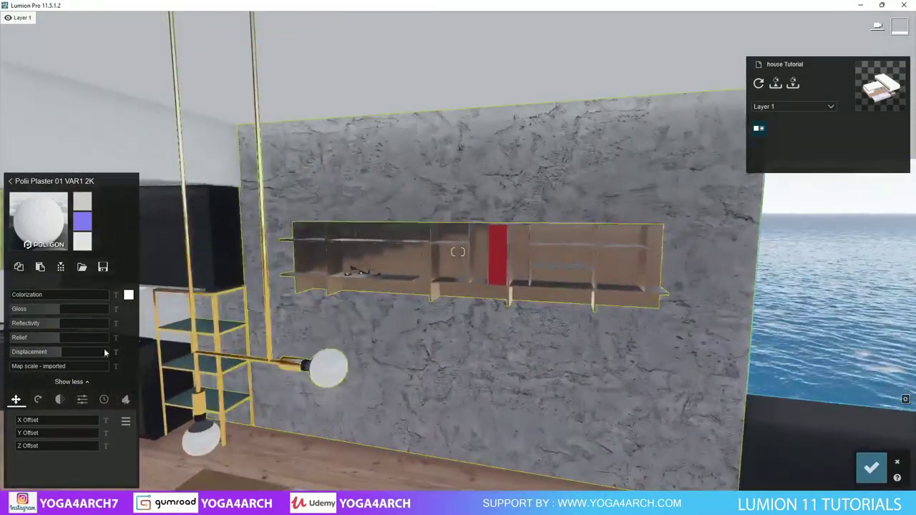
pyautogui.moveTo(58, 295); pyautogui.dragTo(66, 293)
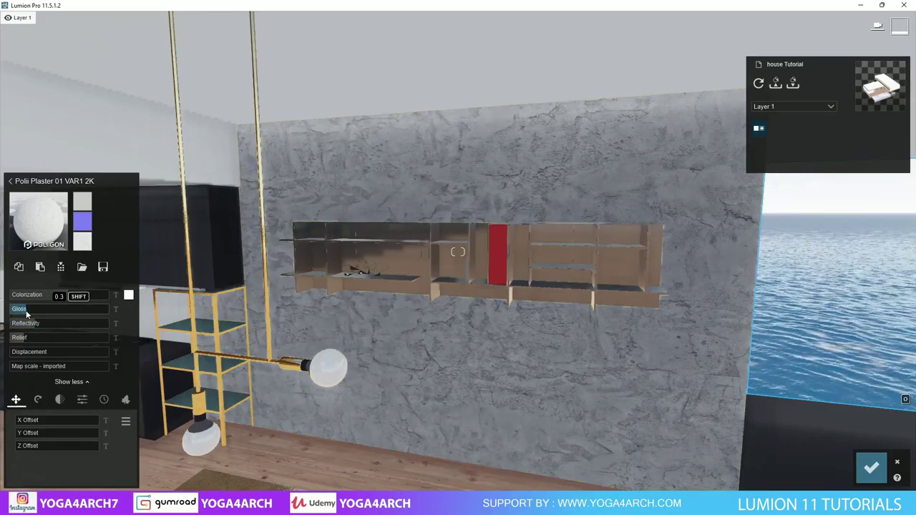
pyautogui.moveTo(215, 315); pyautogui.dragTo(458, 252, button='right')
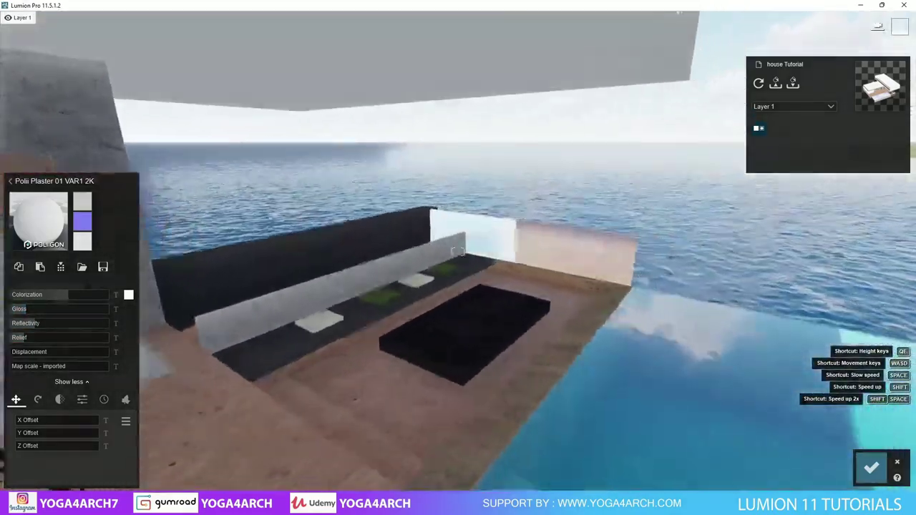
pyautogui.scroll(-5, 458, 252)
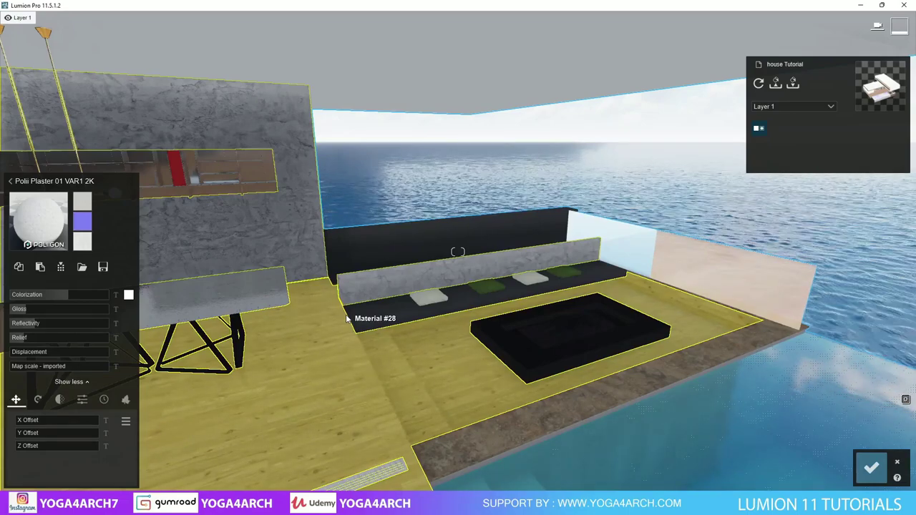
# - Apply Plaster 014 to the lounge bench backrest
pyautogui.click(509, 229)
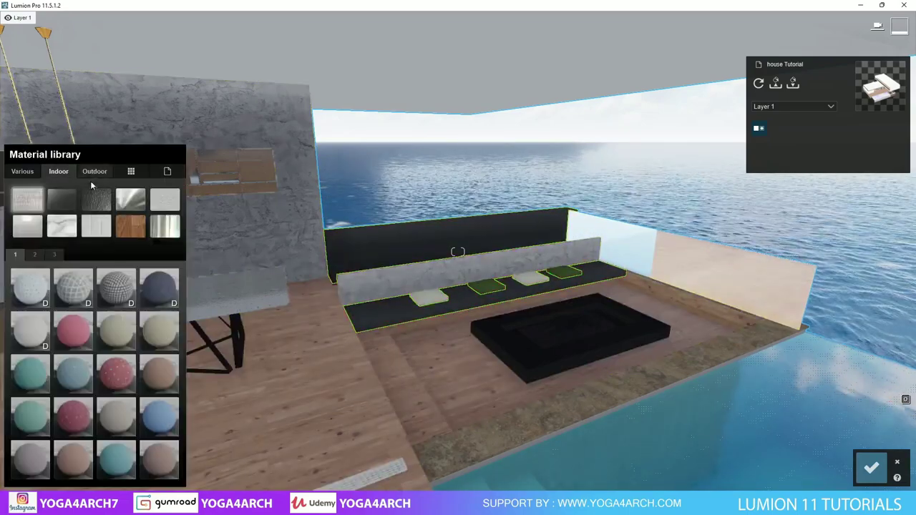
pyautogui.click(178, 207)
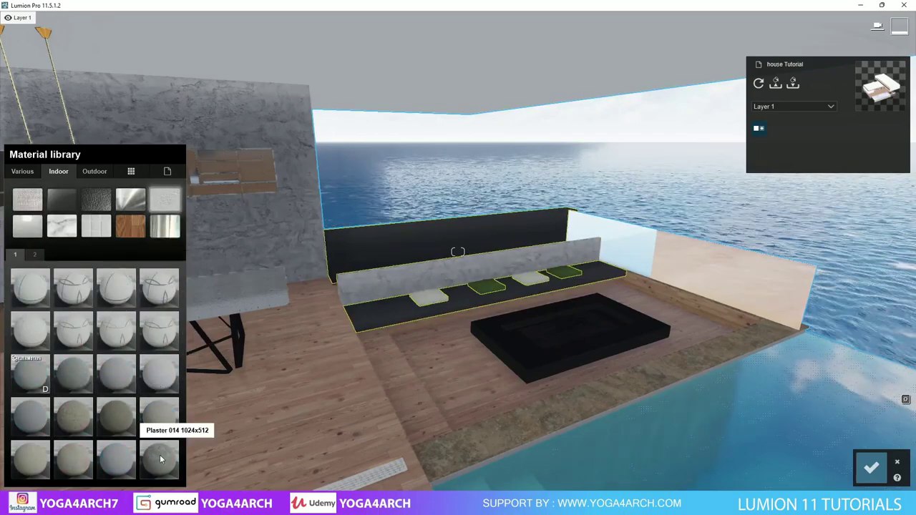
pyautogui.click(159, 374)
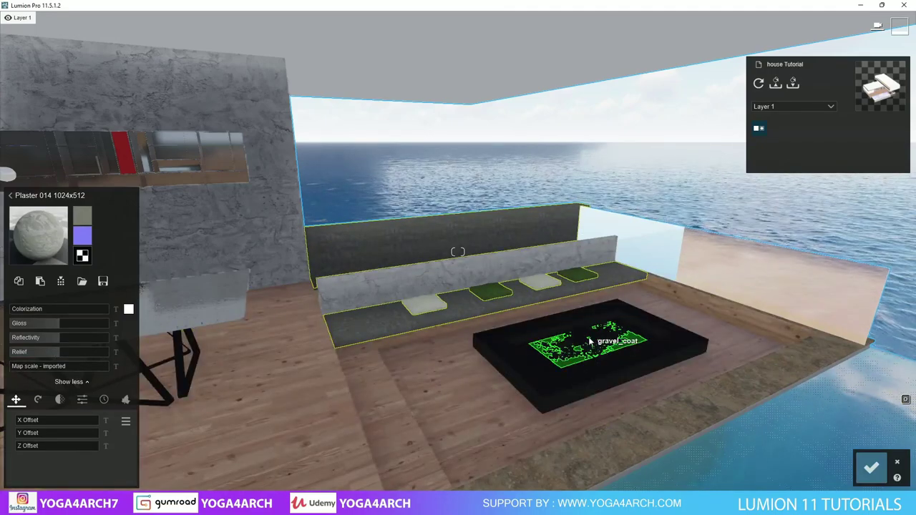
# - Give the dining table a Polii Wood Fine 018 top and Standard-material legs
pyautogui.click(472, 344)
pyautogui.click(51, 172)
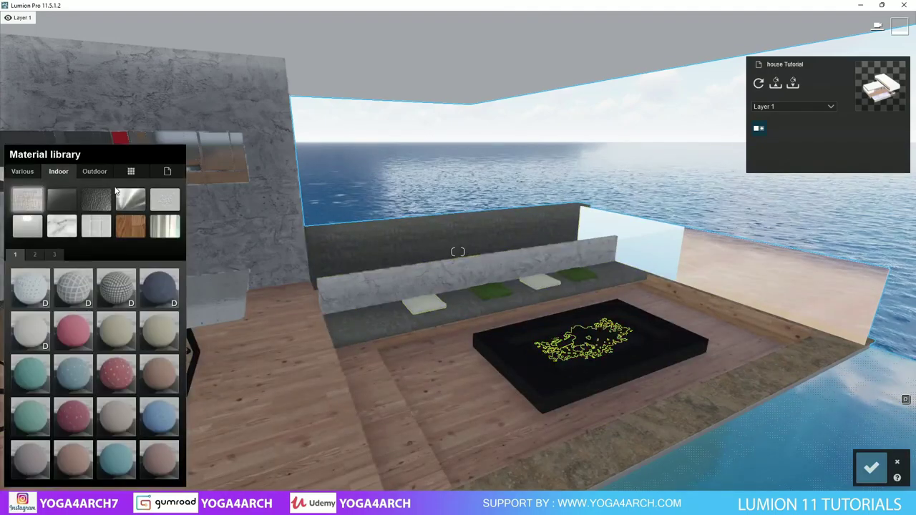
pyautogui.click(120, 226)
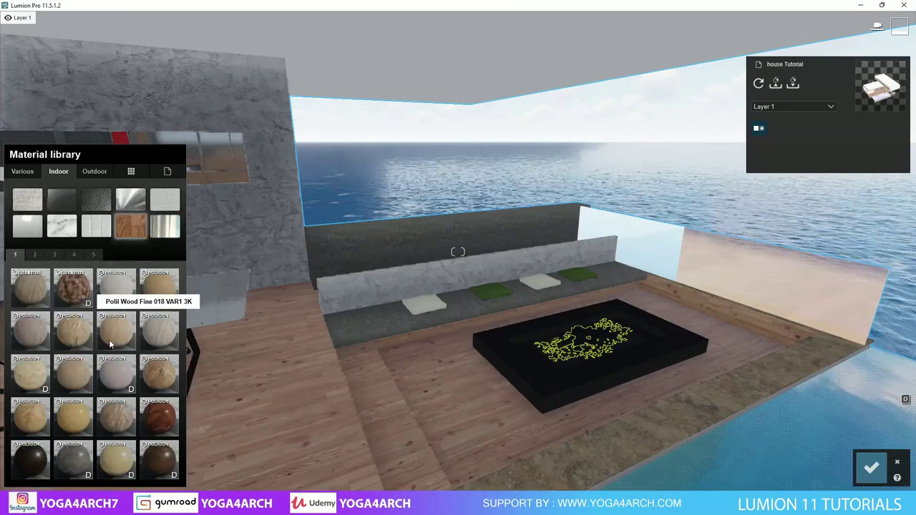
pyautogui.click(113, 344)
pyautogui.click(541, 372)
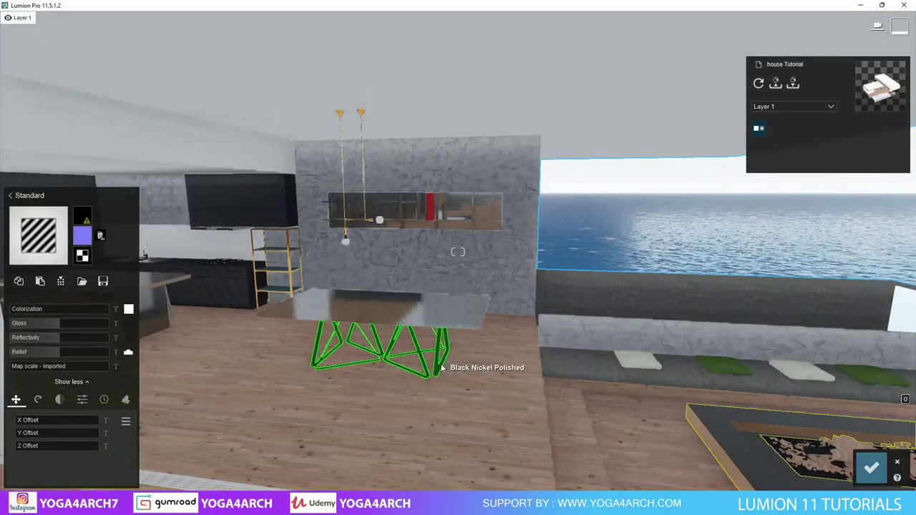
pyautogui.click(441, 367)
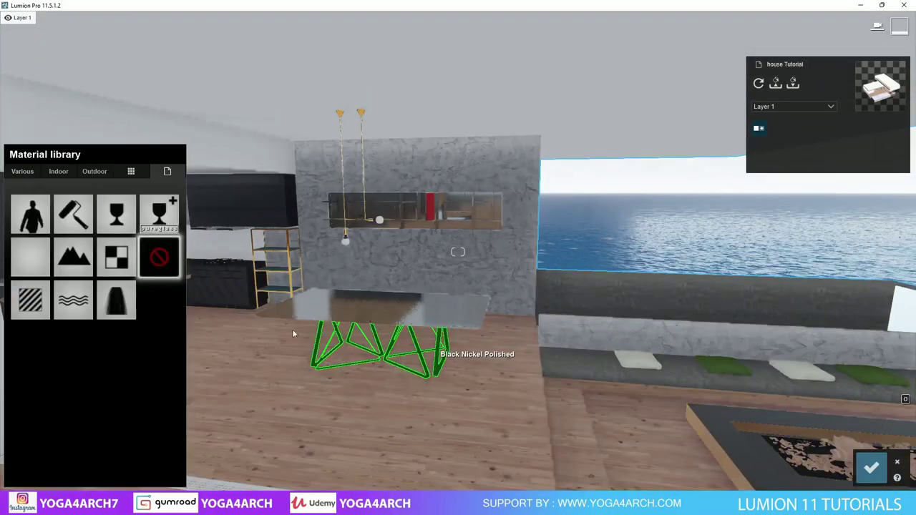
pyautogui.click(31, 209)
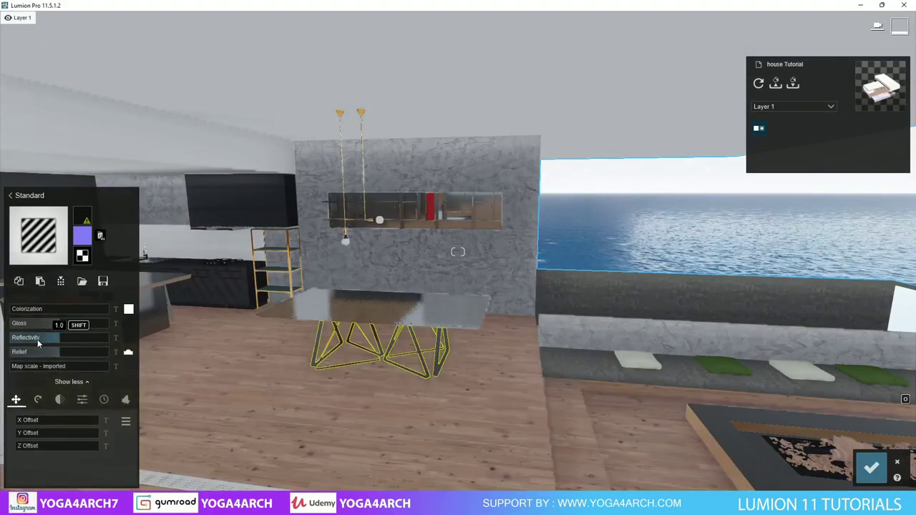
# - Save the material changes and switch to Photo mode
pyautogui.scroll(-5, 536, 391)
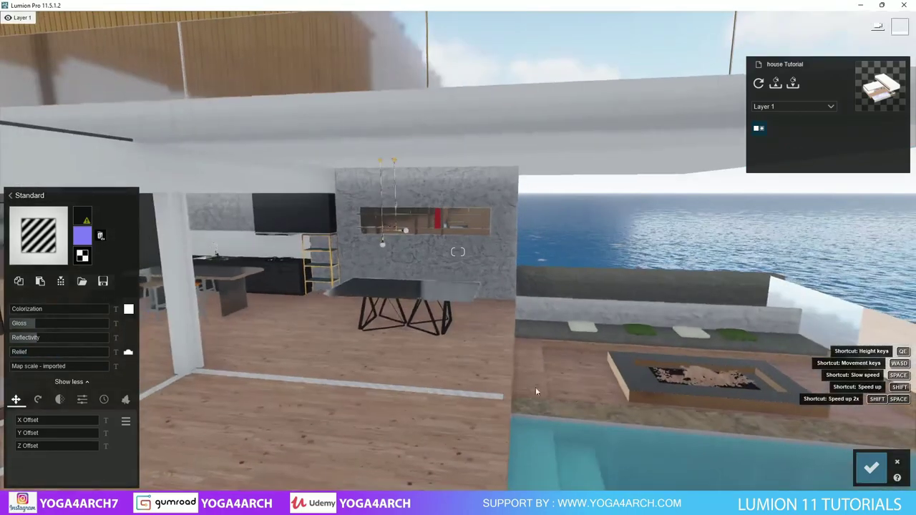
pyautogui.click(871, 467)
pyautogui.click(855, 444)
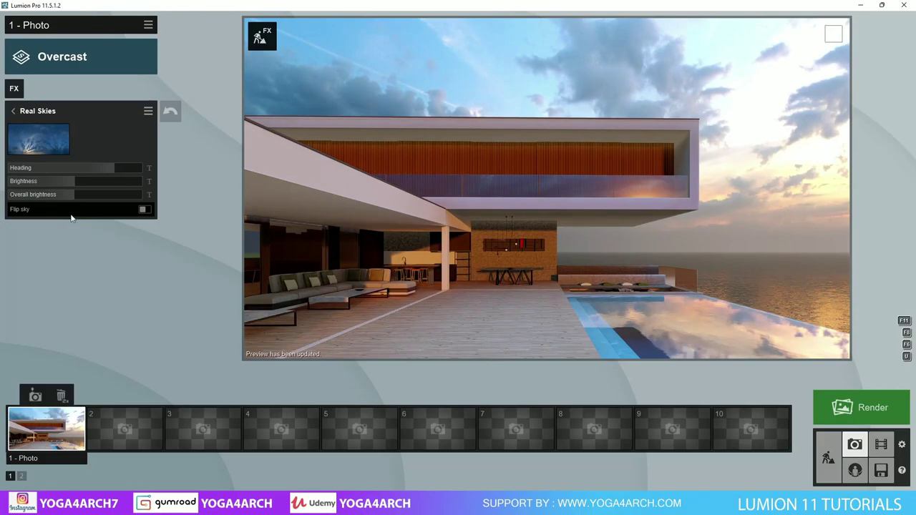
# - Add a fourth reflection plane on the interior glass panel in Photo 1's Reflection effect
pyautogui.click(24, 98)
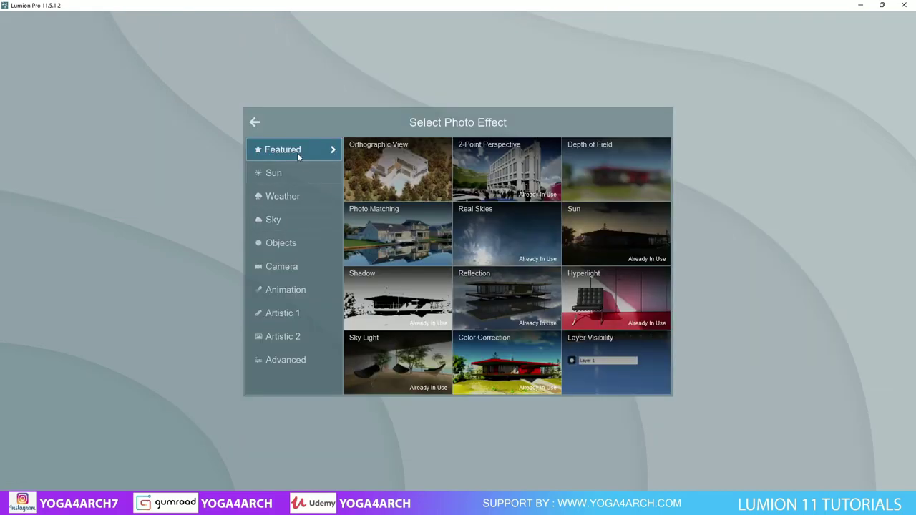
pyautogui.click(503, 303)
pyautogui.click(42, 183)
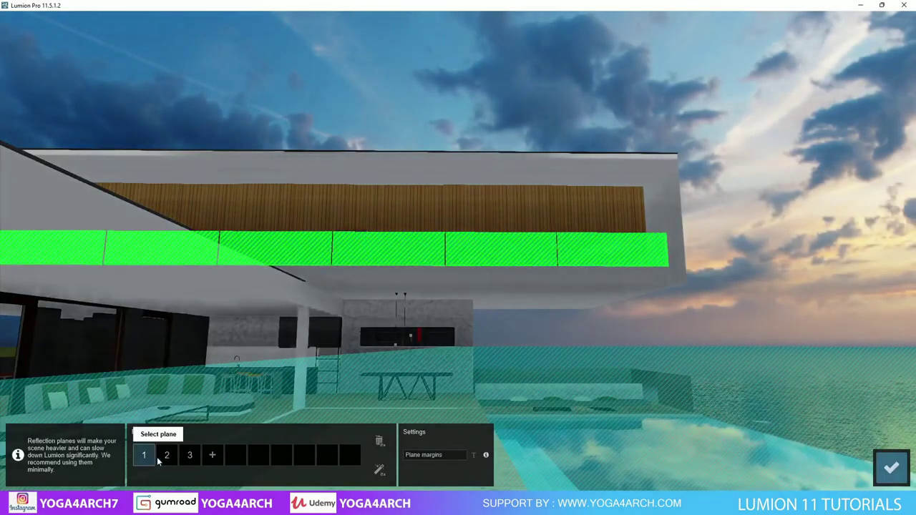
pyautogui.click(212, 455)
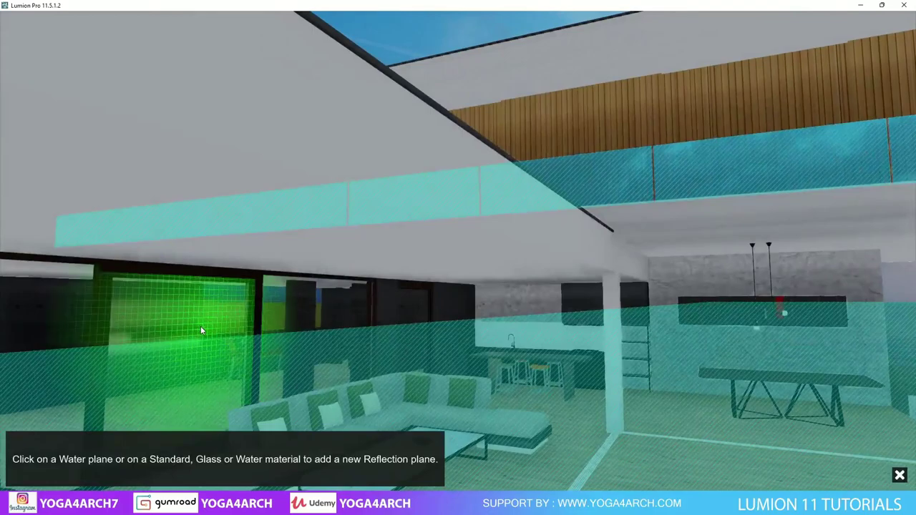
pyautogui.click(200, 327)
pyautogui.click(444, 454)
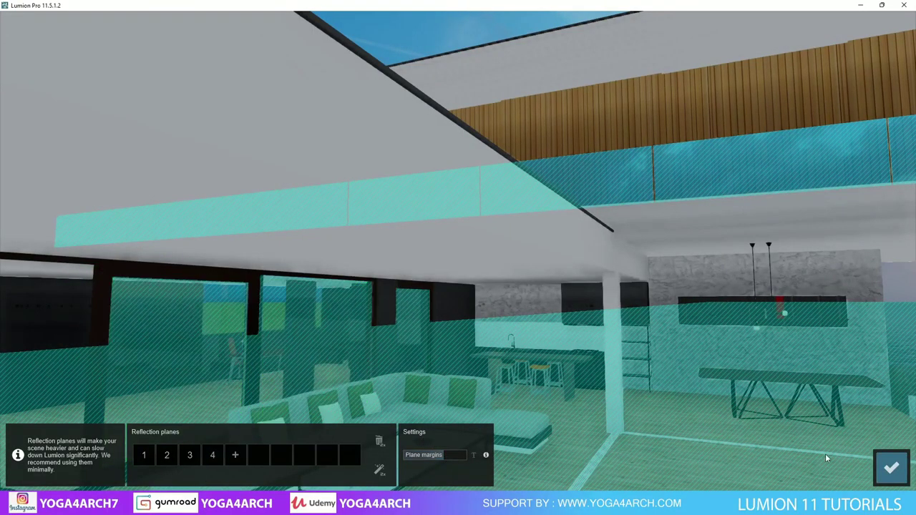
pyautogui.click(890, 468)
pyautogui.click(36, 395)
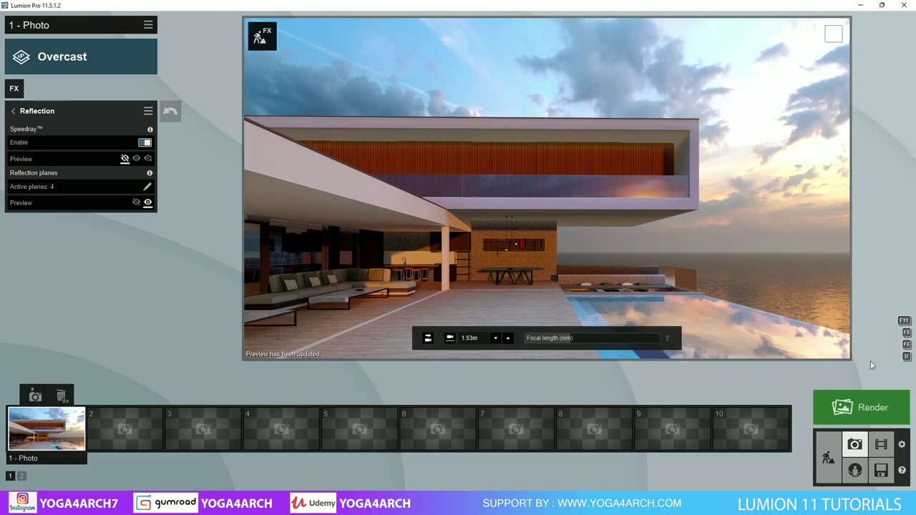
pyautogui.click(828, 458)
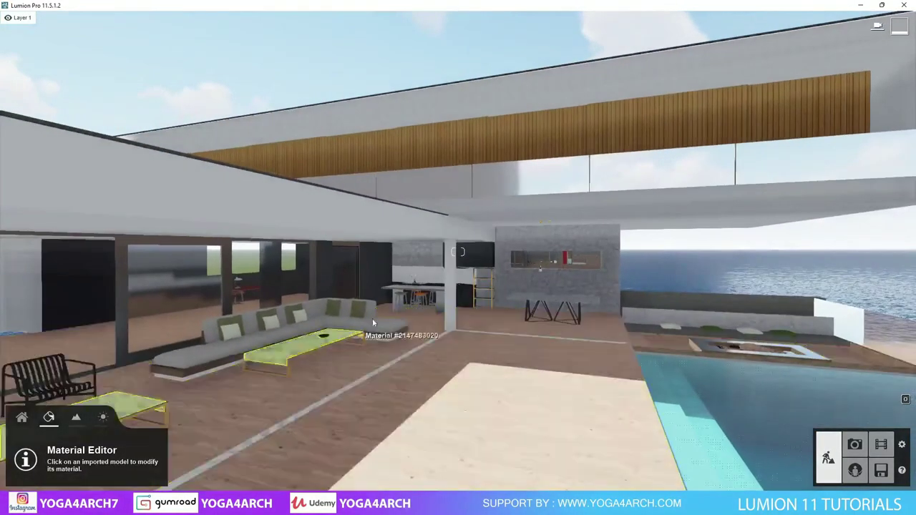
# - Replace a model surface's material with a plain Color material and accept it
pyautogui.click(428, 275)
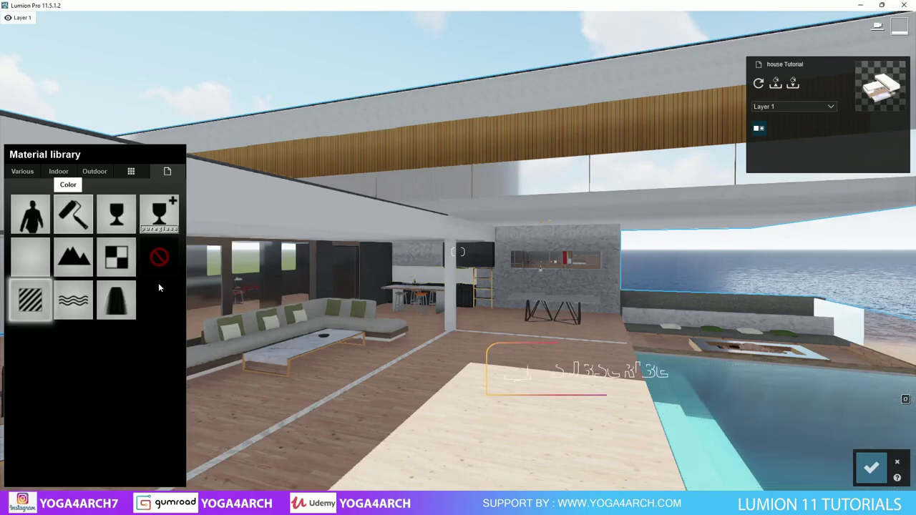
pyautogui.click(73, 213)
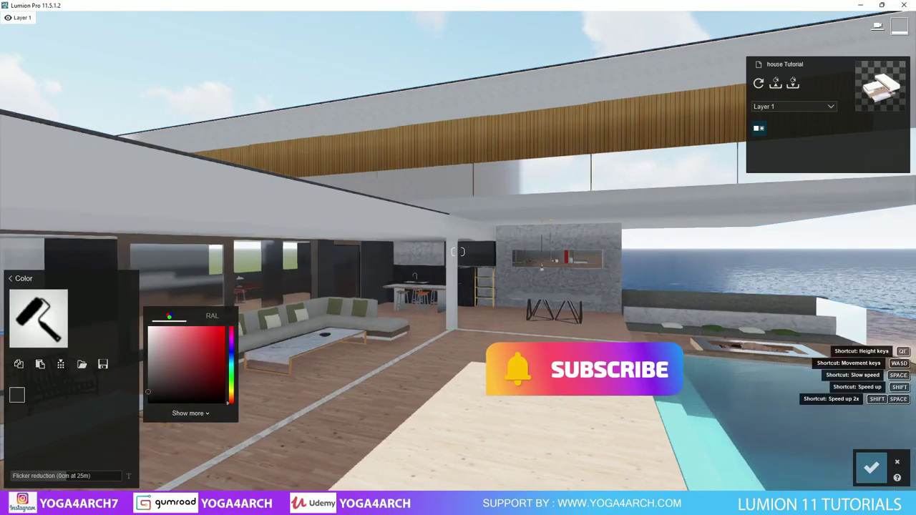
pyautogui.press('w')
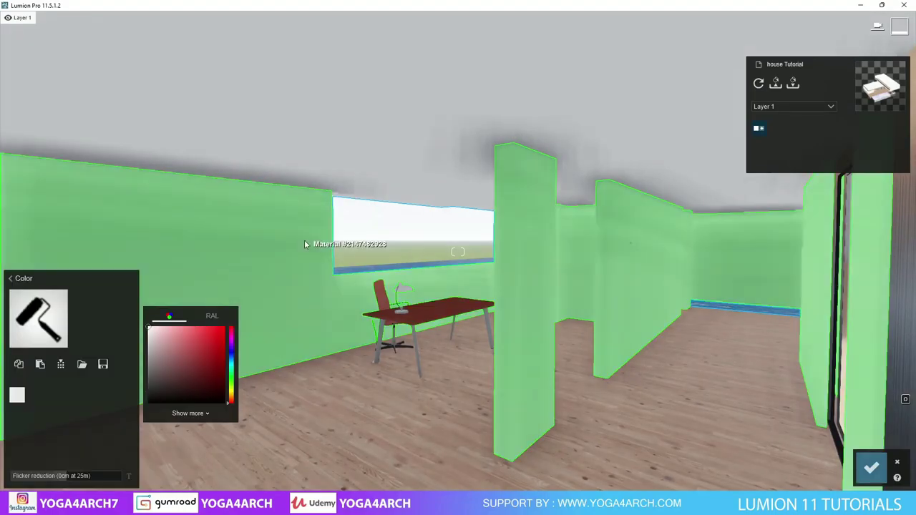
pyautogui.press('s')
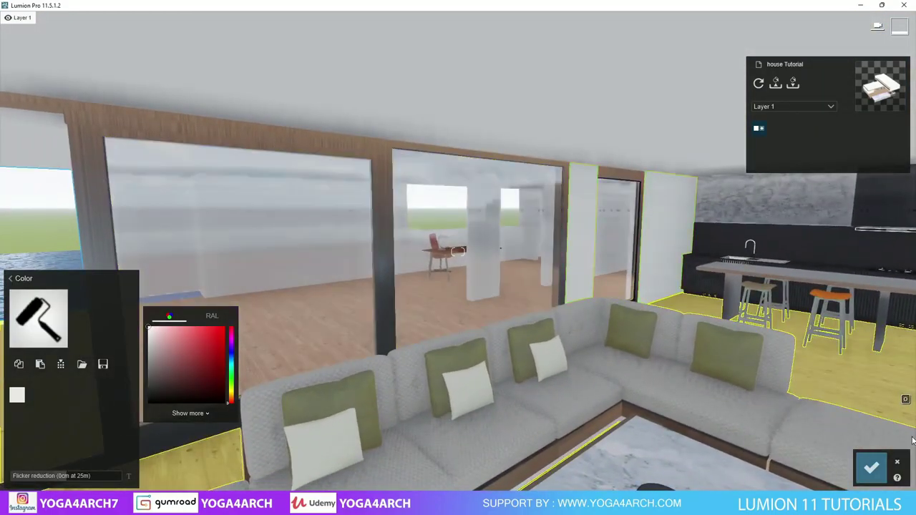
pyautogui.click(871, 467)
# - Add a Fog effect to Photo 1 with density 1.1 and brightness 0.4
pyautogui.click(855, 444)
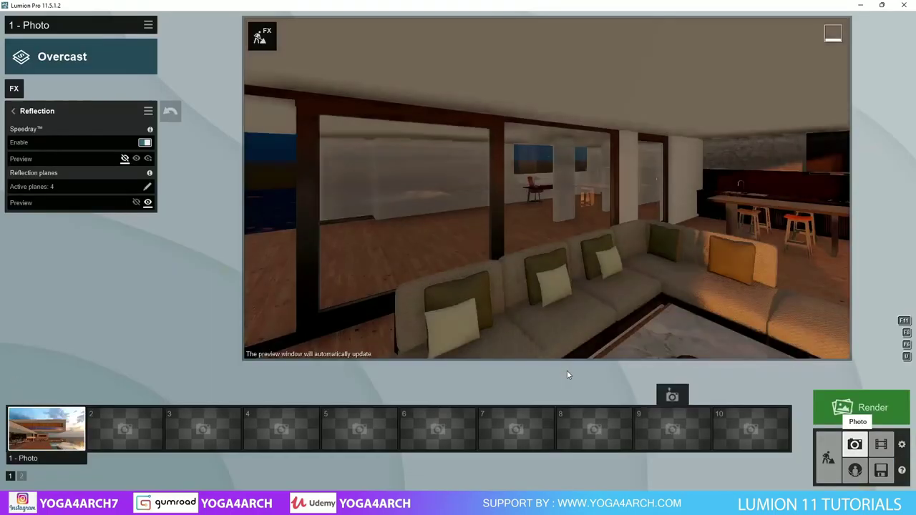
pyautogui.click(44, 428)
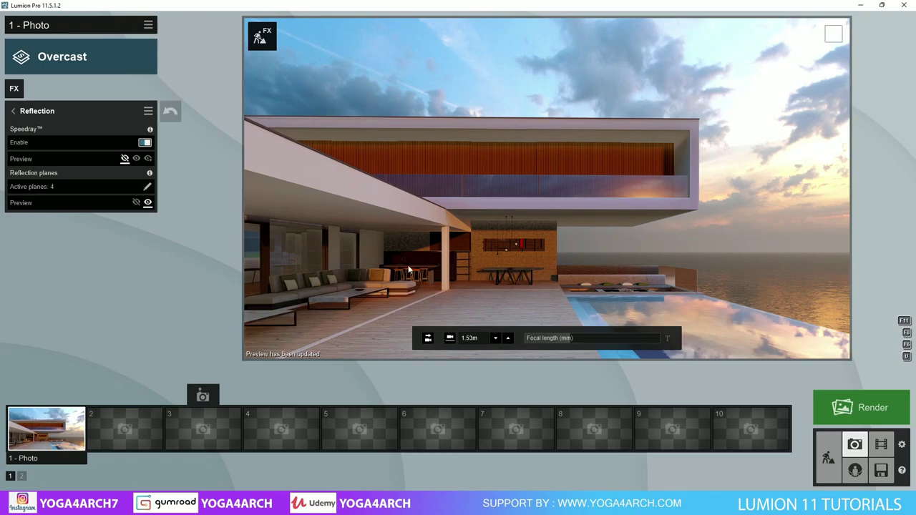
pyautogui.click(15, 88)
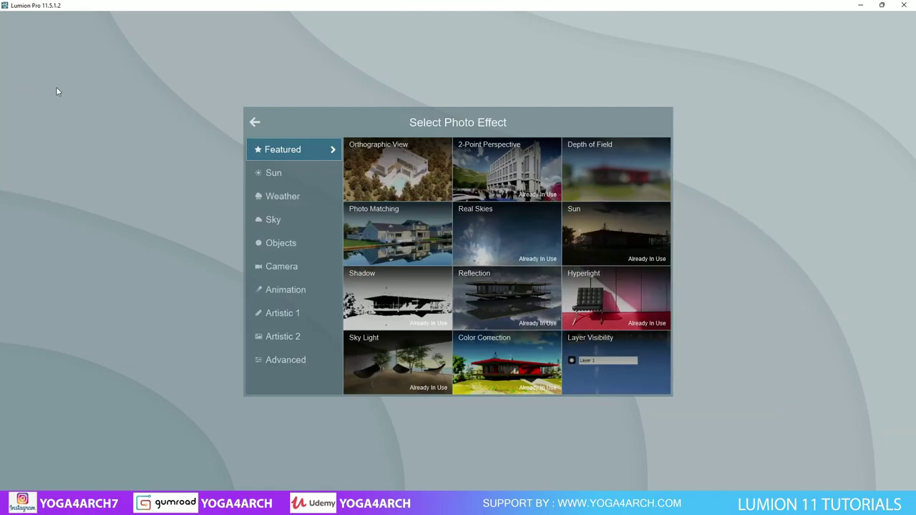
pyautogui.click(269, 175)
pyautogui.click(284, 195)
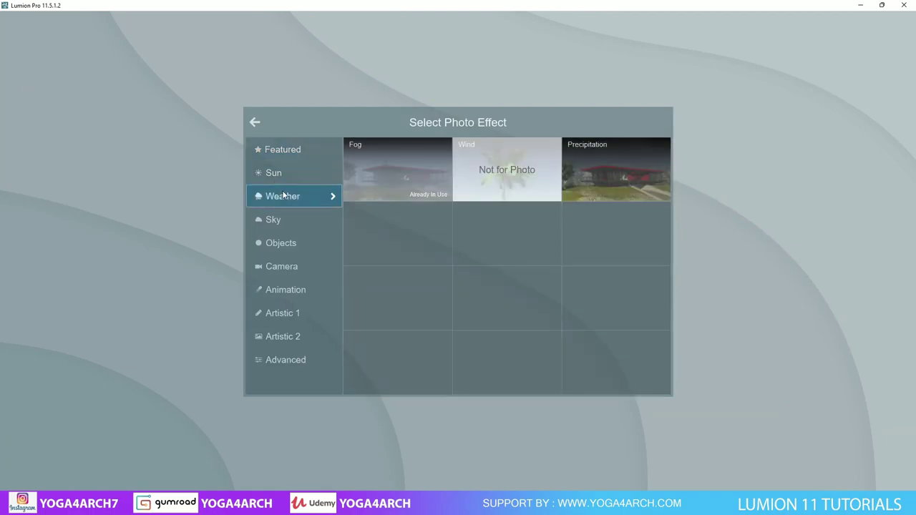
pyautogui.click(380, 172)
pyautogui.moveTo(60, 130); pyautogui.dragTo(49, 131)
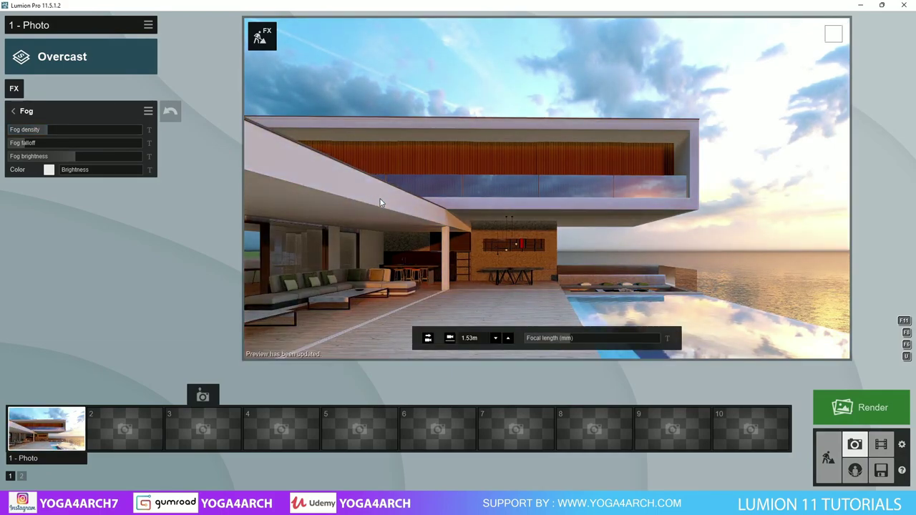
pyautogui.moveTo(61, 154)
pyautogui.mouseDown()
pyautogui.moveTo(53, 158)
pyautogui.moveTo(151, 152)
pyautogui.mouseUp()
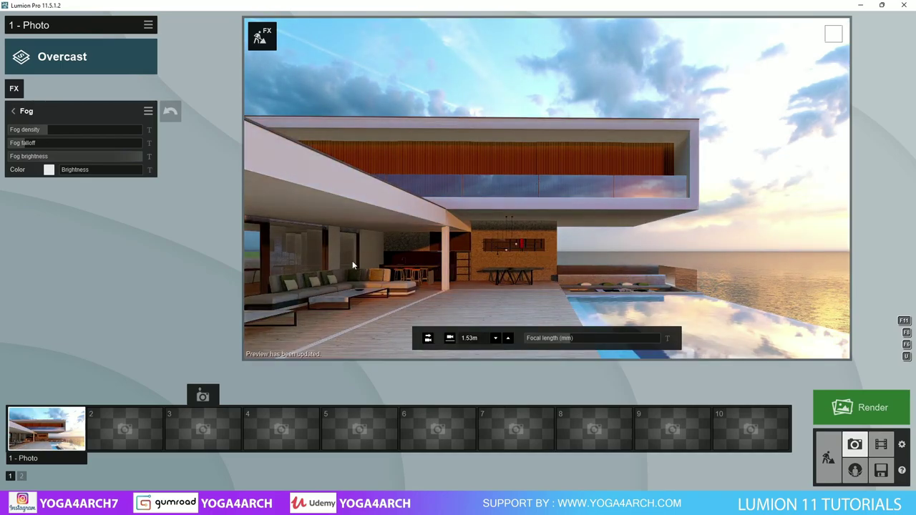
pyautogui.click(828, 458)
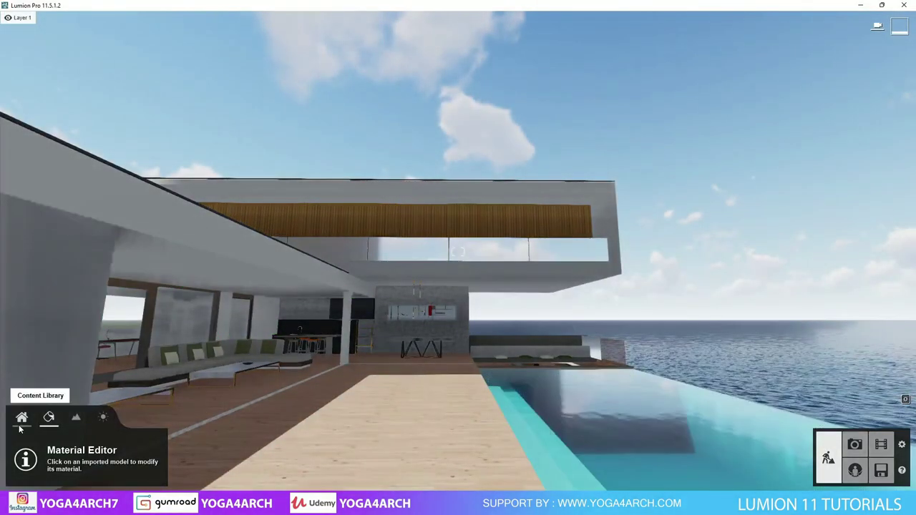
# - Import the Curtain model and place it beside the glass wall
pyautogui.click(23, 451)
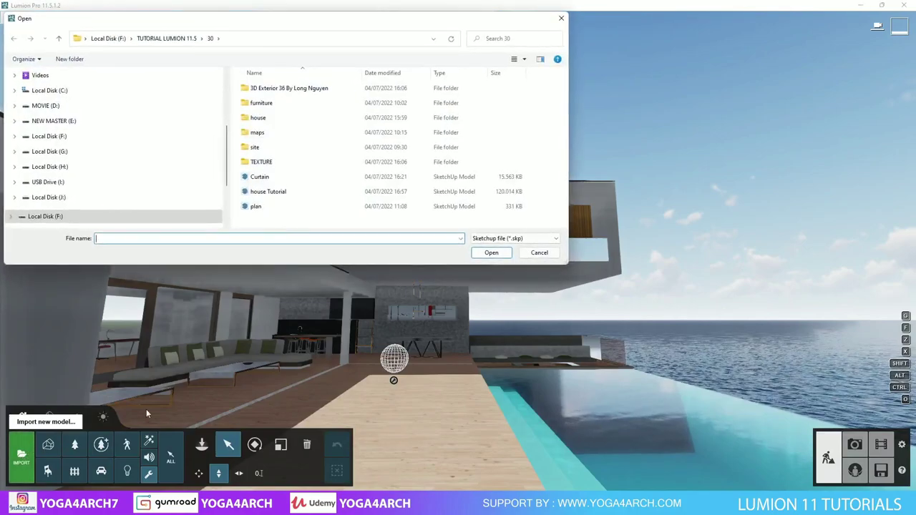
pyautogui.click(259, 176)
pyautogui.click(491, 252)
pyautogui.click(592, 349)
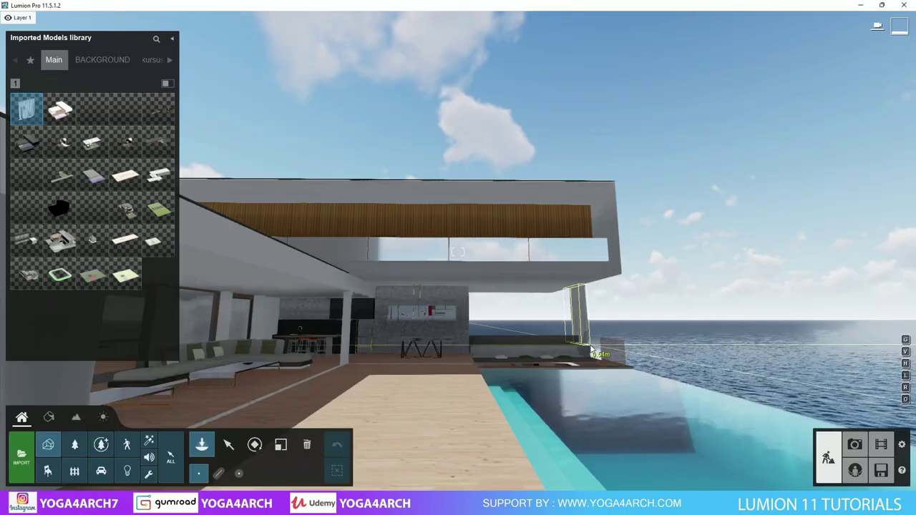
pyautogui.click(592, 349)
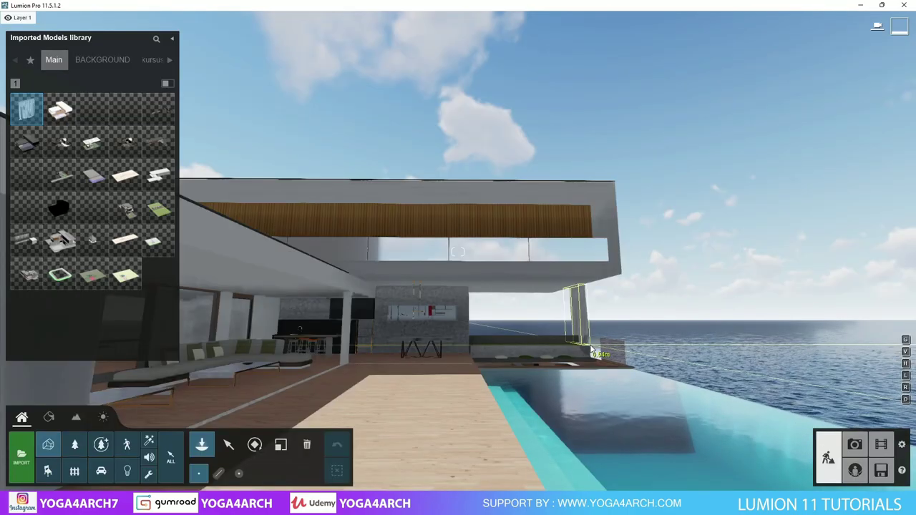
pyautogui.moveTo(458, 286)
pyautogui.mouseDown(button='right')
pyautogui.moveTo(401, 272)
pyautogui.moveTo(370, 352)
pyautogui.mouseUp(button='right')
pyautogui.press('w')
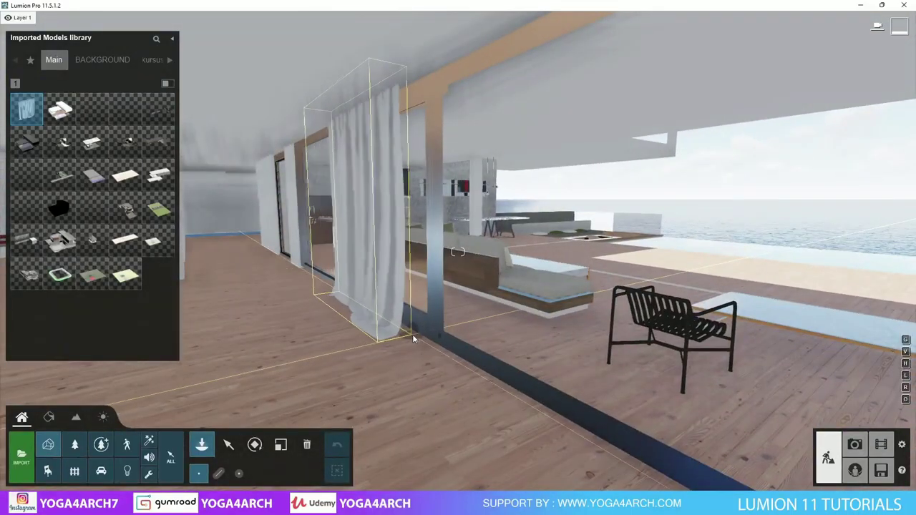
pyautogui.click(421, 343)
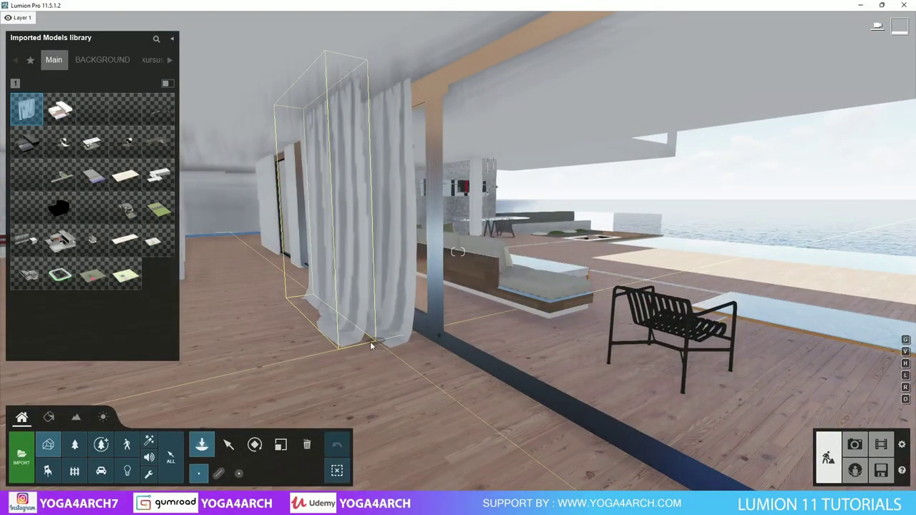
# - Place curtain copies along the glass wall, one 3.74 m to the left, and check in Photo mode
pyautogui.click(228, 444)
pyautogui.press('a')
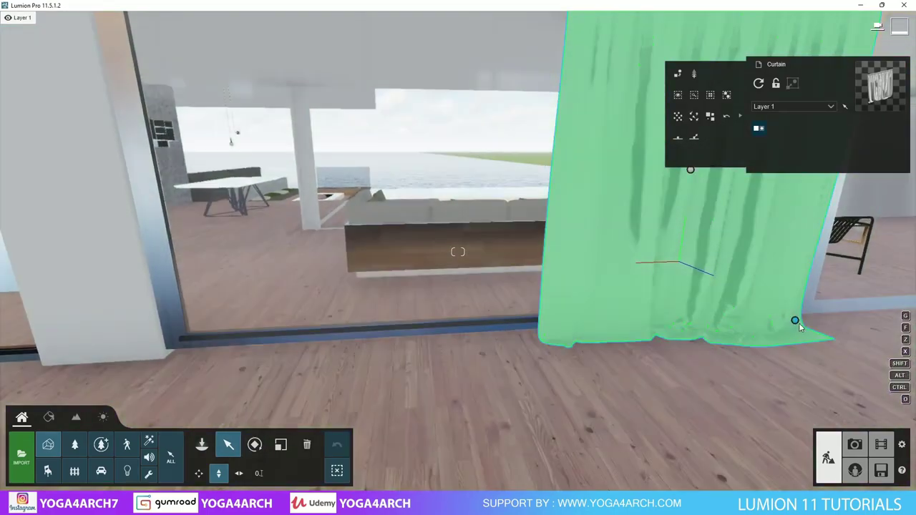
pyautogui.click(753, 342)
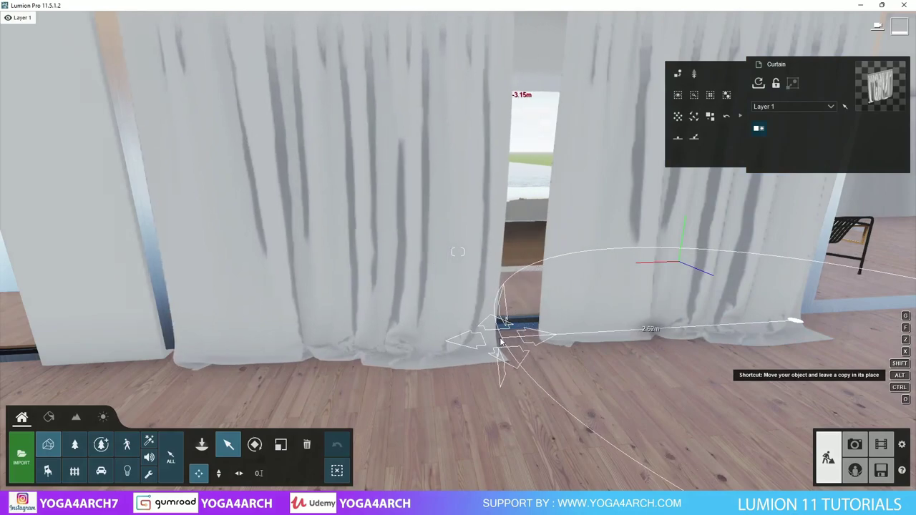
pyautogui.moveTo(794, 324); pyautogui.dragTo(692, 407)
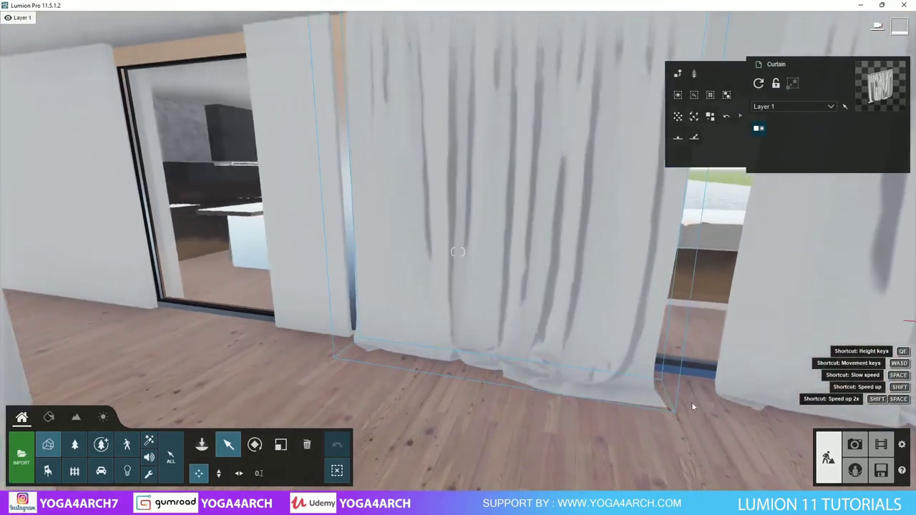
pyautogui.keyDown('alt'); pyautogui.moveTo(662, 379); pyautogui.dragTo(231, 324); pyautogui.keyUp('alt')
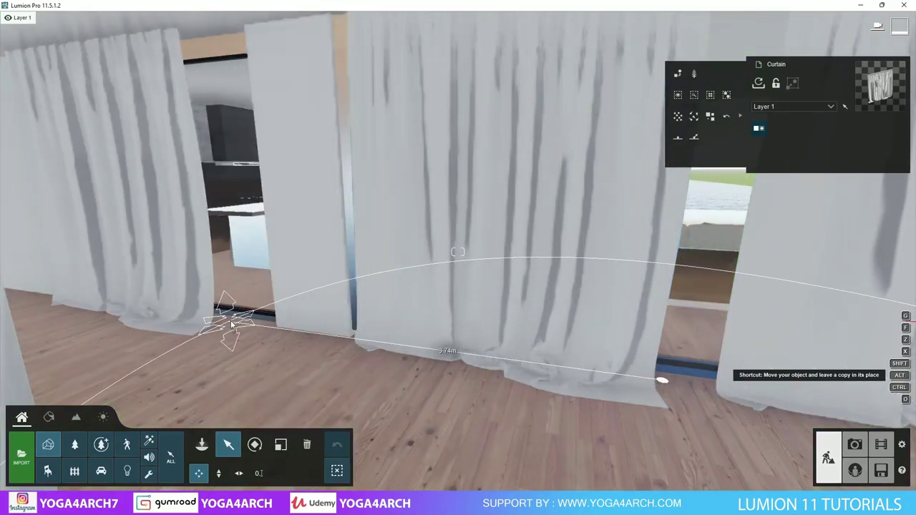
pyautogui.keyDown('alt'); pyautogui.moveTo(231, 324); pyautogui.dragTo(278, 328); pyautogui.keyUp('alt')
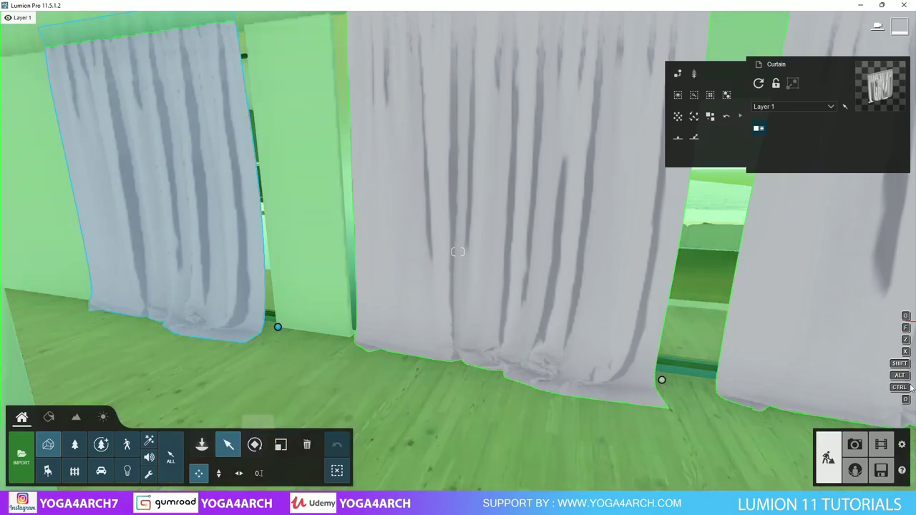
pyautogui.click(855, 444)
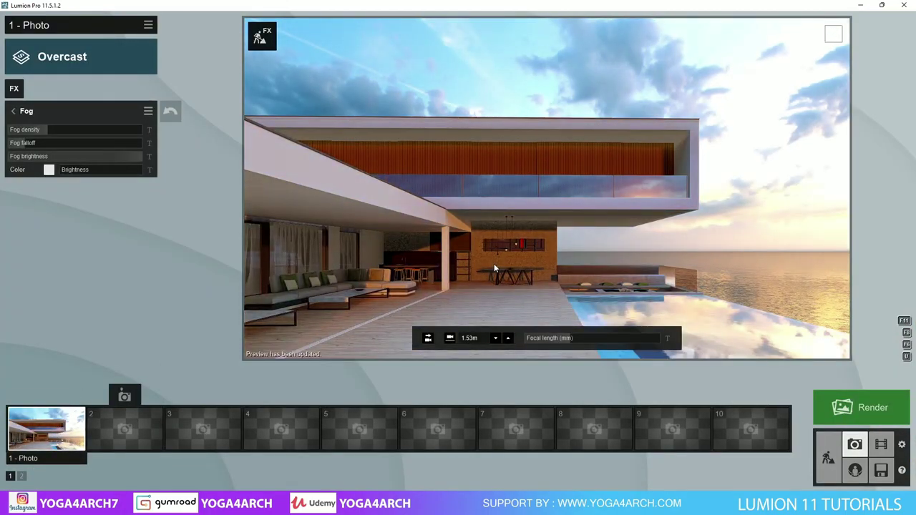
# - Load Photo 1's saved exterior camera and carry that view back into Build mode
pyautogui.click(828, 458)
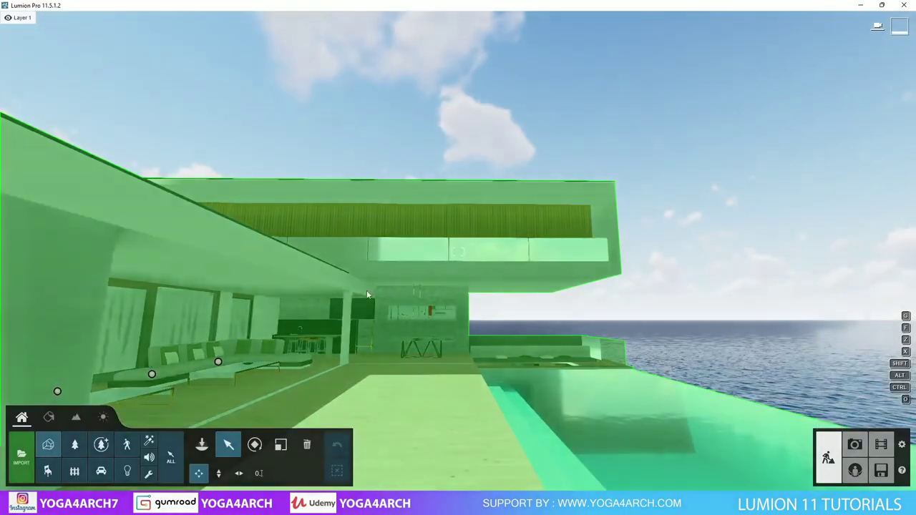
pyautogui.click(307, 445)
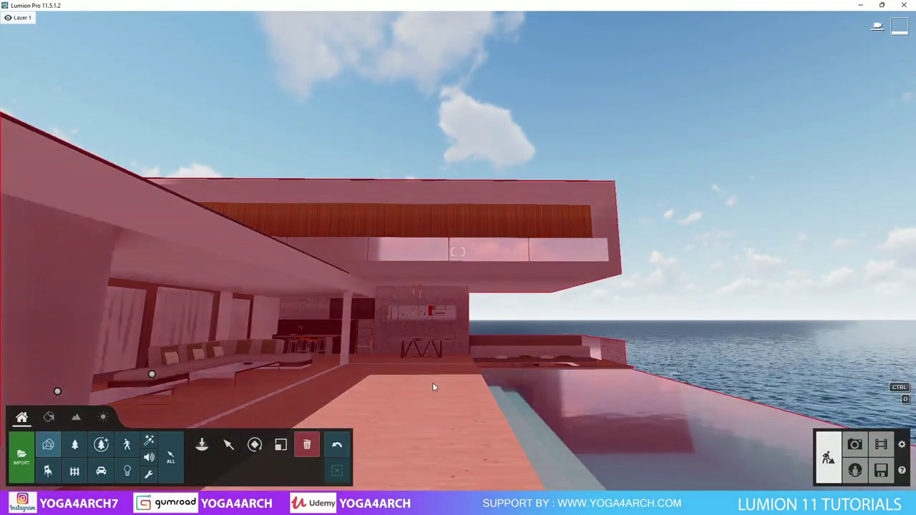
pyautogui.click(855, 445)
pyautogui.click(45, 426)
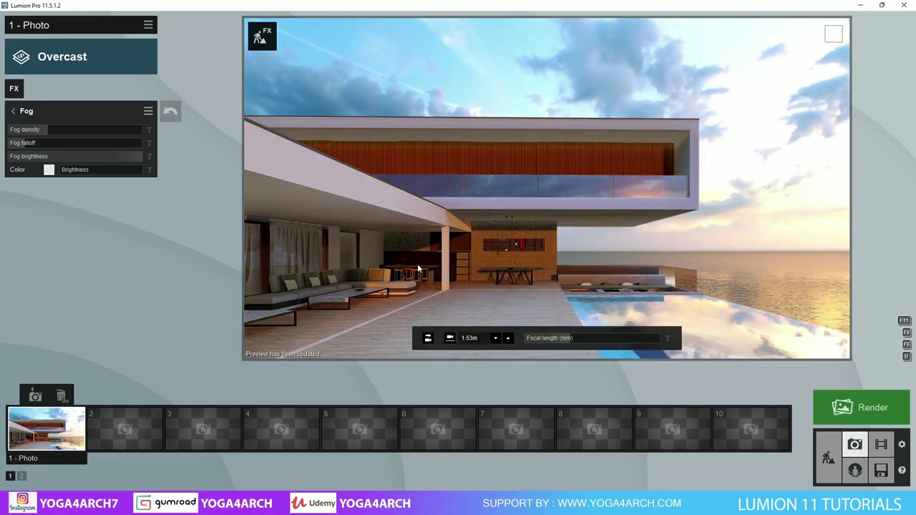
pyautogui.click(828, 458)
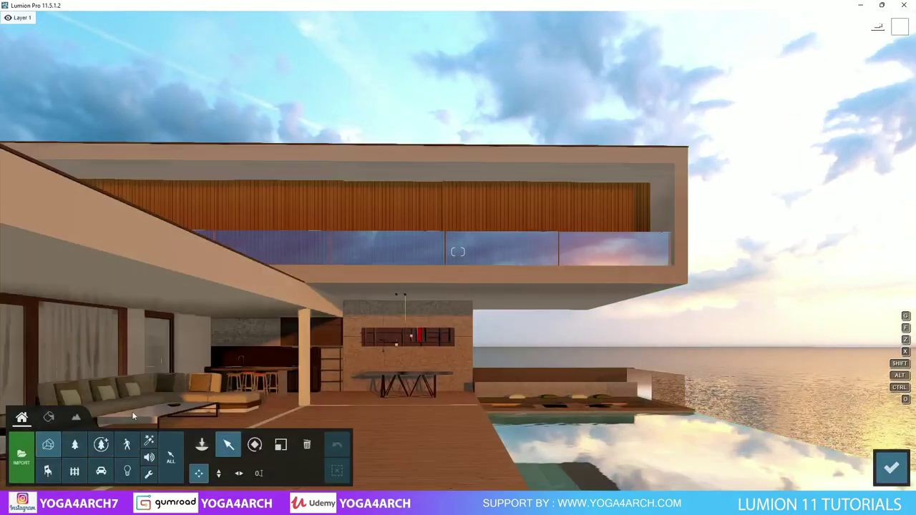
# - Retexture a plaster surface with Plaster 004 and raise its Colorization
pyautogui.click(69, 420)
pyautogui.click(551, 376)
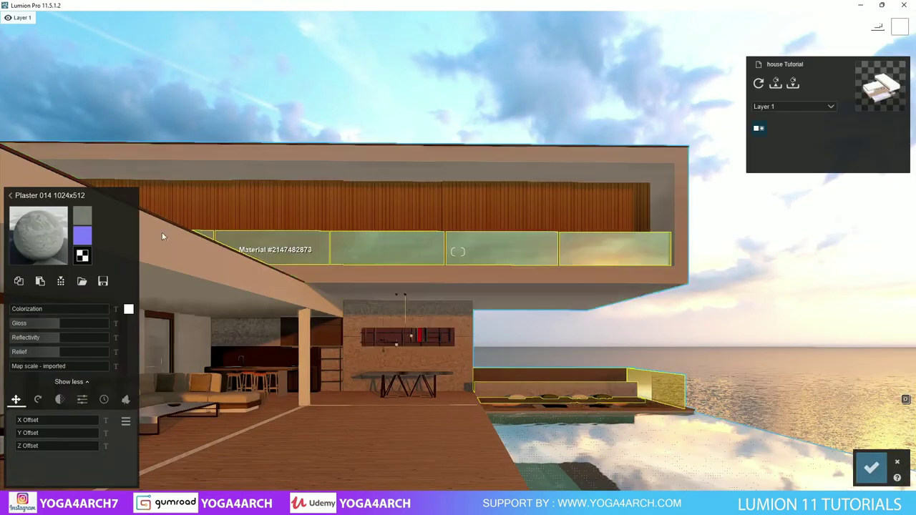
pyautogui.click(58, 231)
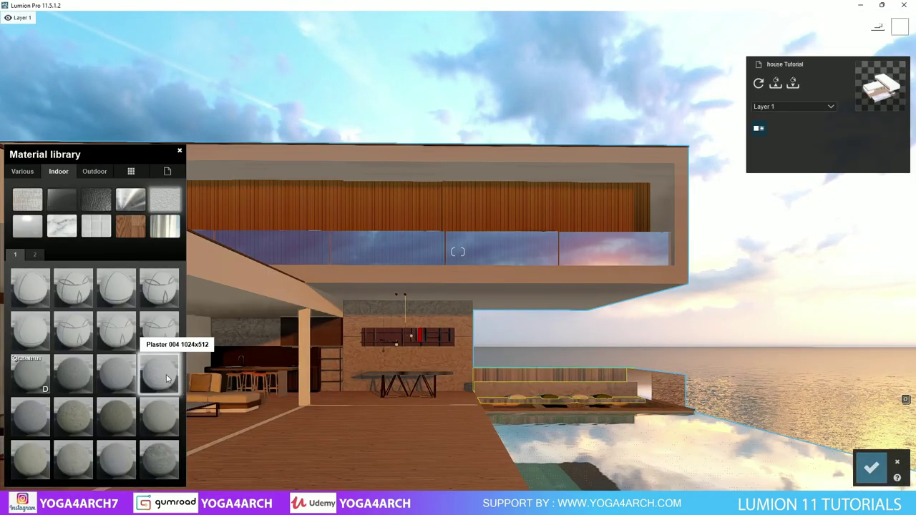
pyautogui.click(94, 365)
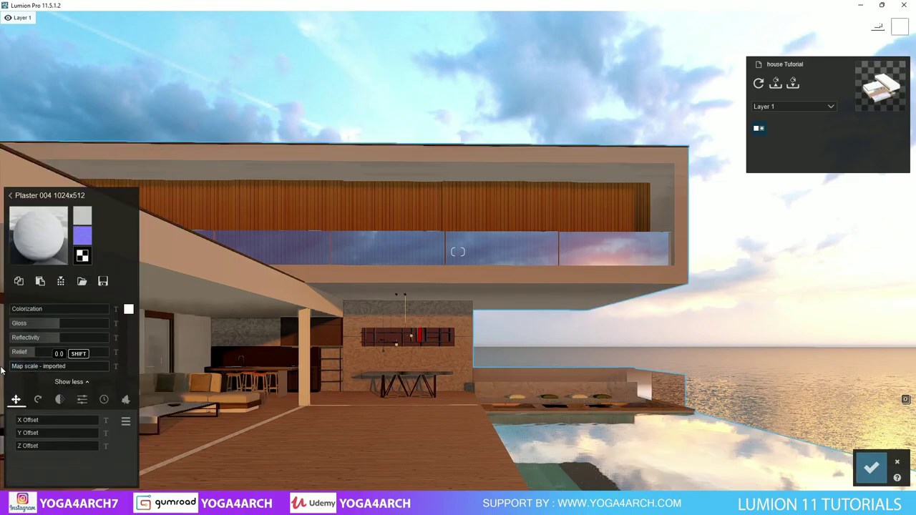
pyautogui.click(101, 313)
# - Tint the plaster on the wall behind the dining table grey
pyautogui.click(364, 374)
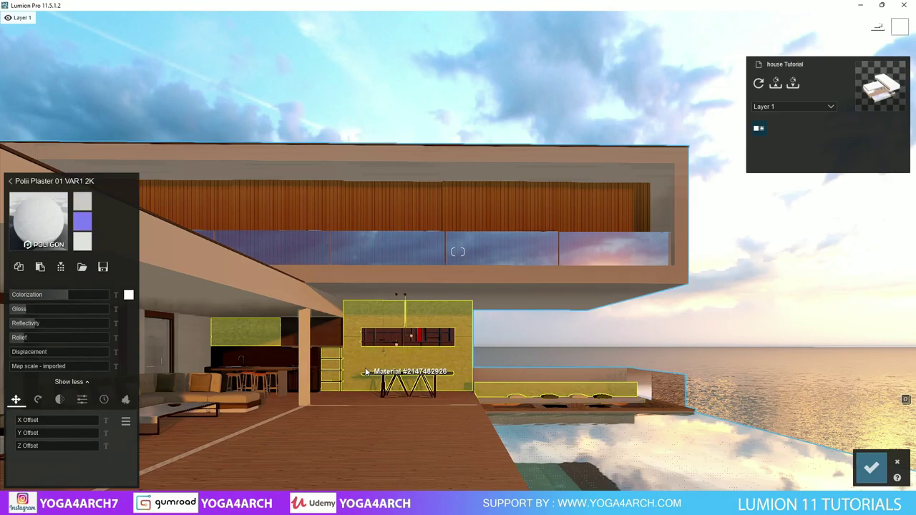
pyautogui.click(128, 294)
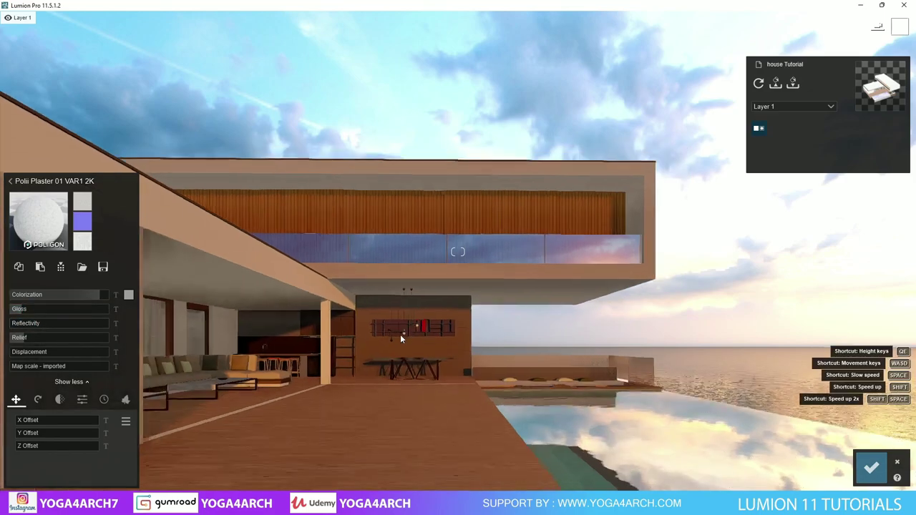
pyautogui.scroll(5, 400, 334)
pyautogui.click(429, 328)
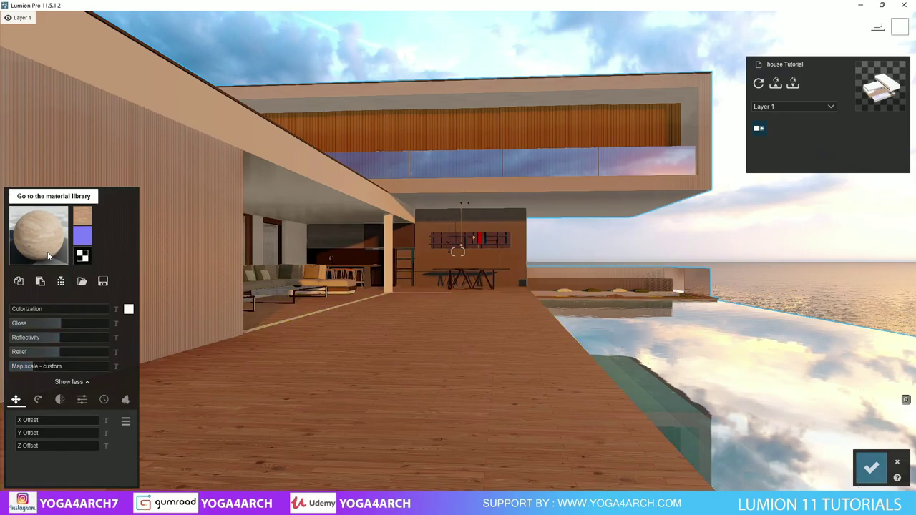
# - Try several wood plank materials on the living-room floor across the wood library pages
pyautogui.click(40, 196)
pyautogui.click(116, 458)
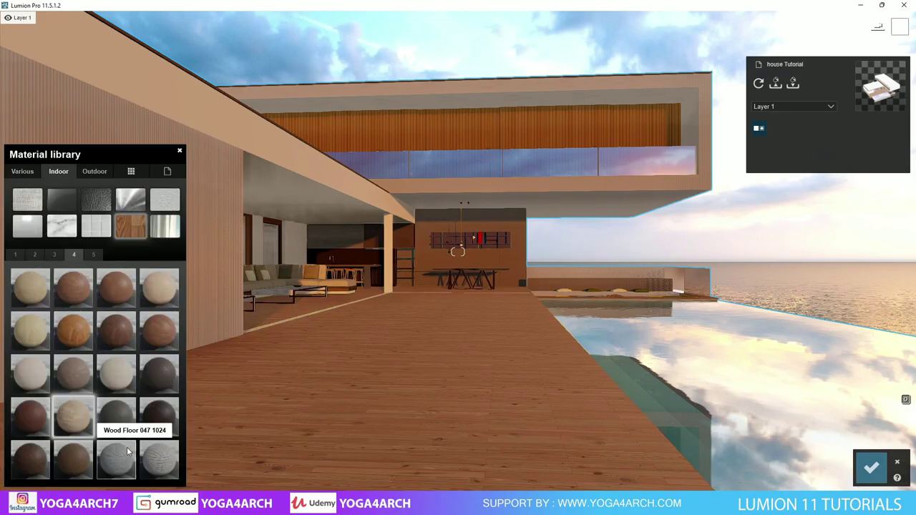
pyautogui.scroll(3, 322, 355)
pyautogui.scroll(3, 340, 337)
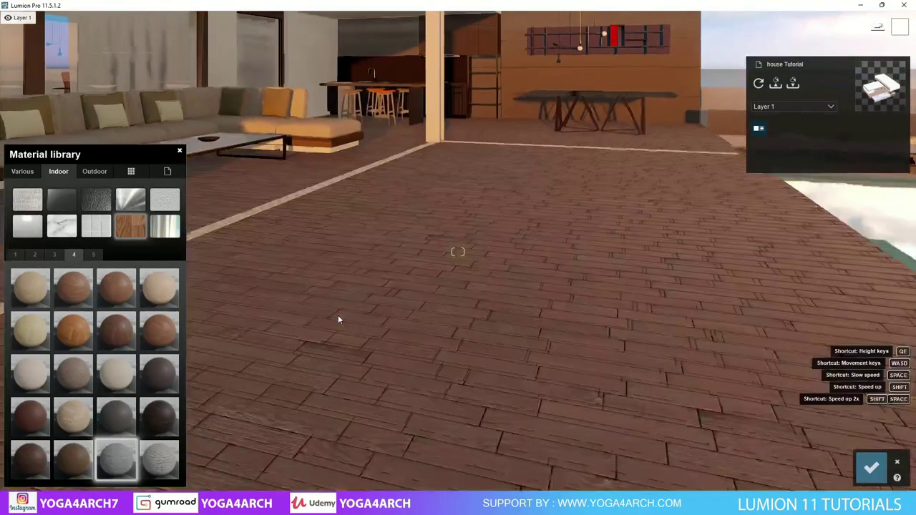
pyautogui.click(35, 255)
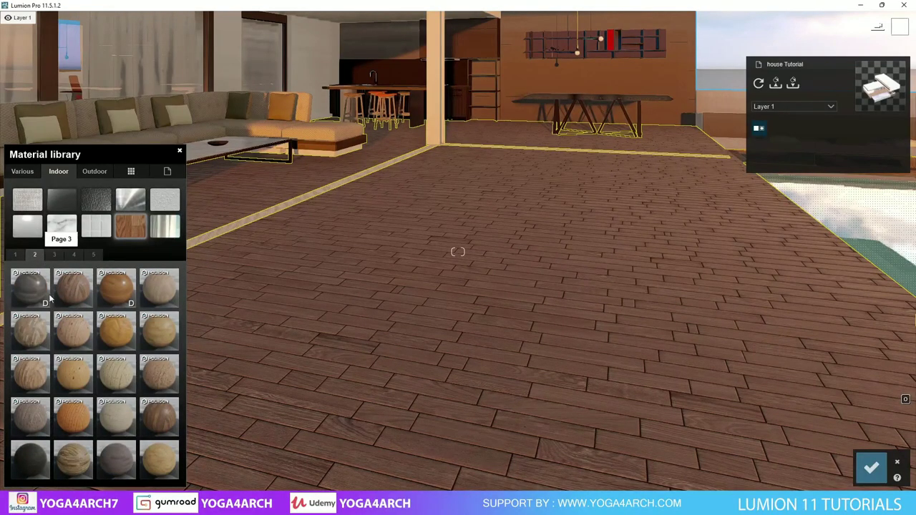
pyautogui.click(31, 419)
pyautogui.scroll(-2, 254, 385)
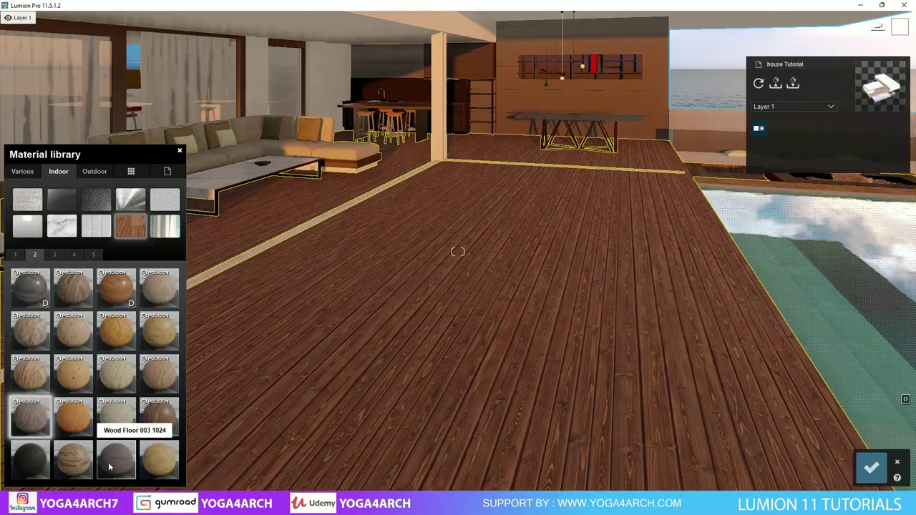
pyautogui.click(108, 462)
pyautogui.click(159, 287)
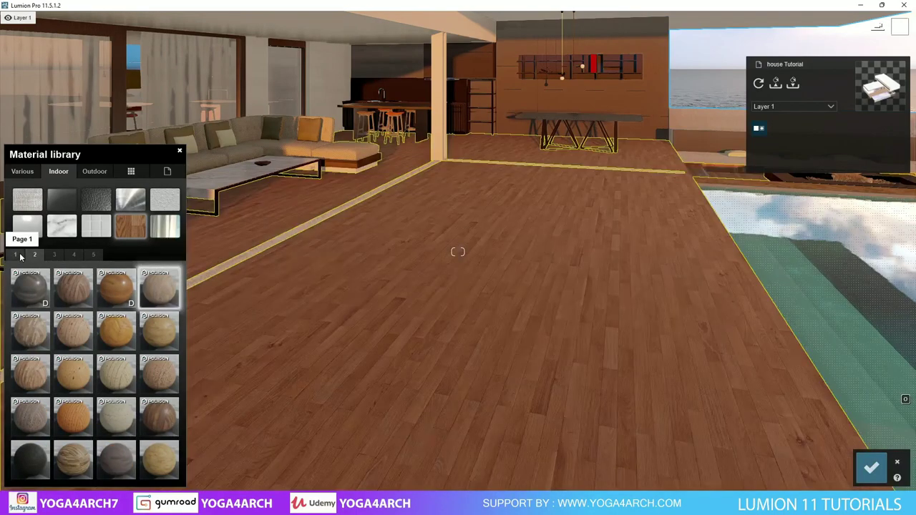
pyautogui.click(21, 257)
# - Apply the light Wood Floor 039 1024 planks to the floor and confirm the choice
pyautogui.click(114, 362)
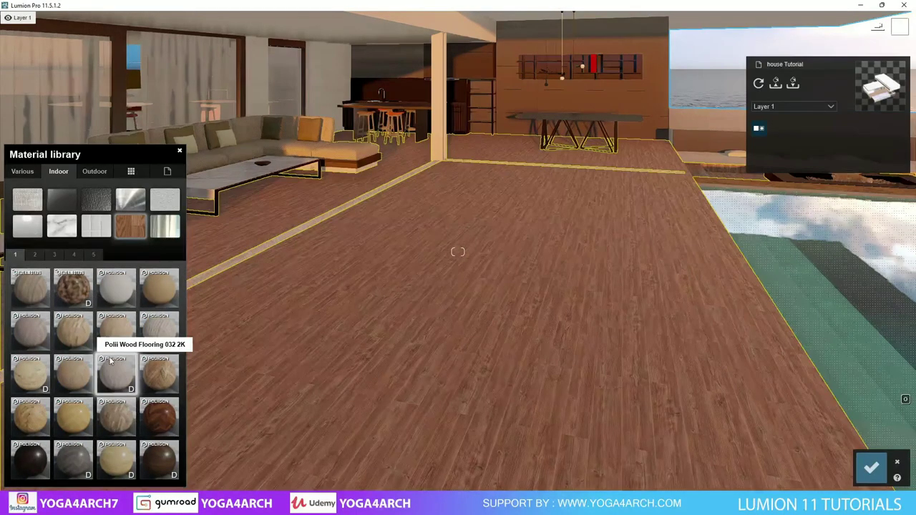
pyautogui.click(31, 335)
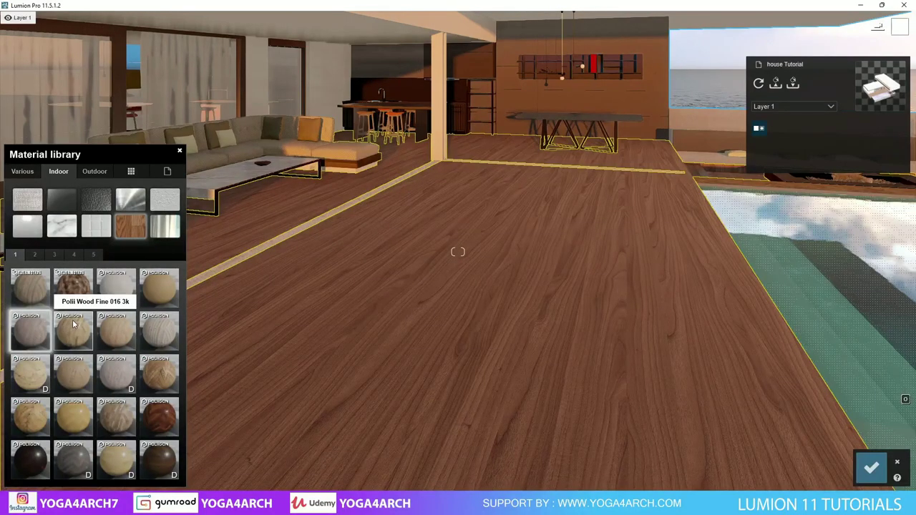
pyautogui.click(35, 256)
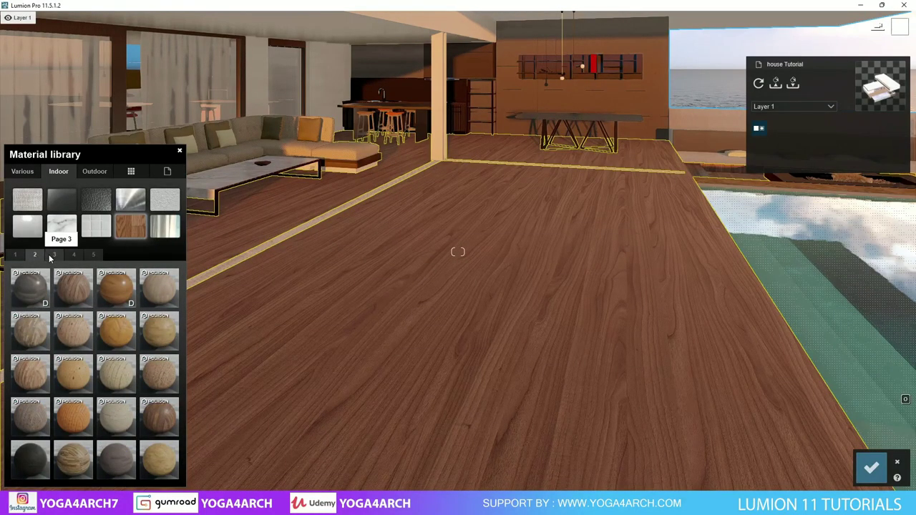
pyautogui.click(81, 255)
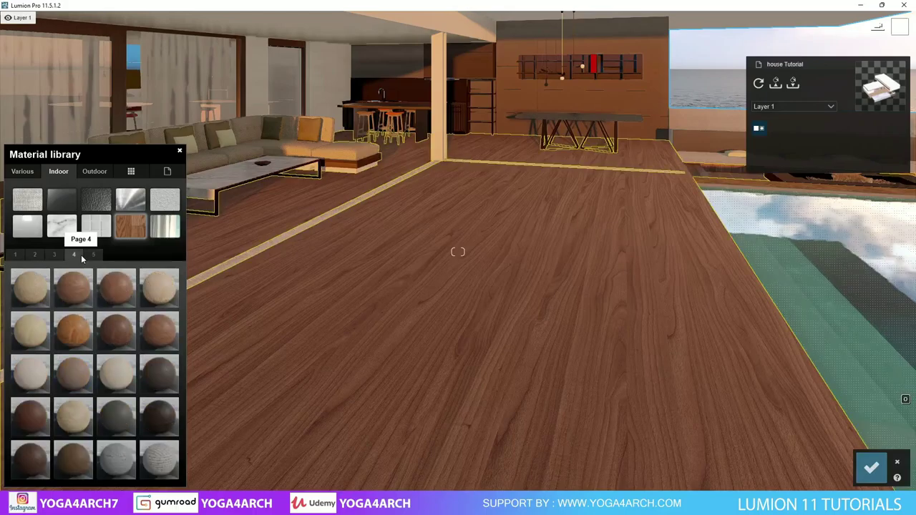
pyautogui.click(117, 452)
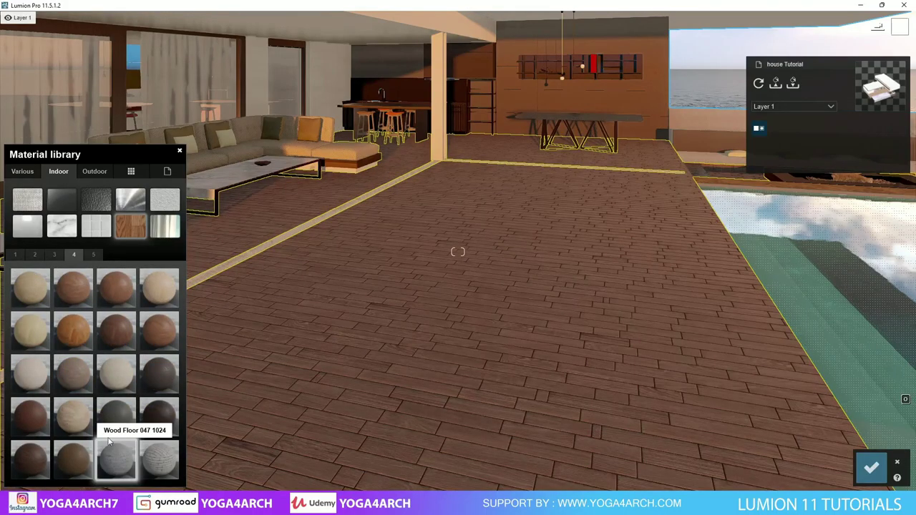
pyautogui.click(78, 415)
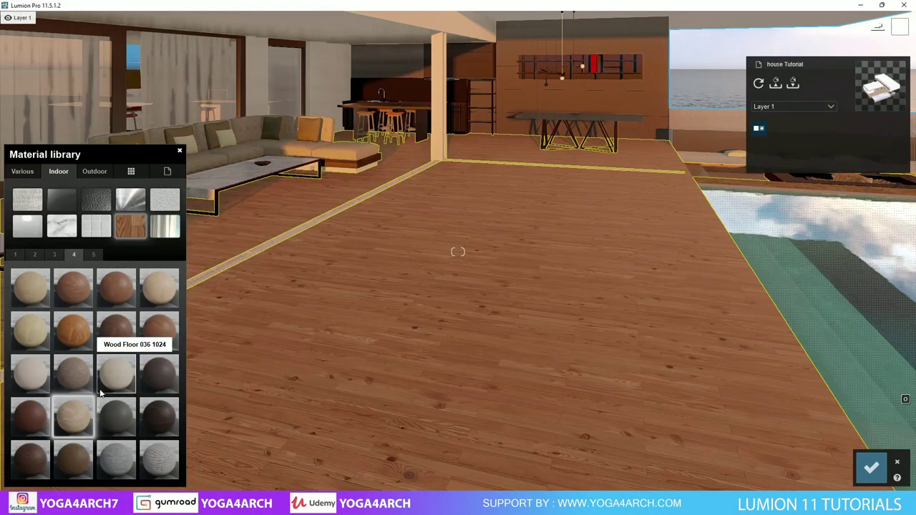
pyautogui.click(76, 414)
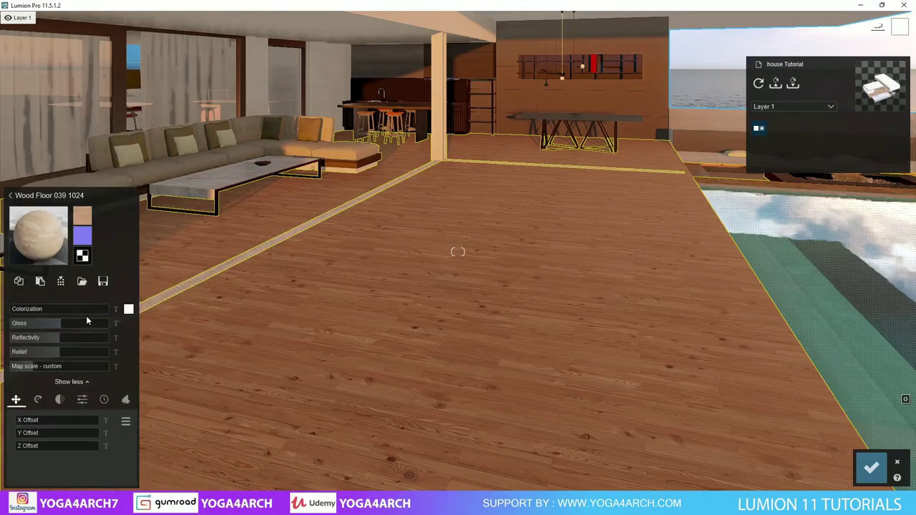
pyautogui.click(35, 312)
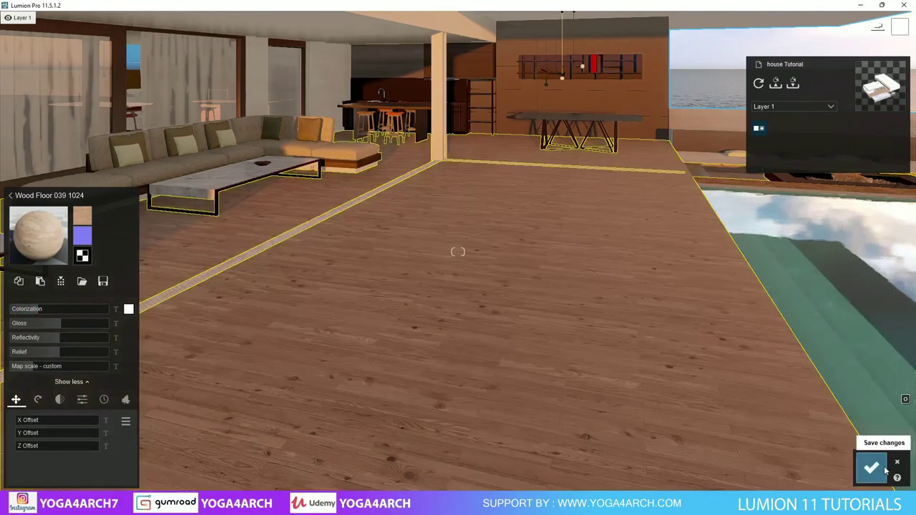
pyautogui.click(871, 468)
# - Raise Photo 1's sun height to 6.0° in the Sun effect
pyautogui.click(891, 469)
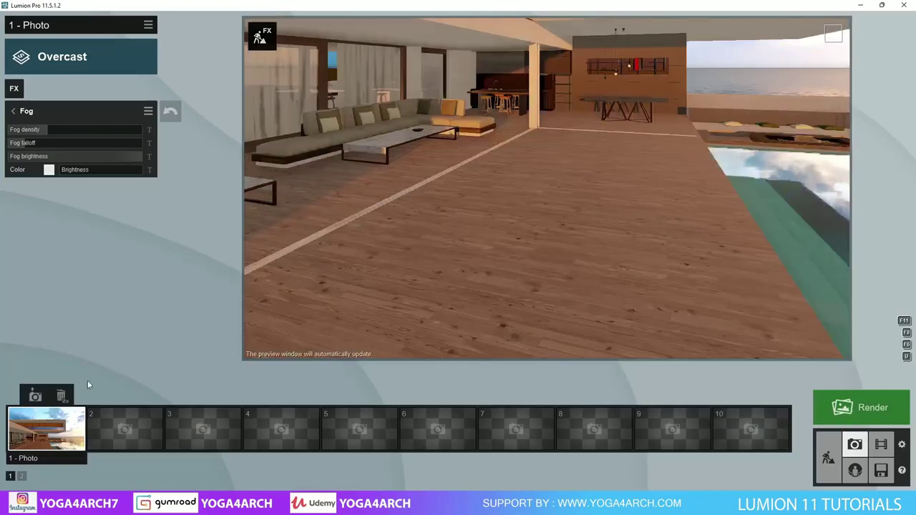
pyautogui.click(43, 428)
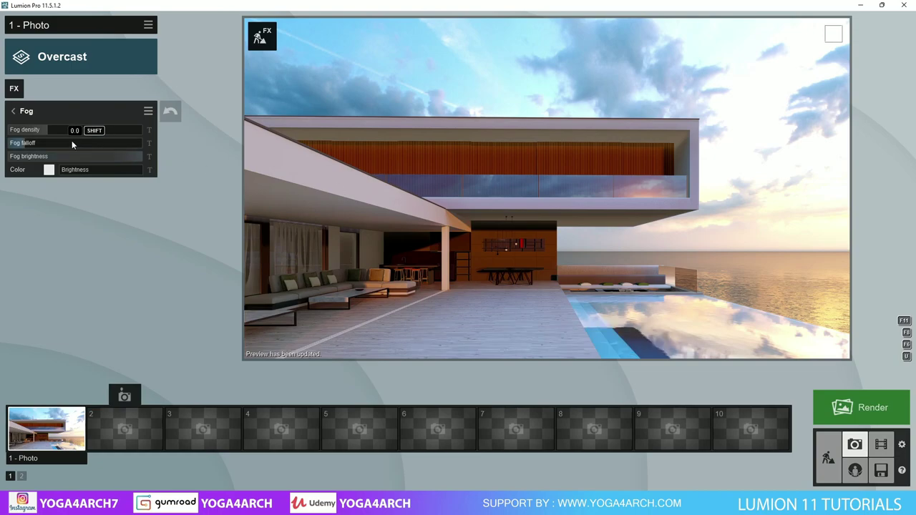
pyautogui.click(43, 107)
pyautogui.click(63, 104)
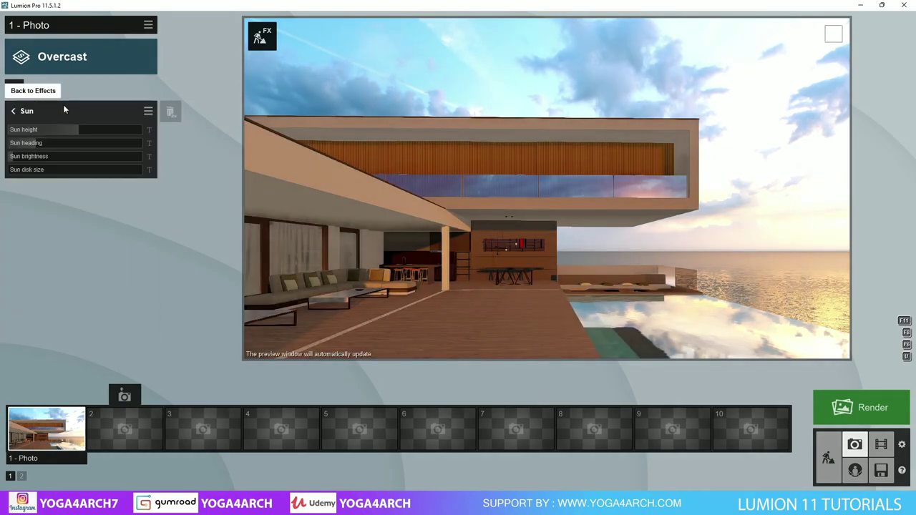
pyautogui.moveTo(55, 130); pyautogui.dragTo(80, 132)
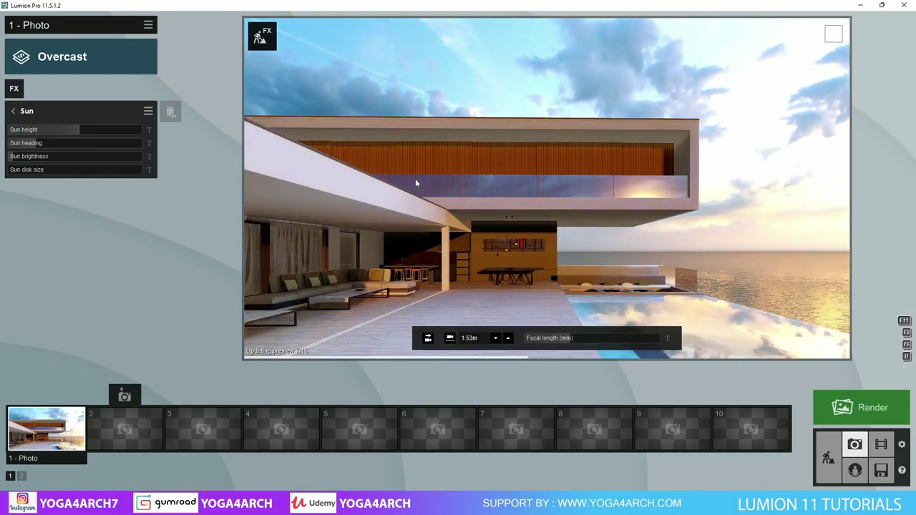
pyautogui.click(17, 158)
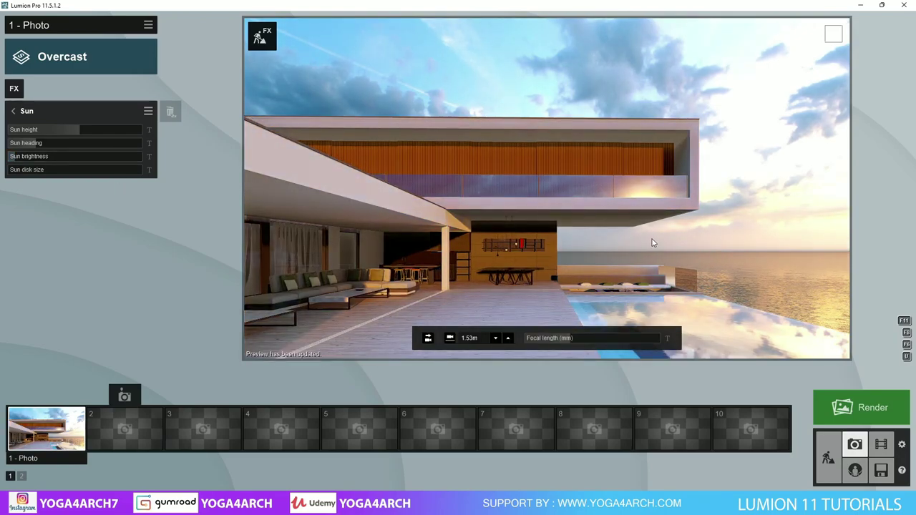
pyautogui.click(828, 458)
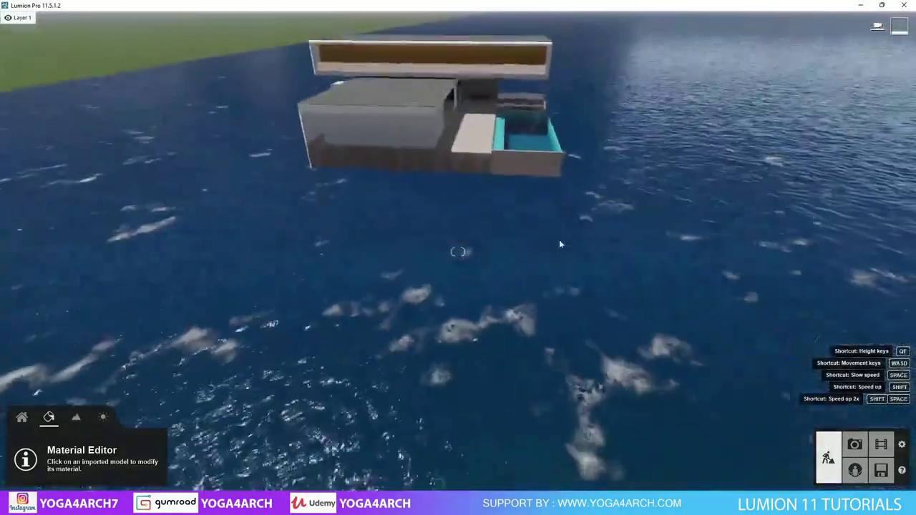
# - Paint raised terrain under the house with the Raise height tool to form a large grassy island
pyautogui.moveTo(561, 245); pyautogui.dragTo(554, 195, button='right')
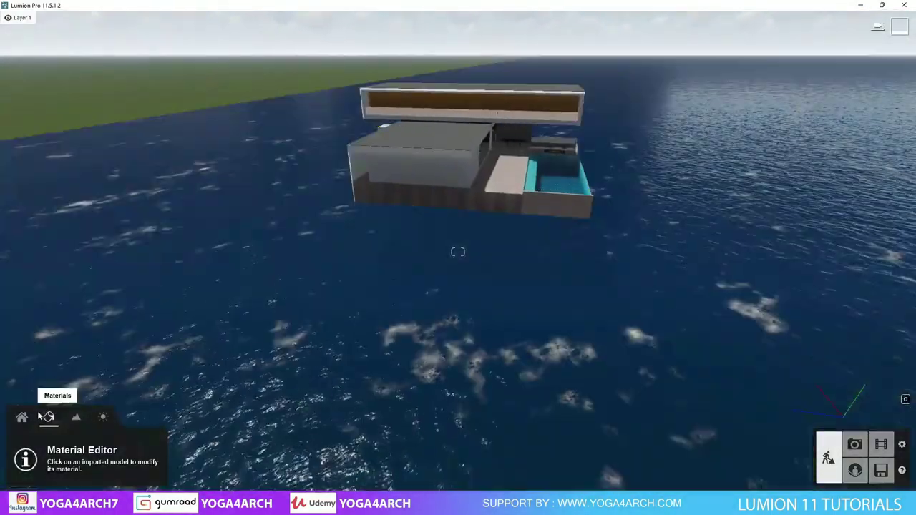
pyautogui.click(76, 417)
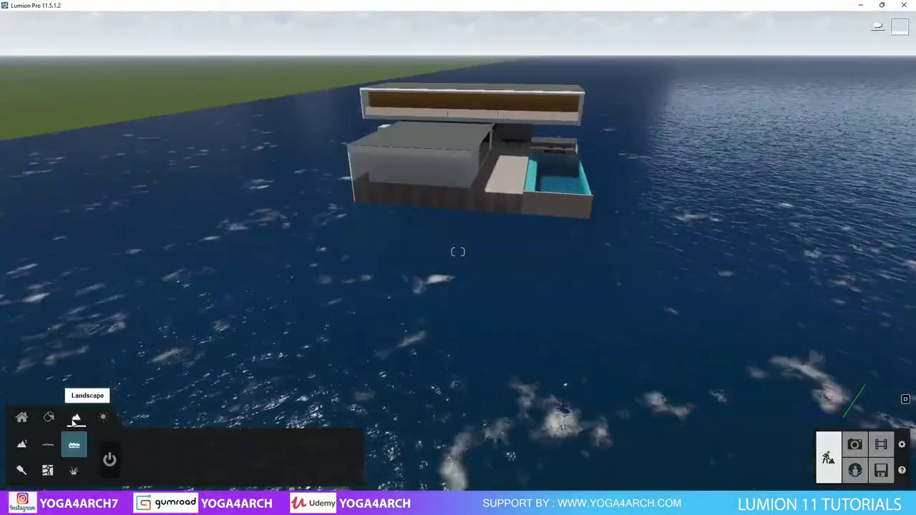
pyautogui.click(110, 457)
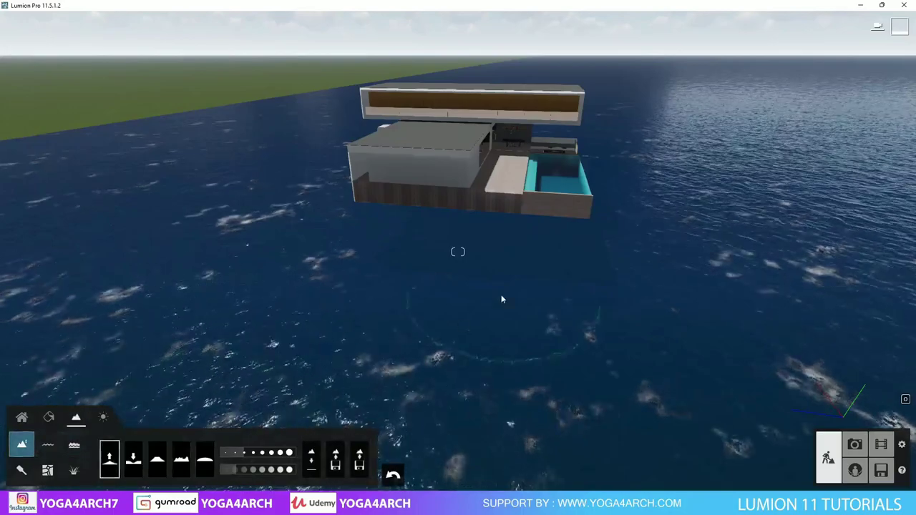
pyautogui.moveTo(501, 294)
pyautogui.mouseDown()
pyautogui.moveTo(507, 285)
pyautogui.moveTo(513, 383)
pyautogui.moveTo(480, 411)
pyautogui.mouseUp()
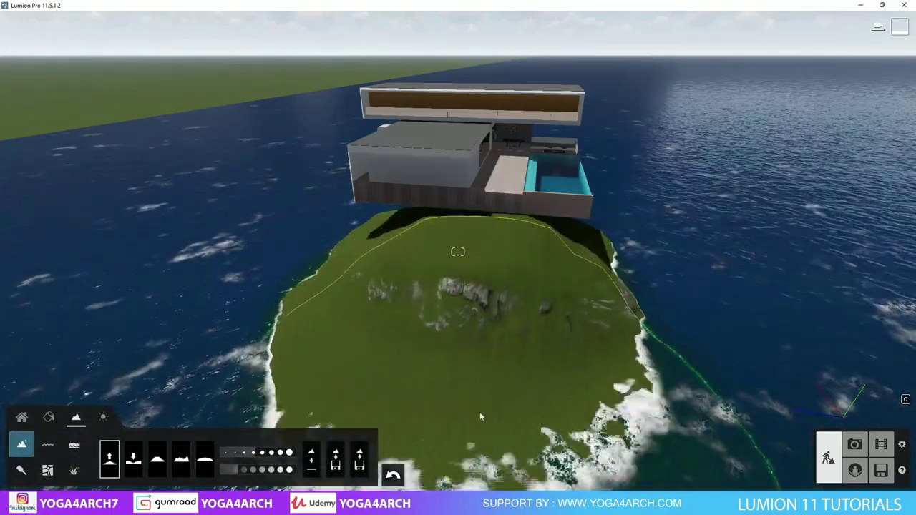
pyautogui.moveTo(386, 264); pyautogui.dragTo(300, 258, button='right')
pyautogui.moveTo(458, 252); pyautogui.dragTo(757, 306, button='right')
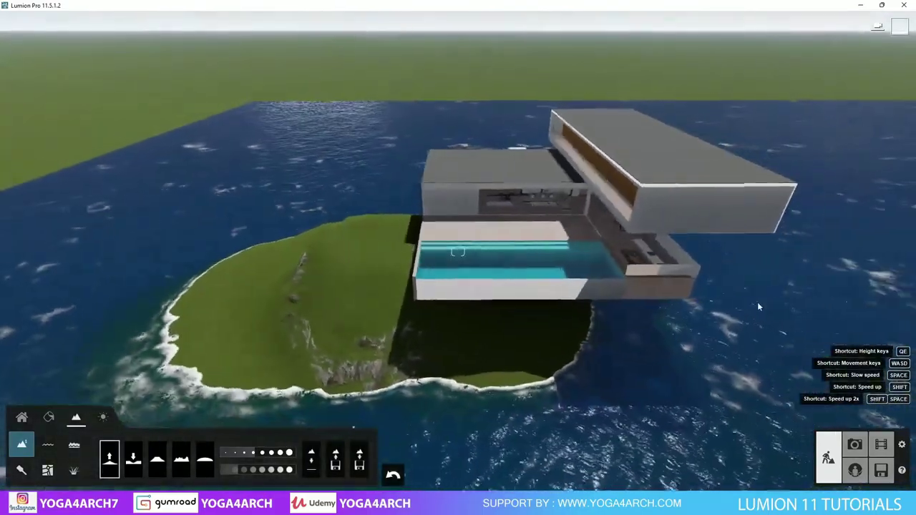
pyautogui.moveTo(759, 306); pyautogui.dragTo(702, 266)
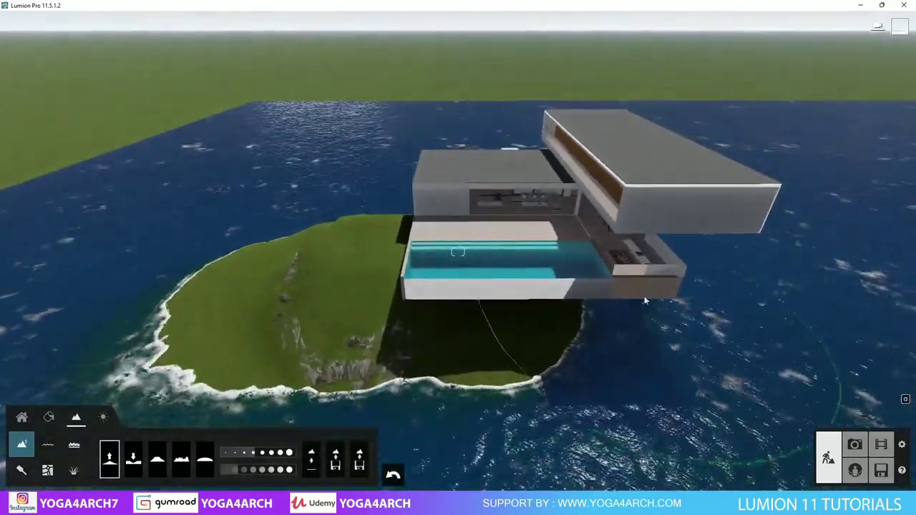
pyautogui.press('w')
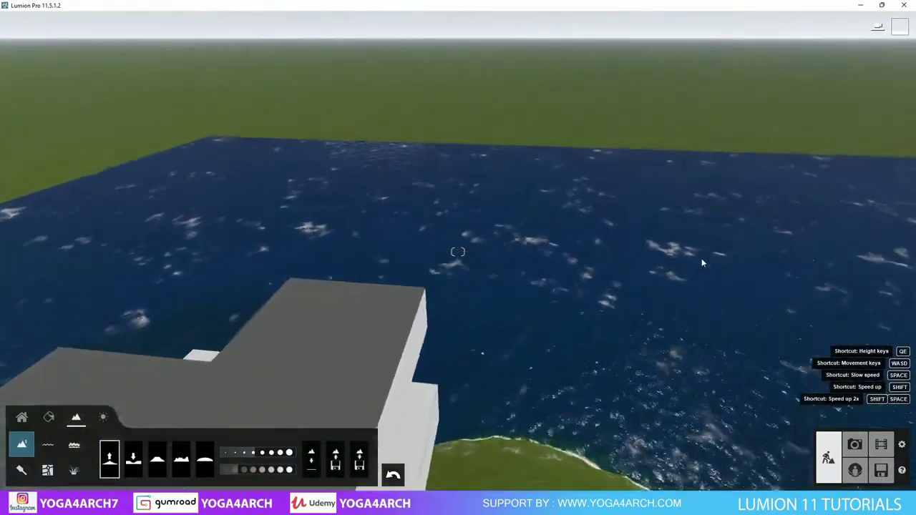
pyautogui.moveTo(702, 263); pyautogui.dragTo(576, 264, button='right')
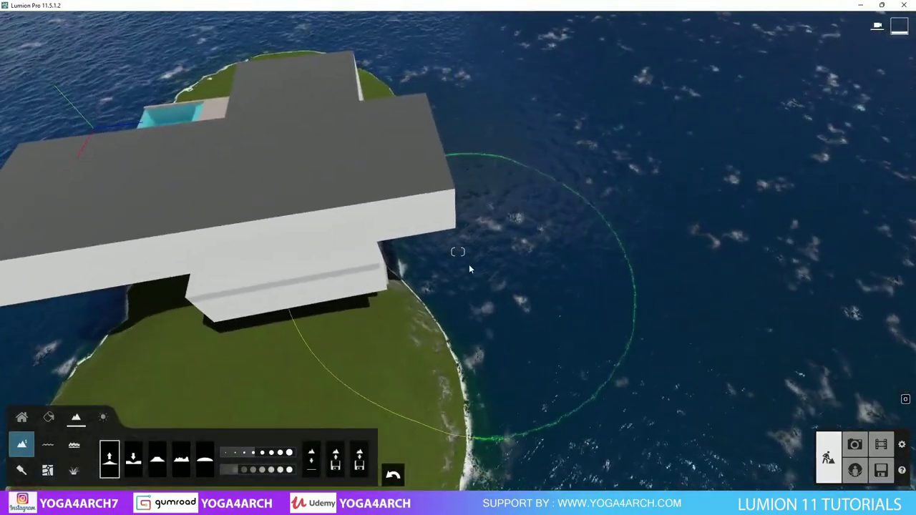
pyautogui.moveTo(469, 270); pyautogui.dragTo(535, 282)
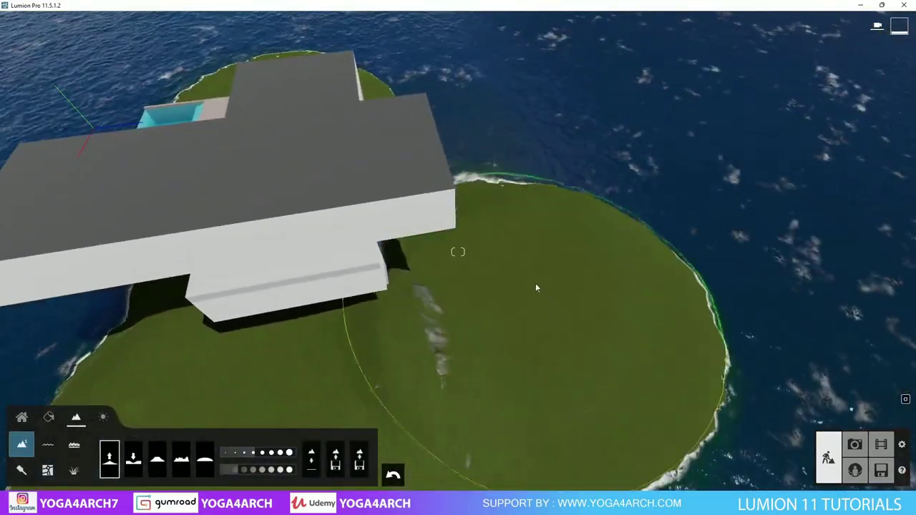
# - Place a large fine-detail tree right of the house and a Sydney blue gum 004 in front
pyautogui.click(855, 445)
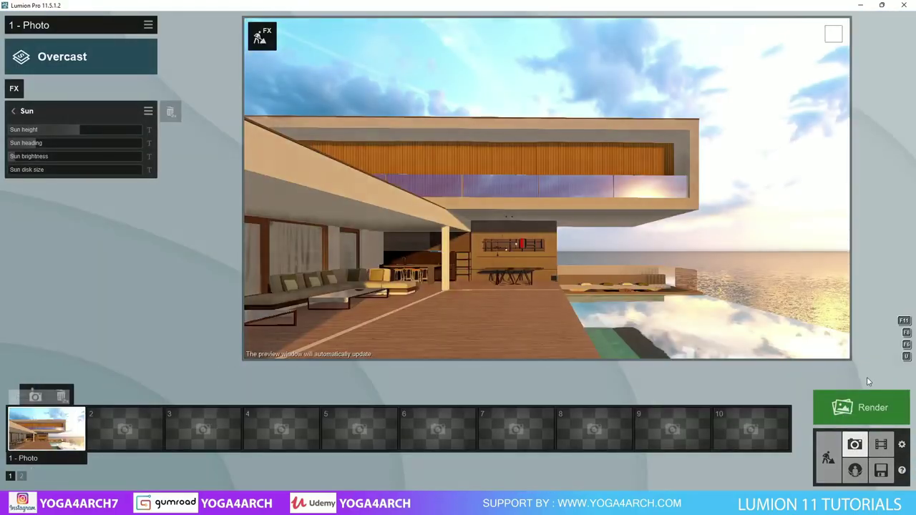
pyautogui.click(828, 452)
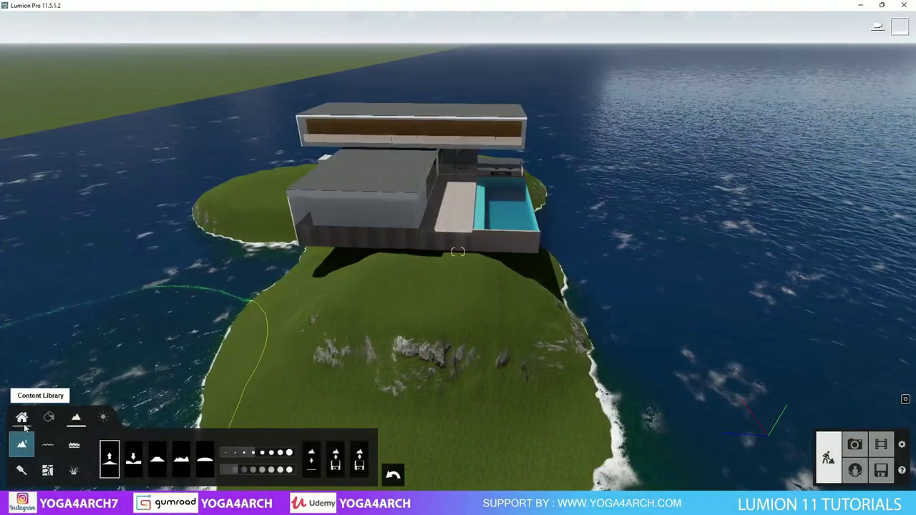
pyautogui.click(22, 422)
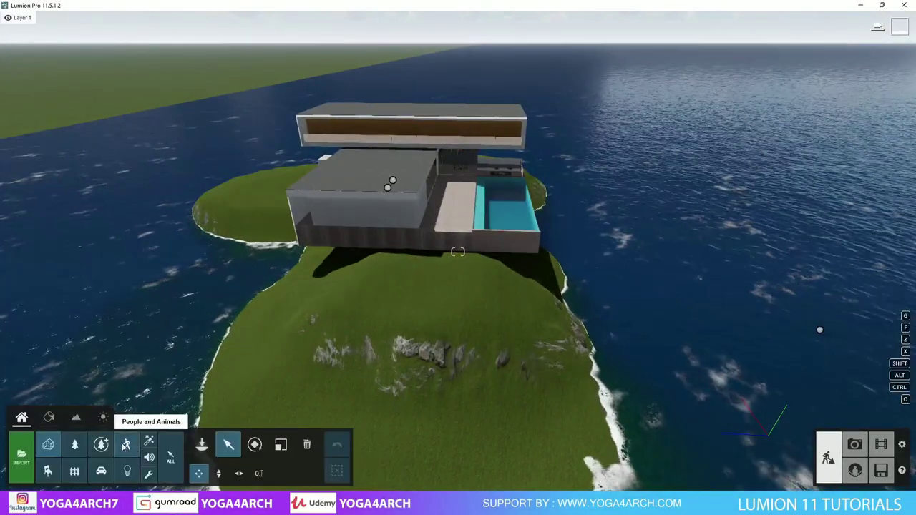
pyautogui.click(104, 445)
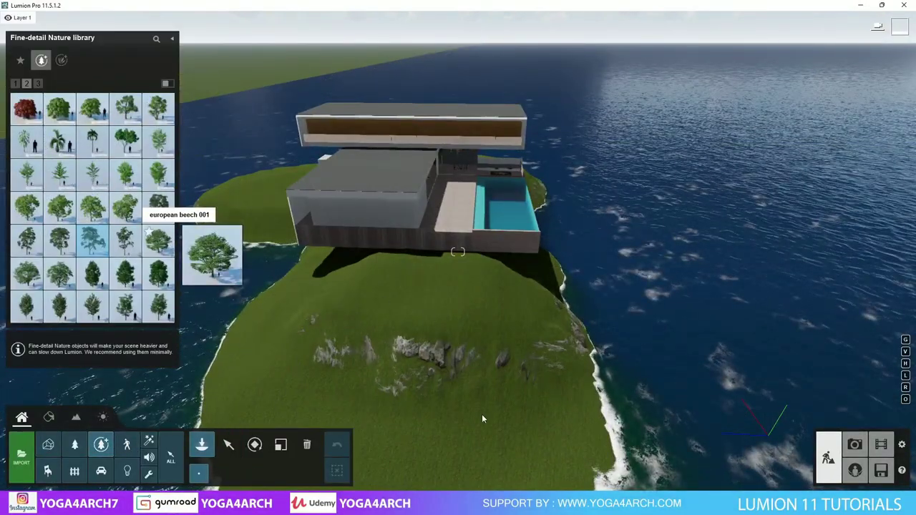
pyautogui.click(573, 412)
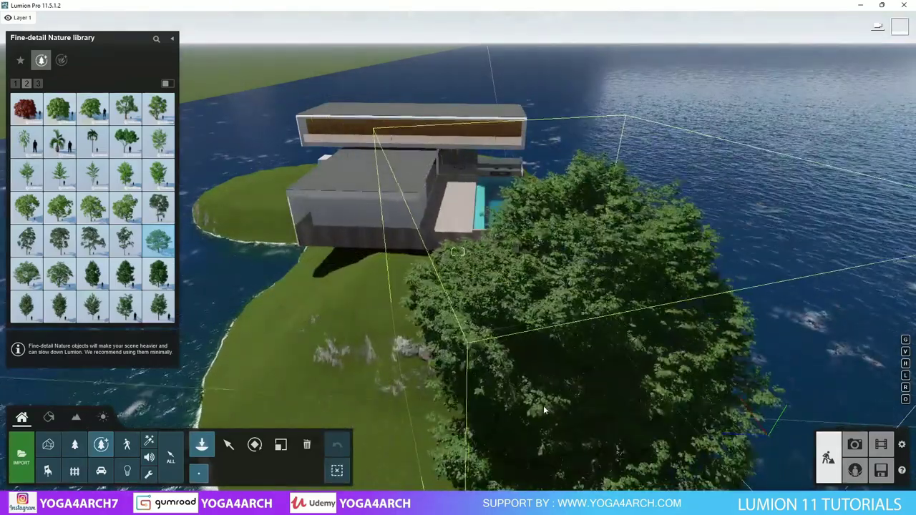
pyautogui.click(93, 240)
pyautogui.click(489, 312)
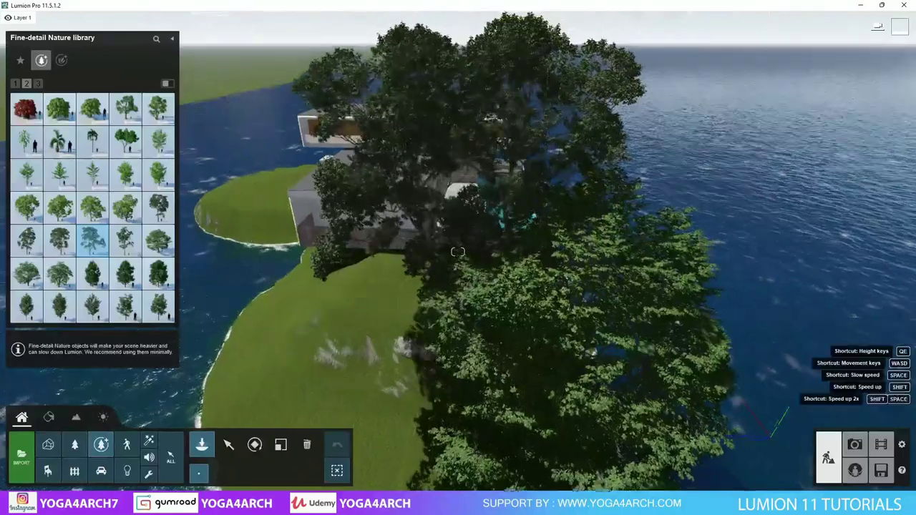
# - Add a leafy tree left of the house and another tree near the island edge
pyautogui.scroll(-10, 320, 223)
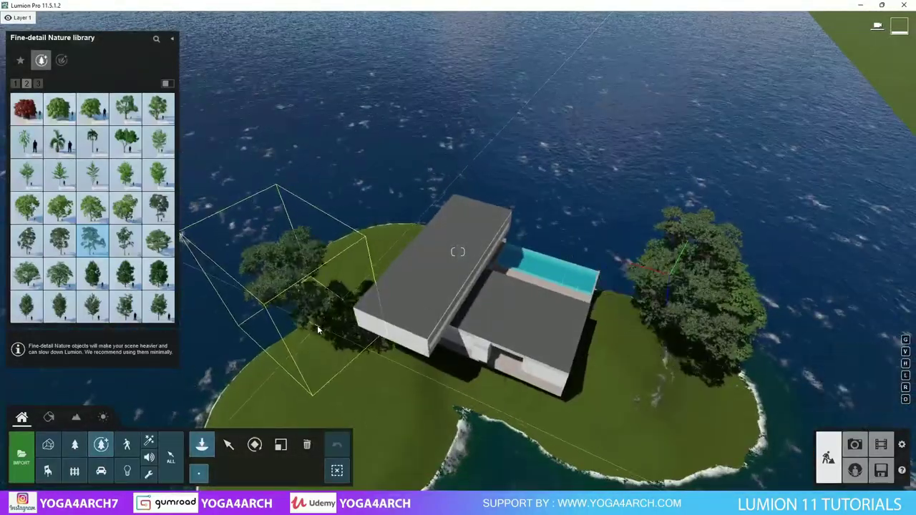
pyautogui.click(92, 207)
pyautogui.click(333, 286)
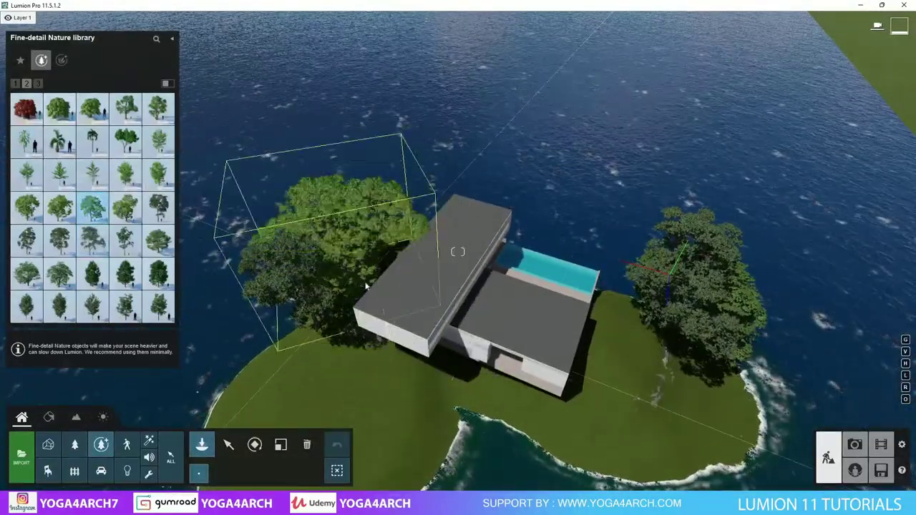
pyautogui.scroll(5, 365, 287)
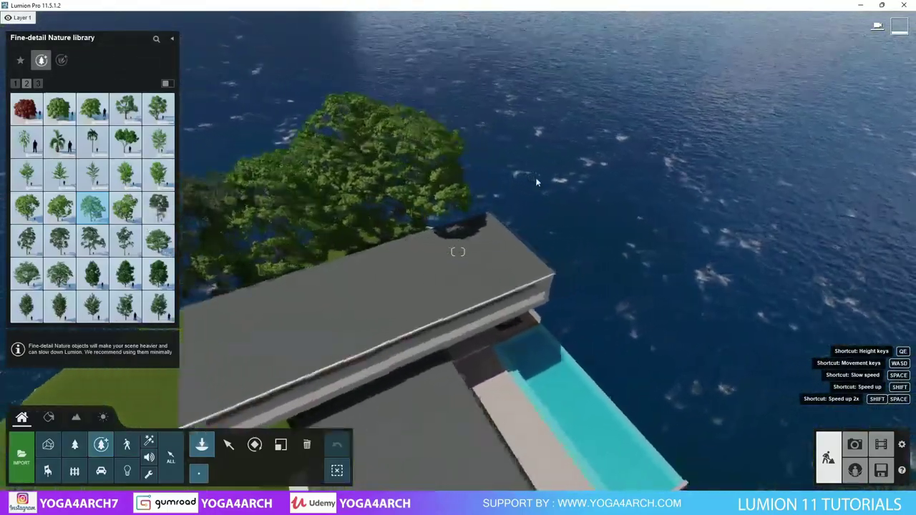
pyautogui.moveTo(537, 182); pyautogui.dragTo(523, 350, button='right')
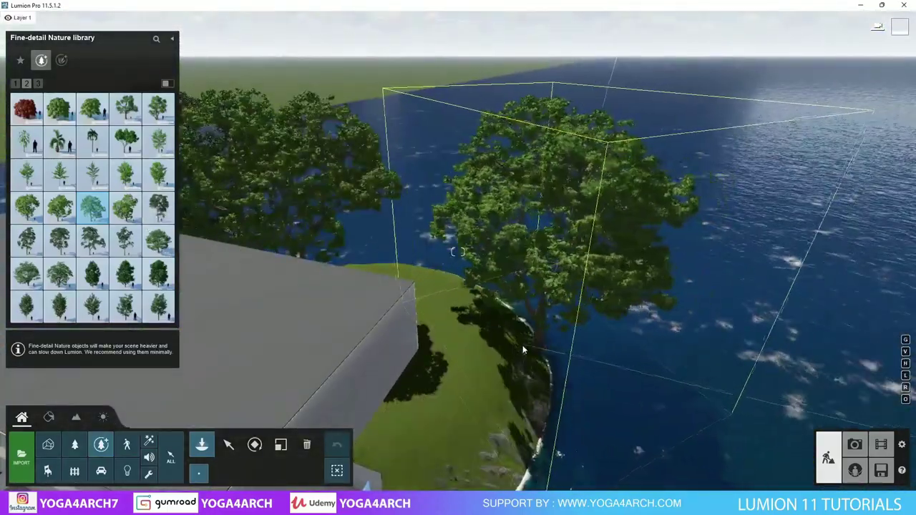
pyautogui.scroll(-5, 333, 251)
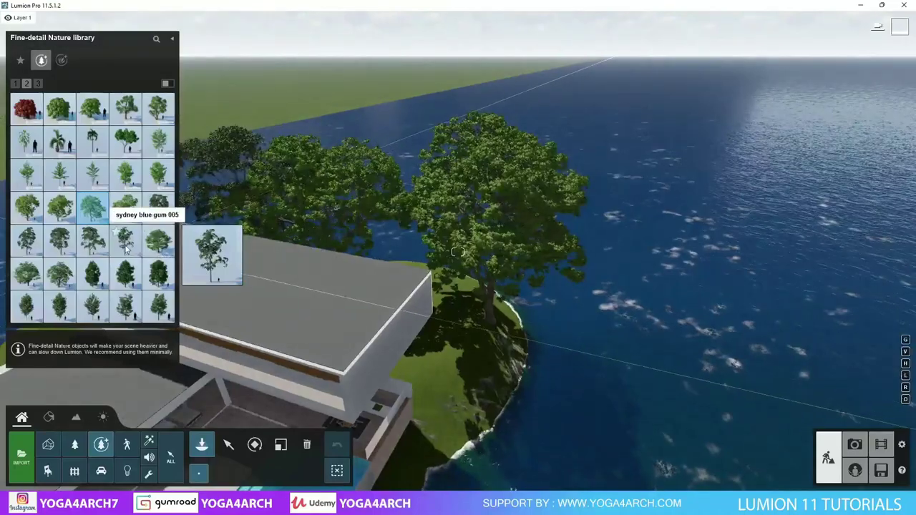
pyautogui.click(452, 361)
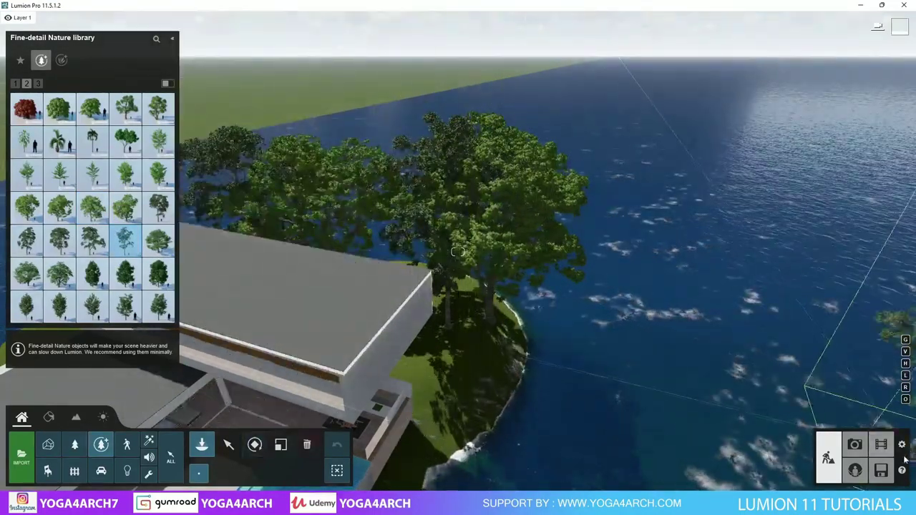
pyautogui.click(855, 444)
# - Lower the sweet chestnut 003 tree with the Move tool's height handle and recheck the saved photo view
pyautogui.click(46, 428)
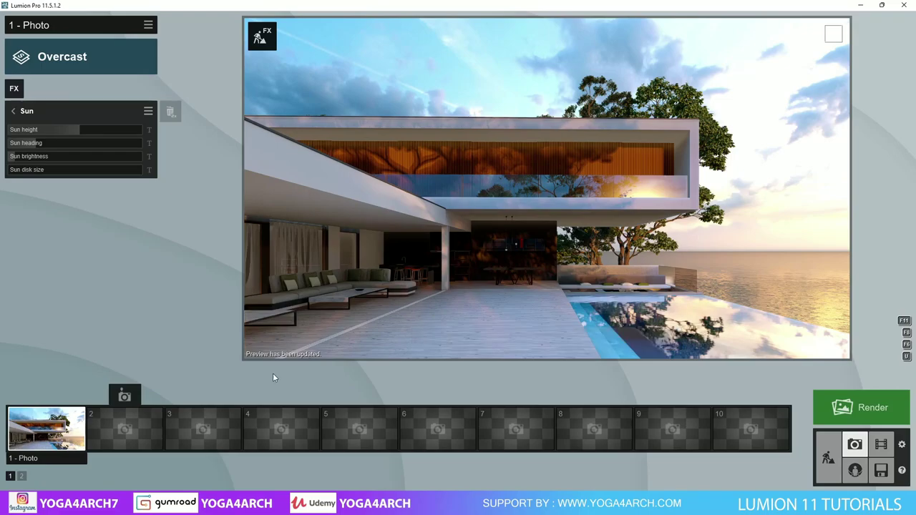
pyautogui.click(830, 447)
pyautogui.click(228, 444)
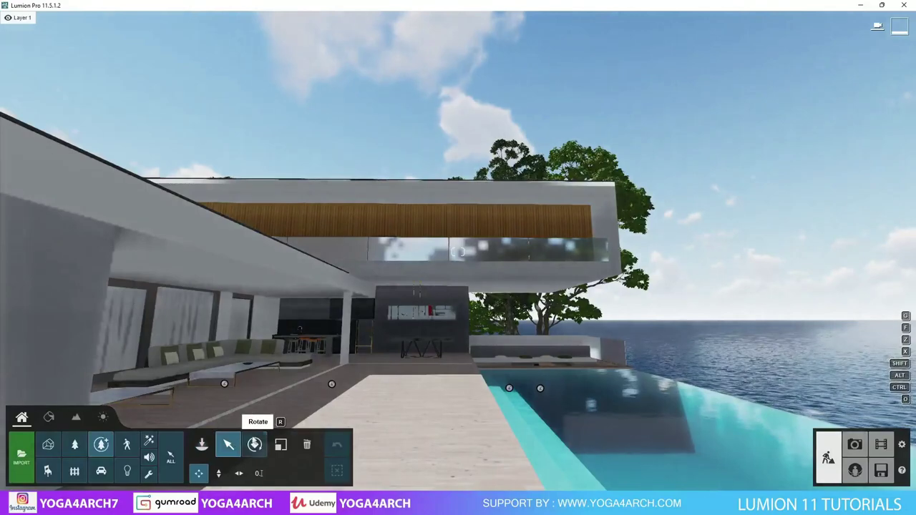
pyautogui.moveTo(539, 388); pyautogui.dragTo(542, 441)
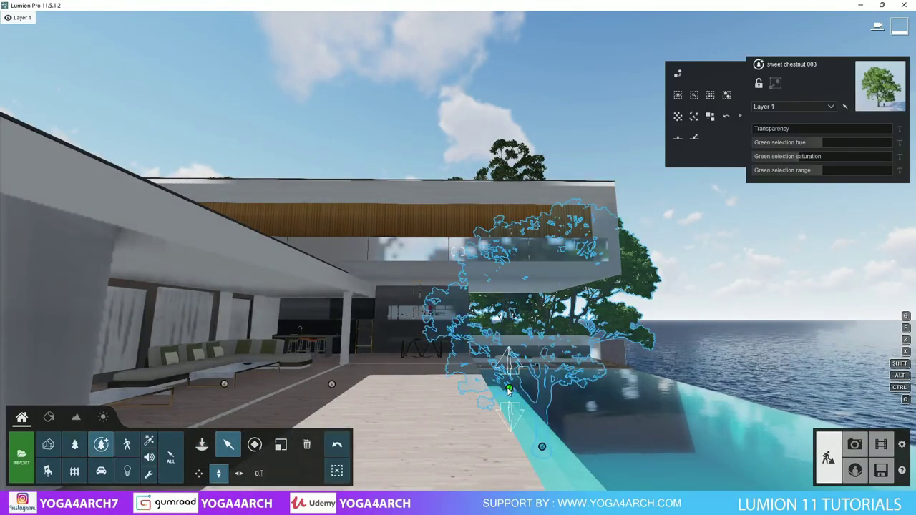
pyautogui.click(509, 375)
pyautogui.click(510, 374)
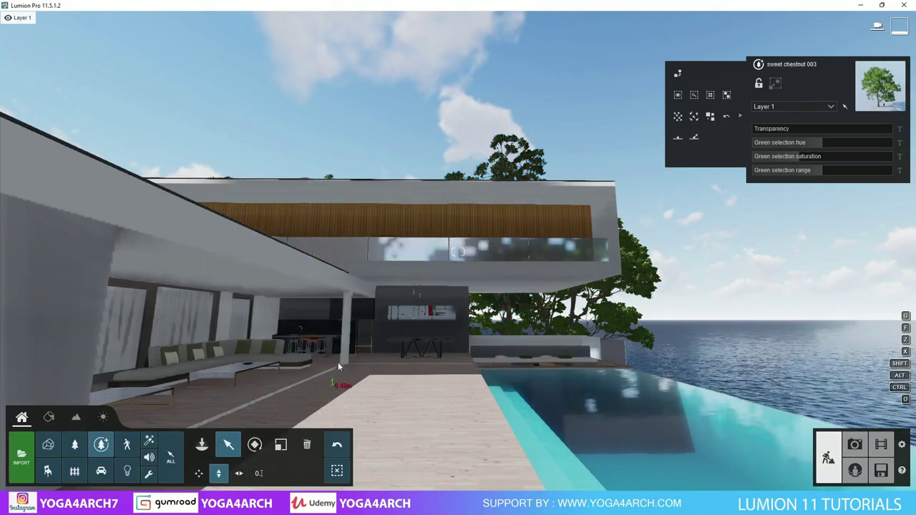
pyautogui.click(358, 244)
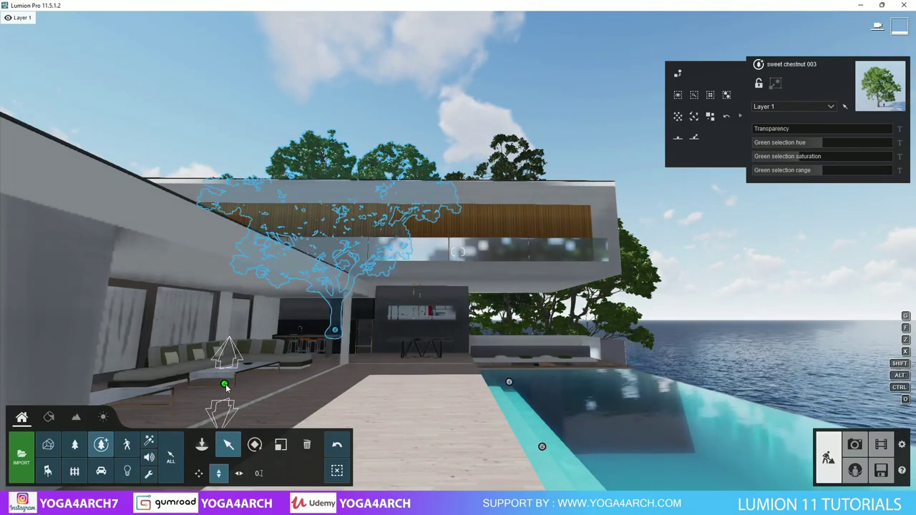
pyautogui.click(854, 445)
pyautogui.click(61, 427)
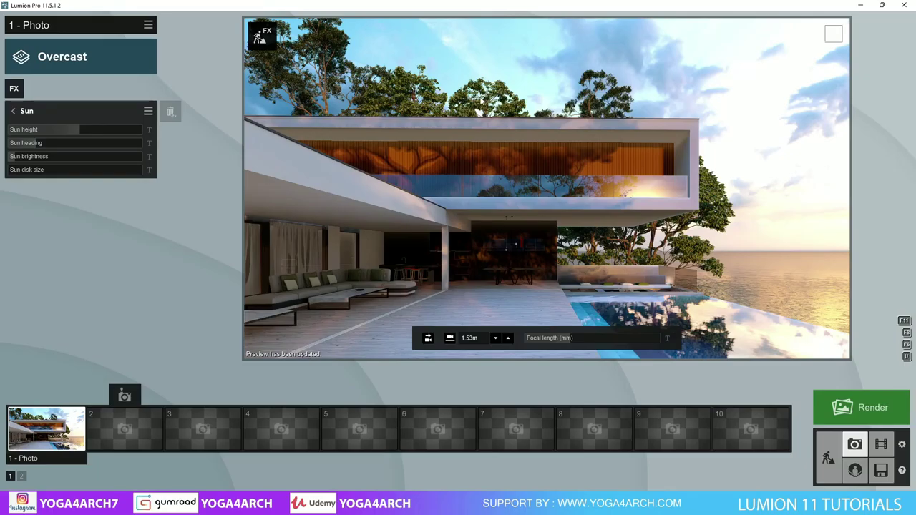
# - Move the sweet chestnut tree 13.69 m and the European beech 001 tree 11.56 m across the island
pyautogui.click(831, 458)
pyautogui.press('w')
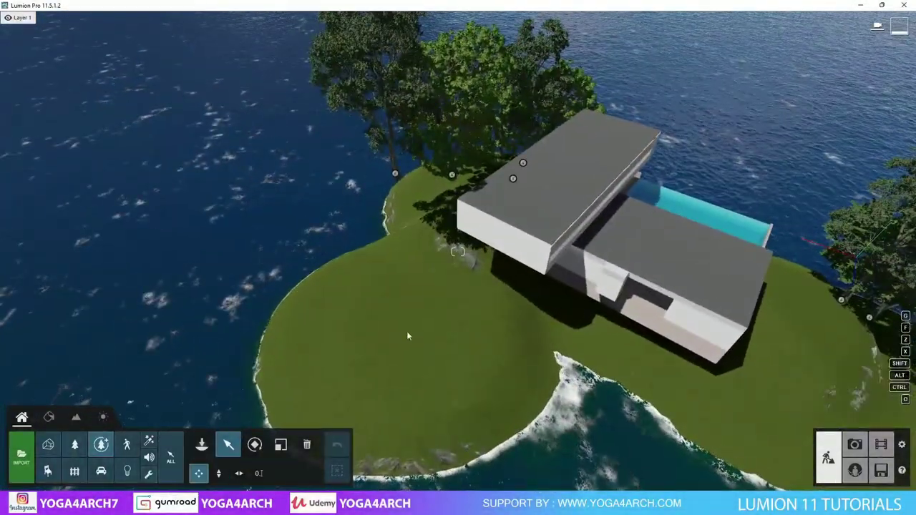
pyautogui.moveTo(451, 174); pyautogui.dragTo(392, 246)
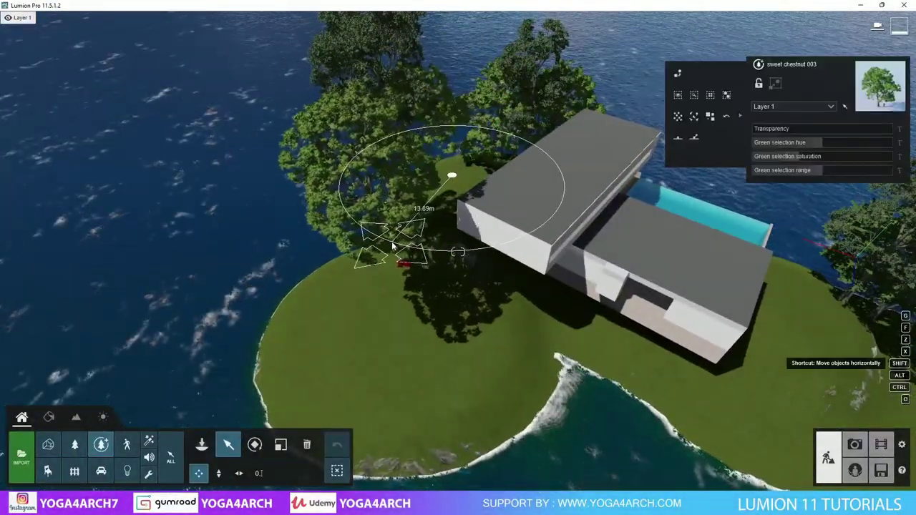
pyautogui.moveTo(393, 245); pyautogui.dragTo(547, 231, button='right')
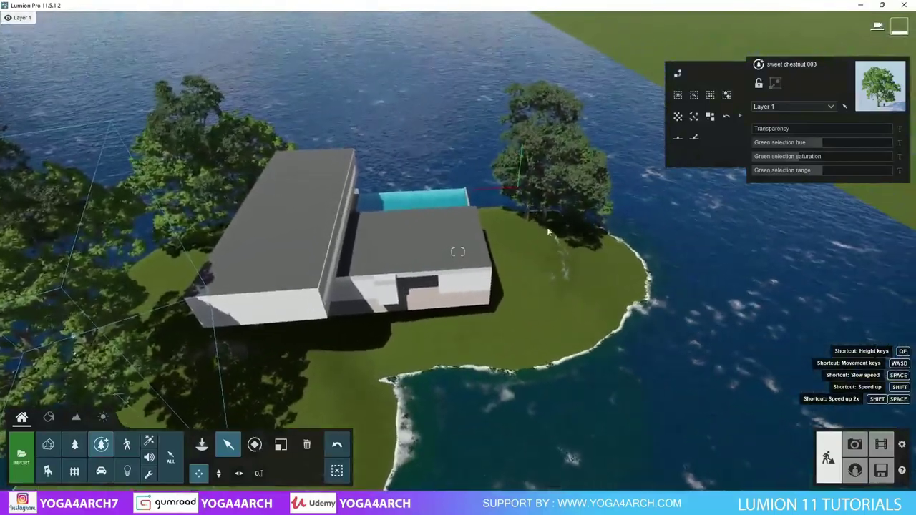
pyautogui.click(548, 231)
pyautogui.moveTo(544, 220); pyautogui.dragTo(619, 269)
pyautogui.click(854, 445)
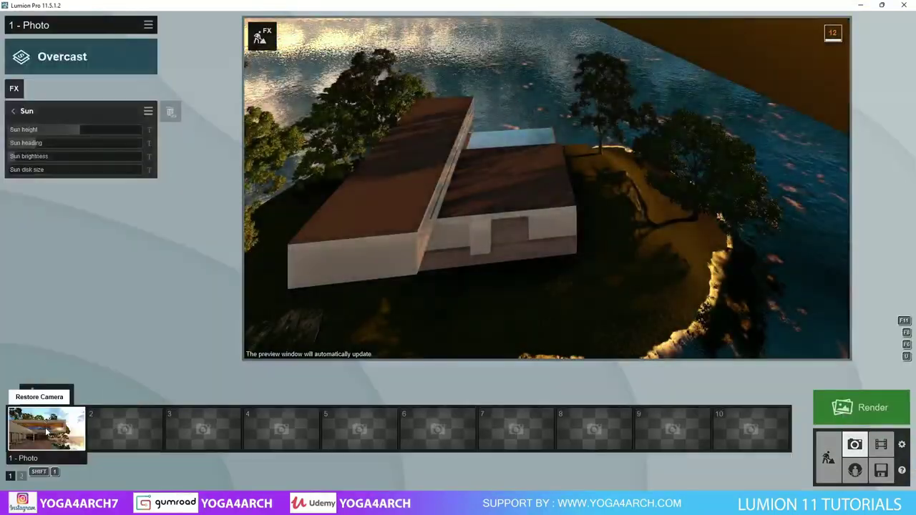
pyautogui.click(46, 432)
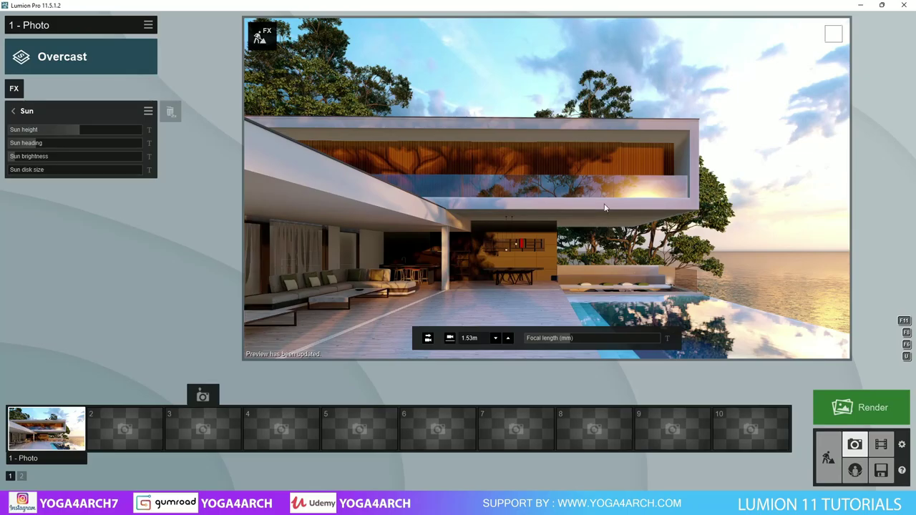
pyautogui.click(830, 458)
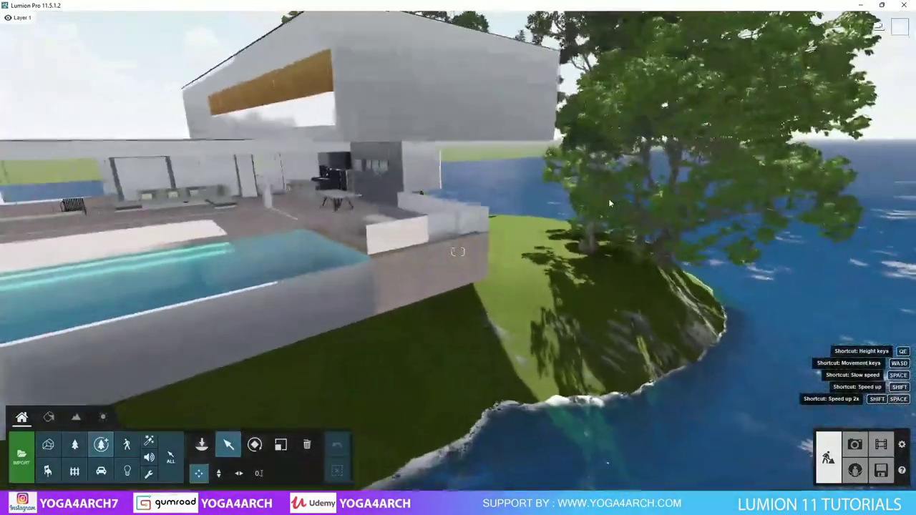
pyautogui.press('a')
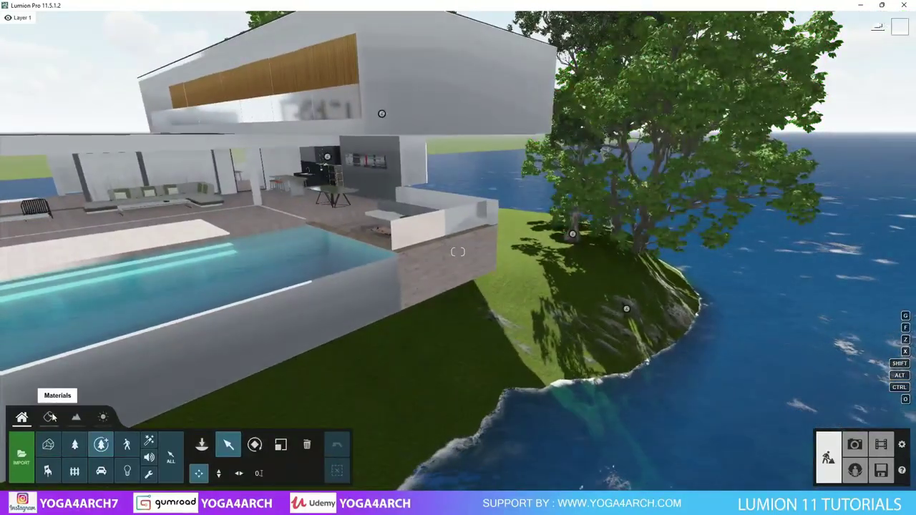
pyautogui.click(50, 417)
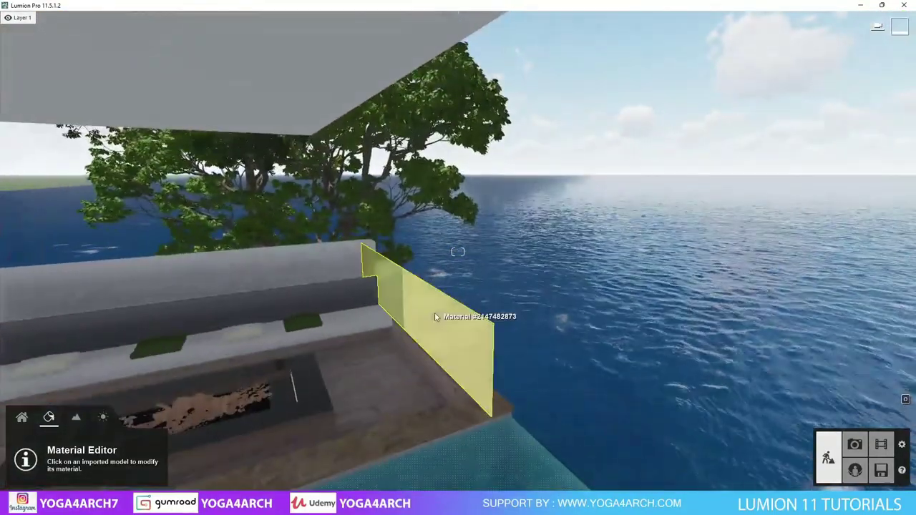
pyautogui.click(436, 317)
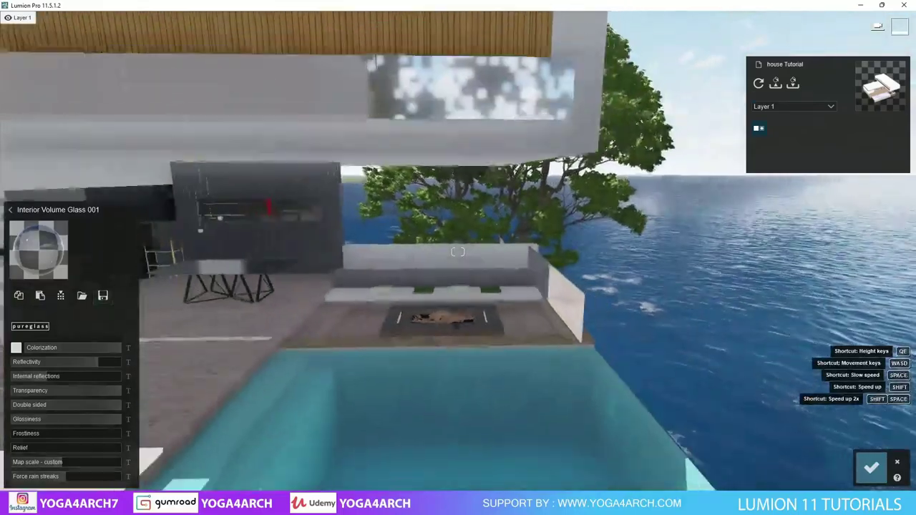
pyautogui.moveTo(422, 287); pyautogui.dragTo(422, 270, button='right')
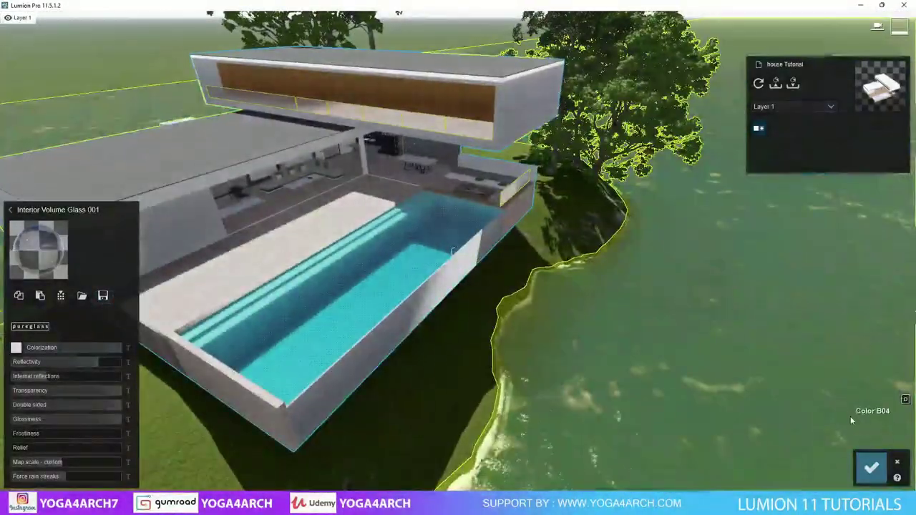
pyautogui.click(871, 467)
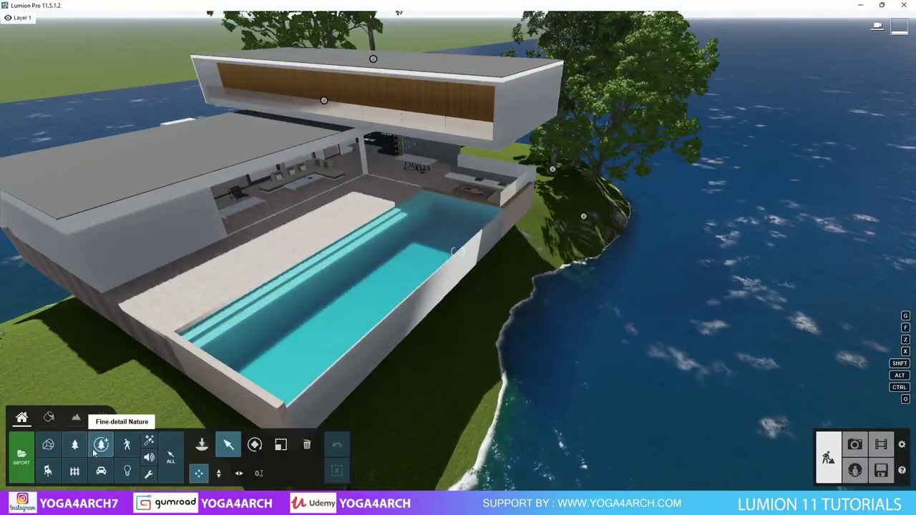
# - Plant a fine-detail Sydney blue gum 004 tree to the left of the house
pyautogui.click(94, 450)
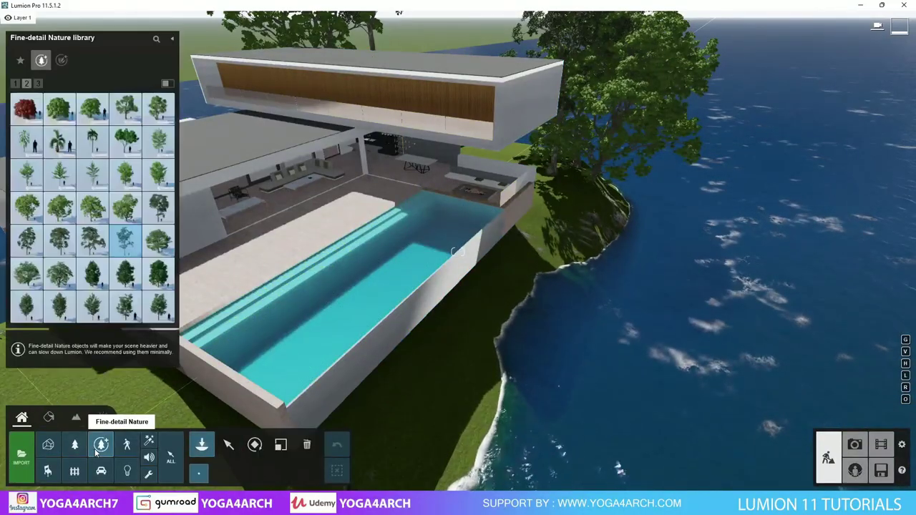
pyautogui.click(86, 242)
pyautogui.press('w')
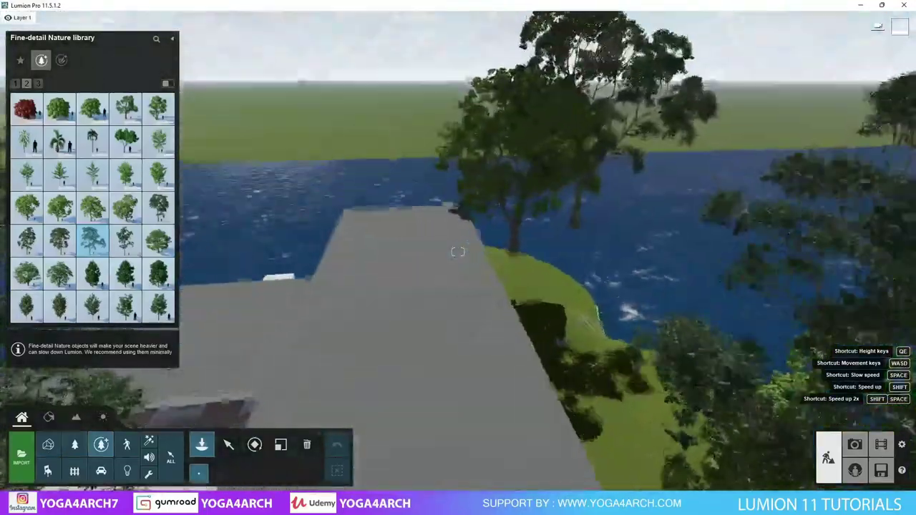
pyautogui.moveTo(501, 272); pyautogui.dragTo(519, 315, button='right')
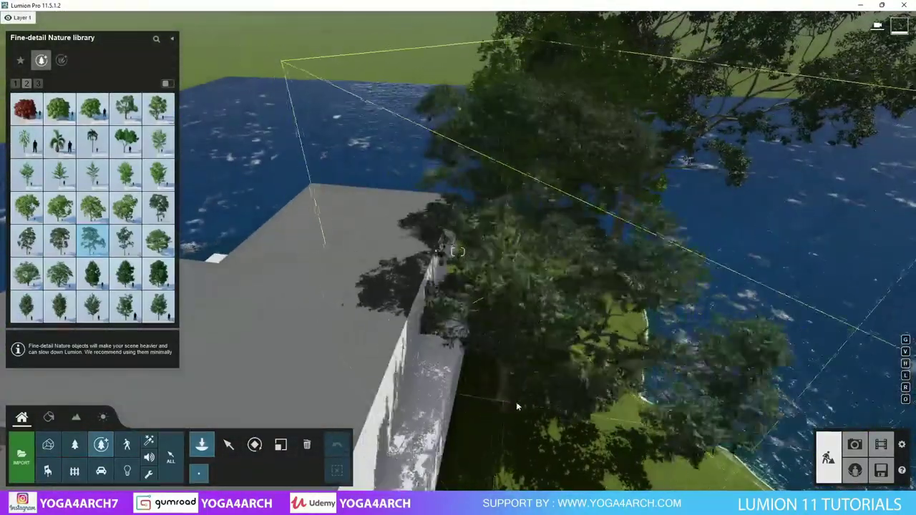
pyautogui.press('s')
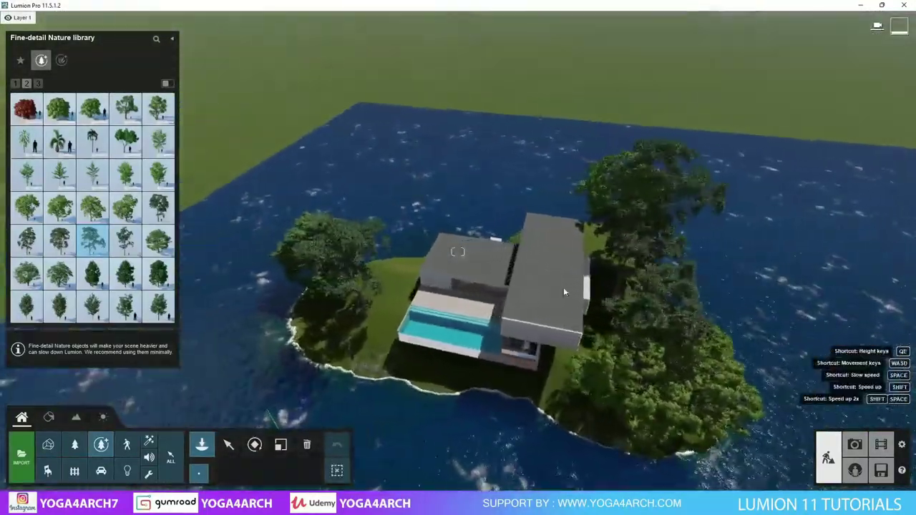
pyautogui.click(402, 257)
# - Plant a fine-detail palm tree at the edge of the infinity pool
pyautogui.press('w')
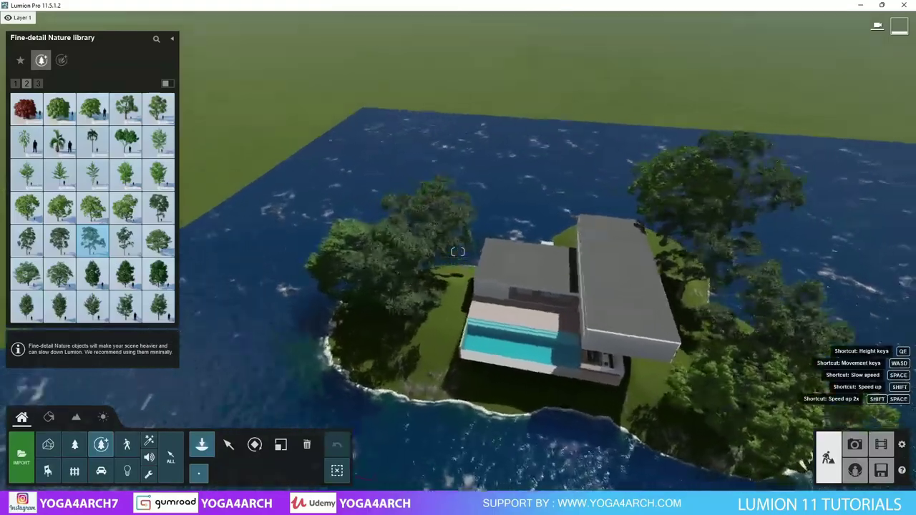
pyautogui.click(92, 141)
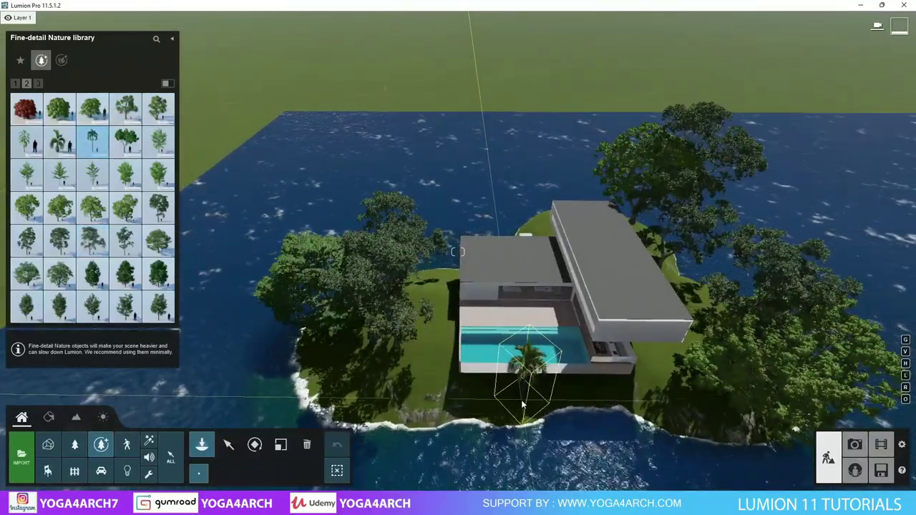
pyautogui.click(522, 400)
pyautogui.press('w')
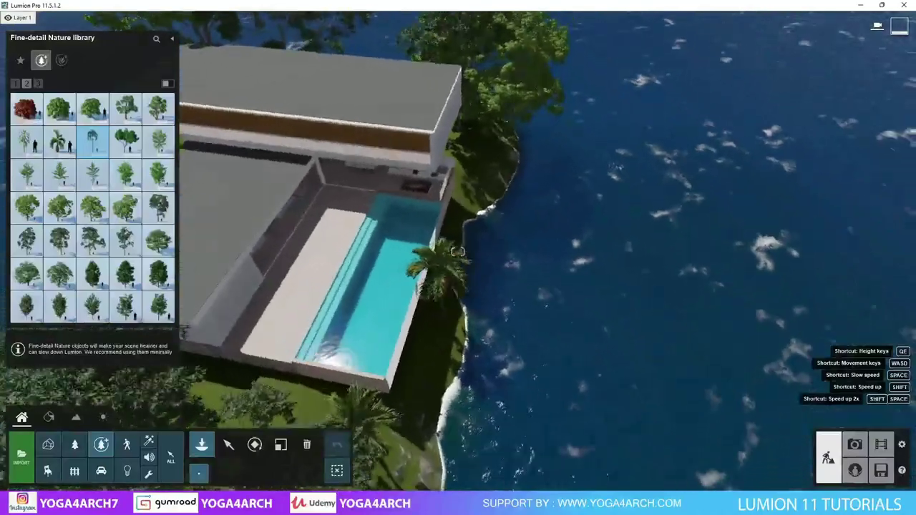
pyautogui.click(855, 444)
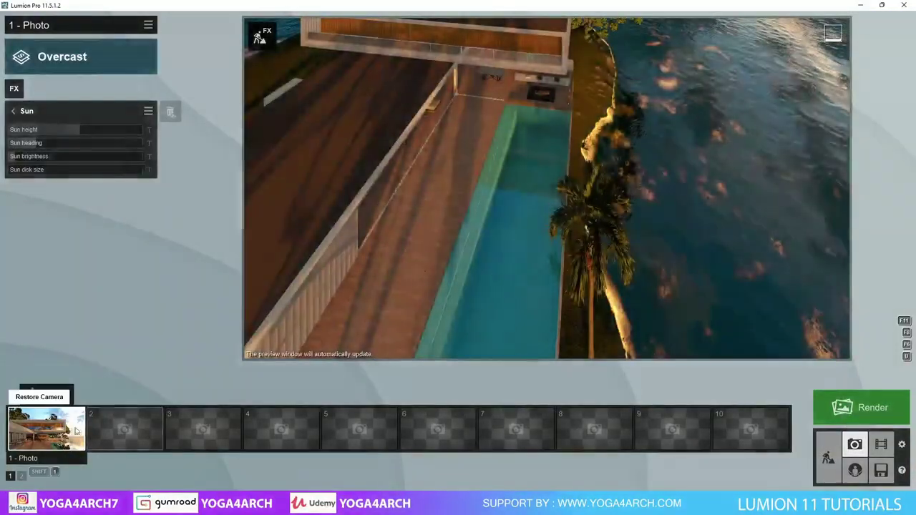
# - Test Sharp shadows in Photo 1's Shadow effect, then revert to Normal soft shadows
pyautogui.click(75, 430)
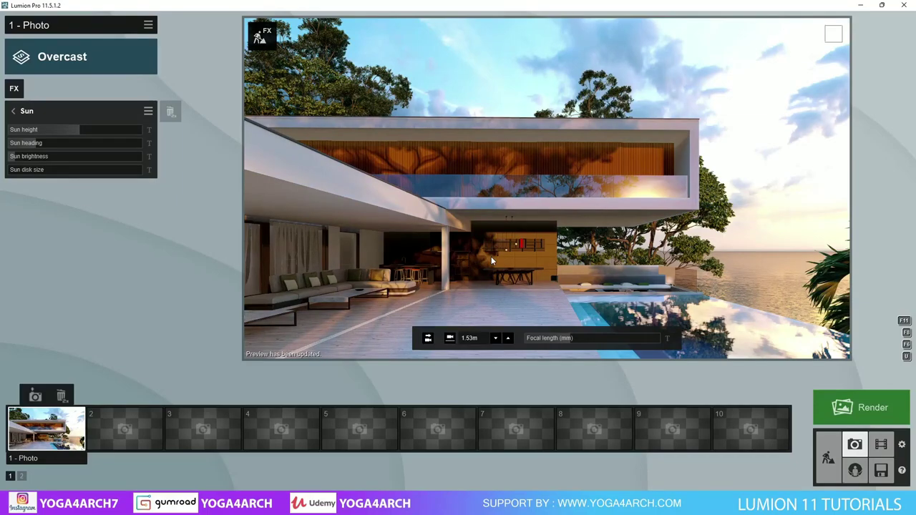
pyautogui.click(27, 112)
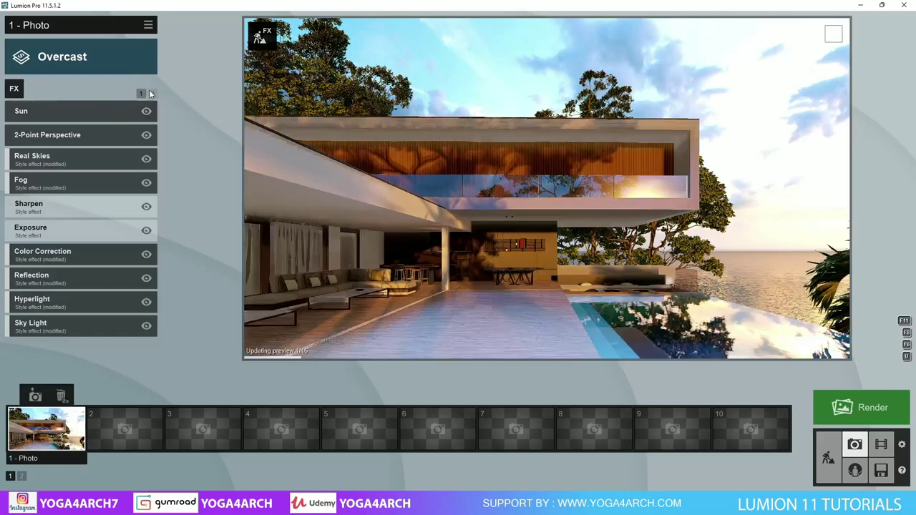
pyautogui.click(152, 94)
pyautogui.click(79, 113)
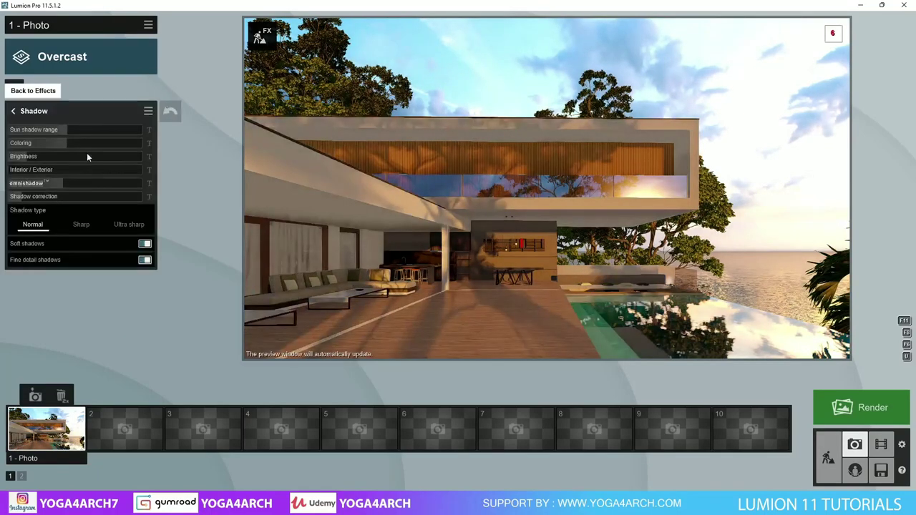
pyautogui.click(83, 225)
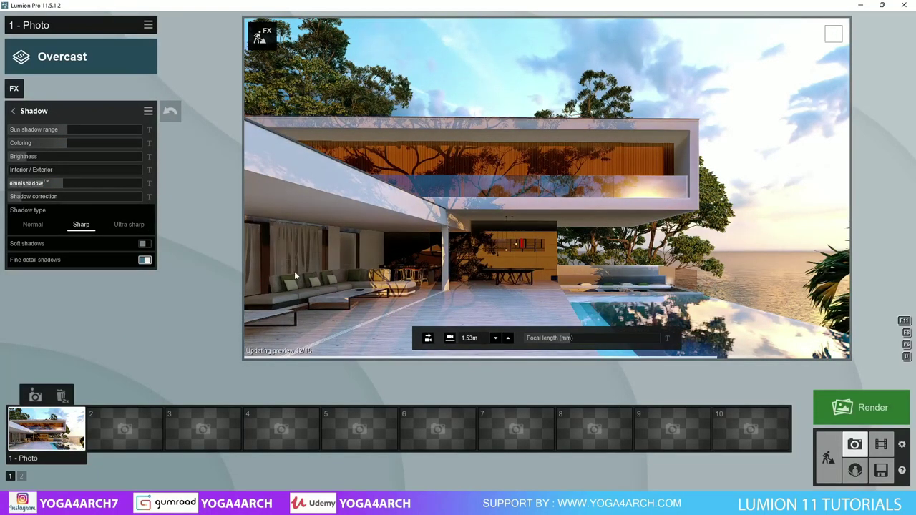
pyautogui.click(52, 244)
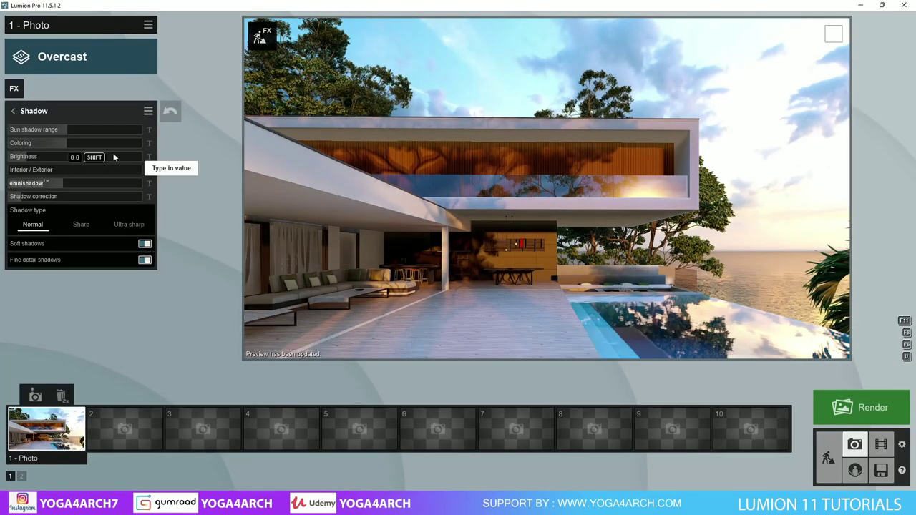
# - Turn Photo 1's sun heading to -108.8° for warmer light and shifted shadows
pyautogui.click(12, 111)
pyautogui.click(141, 94)
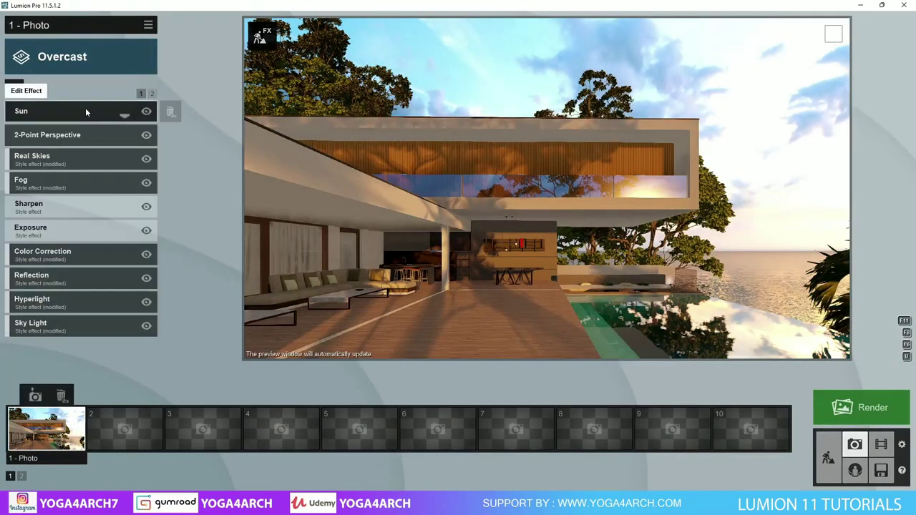
pyautogui.click(85, 108)
pyautogui.moveTo(47, 145); pyautogui.dragTo(33, 146)
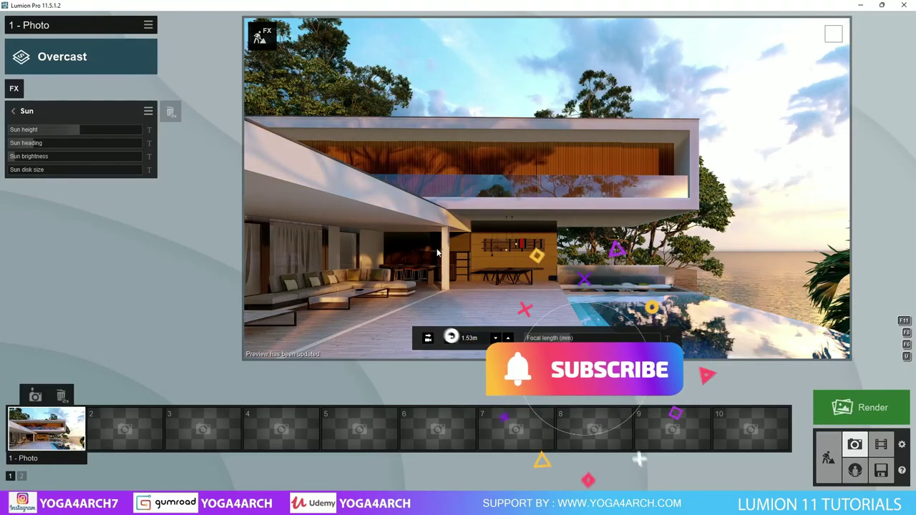
pyautogui.click(52, 151)
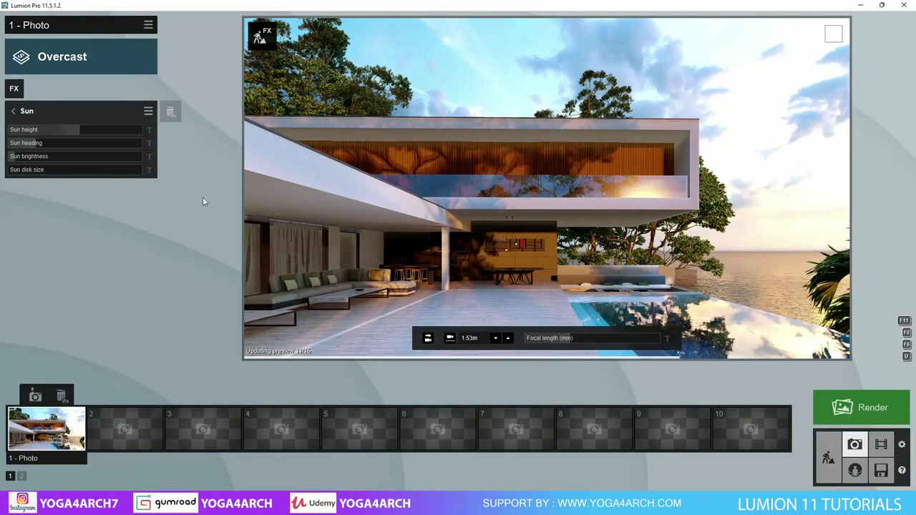
pyautogui.moveTo(16, 159); pyautogui.dragTo(19, 160)
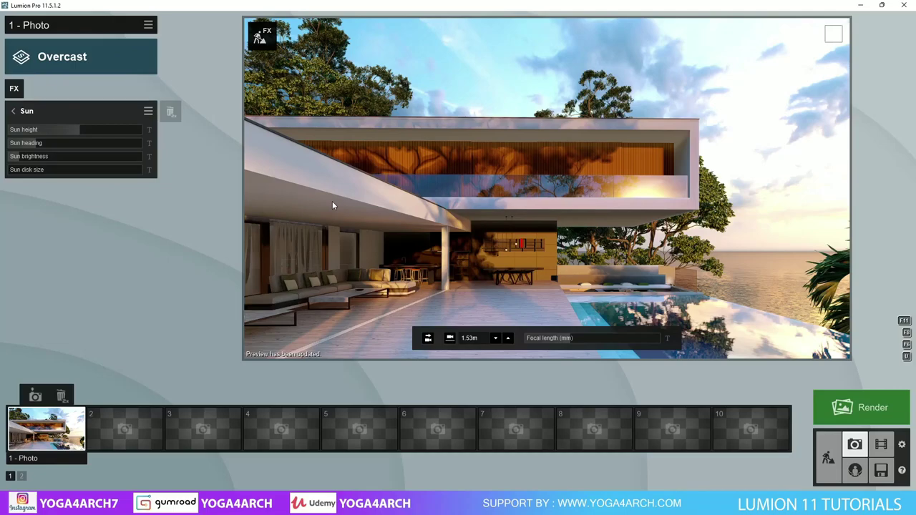
# - Replace the dining-area wall material with Polii Plaster 01 VAR1 2K tinted white
pyautogui.click(269, 43)
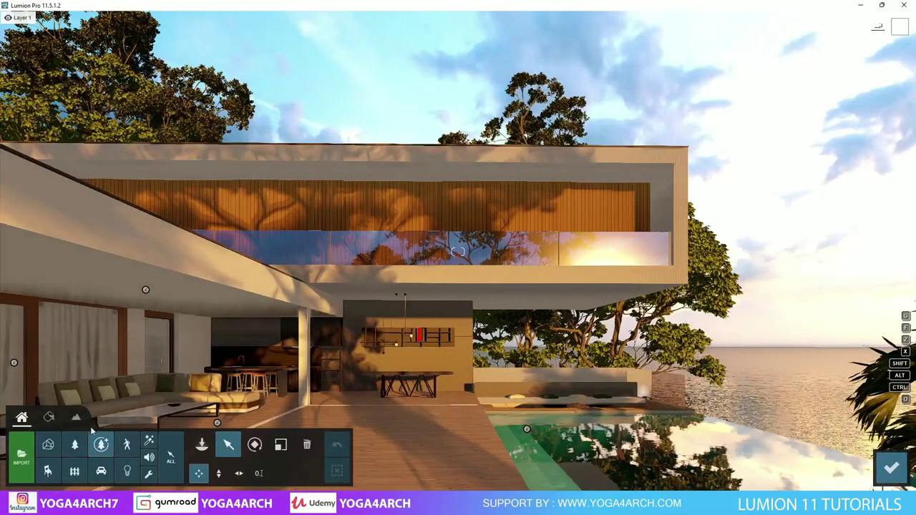
pyautogui.click(66, 418)
pyautogui.scroll(5, 385, 371)
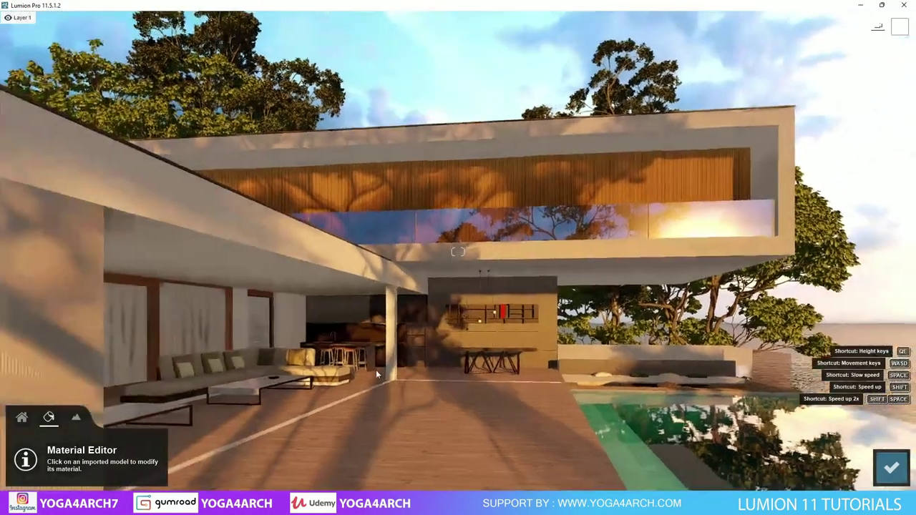
pyautogui.click(401, 333)
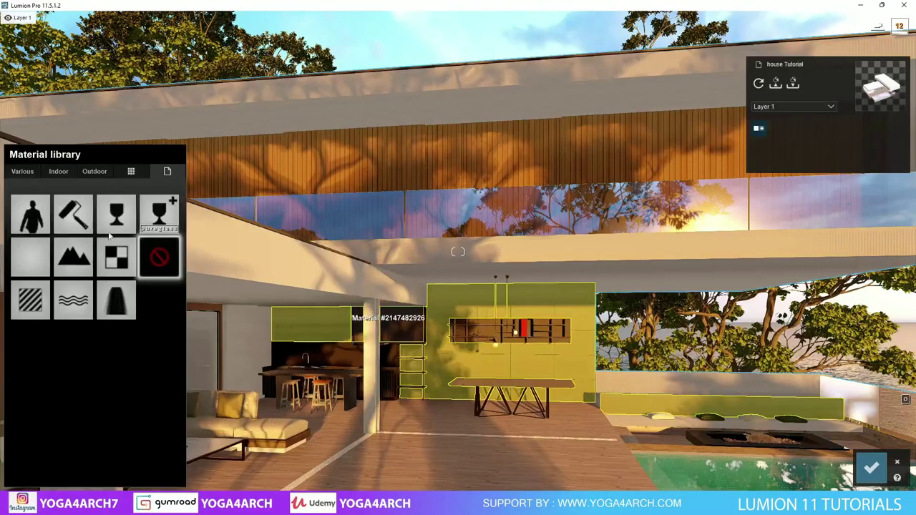
pyautogui.click(134, 296)
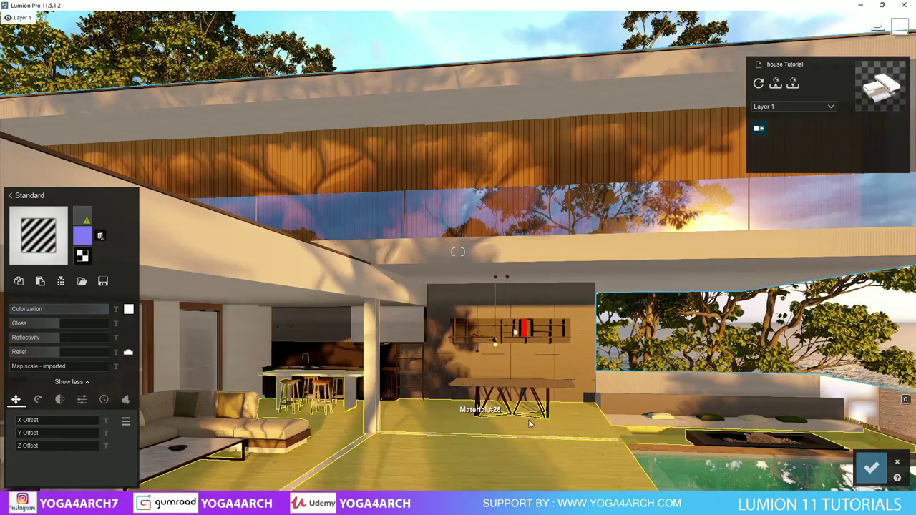
pyautogui.click(572, 364)
pyautogui.click(128, 295)
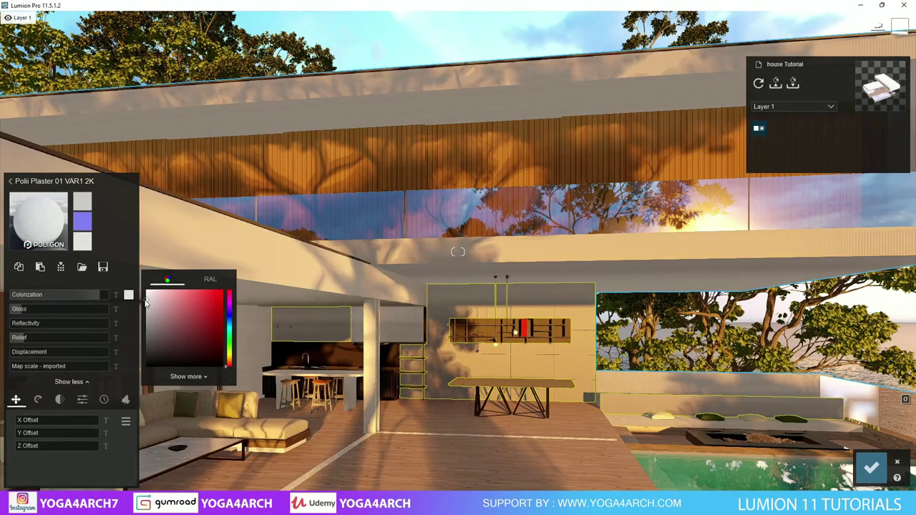
pyautogui.moveTo(793, 403); pyautogui.dragTo(791, 458, button='right')
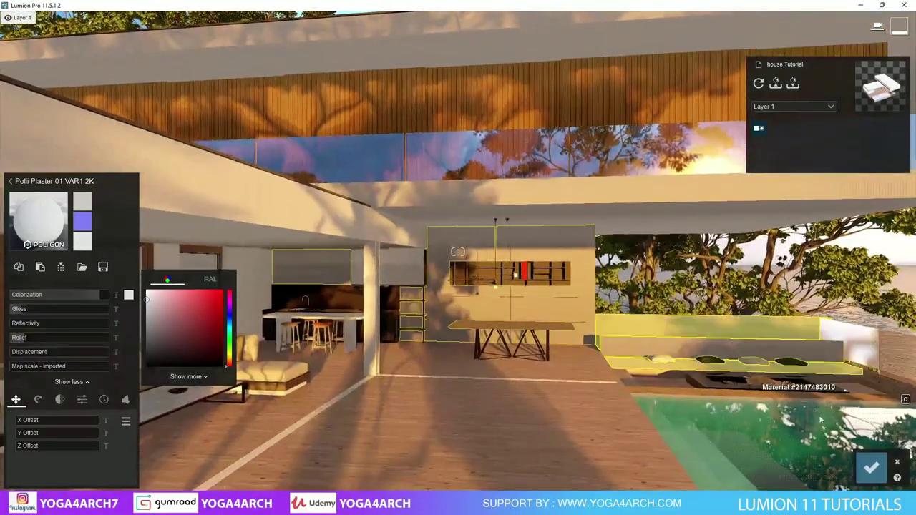
pyautogui.click(871, 468)
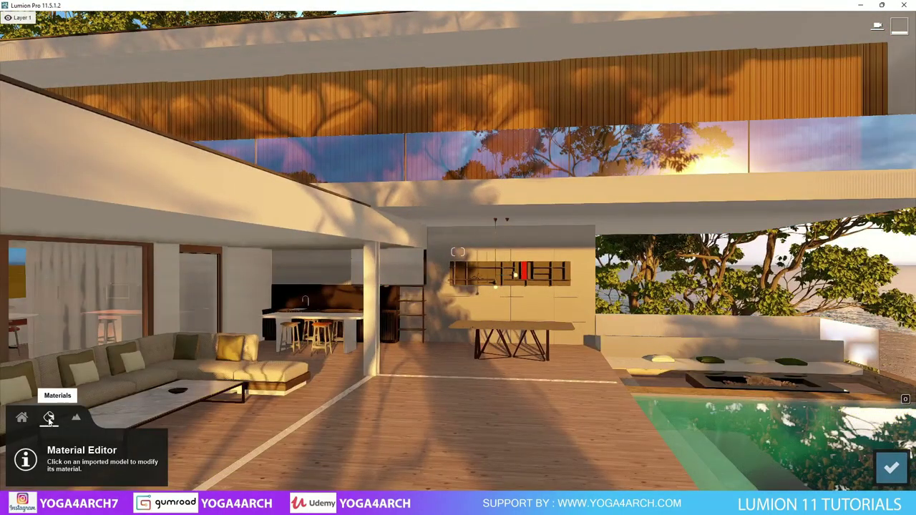
# - Place a favourite wooden chair beside the dining table and copy it 0.73 m along the table
pyautogui.click(28, 420)
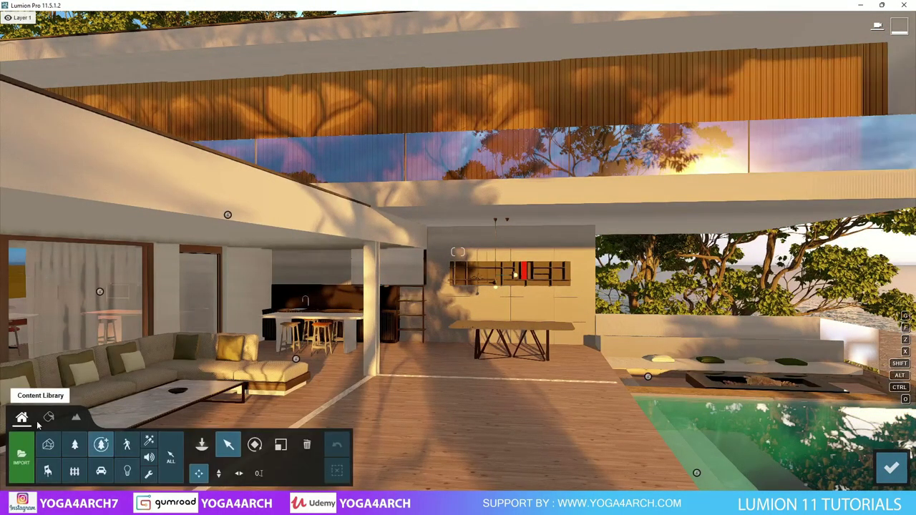
pyautogui.click(47, 473)
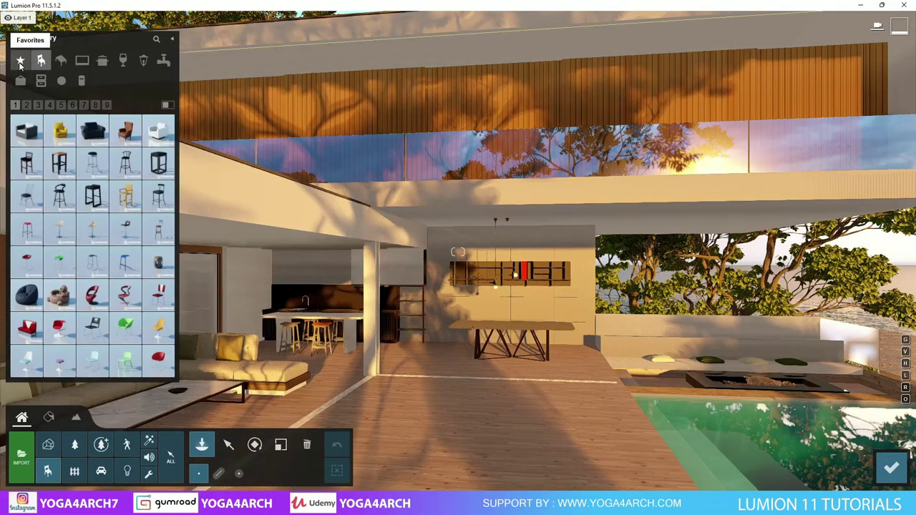
pyautogui.click(20, 62)
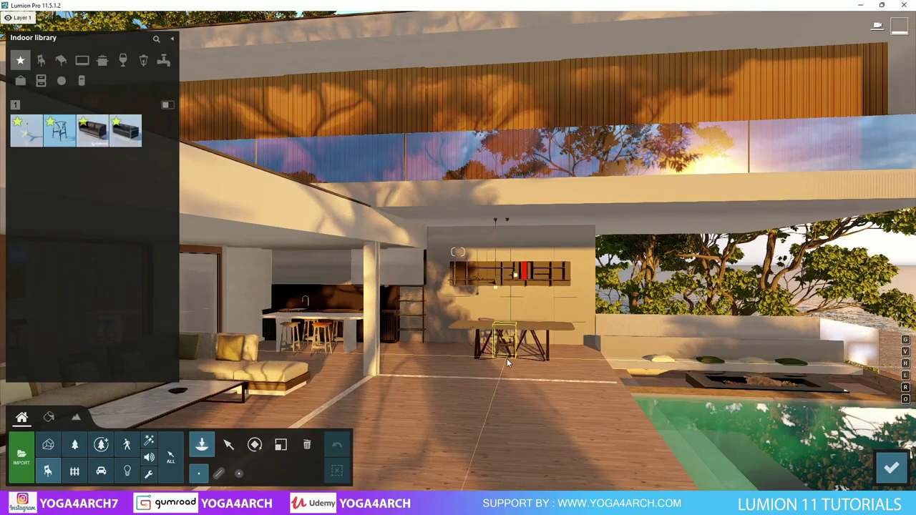
pyautogui.scroll(5, 506, 359)
pyautogui.scroll(3, 528, 407)
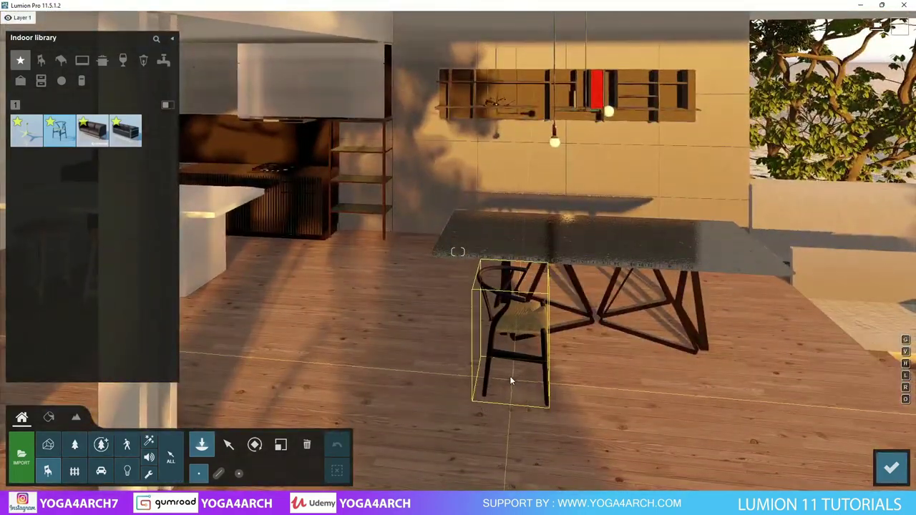
pyautogui.click(510, 382)
pyautogui.click(255, 445)
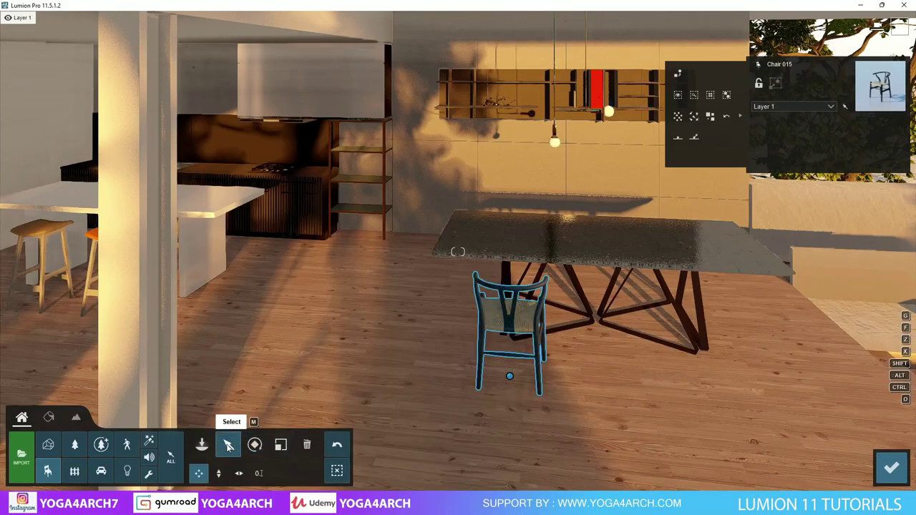
pyautogui.keyDown('alt'); pyautogui.moveTo(530, 382); pyautogui.dragTo(731, 393); pyautogui.keyUp('alt')
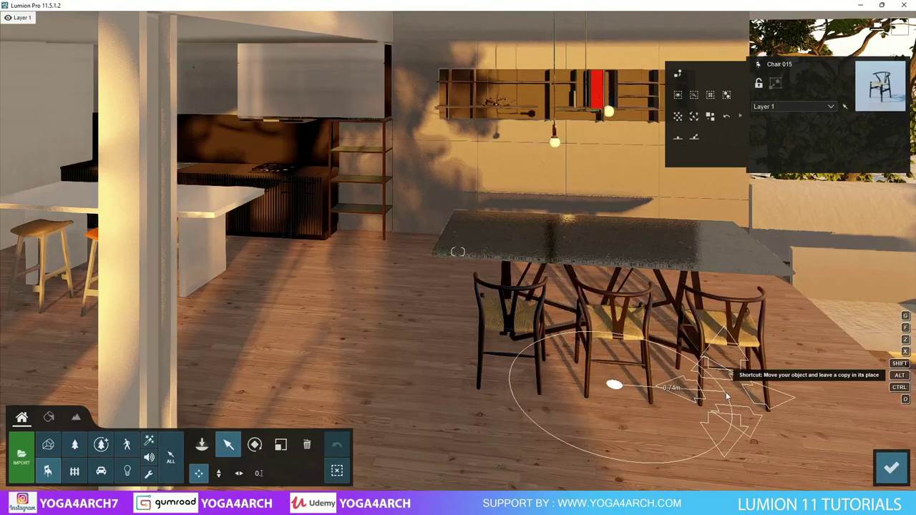
pyautogui.press('f')
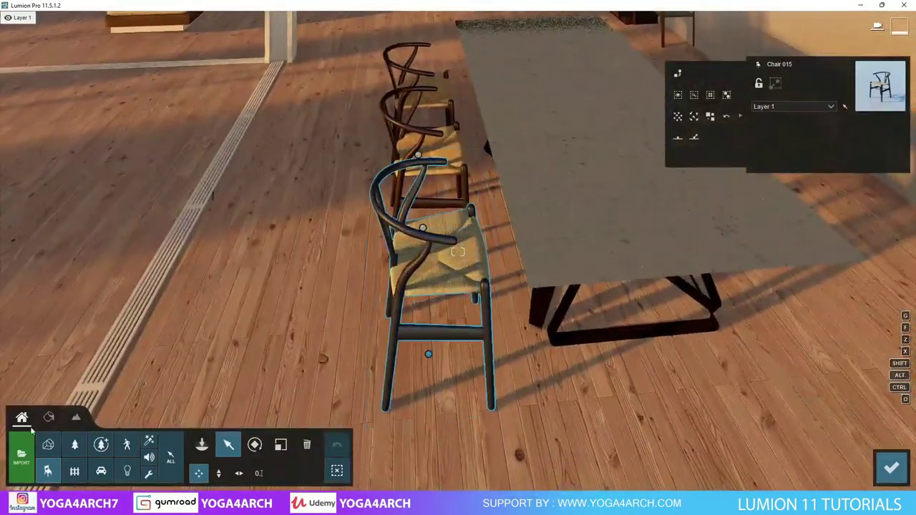
# - Give the dining table top a grey Zinc material
pyautogui.click(48, 417)
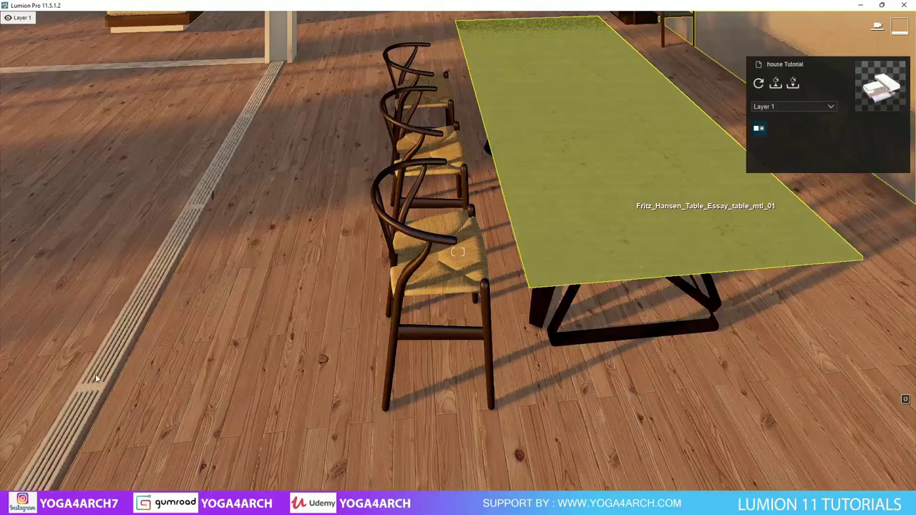
pyautogui.click(627, 201)
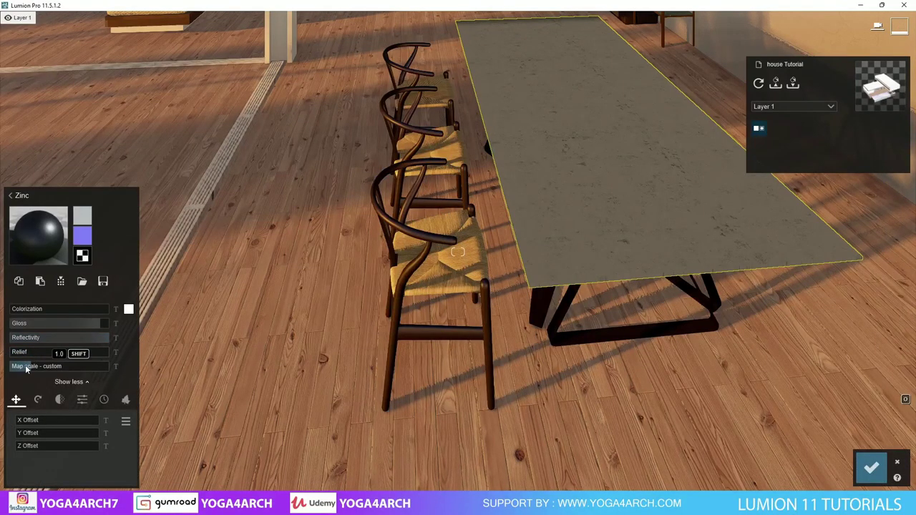
pyautogui.moveTo(63, 365); pyautogui.dragTo(431, 280, button='right')
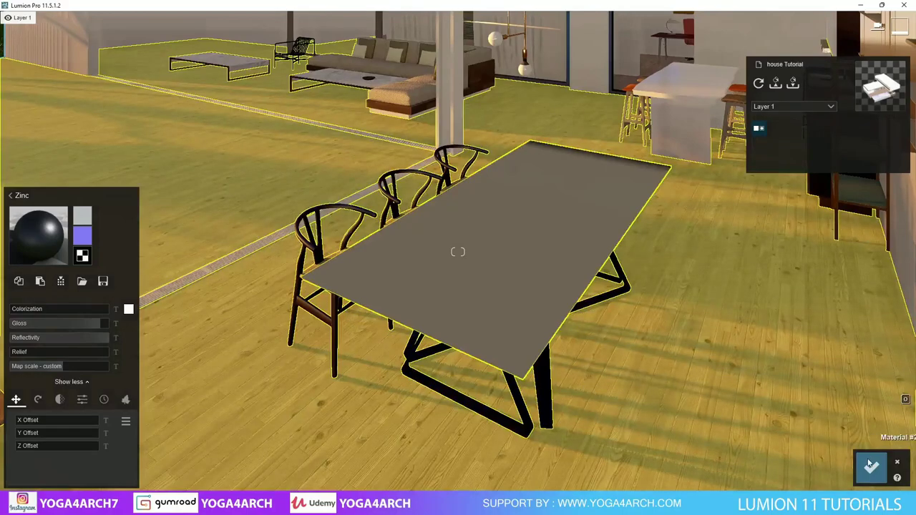
pyautogui.click(870, 465)
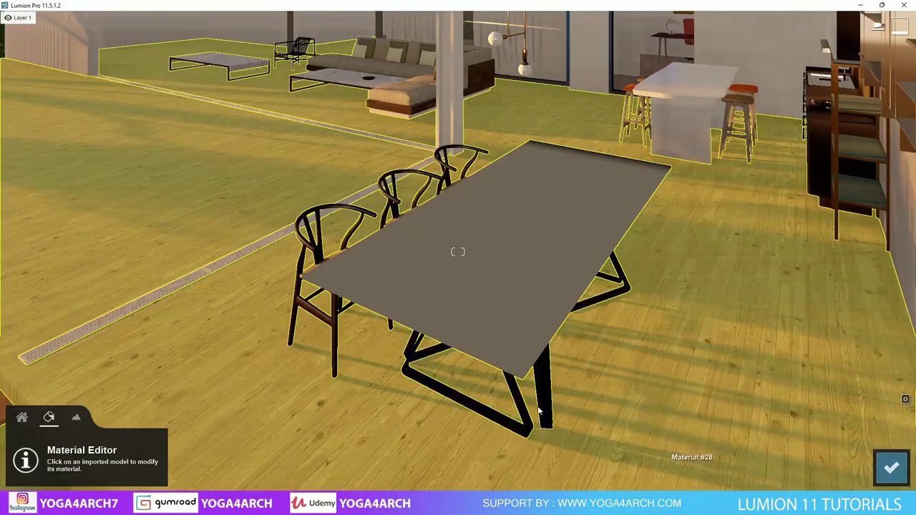
# - Copy the three chairs to the table's far side and rotate them to face the table
pyautogui.click(22, 417)
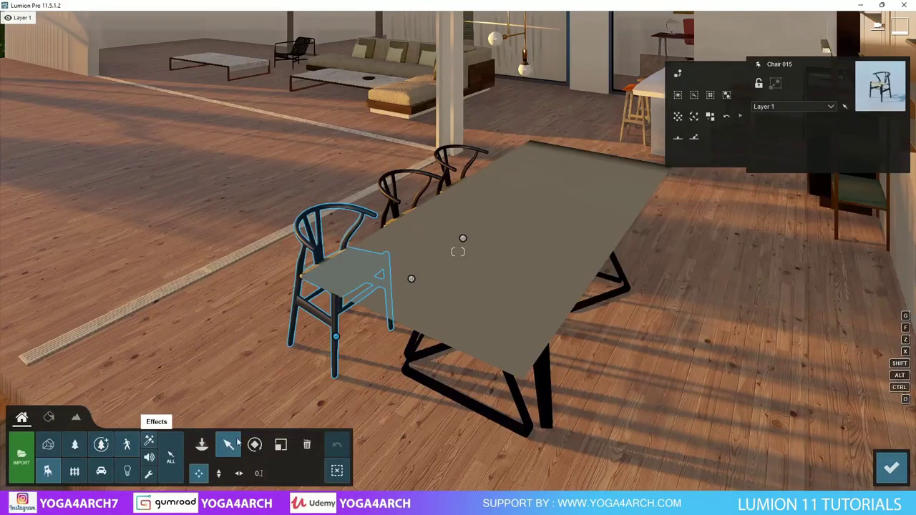
pyautogui.keyDown('ctrl'); pyautogui.moveTo(259, 174); pyautogui.dragTo(483, 380); pyautogui.keyUp('ctrl')
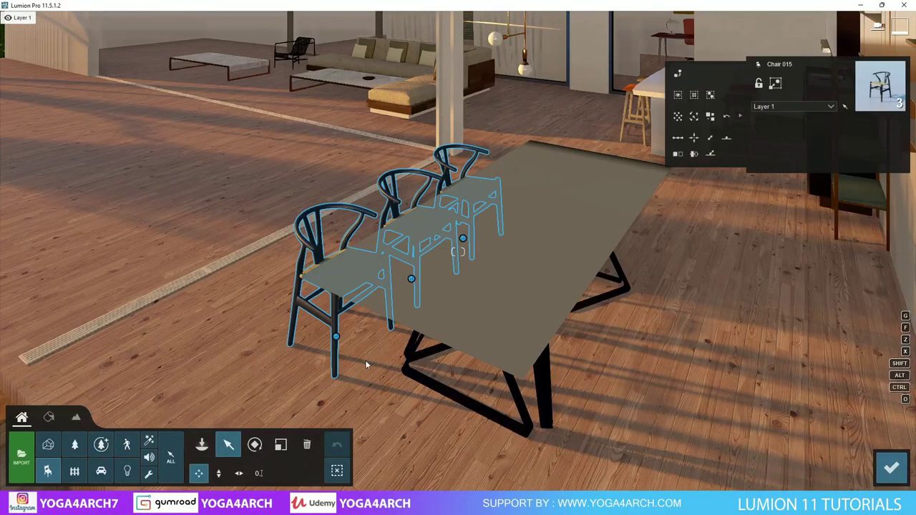
pyautogui.moveTo(335, 340)
pyautogui.keyDown('alt'); pyautogui.mouseDown()
pyautogui.moveTo(666, 445)
pyautogui.moveTo(567, 404)
pyautogui.mouseUp(); pyautogui.keyUp('alt')
pyautogui.click(255, 445)
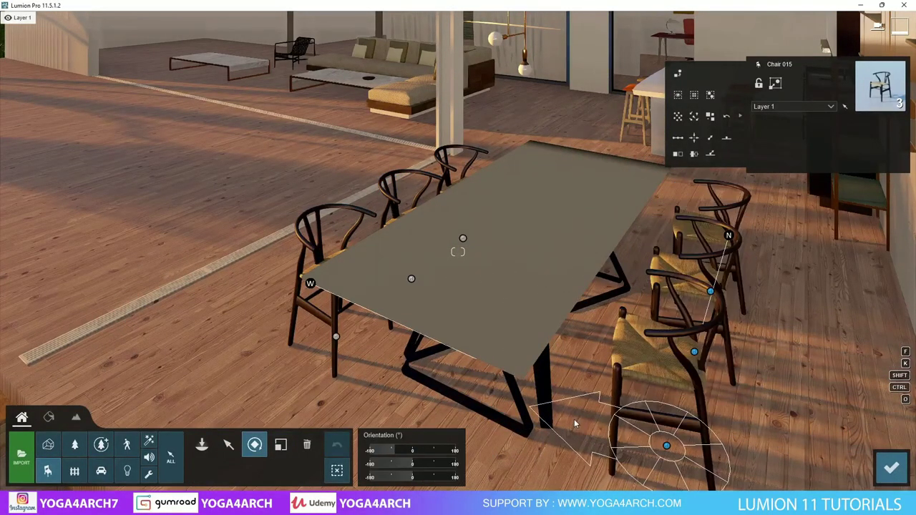
pyautogui.moveTo(567, 399); pyautogui.dragTo(390, 449, button='right')
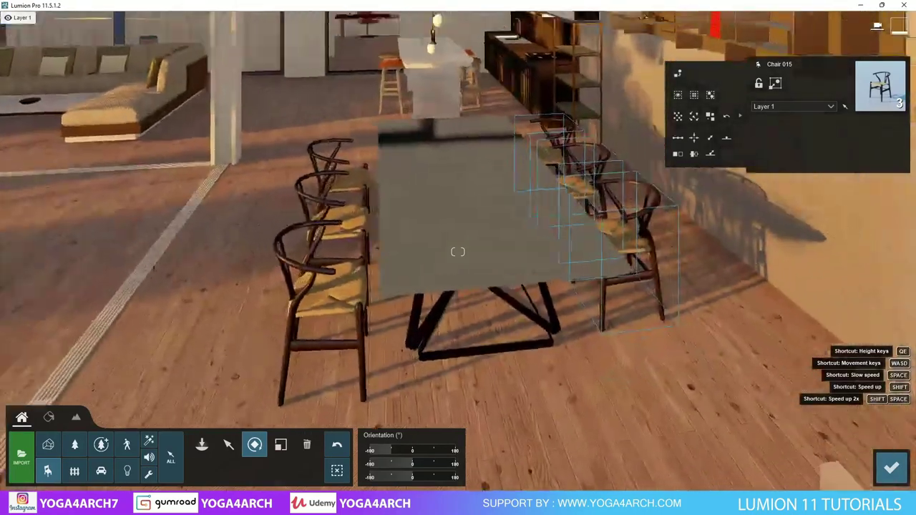
pyautogui.click(48, 444)
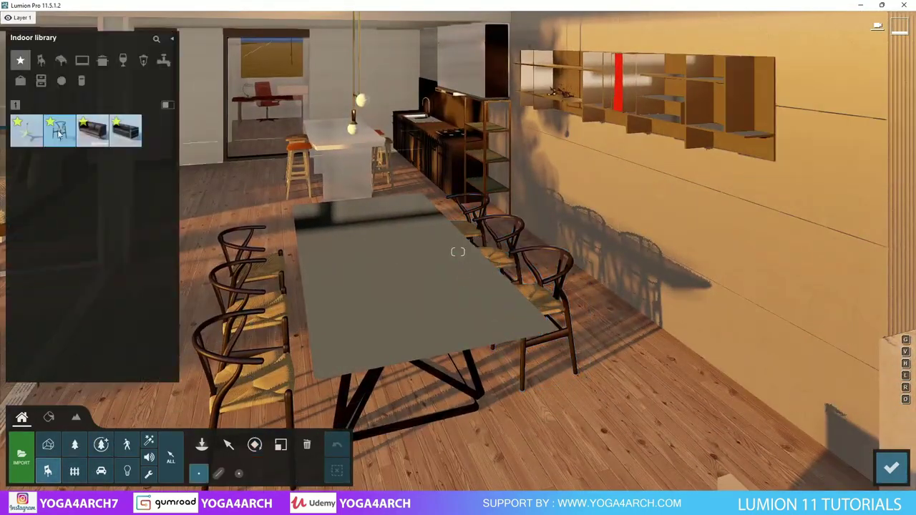
# - From the indoor accessories, place a potted plant and bowl on the dining table and a dark vase on the wall shelf
pyautogui.click(20, 82)
pyautogui.click(115, 105)
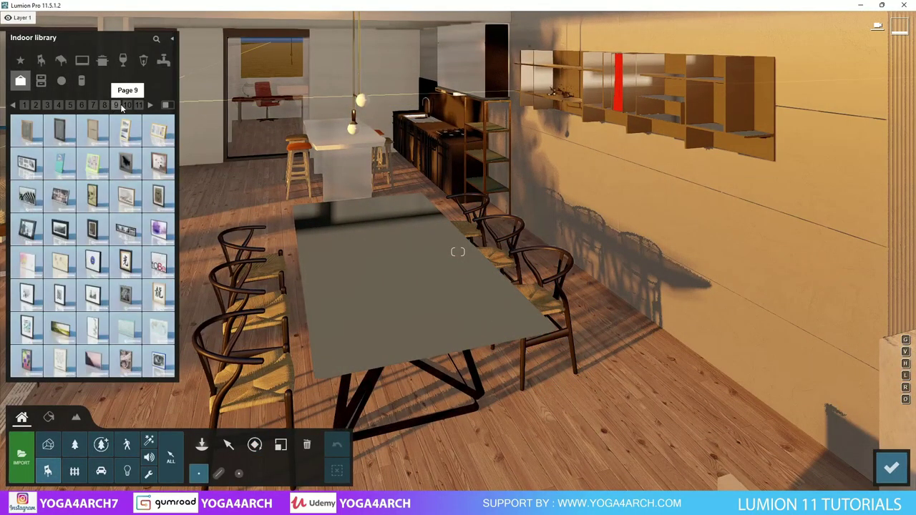
pyautogui.click(127, 105)
pyautogui.click(159, 261)
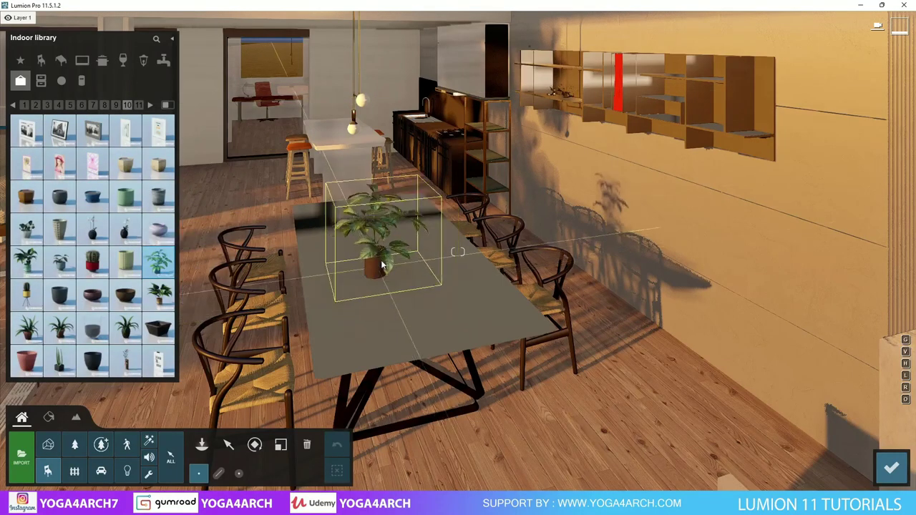
pyautogui.click(389, 269)
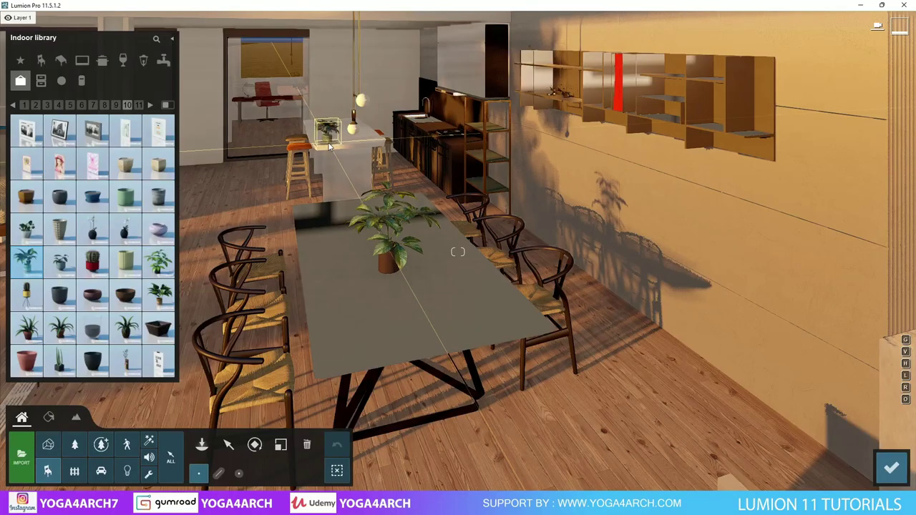
pyautogui.moveTo(159, 195)
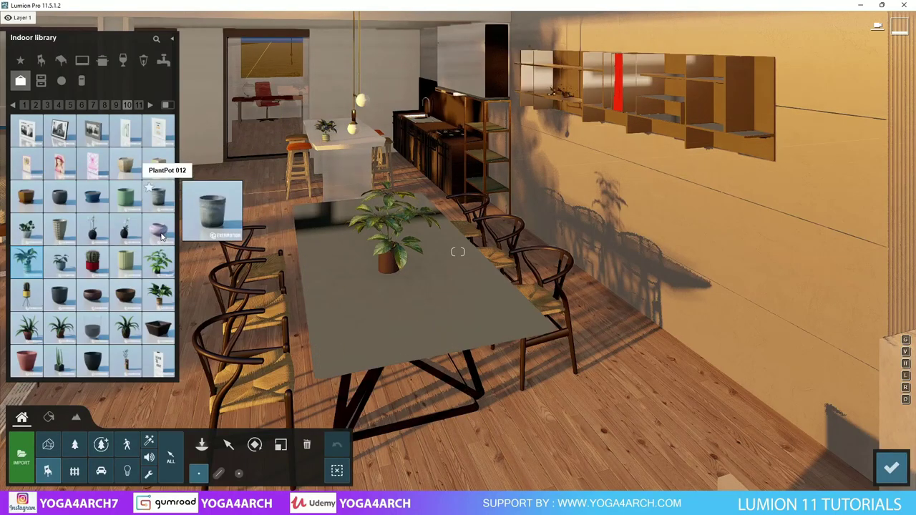
pyautogui.click(161, 233)
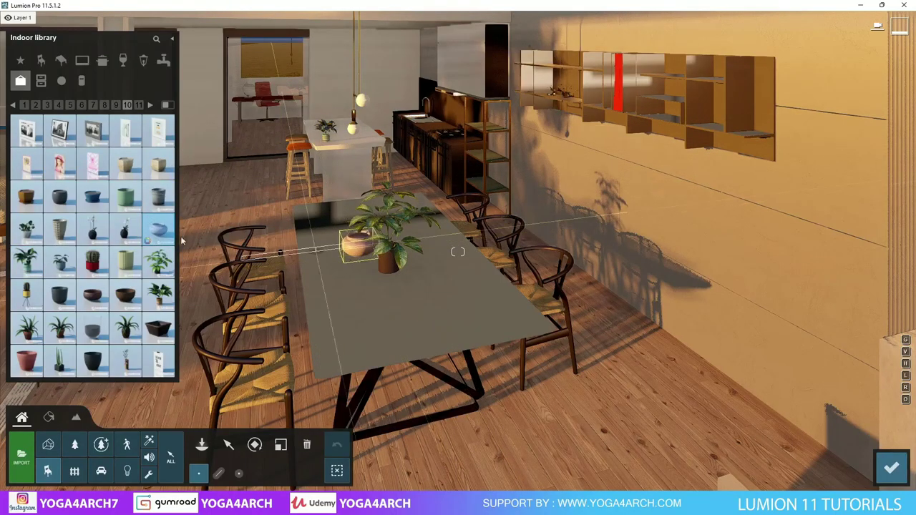
pyautogui.click(125, 229)
pyautogui.click(750, 137)
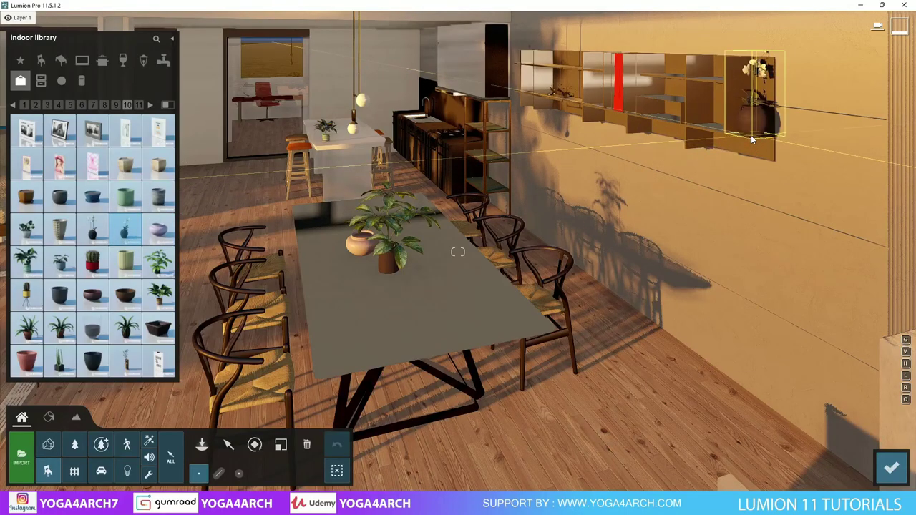
# - Add a tall plant at the lounge window corner and PlantPot 022 on the coffee table
pyautogui.moveTo(615, 179)
pyautogui.mouseDown(button='right')
pyautogui.moveTo(602, 195)
pyautogui.moveTo(501, 207)
pyautogui.moveTo(543, 210)
pyautogui.mouseUp(button='right')
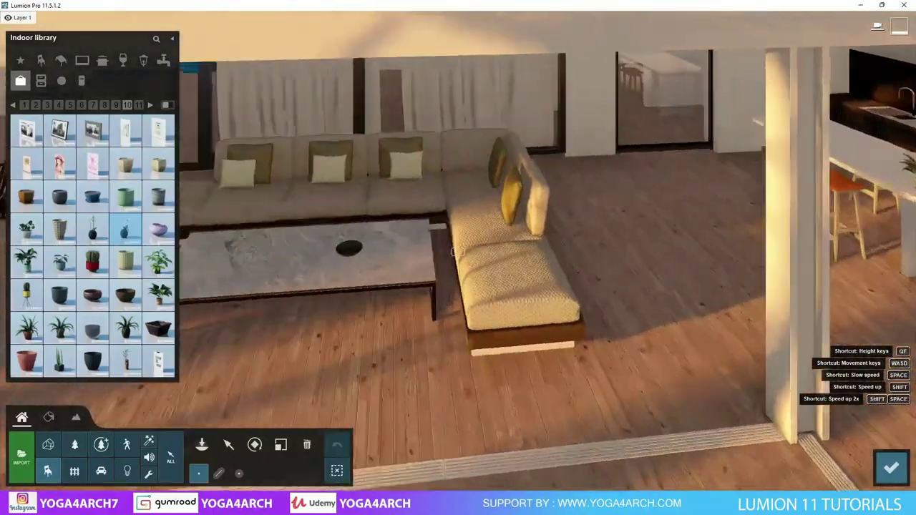
pyautogui.moveTo(59, 361)
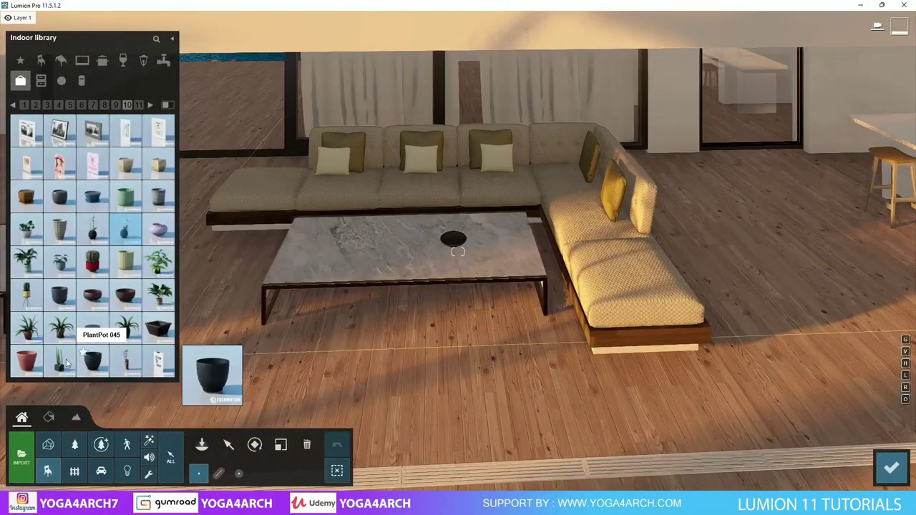
pyautogui.moveTo(282, 276); pyautogui.dragTo(258, 278, button='right')
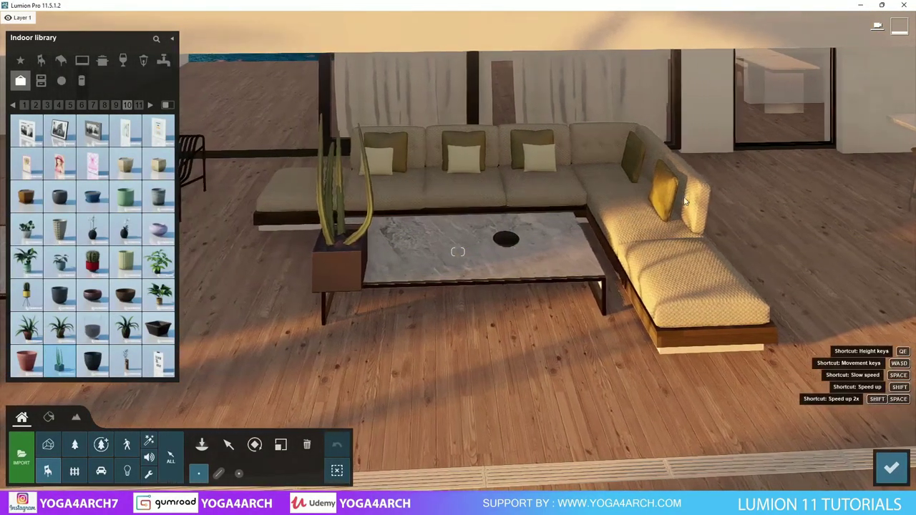
pyautogui.click(724, 173)
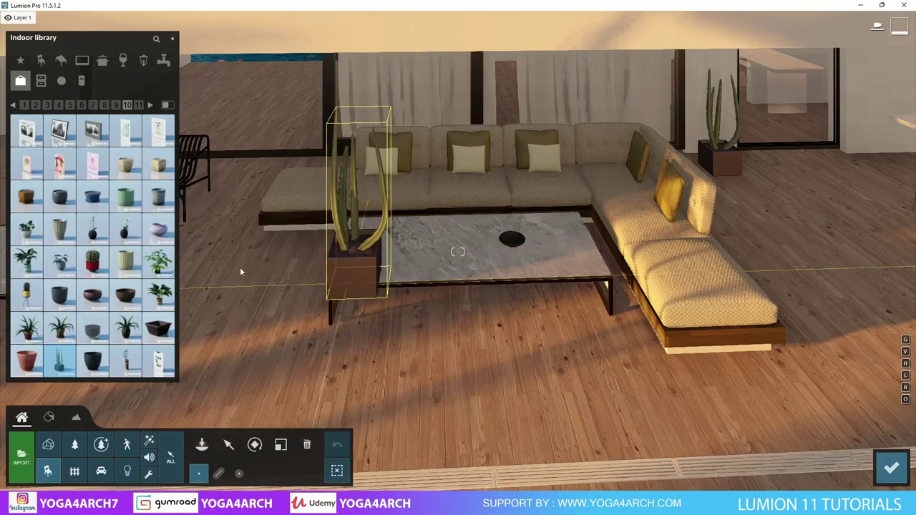
pyautogui.click(160, 268)
pyautogui.click(481, 256)
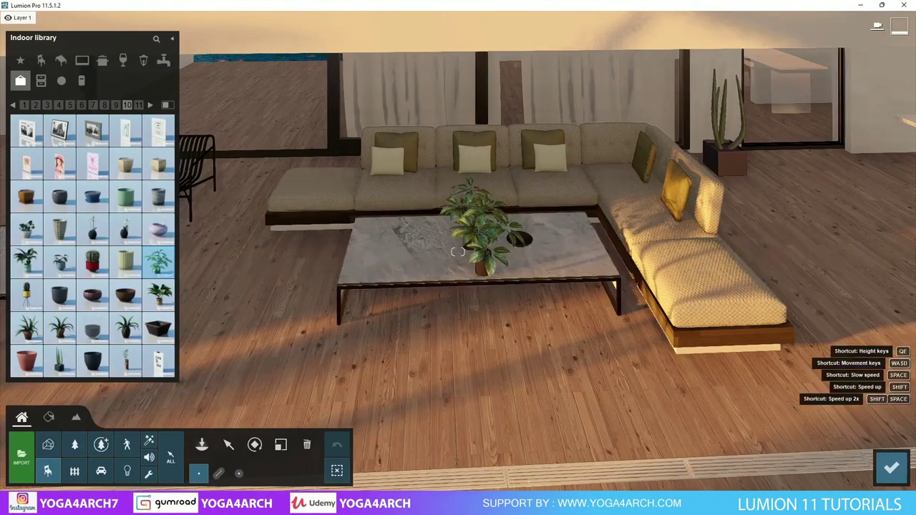
# - Switch to Photo mode and open the saved exterior view Photo 1
pyautogui.moveTo(481, 256); pyautogui.dragTo(544, 252, button='right')
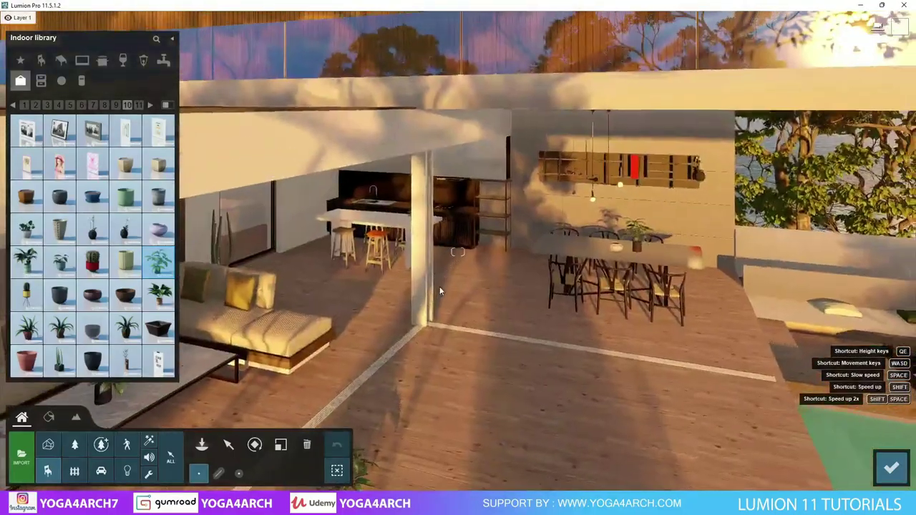
pyautogui.click(891, 467)
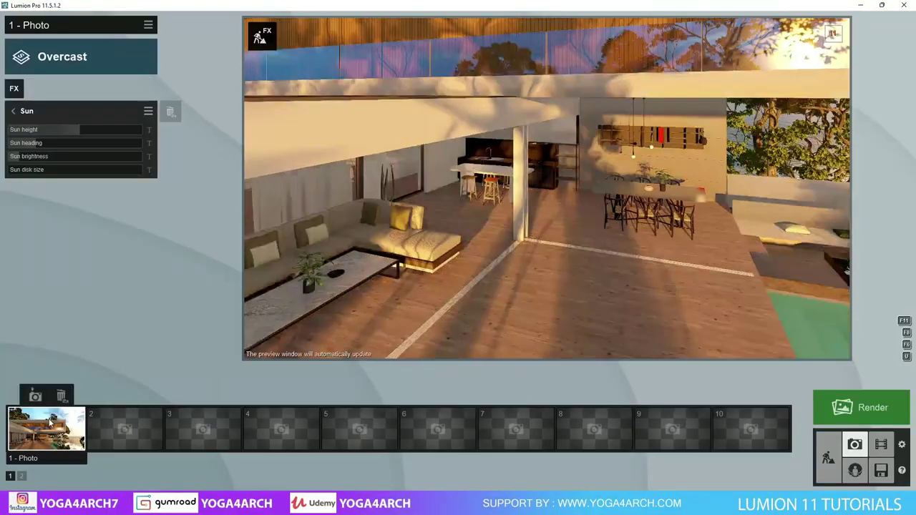
pyautogui.click(46, 428)
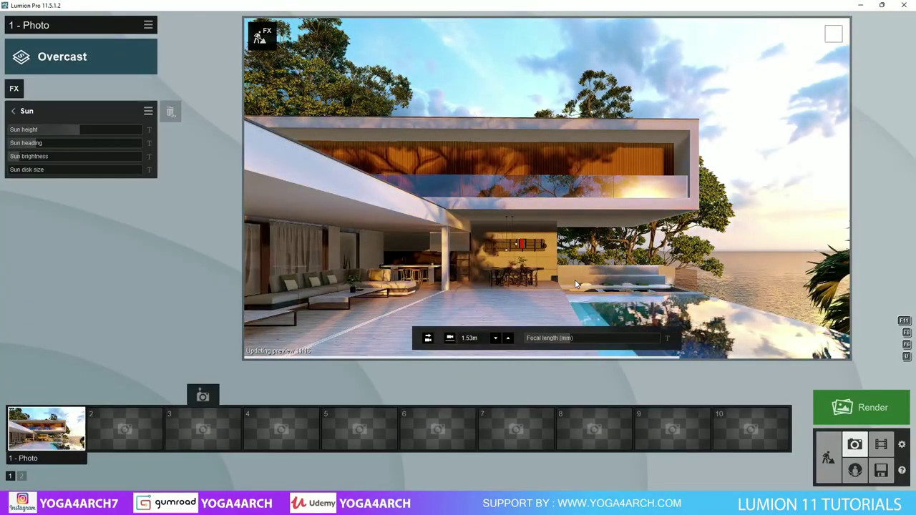
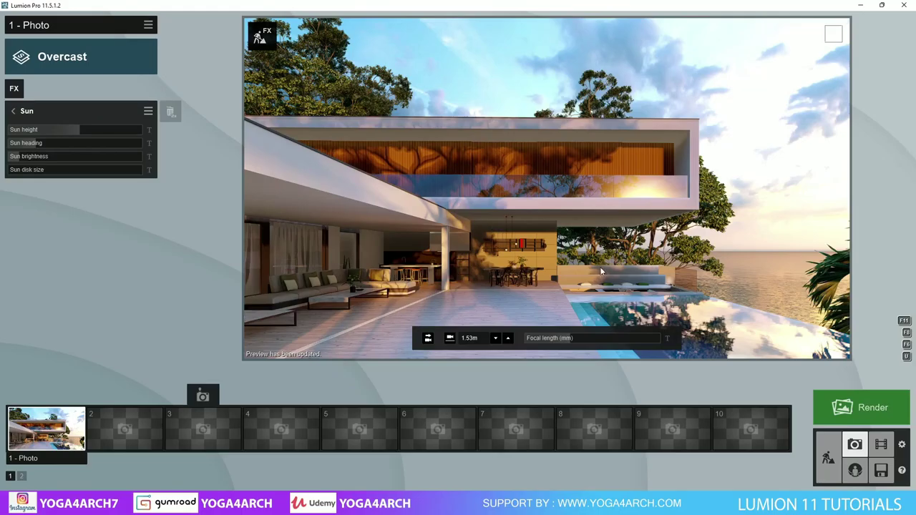
# - Apply a dark mosaic Indoor tile material to the kitchen backsplash
pyautogui.click(825, 452)
pyautogui.scroll(10, 458, 286)
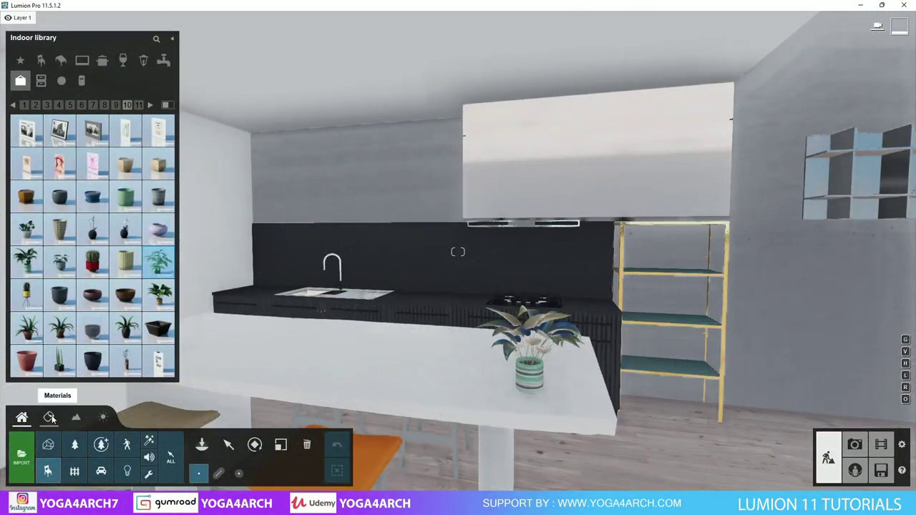
pyautogui.click(48, 416)
pyautogui.click(404, 290)
pyautogui.click(53, 326)
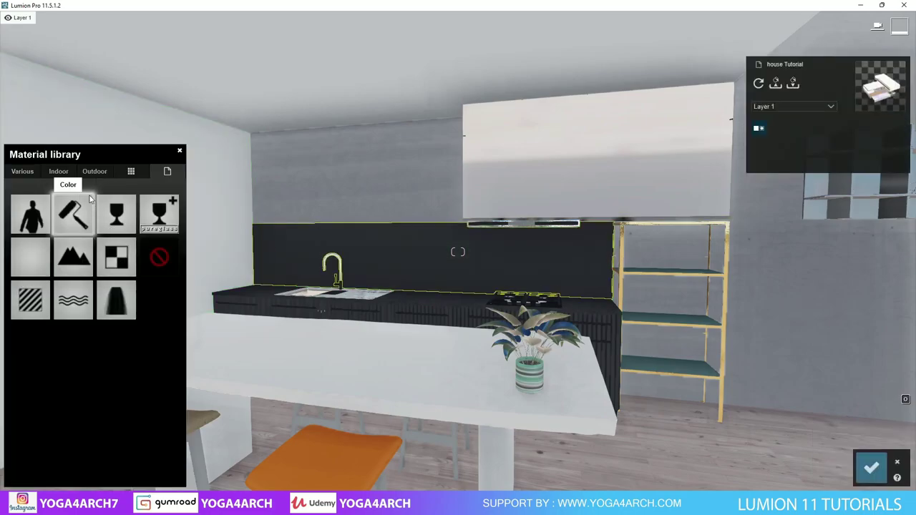
pyautogui.click(58, 171)
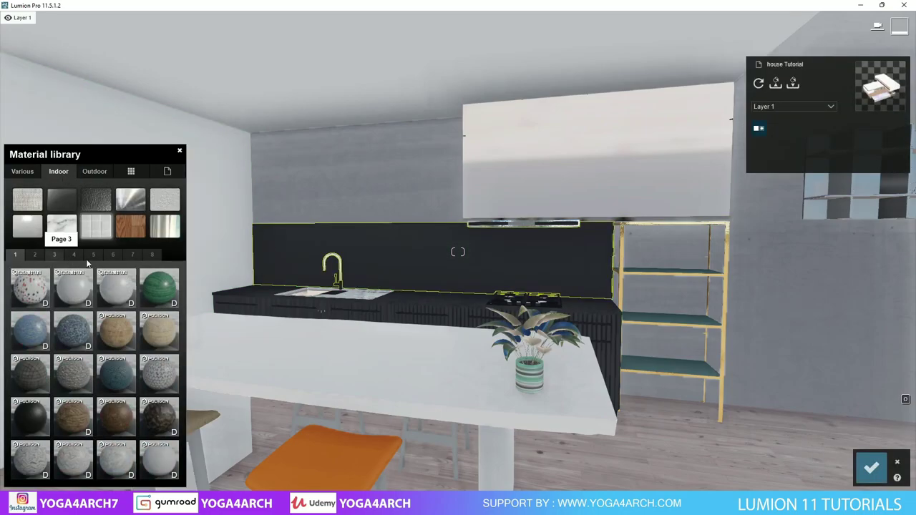
pyautogui.click(111, 257)
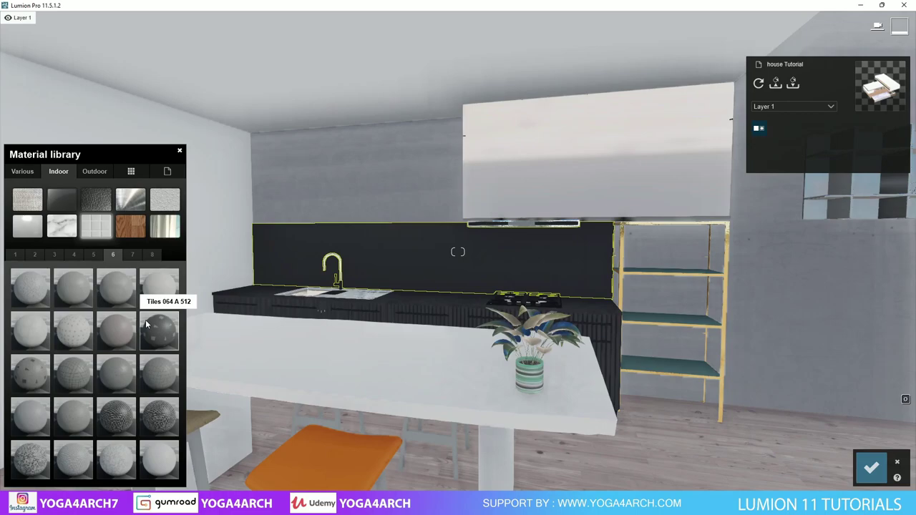
pyautogui.click(117, 421)
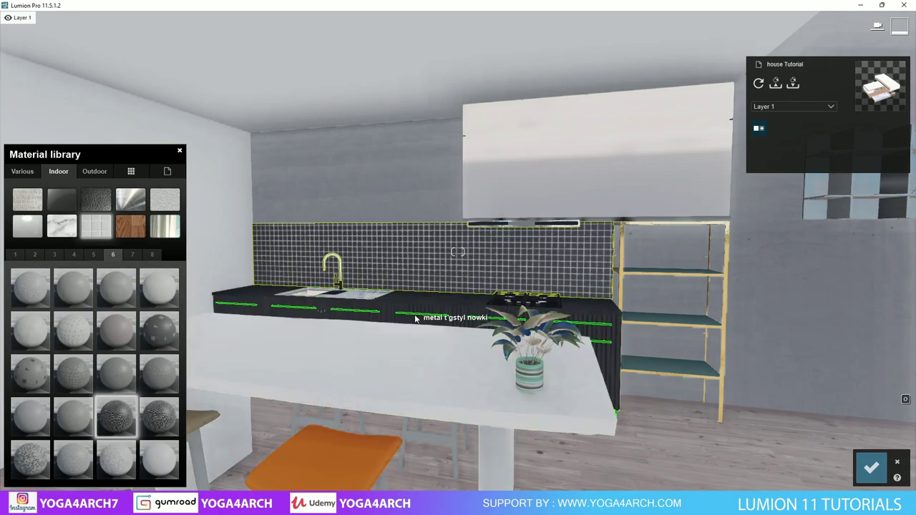
# - Apply Polii Wood Fine 016 3k to the kitchen cabinet fronts
pyautogui.click(448, 306)
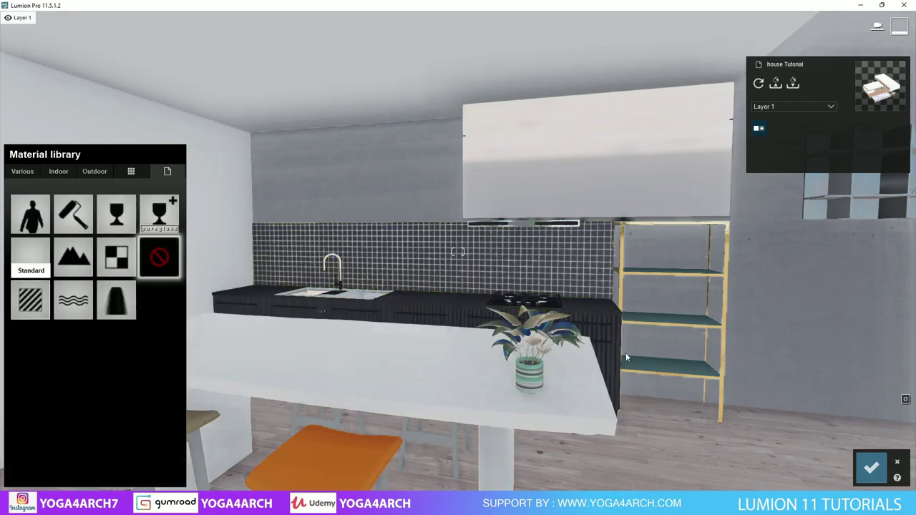
pyautogui.click(601, 363)
pyautogui.click(59, 171)
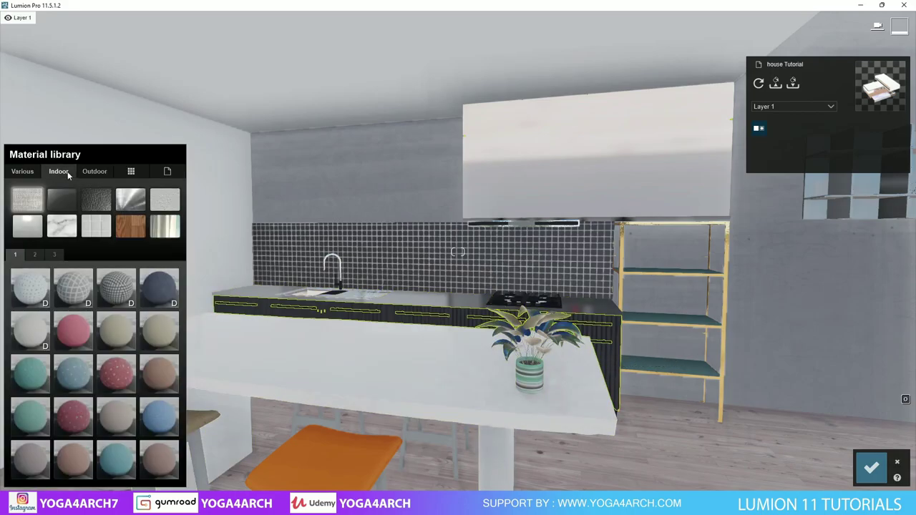
pyautogui.click(130, 227)
pyautogui.click(178, 306)
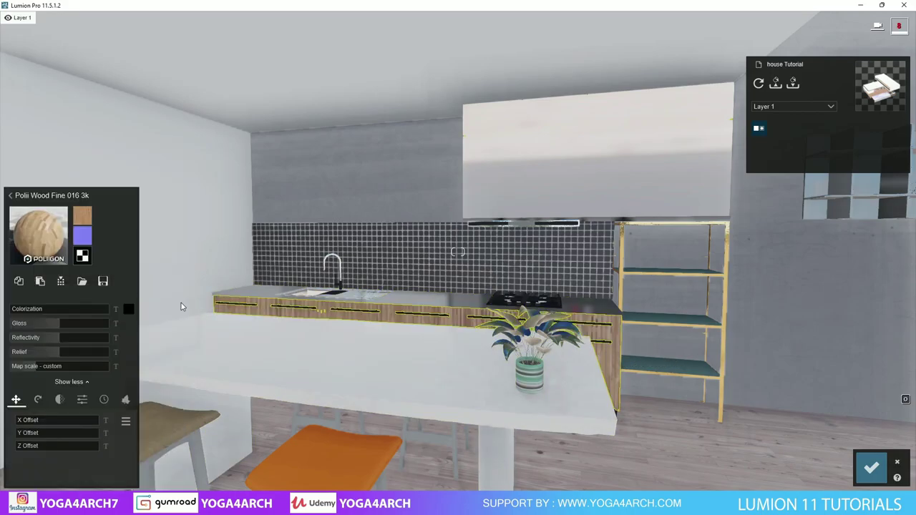
# - Tint the kitchen island black with low gloss and confirm the material changes
pyautogui.press('s')
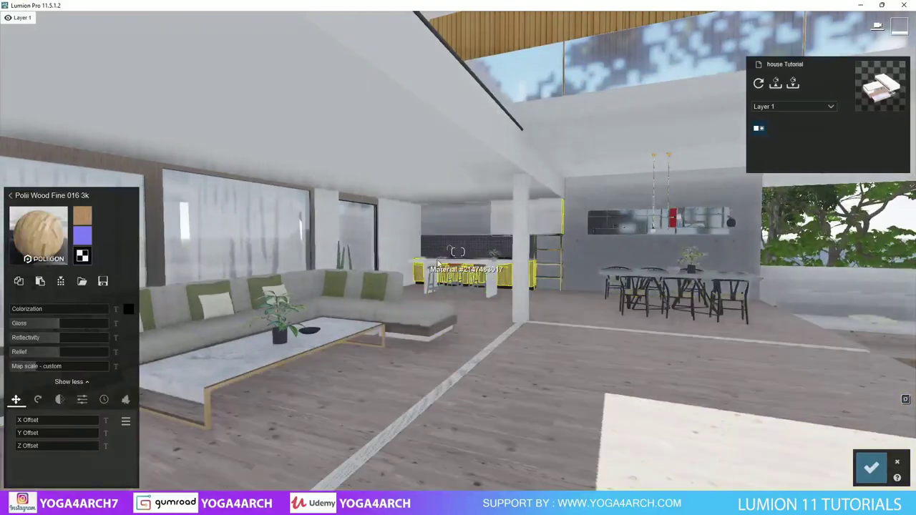
pyautogui.click(493, 288)
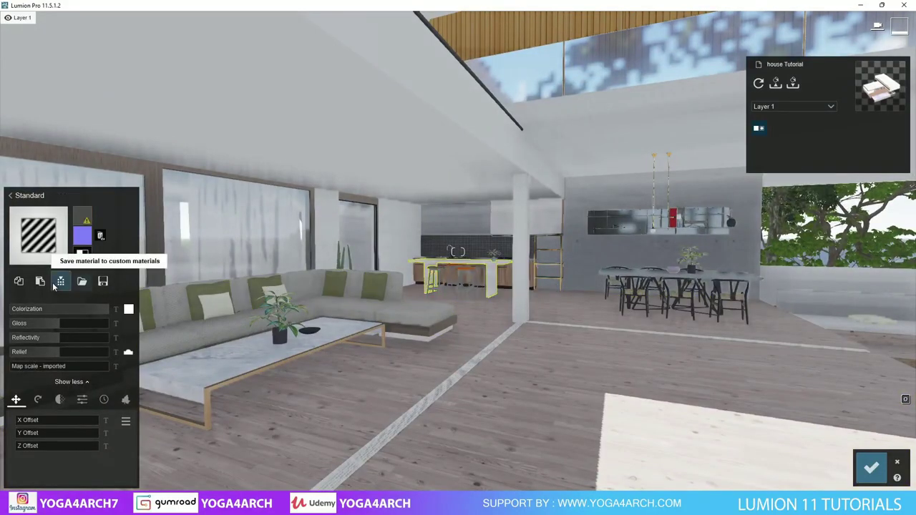
pyautogui.click(130, 309)
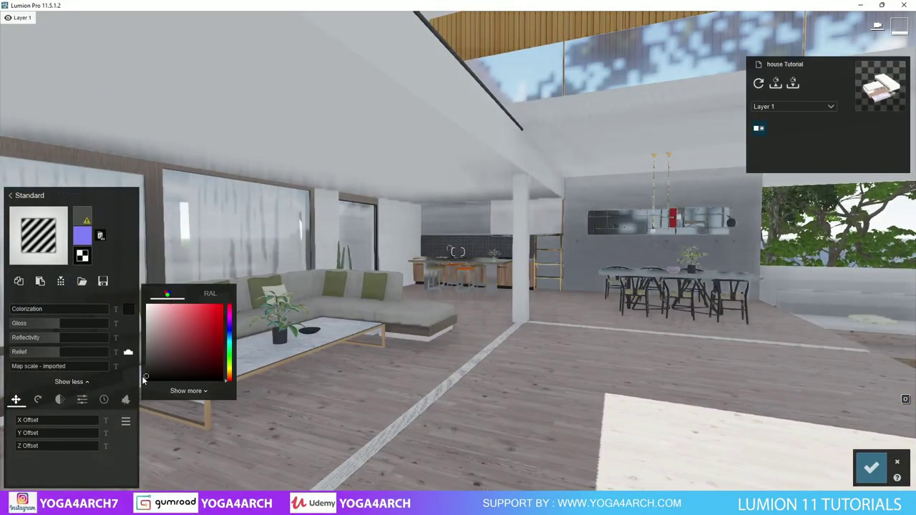
pyautogui.moveTo(42, 328); pyautogui.dragTo(13, 344)
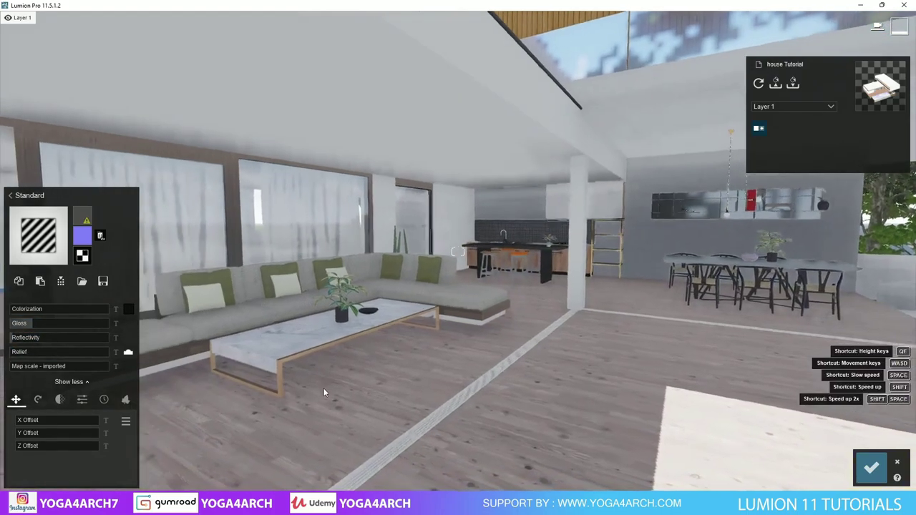
pyautogui.click(304, 331)
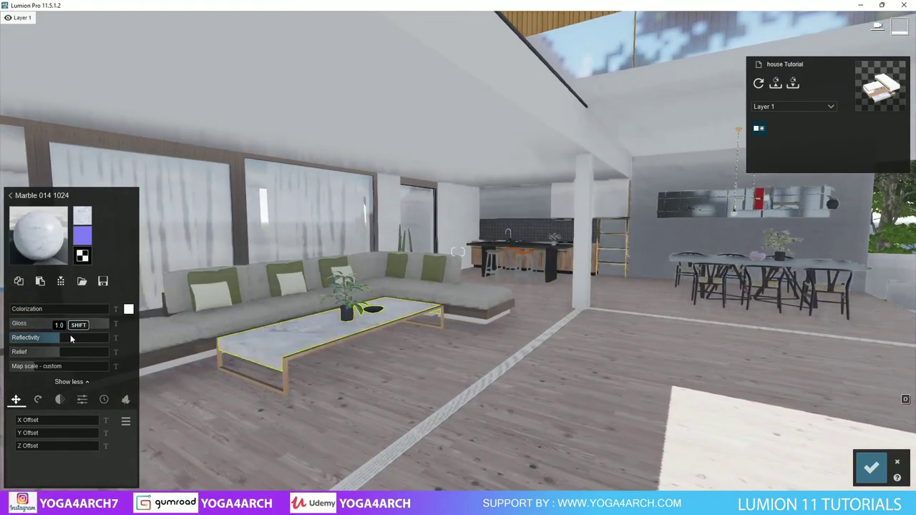
pyautogui.press('s')
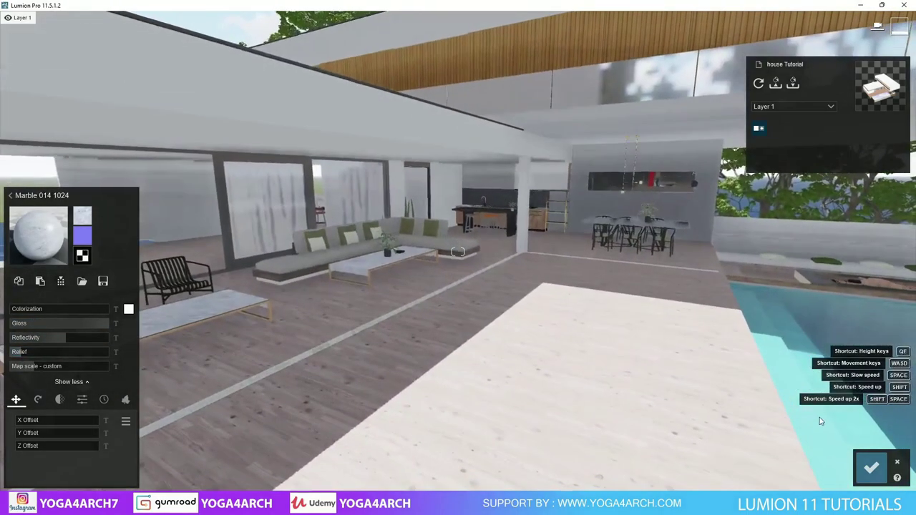
pyautogui.click(871, 466)
pyautogui.click(21, 419)
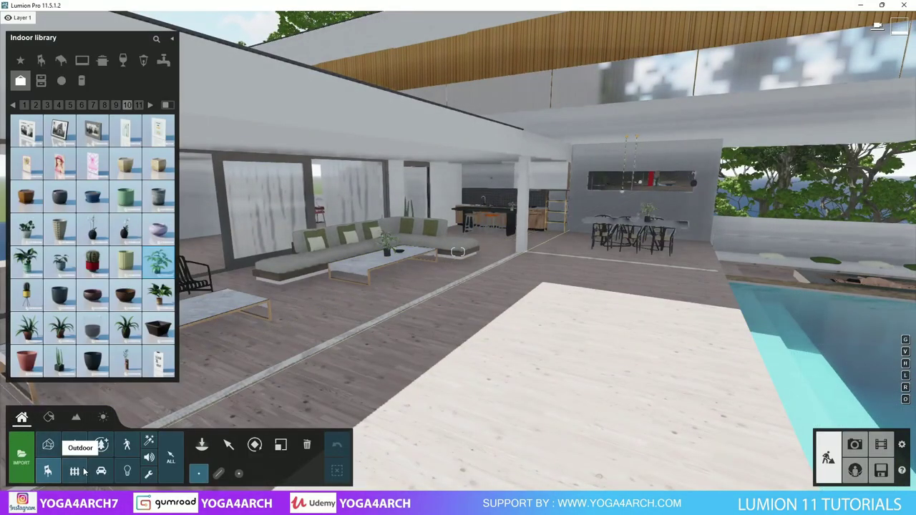
# - Place two deckchairs from the Outdoor Favorites on the pool deck
pyautogui.click(83, 471)
pyautogui.click(22, 62)
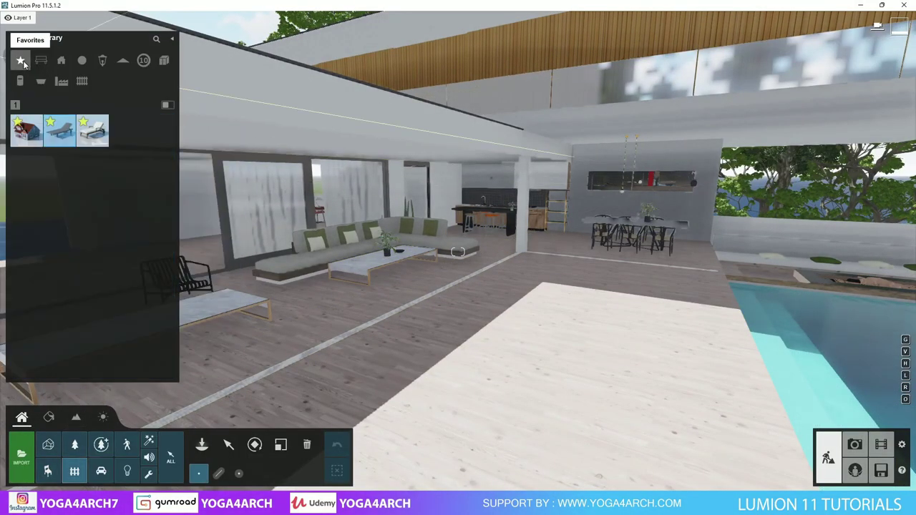
pyautogui.click(60, 131)
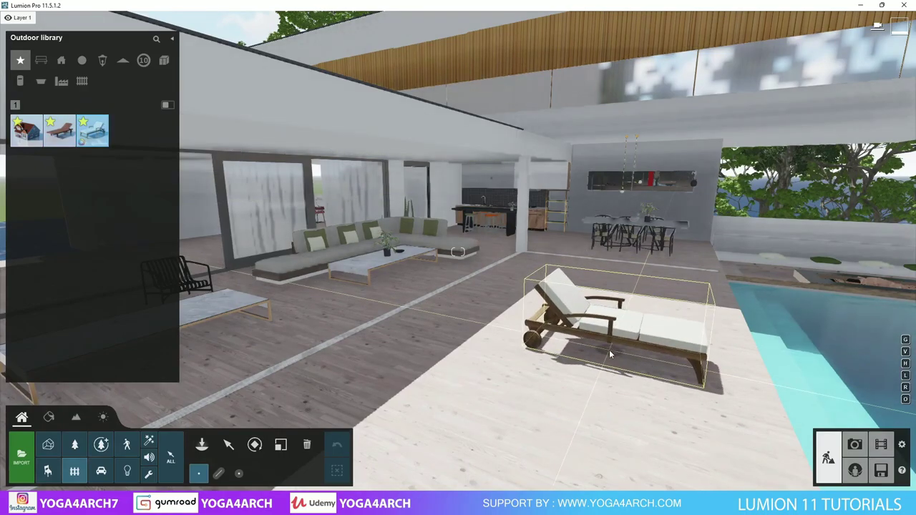
pyautogui.click(610, 349)
pyautogui.moveTo(609, 350)
pyautogui.mouseDown(button='right')
pyautogui.moveTo(565, 326)
pyautogui.moveTo(519, 324)
pyautogui.moveTo(663, 367)
pyautogui.mouseUp(button='right')
pyautogui.click(498, 320)
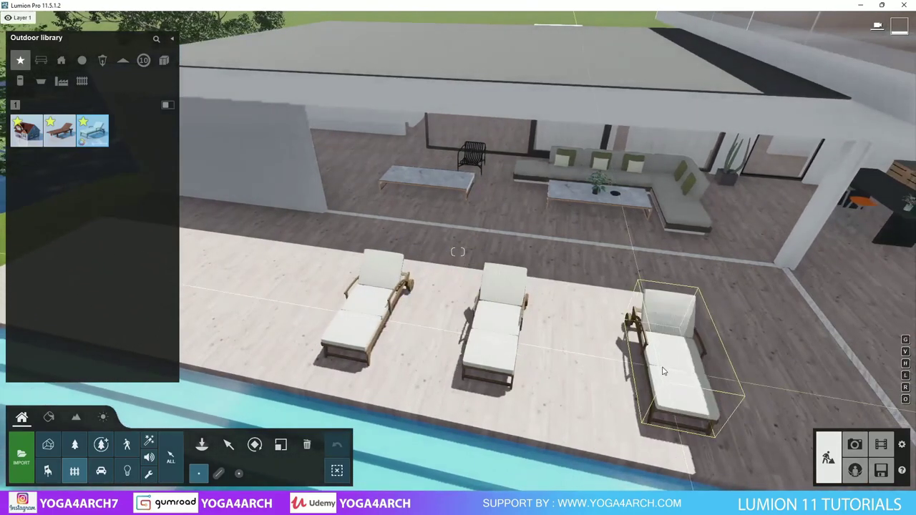
# - Alt-copy the left deckchair about 2.29 m to the right
pyautogui.click(228, 444)
pyautogui.scroll(5, 395, 324)
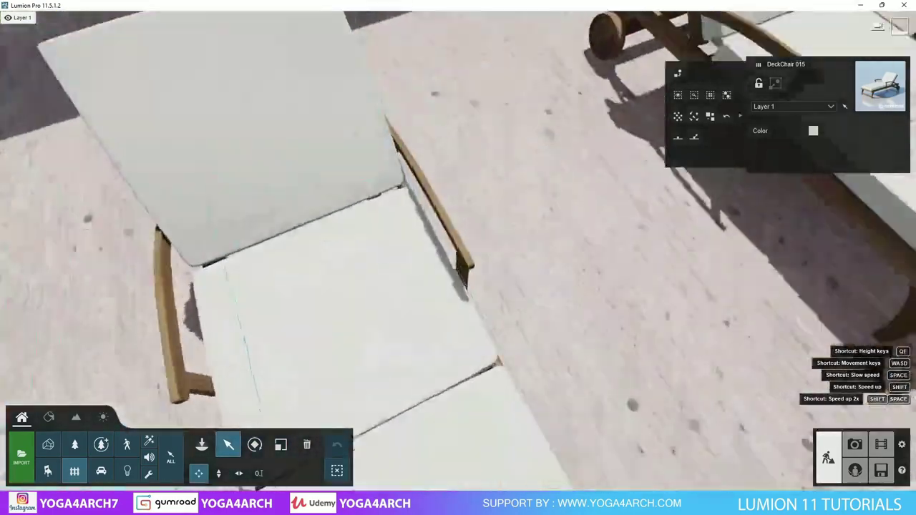
pyautogui.click(250, 213)
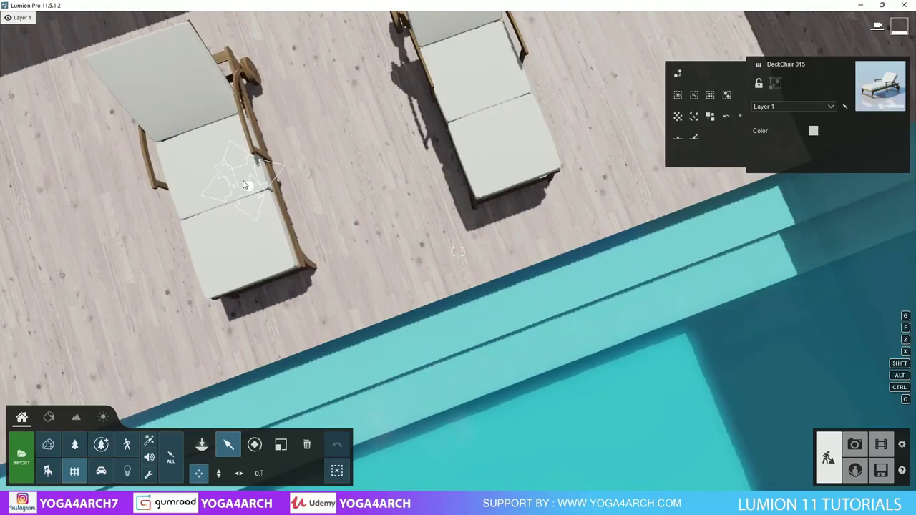
pyautogui.moveTo(249, 191); pyautogui.dragTo(392, 179, button='right')
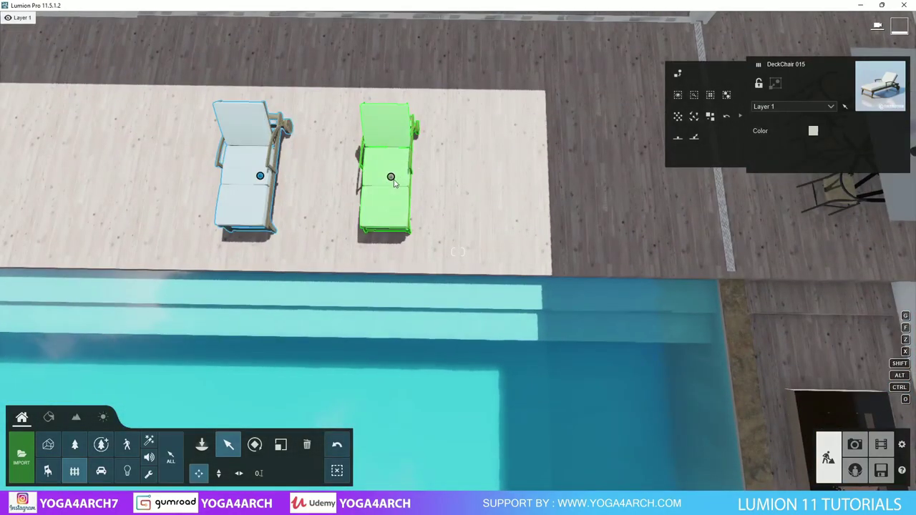
pyautogui.keyDown('alt'); pyautogui.moveTo(391, 176); pyautogui.dragTo(534, 181); pyautogui.keyUp('alt')
# - Preview the chairs in Photo mode, then shift the left deckchair about 0.92 m left
pyautogui.click(856, 446)
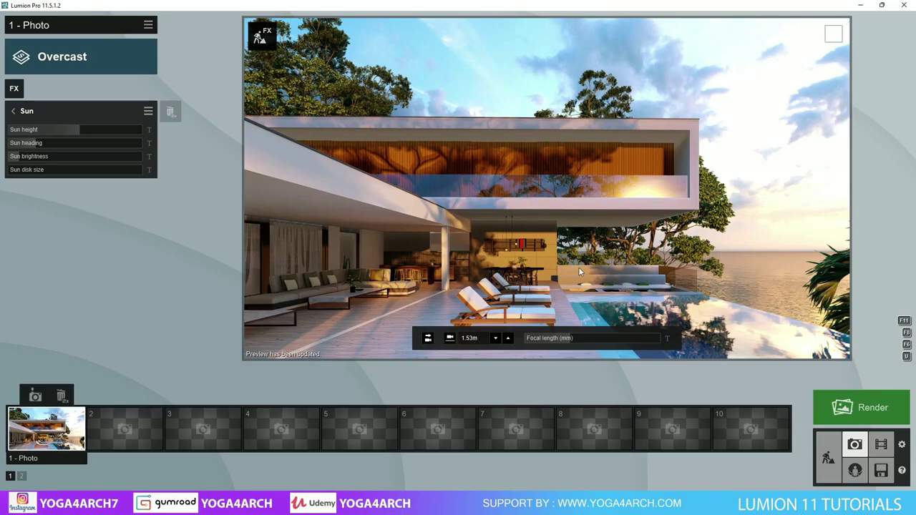
pyautogui.click(828, 458)
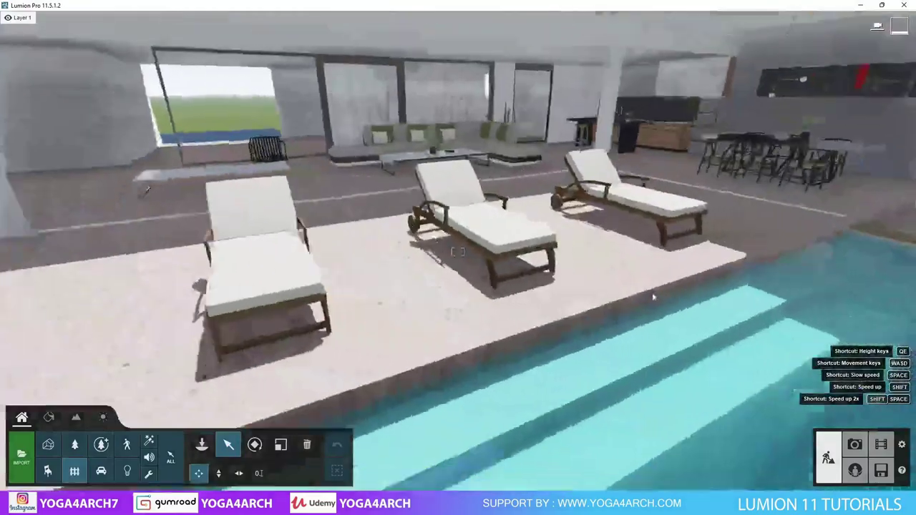
pyautogui.moveTo(883, 146); pyautogui.dragTo(883, 146, button='right')
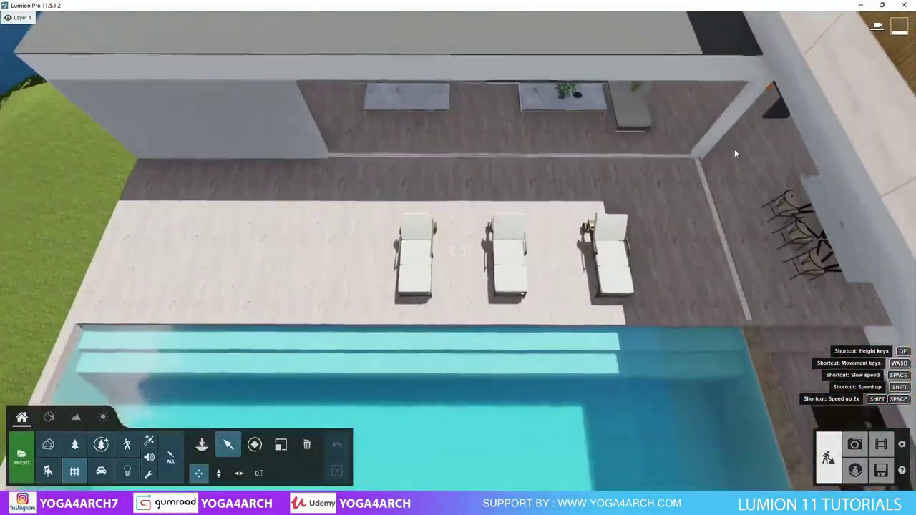
pyautogui.moveTo(414, 256); pyautogui.dragTo(374, 259)
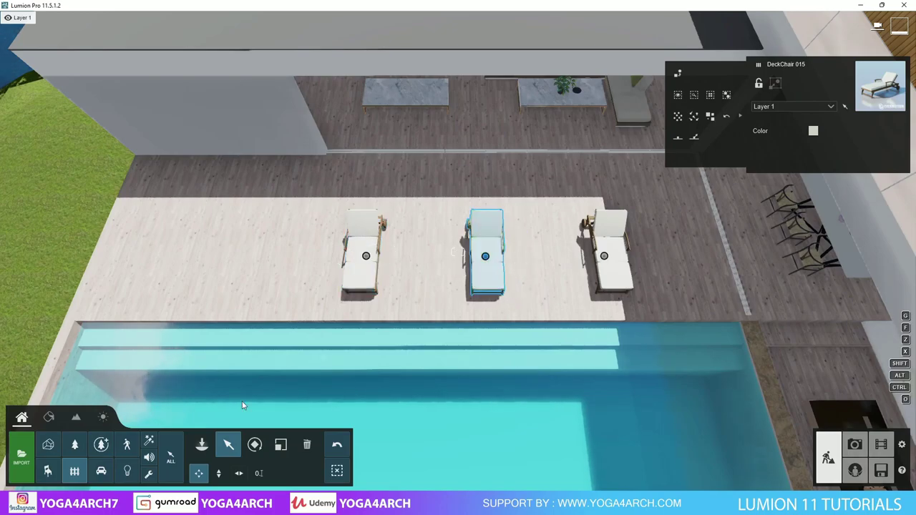
pyautogui.click(128, 445)
pyautogui.moveTo(61, 129)
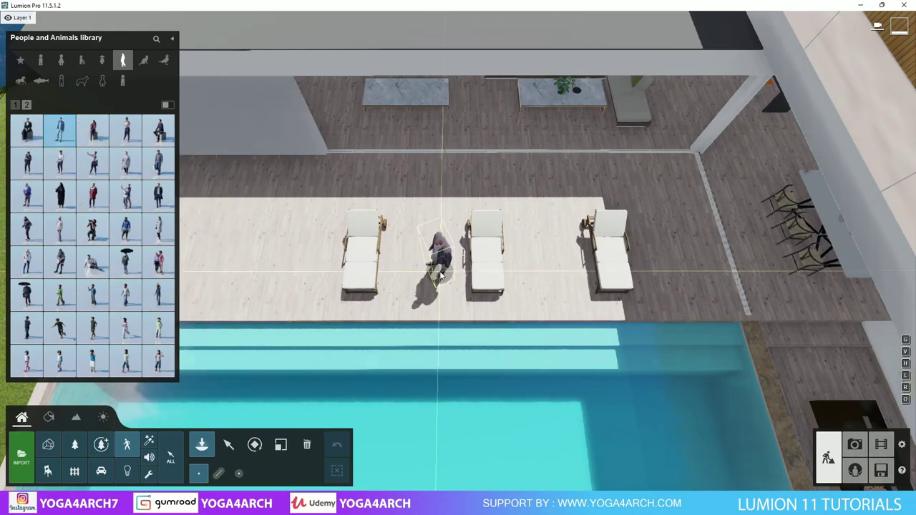
# - Place a standing figure in red on the pool deck
pyautogui.click(540, 213)
pyautogui.moveTo(93, 163)
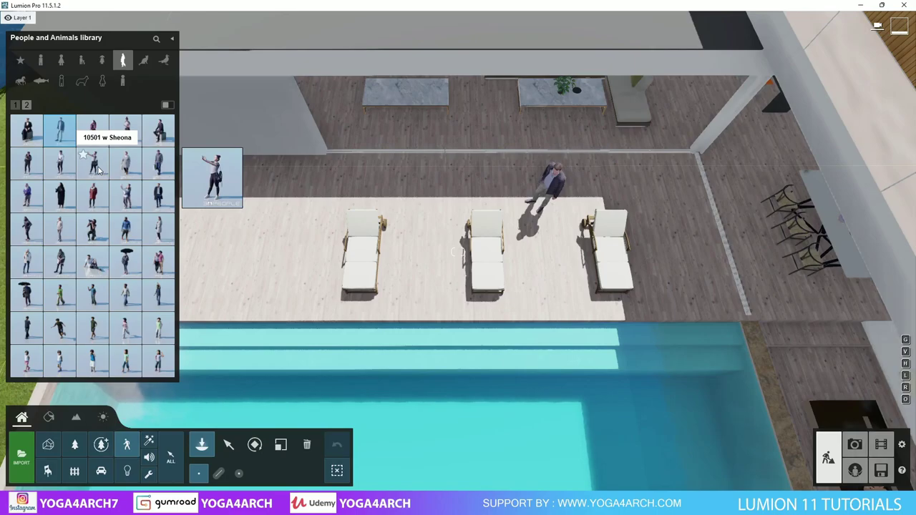
pyautogui.click(18, 107)
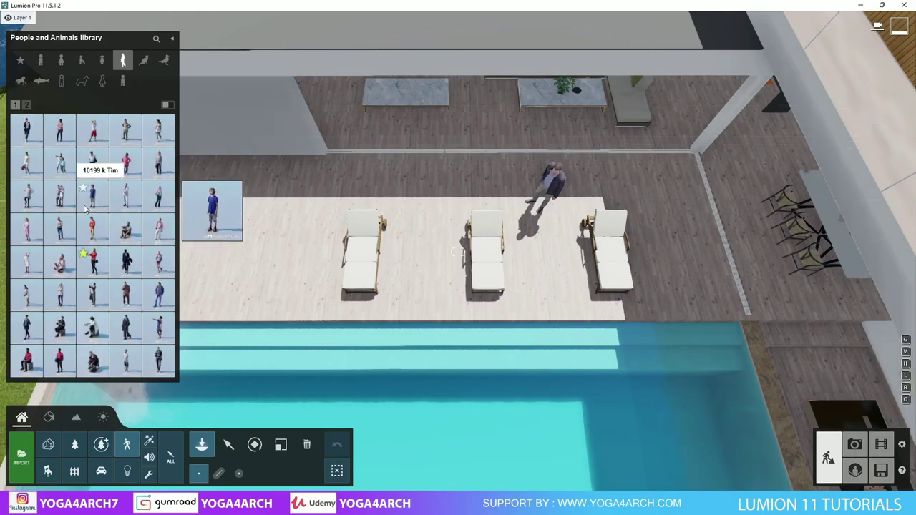
pyautogui.click(93, 261)
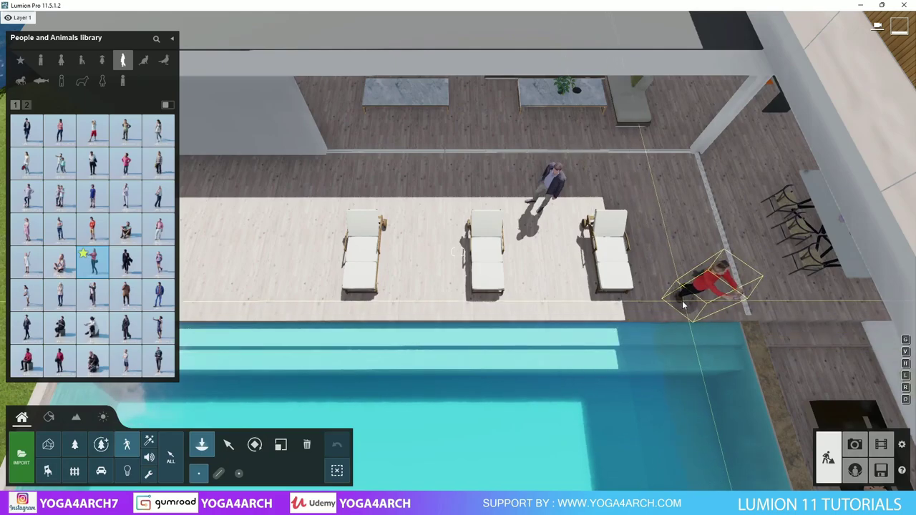
pyautogui.click(684, 305)
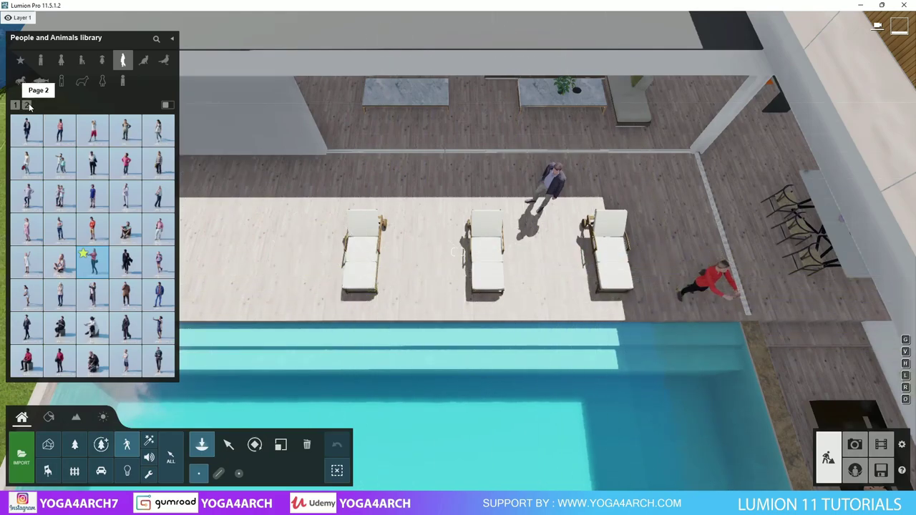
pyautogui.moveTo(60, 326)
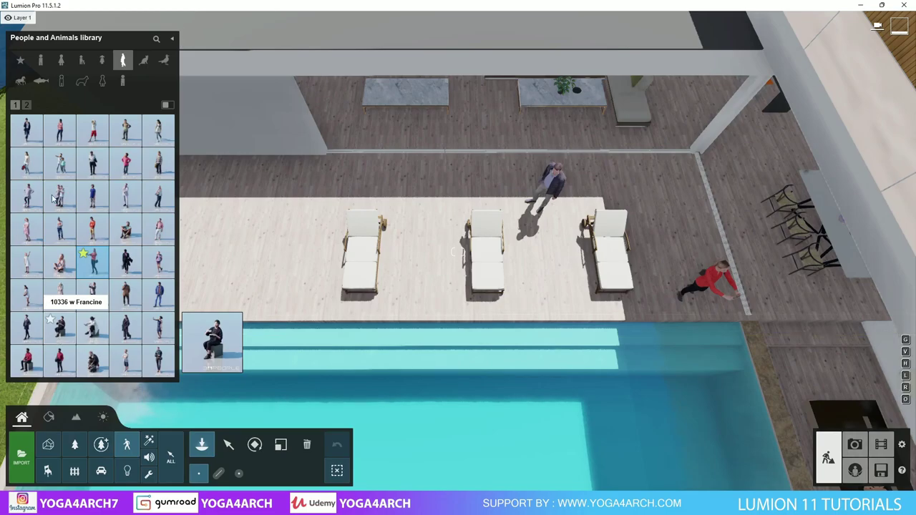
# - Seat the page-2 seated woman on the lounge sofa facing the room, then bring SketchUp forward
pyautogui.click(28, 105)
pyautogui.moveTo(159, 131)
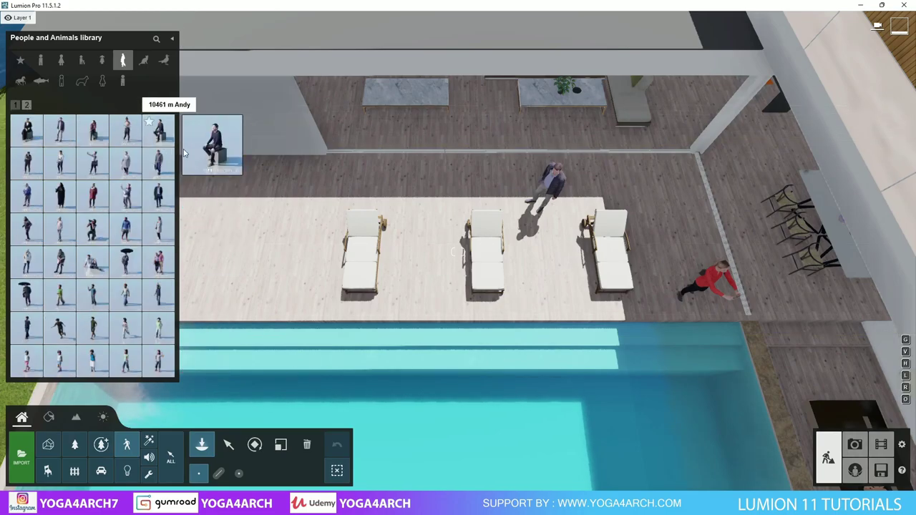
pyautogui.click(27, 129)
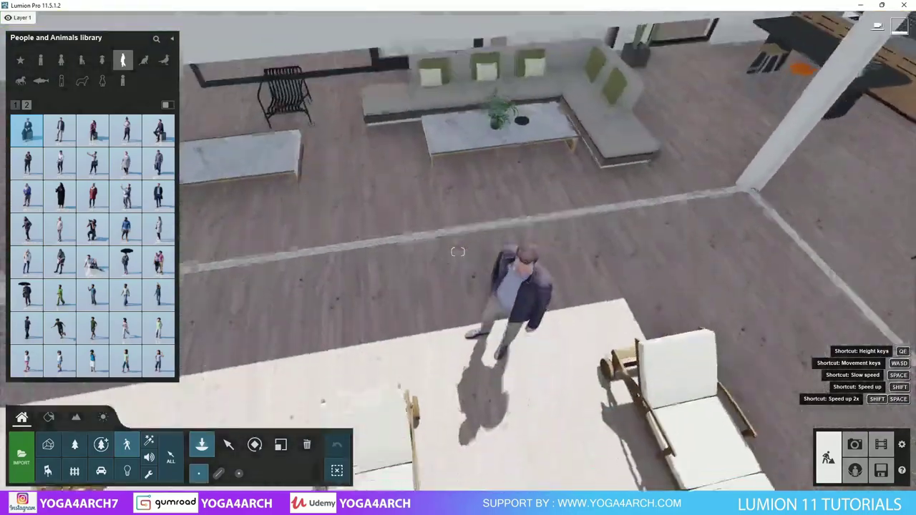
pyautogui.moveTo(457, 252); pyautogui.dragTo(443, 394, button='right')
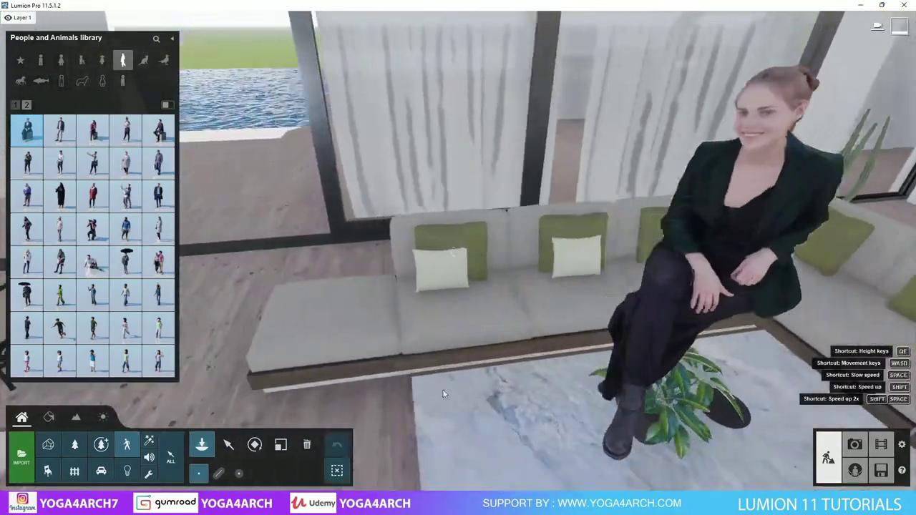
pyautogui.click(443, 393)
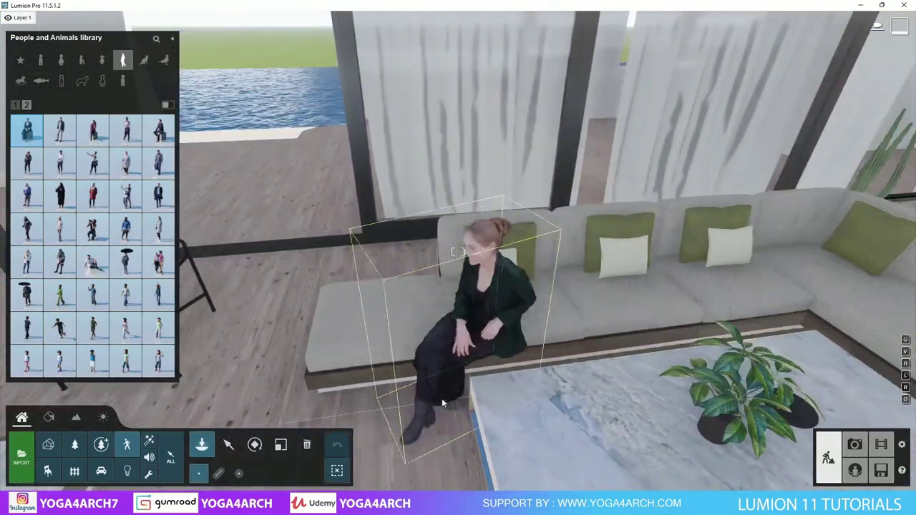
pyautogui.click(255, 445)
pyautogui.click(438, 398)
pyautogui.moveTo(438, 398); pyautogui.dragTo(429, 412)
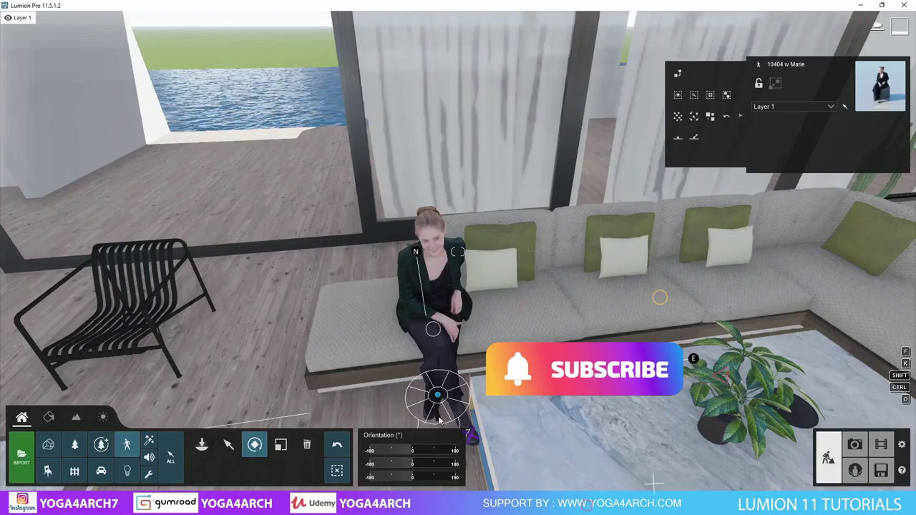
pyautogui.moveTo(429, 401); pyautogui.dragTo(414, 404, button='right')
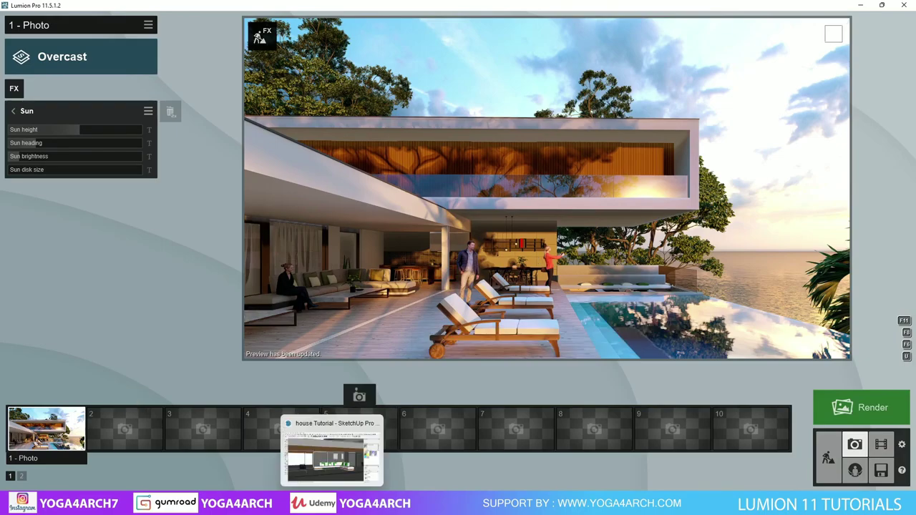
pyautogui.click(330, 465)
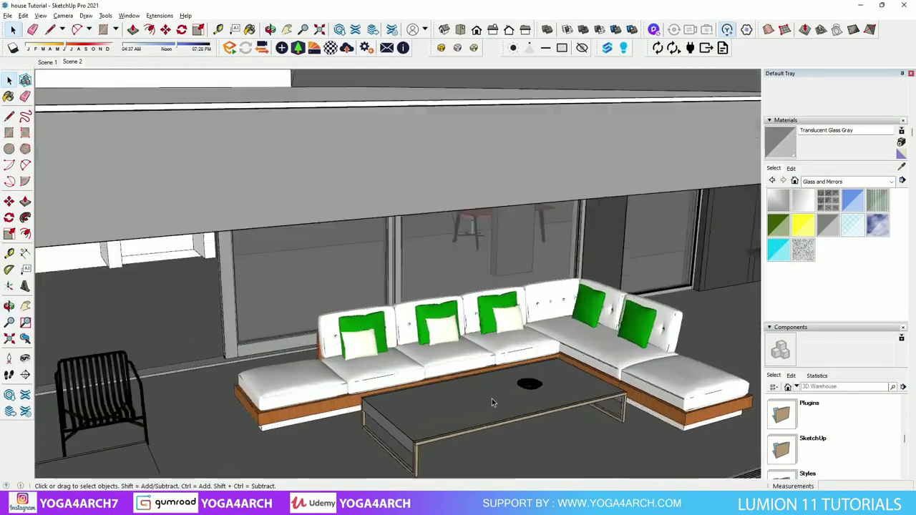
# - In SketchUp, move the lounge sofa component about 0.44 m, then return to Lumion
pyautogui.click(484, 350)
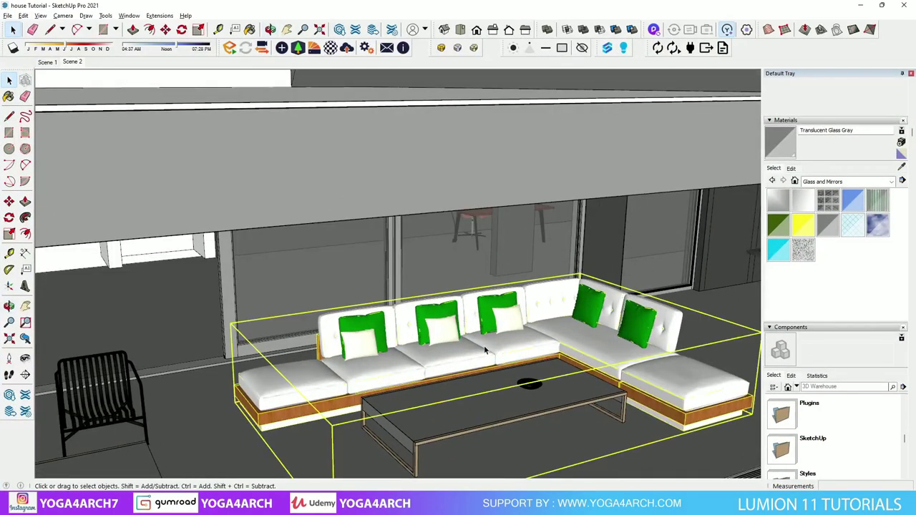
pyautogui.moveTo(363, 415); pyautogui.dragTo(347, 455, button='middle')
pyautogui.press('m')
pyautogui.click(346, 455)
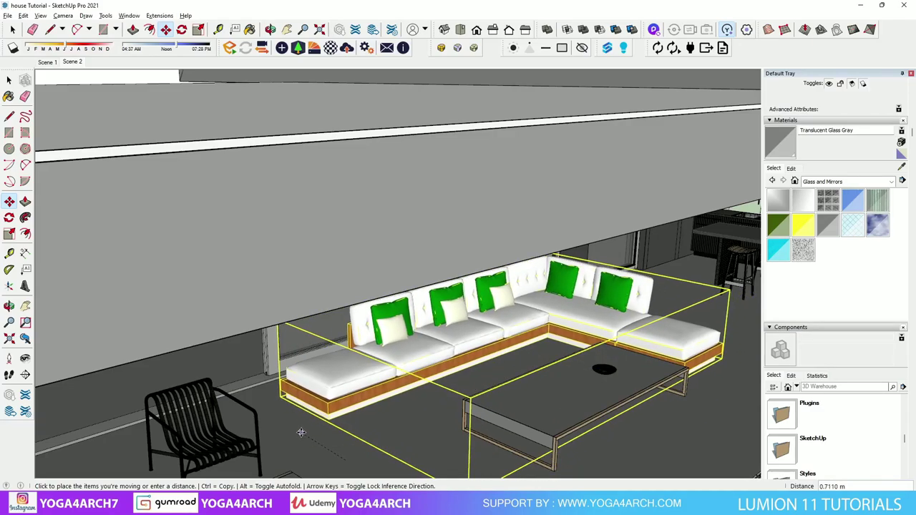
pyautogui.moveTo(398, 418); pyautogui.dragTo(334, 415, button='middle')
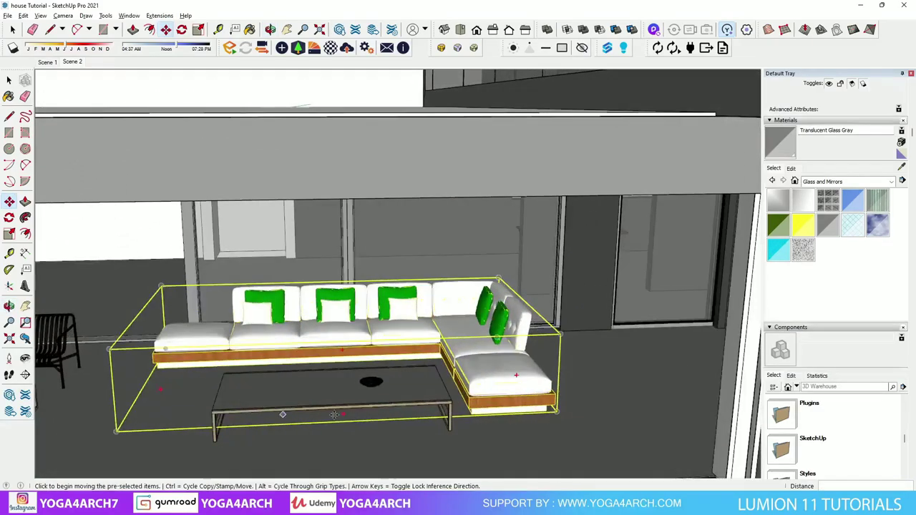
pyautogui.click(486, 450)
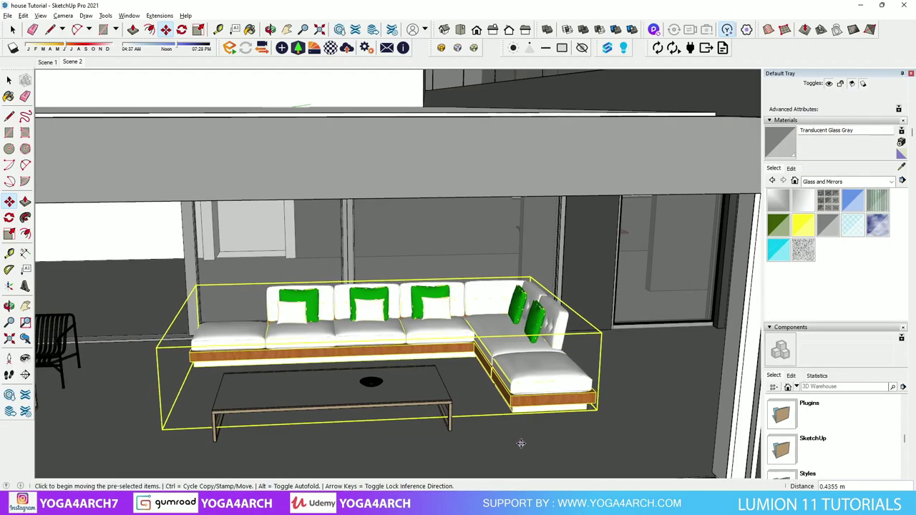
pyautogui.click(47, 61)
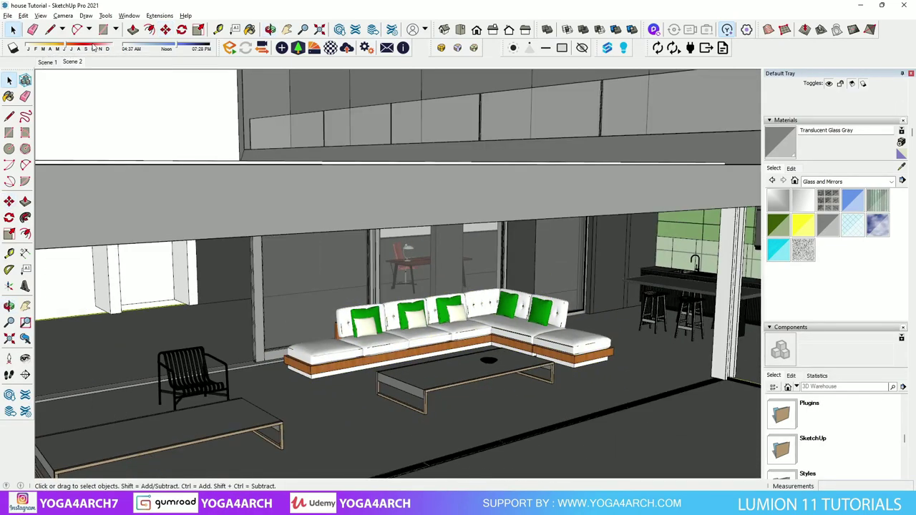
pyautogui.click(864, 5)
# - Adjust the eave soffit and living-room floor materials in the Material Editor
pyautogui.click(828, 458)
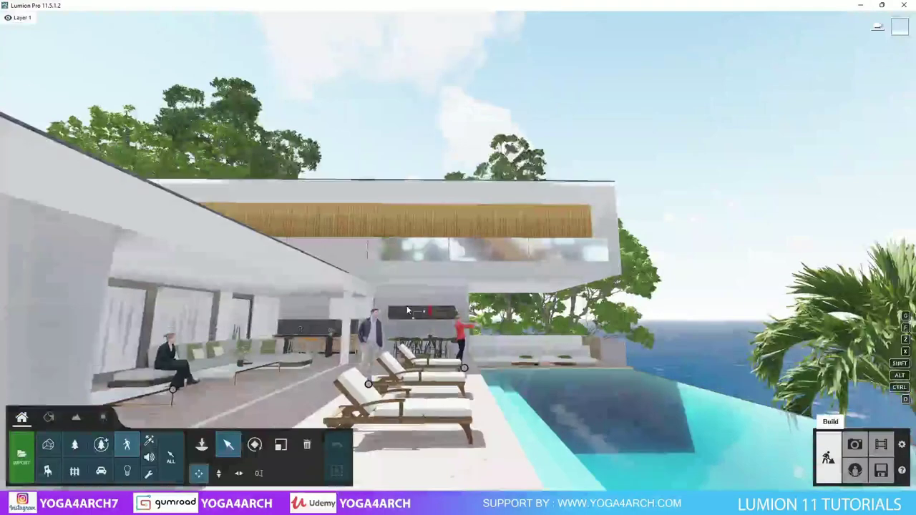
pyautogui.click(48, 417)
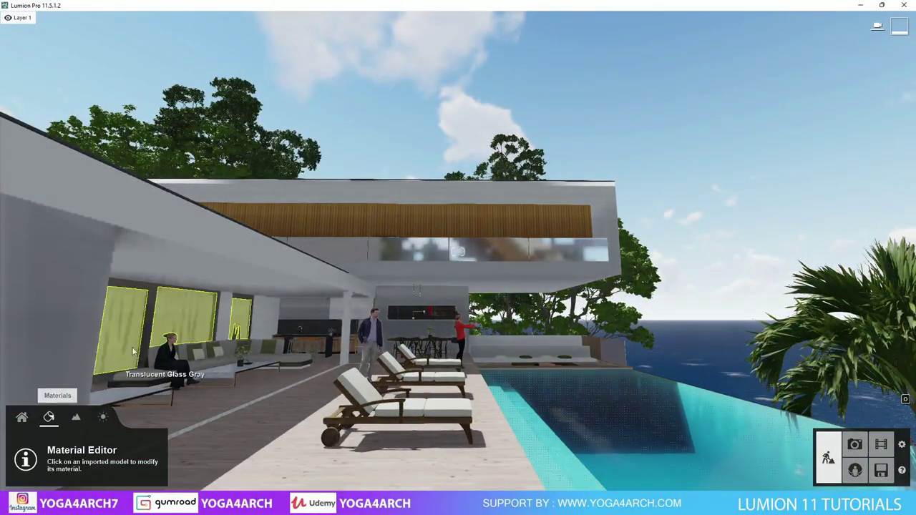
pyautogui.click(188, 258)
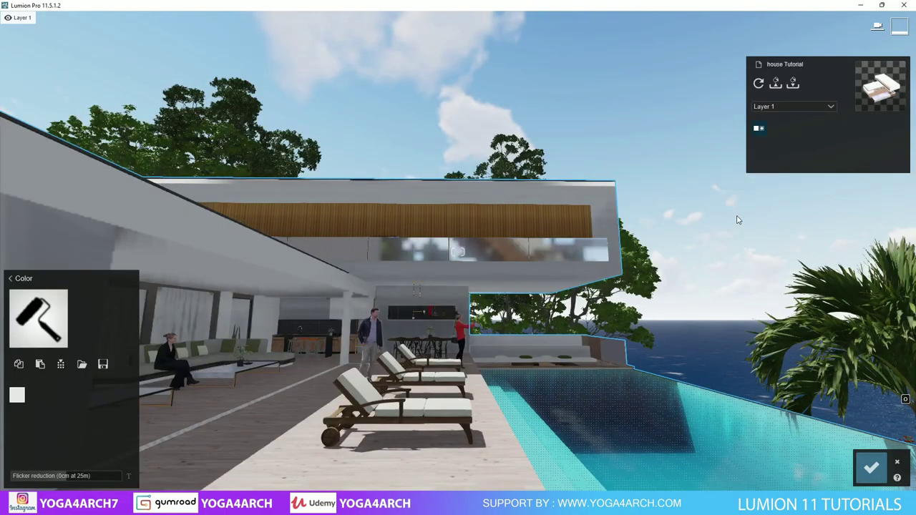
pyautogui.press('w')
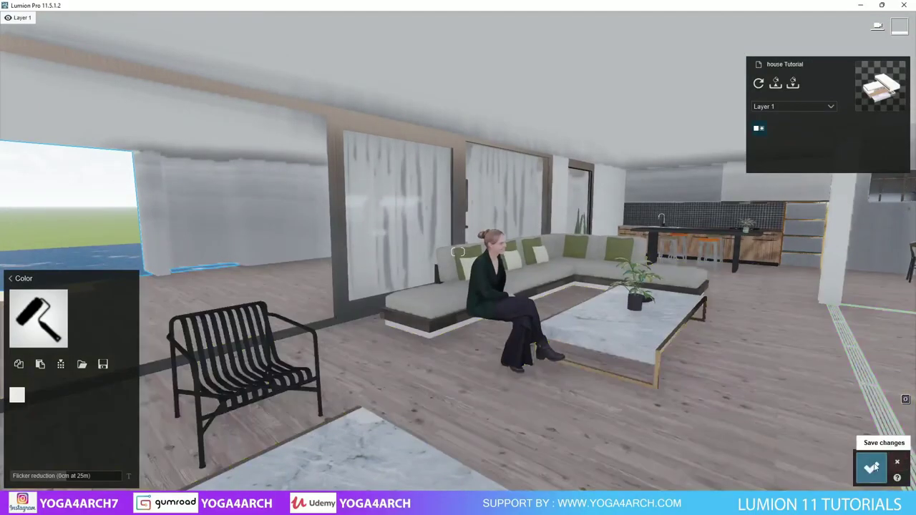
pyautogui.click(871, 467)
pyautogui.press('w')
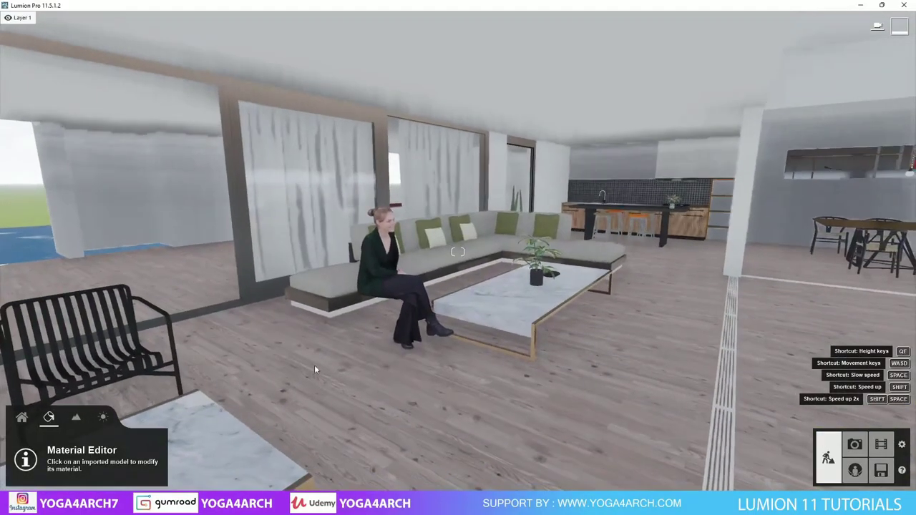
pyautogui.click(540, 393)
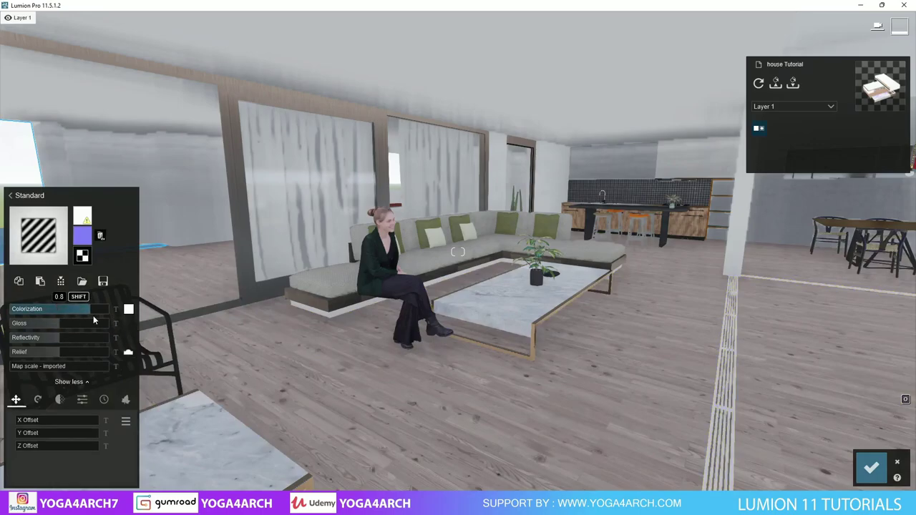
pyautogui.click(129, 309)
pyautogui.press('w')
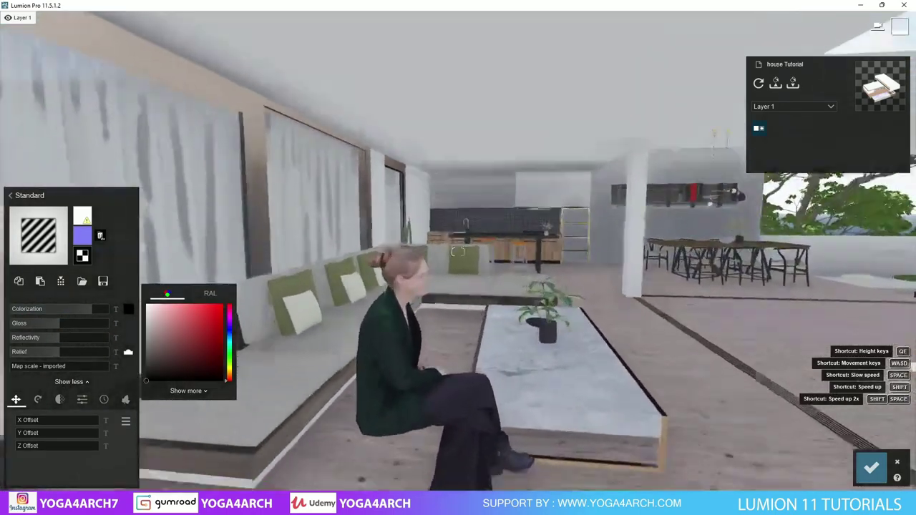
pyautogui.click(871, 467)
# - Move the seated woman onto the relocated living-room sofa
pyautogui.click(21, 417)
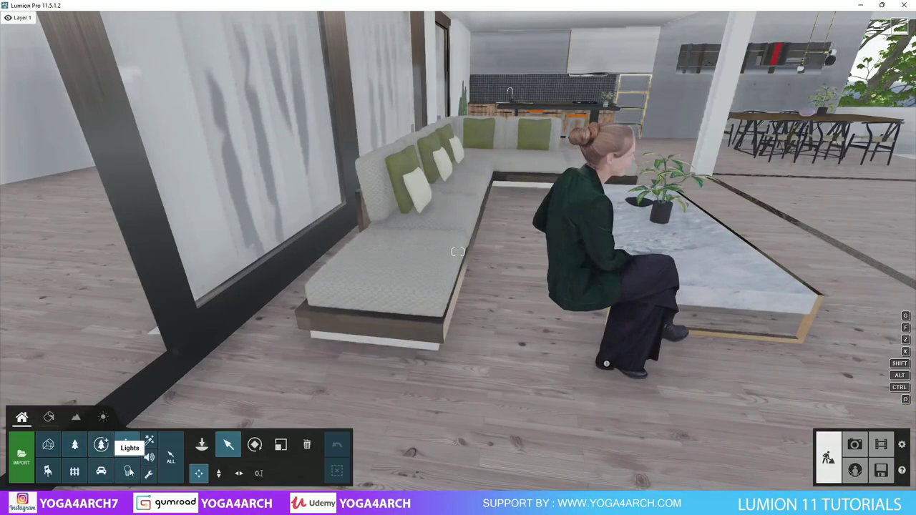
pyautogui.click(555, 300)
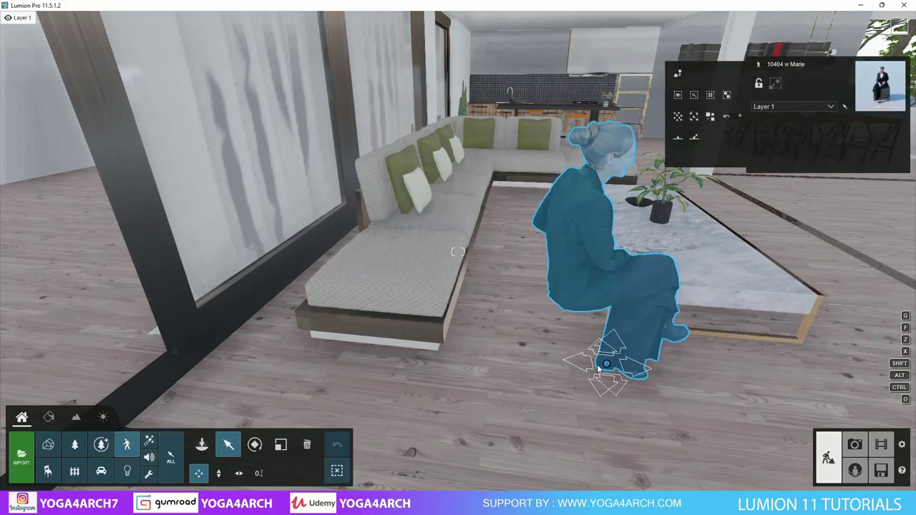
pyautogui.moveTo(605, 366); pyautogui.dragTo(487, 237)
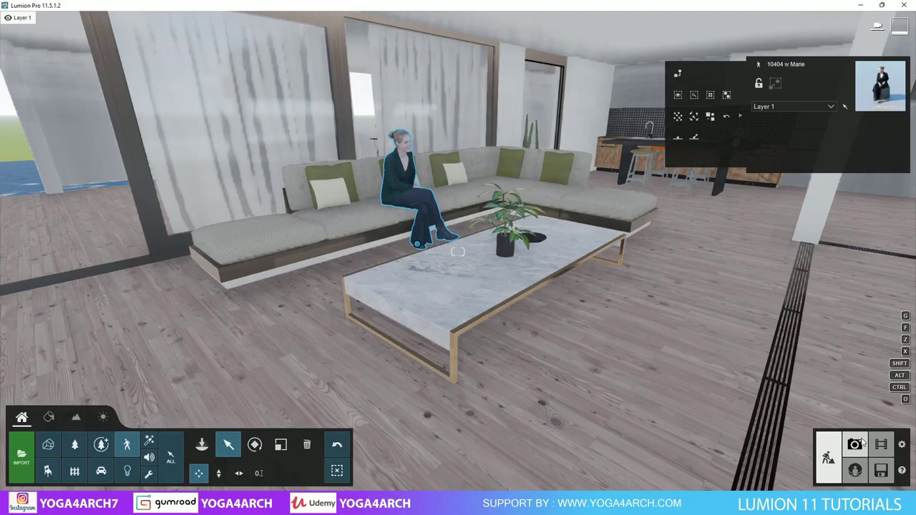
# - Add the Print Poster Enhancer effect to photo 1 and open its Color Correction settings
pyautogui.click(863, 444)
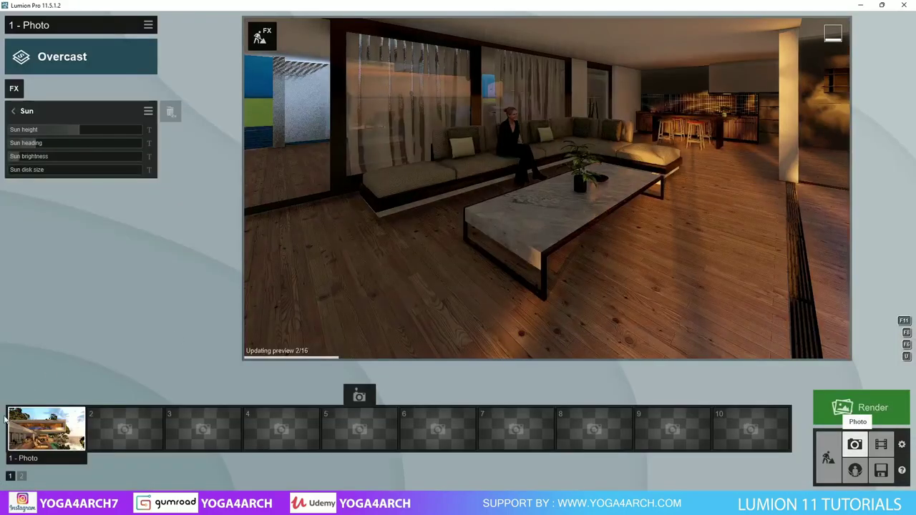
pyautogui.click(39, 422)
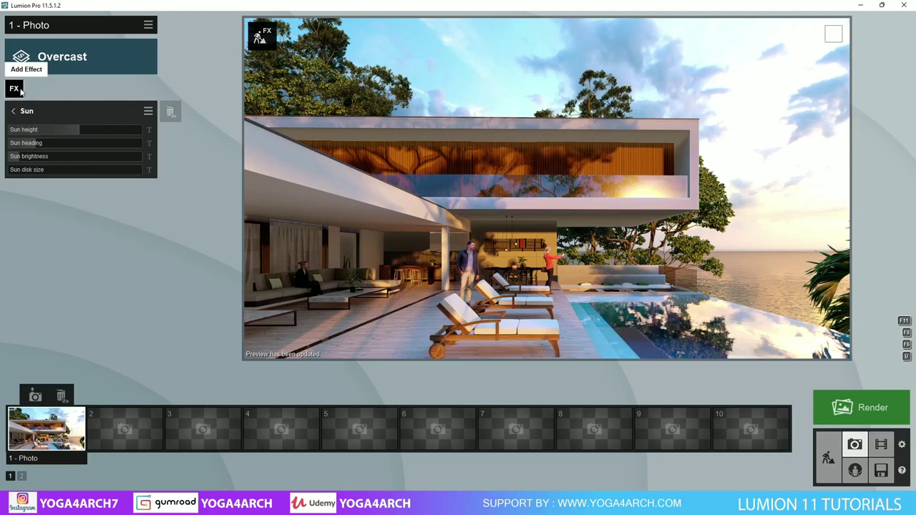
pyautogui.click(14, 89)
pyautogui.click(301, 363)
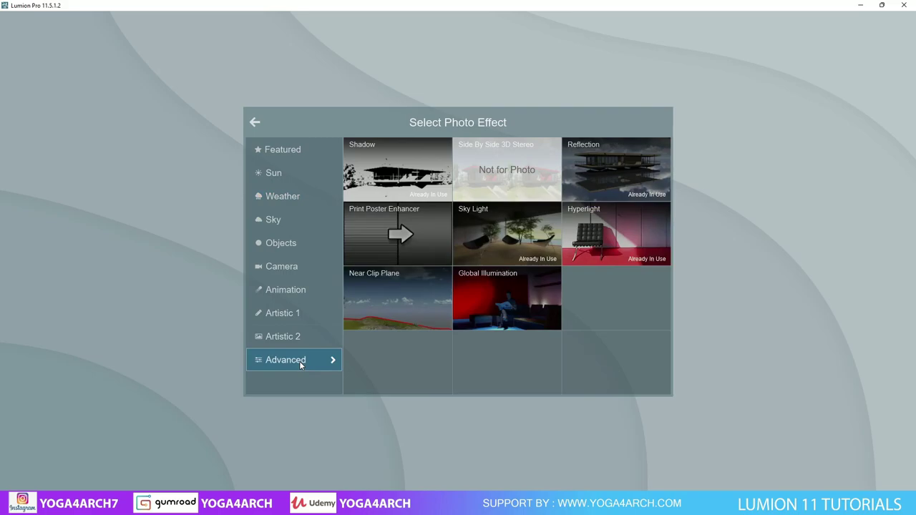
pyautogui.click(397, 237)
pyautogui.click(17, 109)
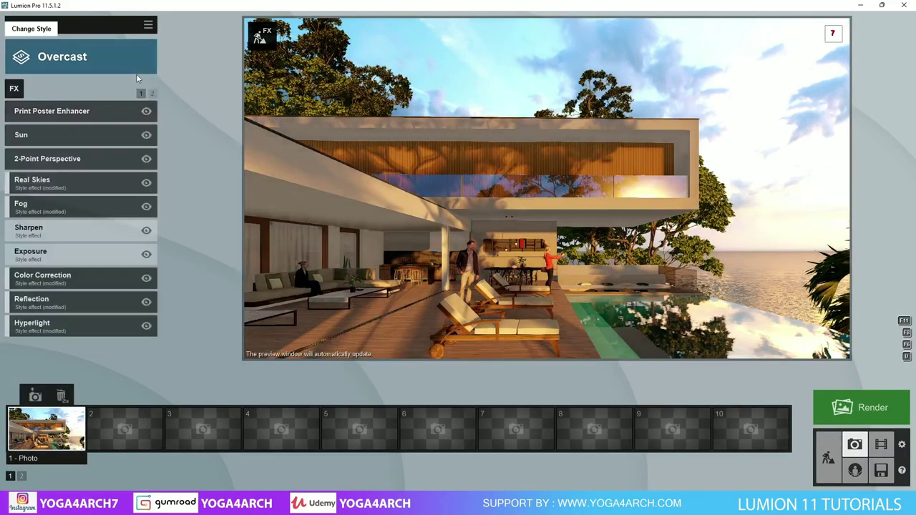
pyautogui.click(91, 278)
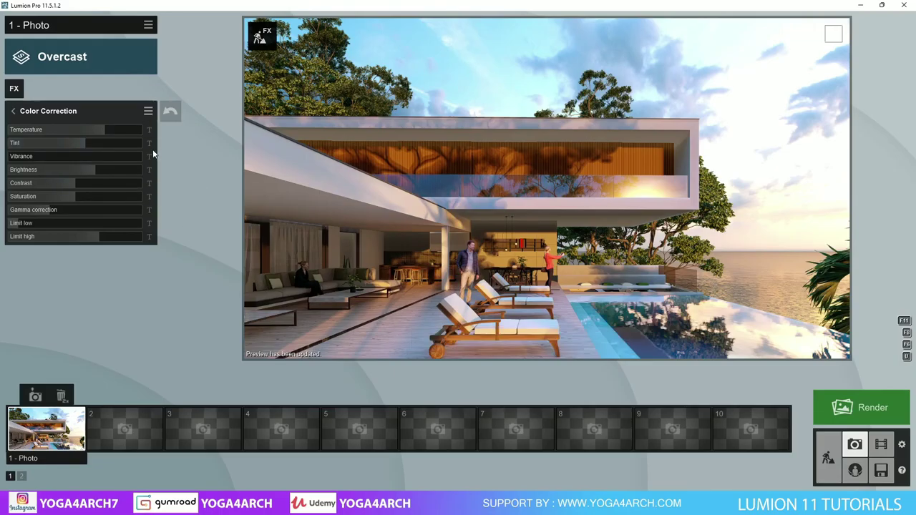
pyautogui.click(828, 458)
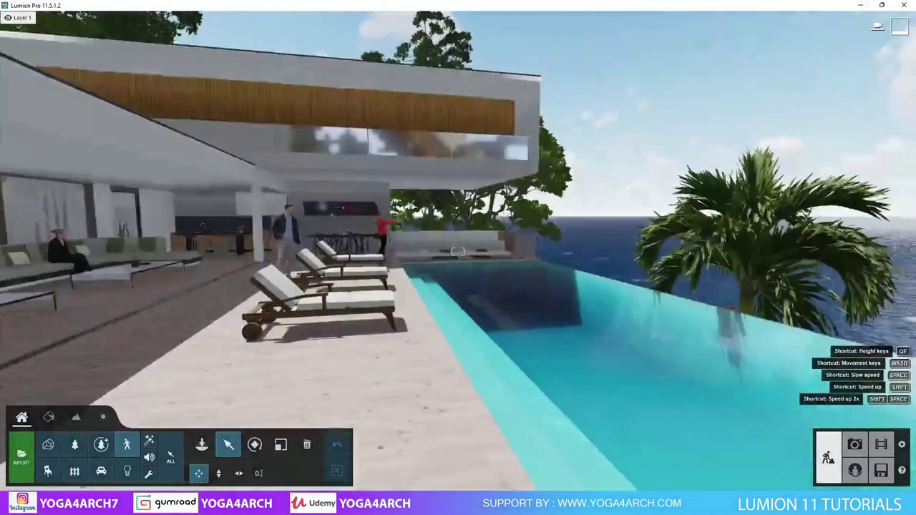
# - Move the manila palm toward the shoreline and check it in the Photo 1 view
pyautogui.moveTo(458, 252); pyautogui.dragTo(458, 252, button='right')
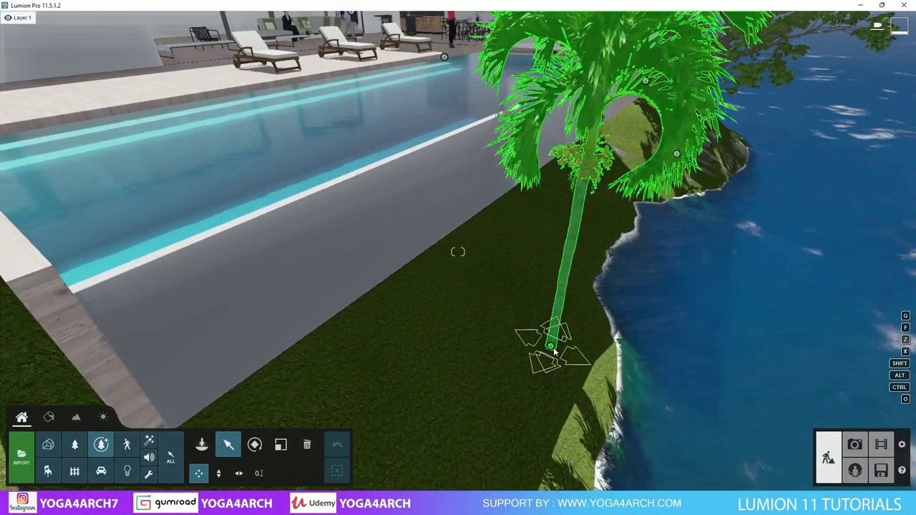
pyautogui.moveTo(551, 347); pyautogui.dragTo(591, 280)
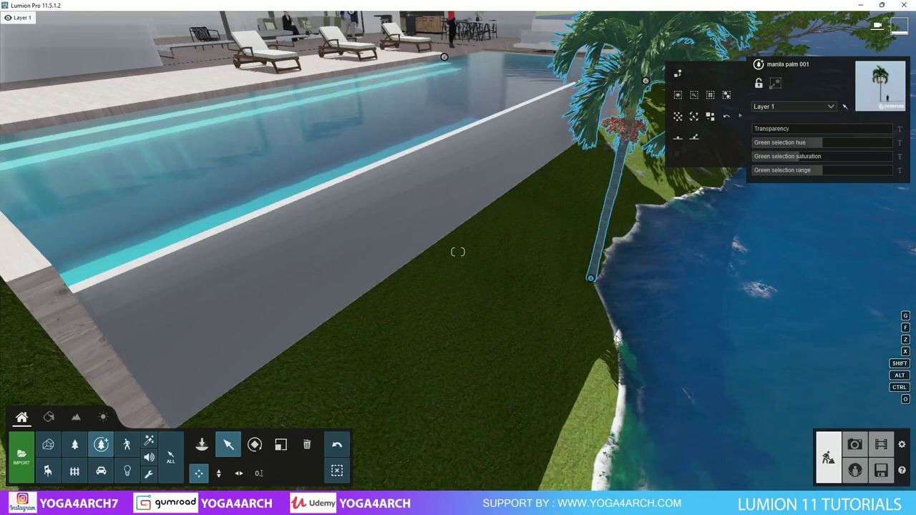
pyautogui.moveTo(563, 332); pyautogui.dragTo(449, 392, button='right')
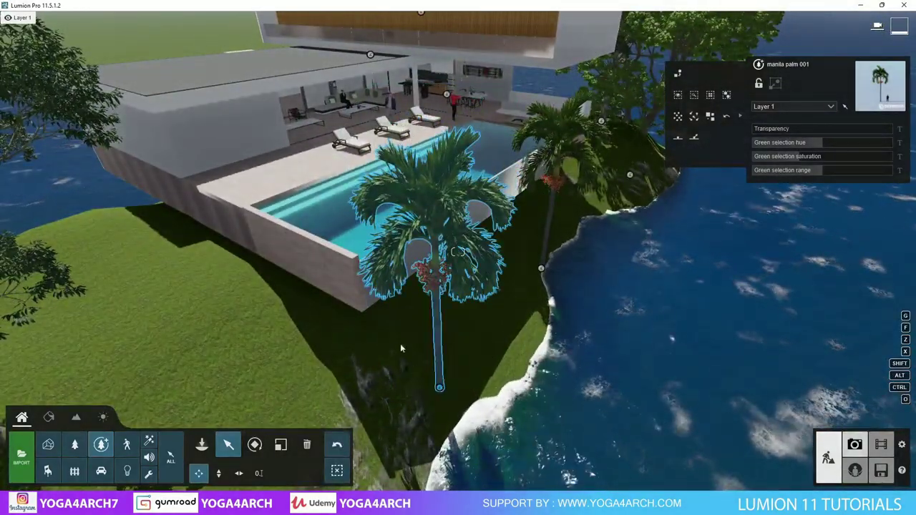
pyautogui.click(854, 445)
pyautogui.click(79, 423)
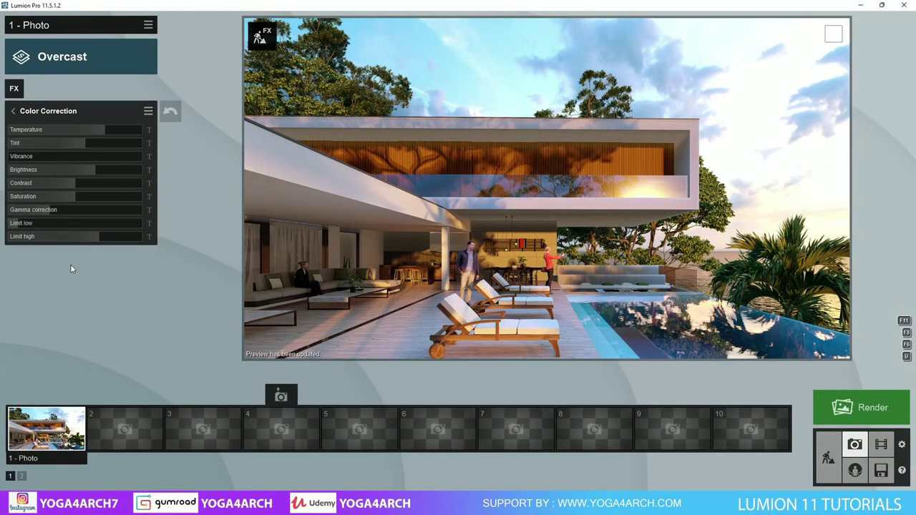
pyautogui.click(827, 458)
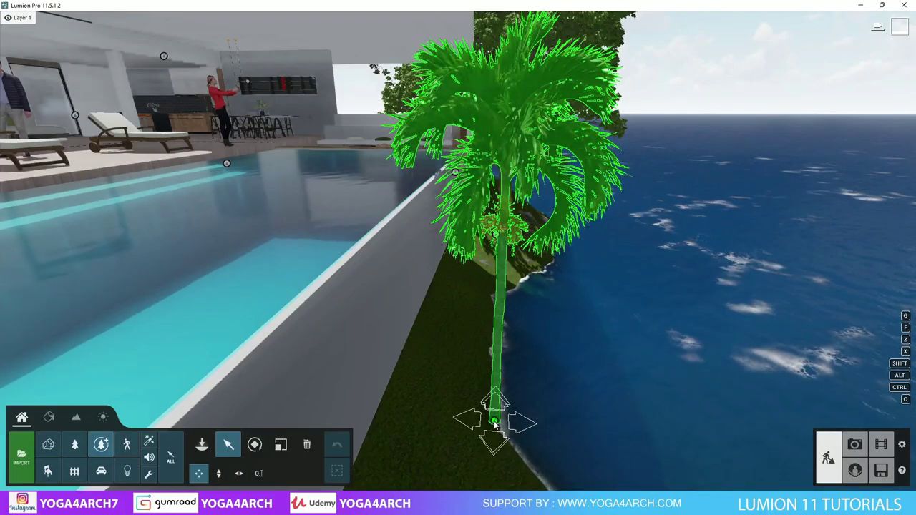
# - Nudge the palm about 1.93 m sideways and recheck the photo
pyautogui.moveTo(494, 421); pyautogui.dragTo(562, 412)
pyautogui.click(854, 445)
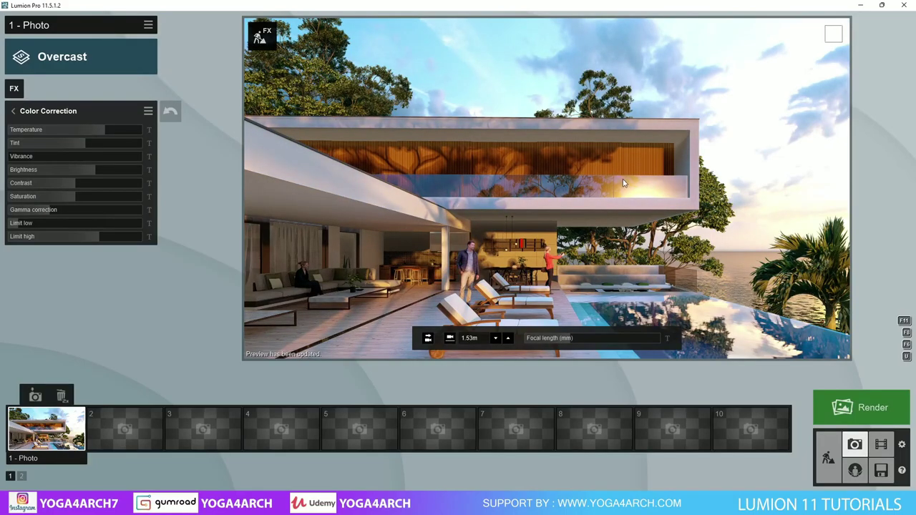
pyautogui.click(828, 457)
# - Line the pool basin with a mosaic tile from Indoor > Tiles and restore the Photo 1 view
pyautogui.press('w')
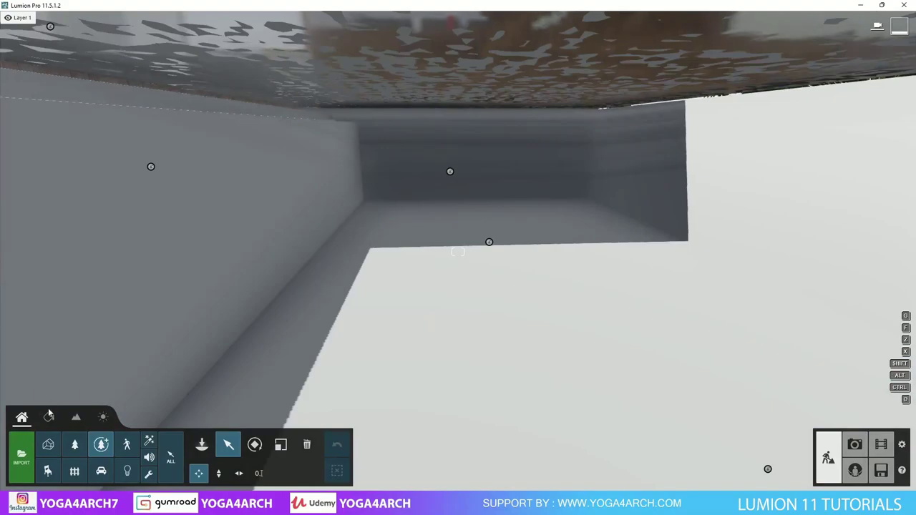
pyautogui.click(49, 418)
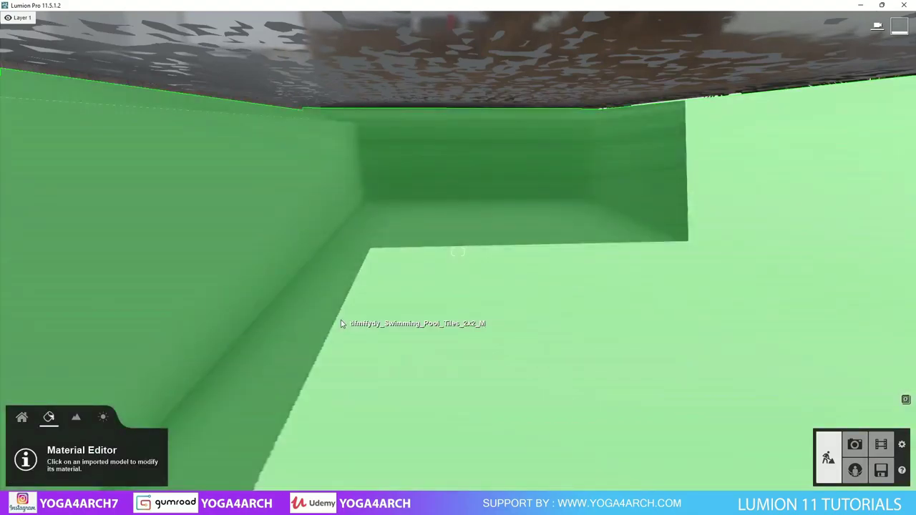
pyautogui.click(391, 315)
pyautogui.click(88, 231)
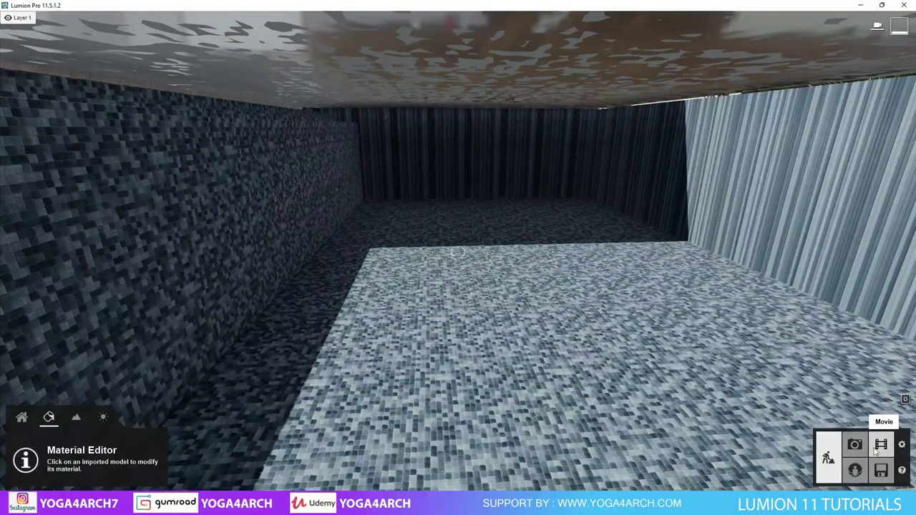
pyautogui.click(855, 444)
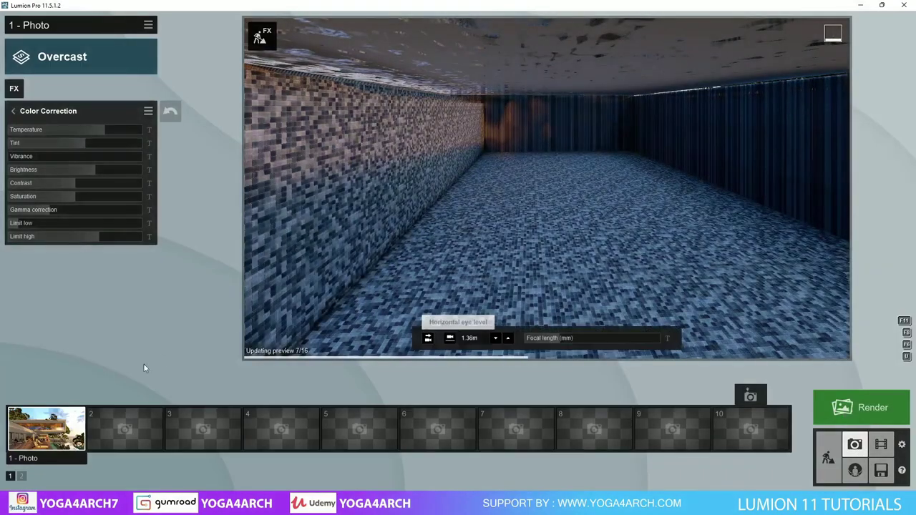
pyautogui.click(36, 396)
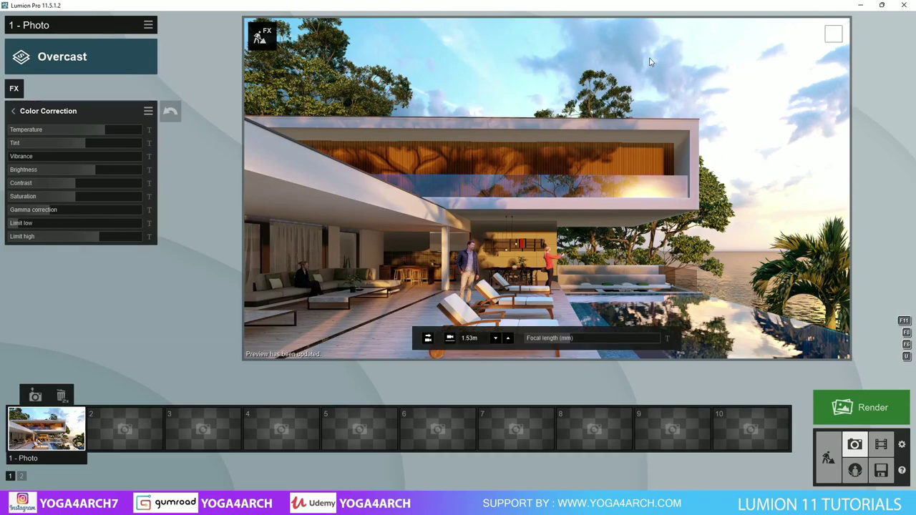
# - Place 12 Seagull Flying birds above the sea, select them, and view them in Photo 1
pyautogui.click(829, 458)
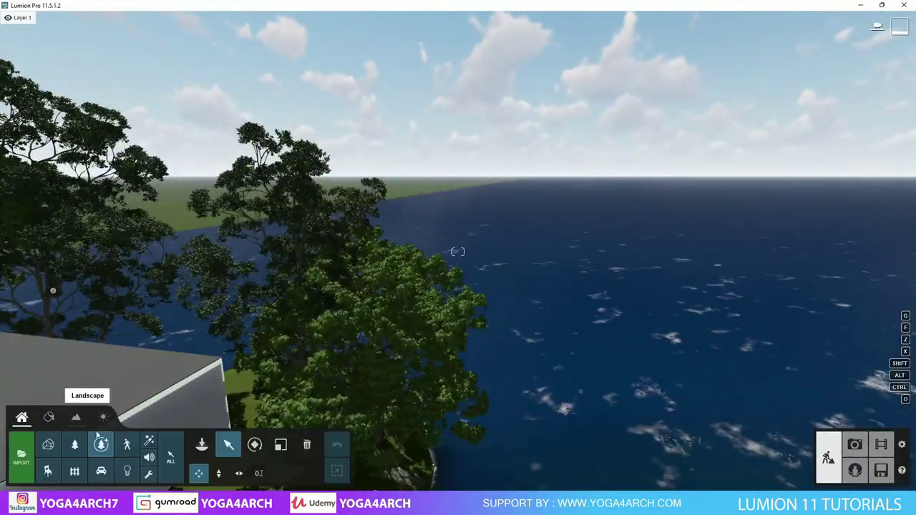
pyautogui.click(126, 444)
pyautogui.click(164, 60)
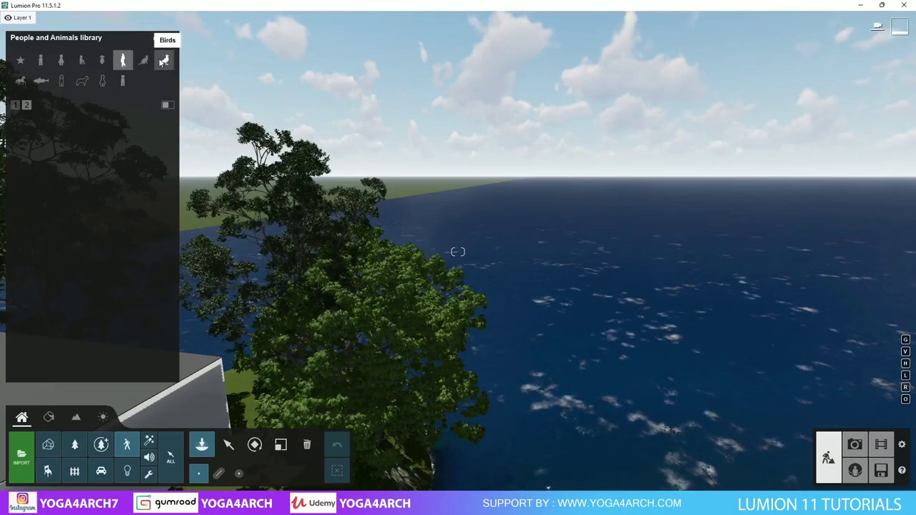
pyautogui.click(125, 163)
pyautogui.click(576, 345)
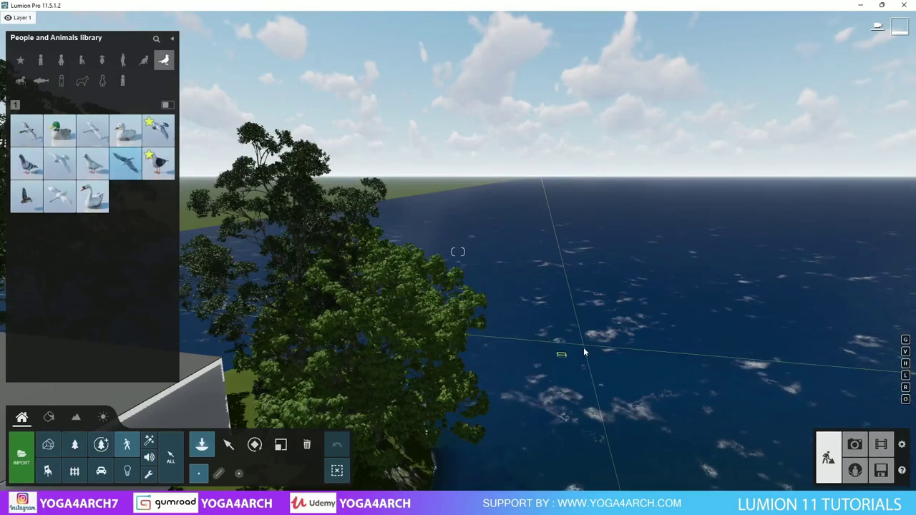
pyautogui.click(229, 446)
pyautogui.moveTo(503, 272); pyautogui.dragTo(677, 423)
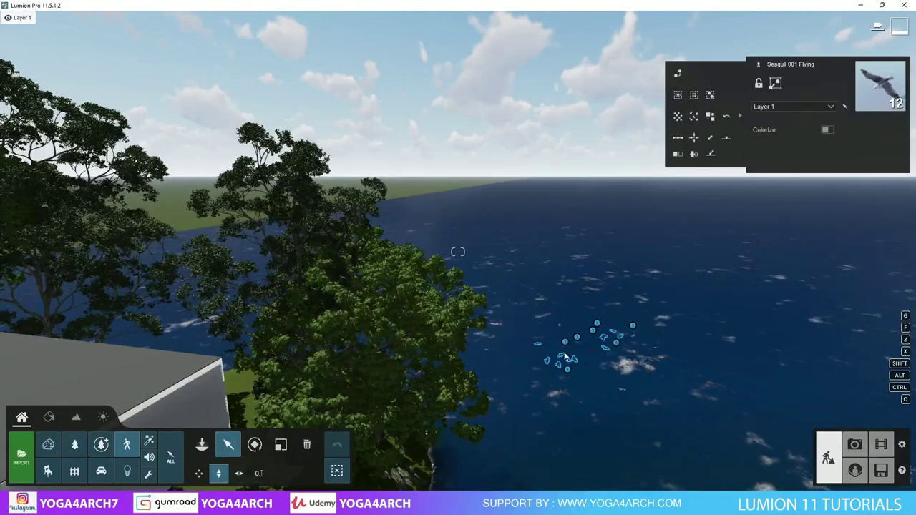
pyautogui.click(855, 446)
pyautogui.click(43, 428)
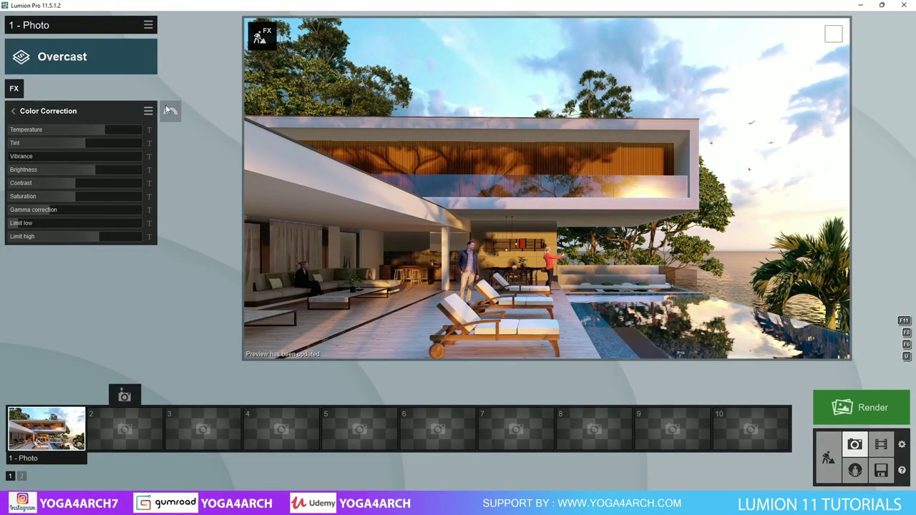
# - Add Volumetric Sunlight to photo 1 and turn its brightness down to 0
pyautogui.click(16, 90)
pyautogui.click(274, 173)
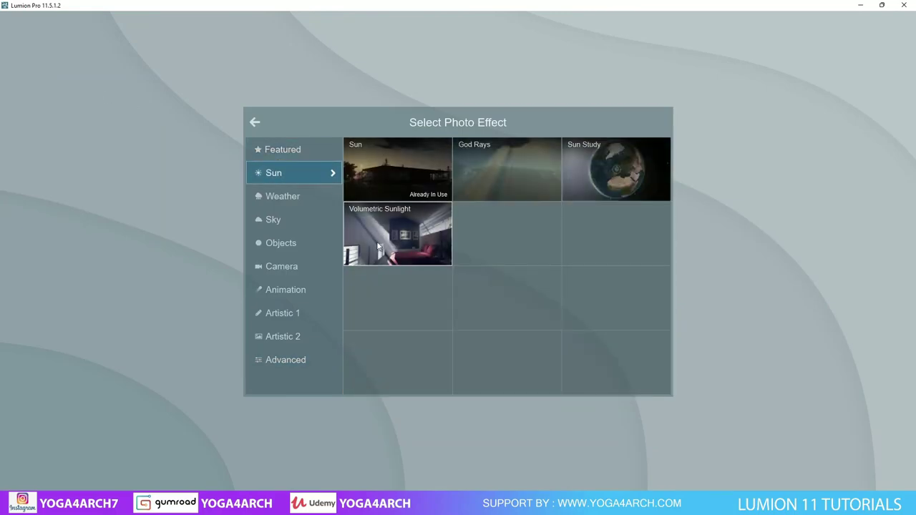
pyautogui.click(415, 236)
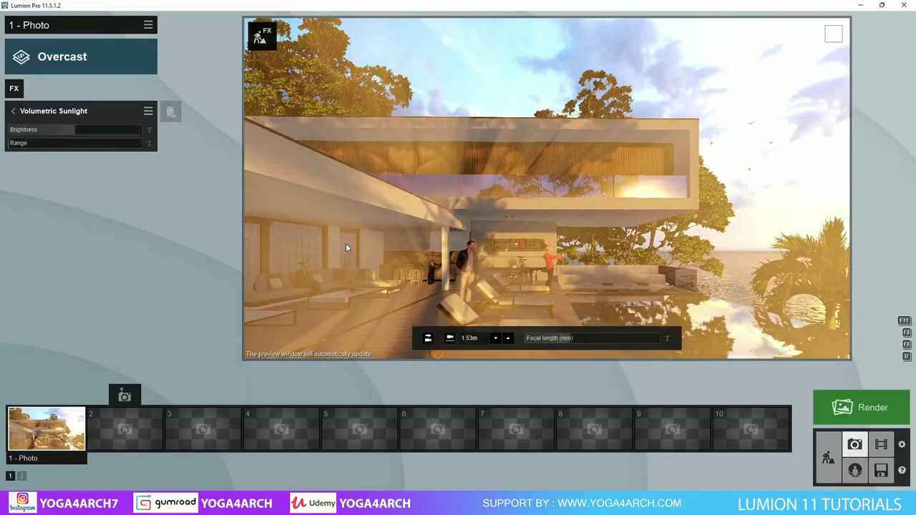
pyautogui.click(15, 144)
pyautogui.moveTo(69, 130); pyautogui.dragTo(19, 130)
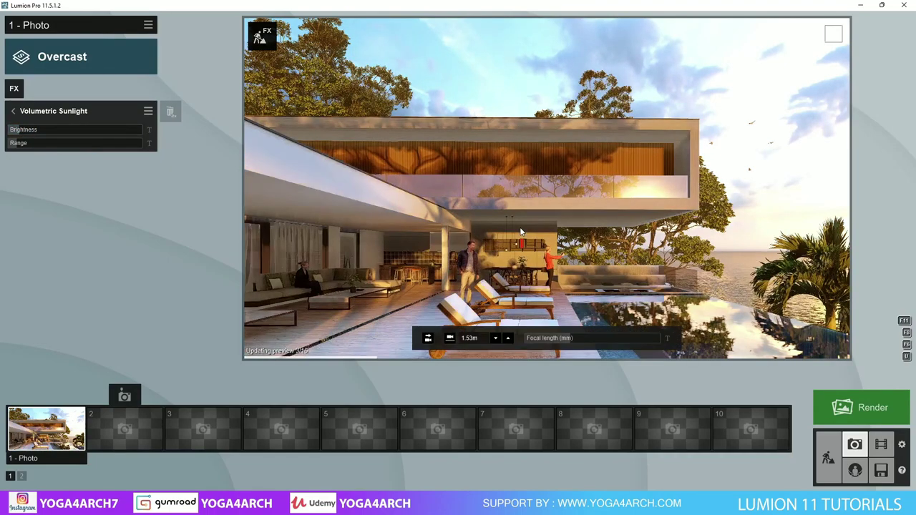
pyautogui.moveTo(28, 147); pyautogui.dragTo(25, 147)
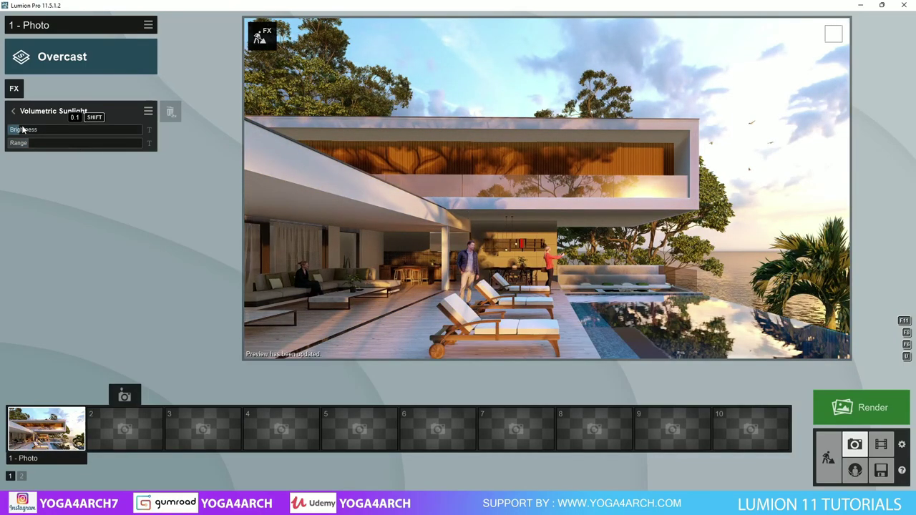
pyautogui.moveTo(23, 130)
pyautogui.mouseDown()
pyautogui.moveTo(11, 132)
pyautogui.moveTo(18, 147)
pyautogui.mouseUp()
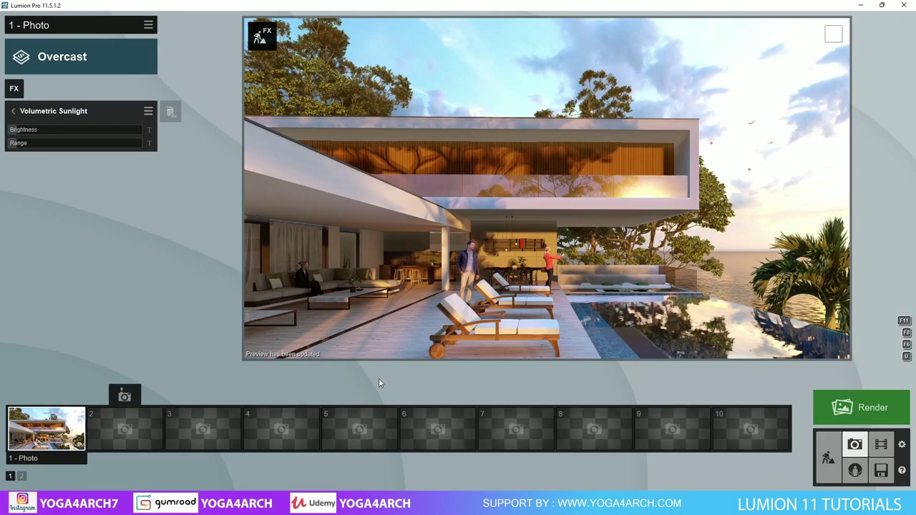
# - Rotate the Sun effect's heading to about -111.3°
pyautogui.moveTo(76, 143)
pyautogui.click(13, 111)
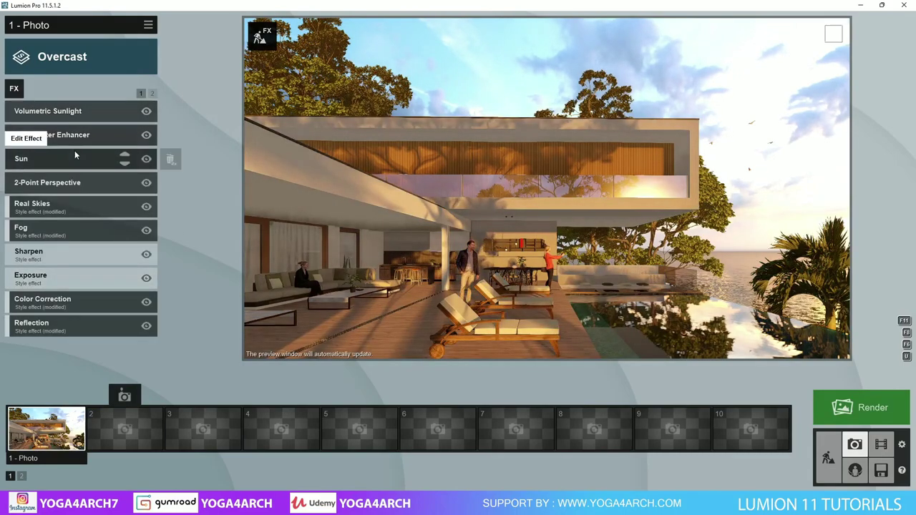
pyautogui.click(74, 151)
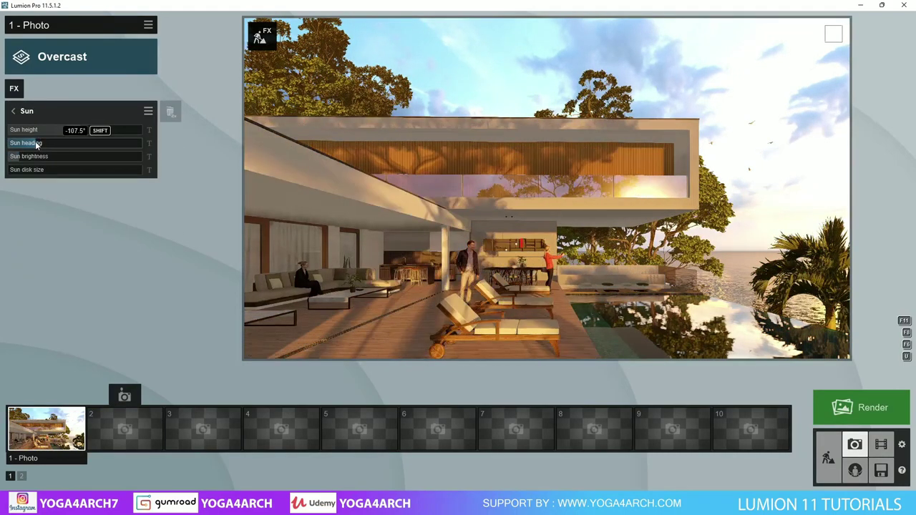
pyautogui.moveTo(40, 142); pyautogui.dragTo(34, 143)
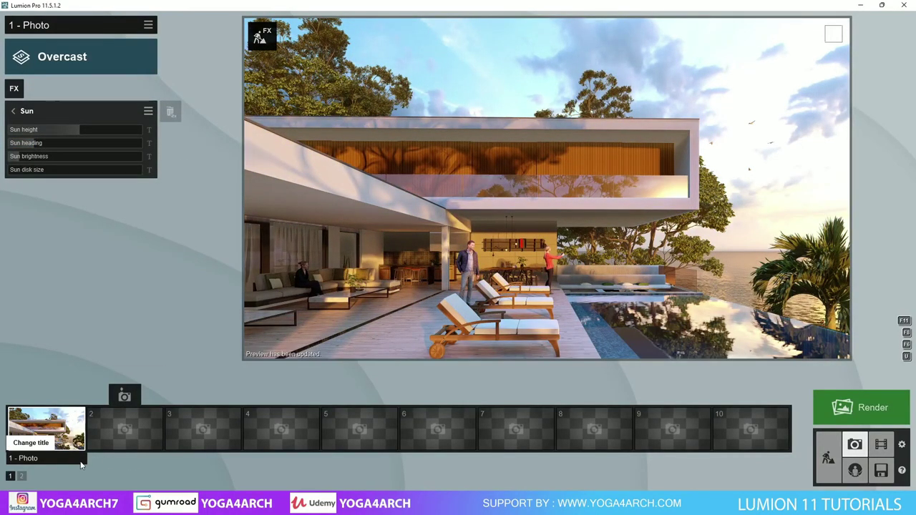
pyautogui.moveTo(547, 215)
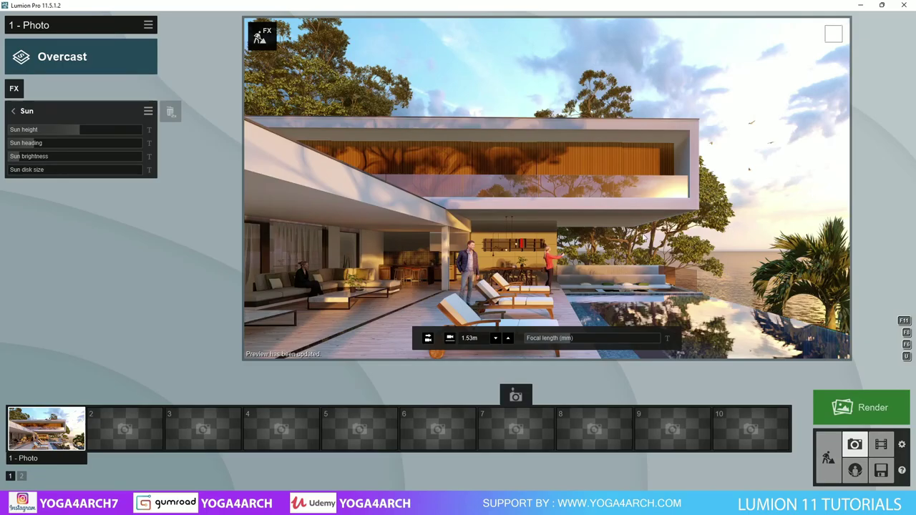
# - Place two fine-detail trees just off the island's shore
pyautogui.click(828, 455)
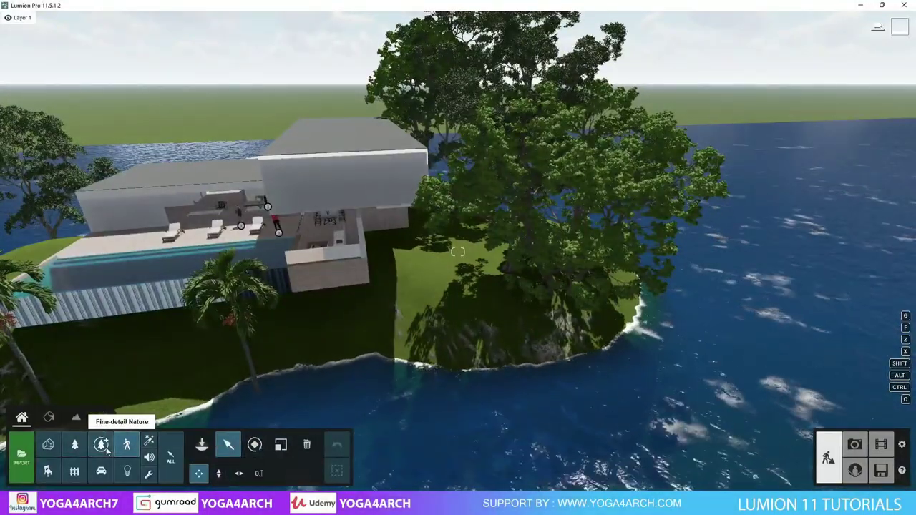
pyautogui.click(508, 268)
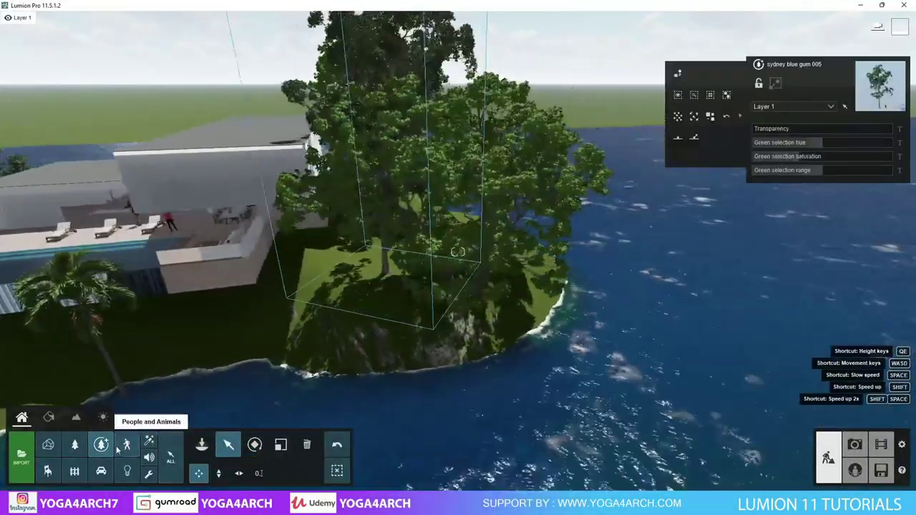
pyautogui.click(101, 445)
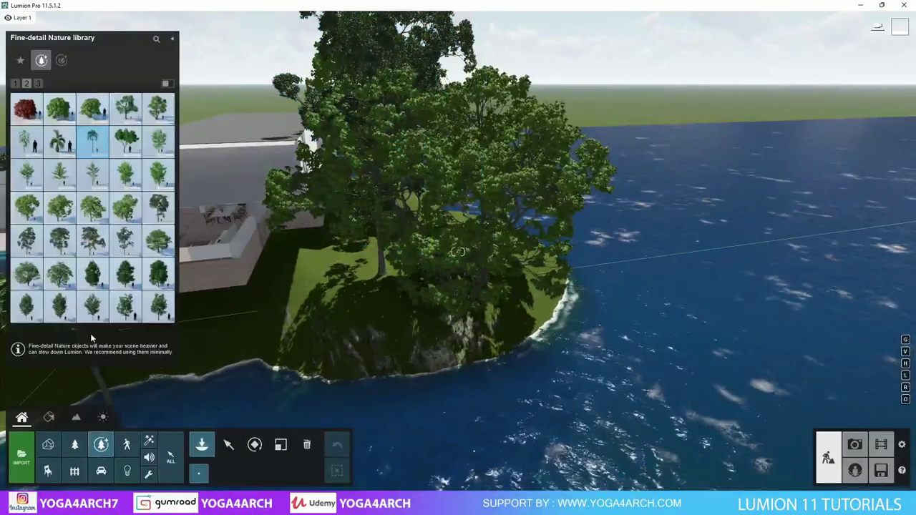
pyautogui.click(92, 306)
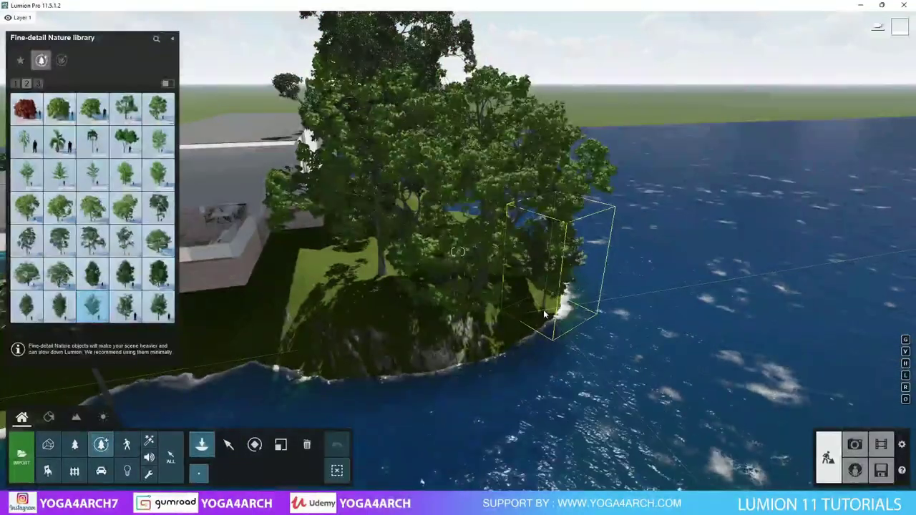
pyautogui.click(670, 321)
pyautogui.click(783, 304)
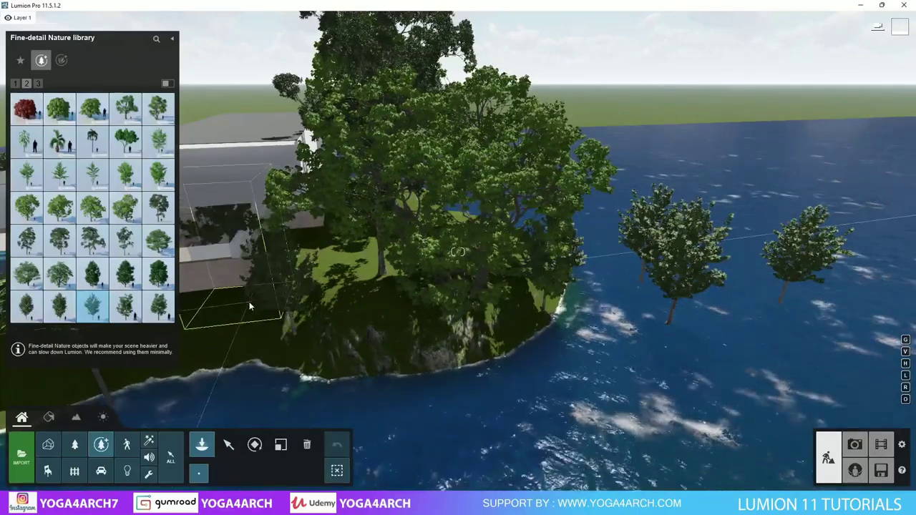
# - Place Leafless Tree 001 from the nature library on the island
pyautogui.click(74, 444)
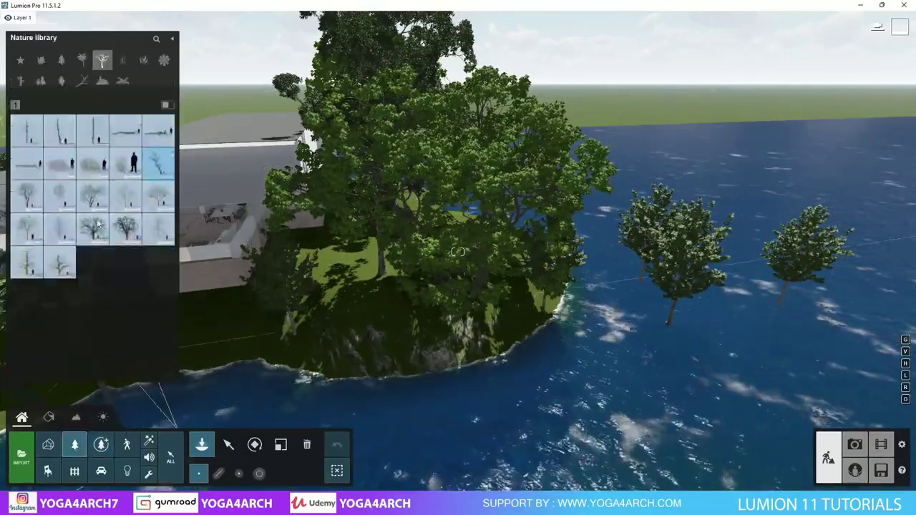
pyautogui.click(160, 165)
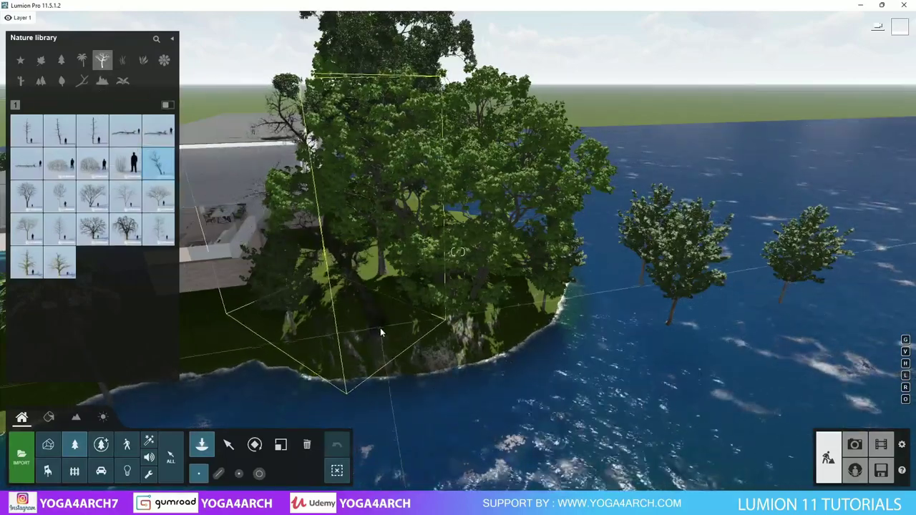
pyautogui.click(375, 326)
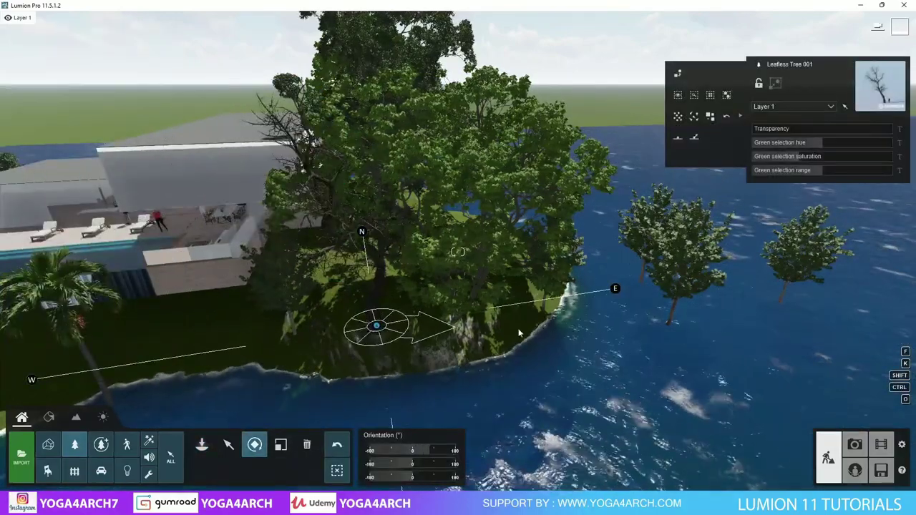
# - Check the Photo 1 house view showing the leafless tree, then return to Build mode
pyautogui.click(855, 445)
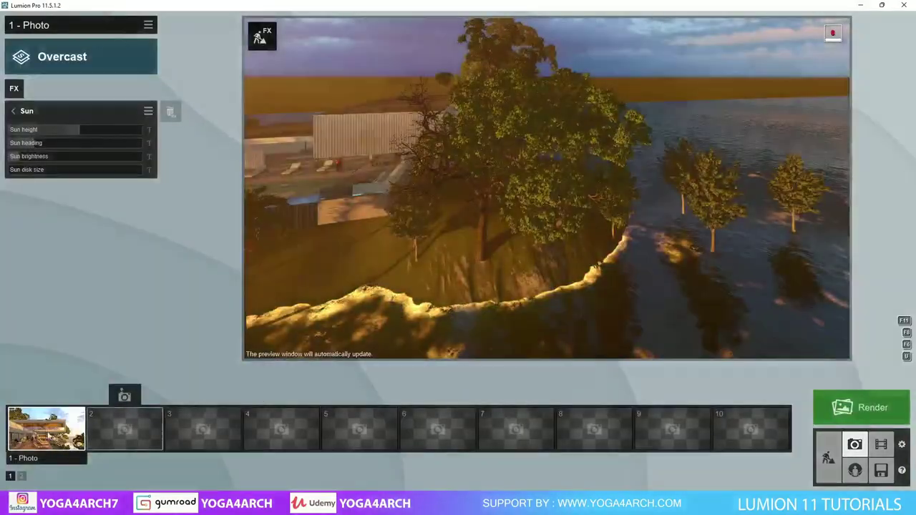
pyautogui.click(47, 429)
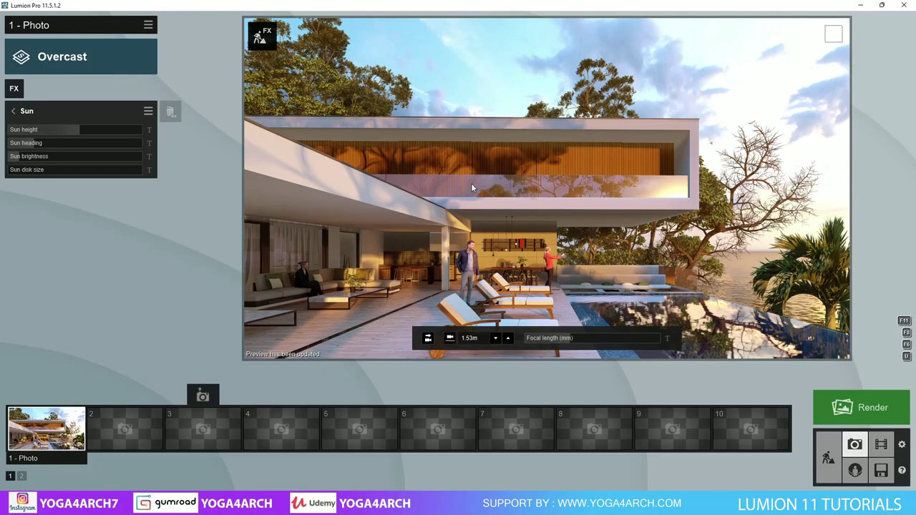
pyautogui.click(828, 458)
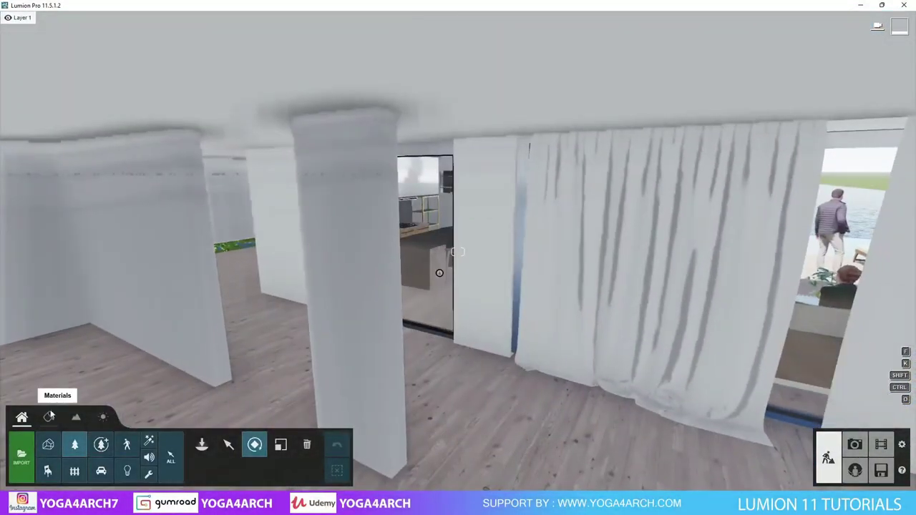
# - Apply the indoor tree-pattern fabric to the living-room curtain and check it from Photo 1
pyautogui.click(48, 417)
pyautogui.click(577, 293)
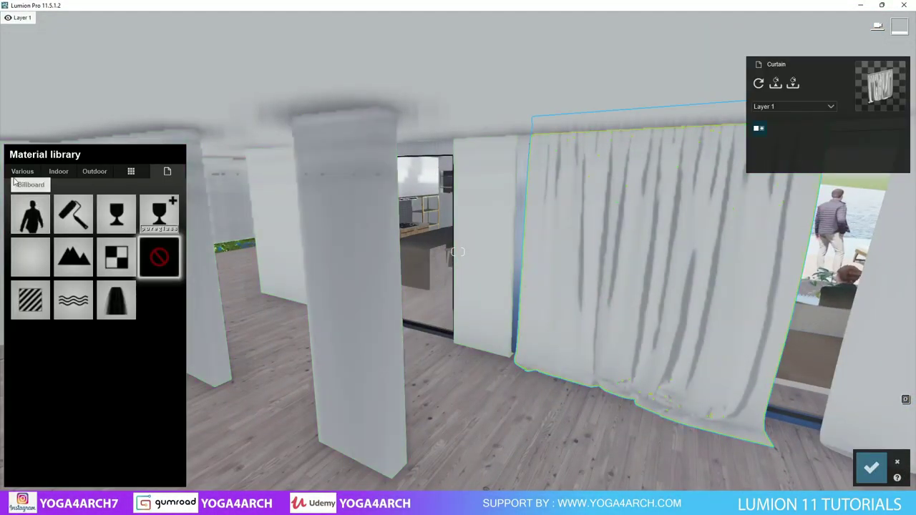
pyautogui.click(58, 172)
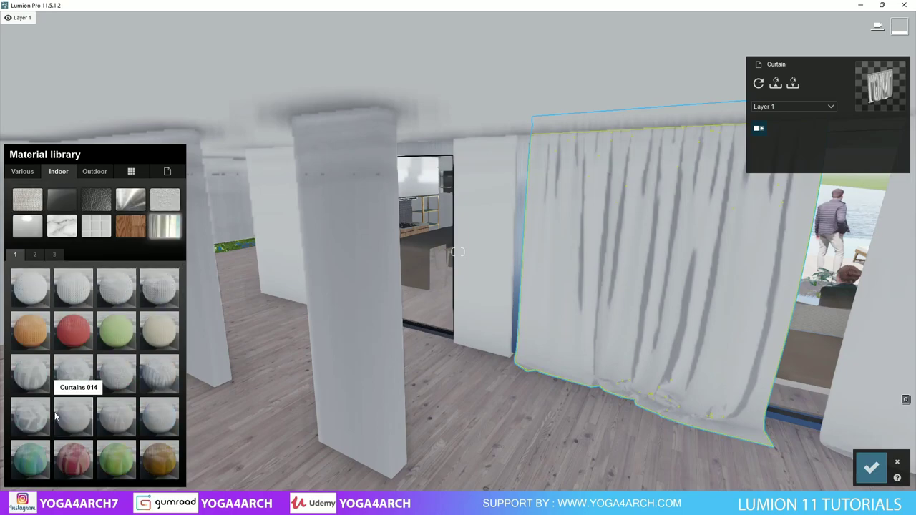
pyautogui.click(34, 255)
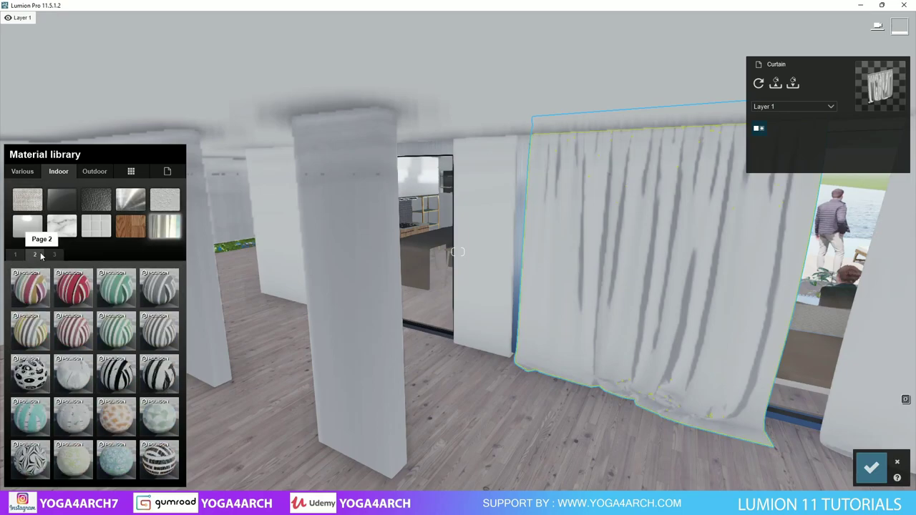
pyautogui.click(160, 384)
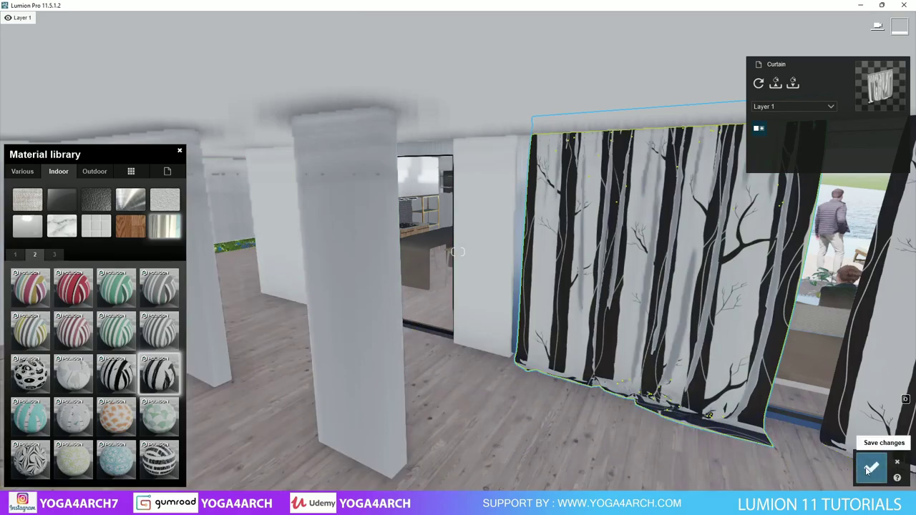
pyautogui.click(871, 468)
pyautogui.moveTo(46, 429)
pyautogui.click(35, 396)
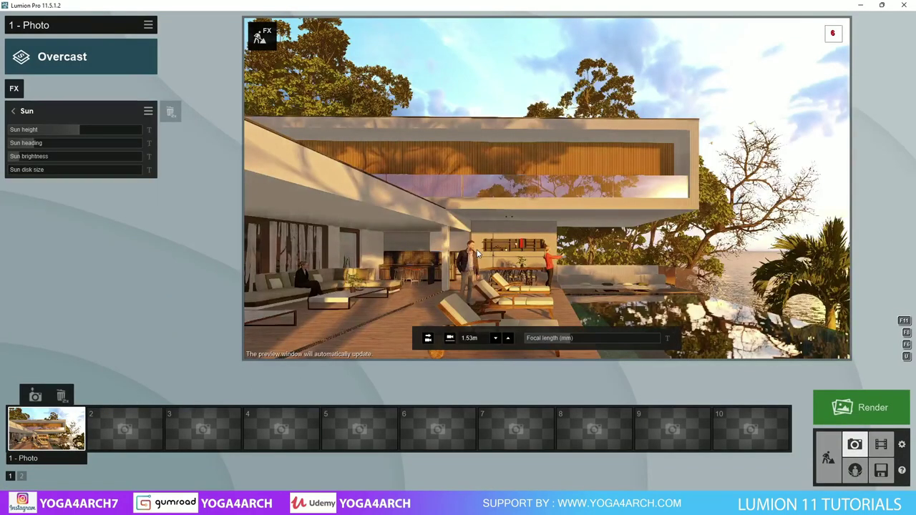
pyautogui.click(828, 458)
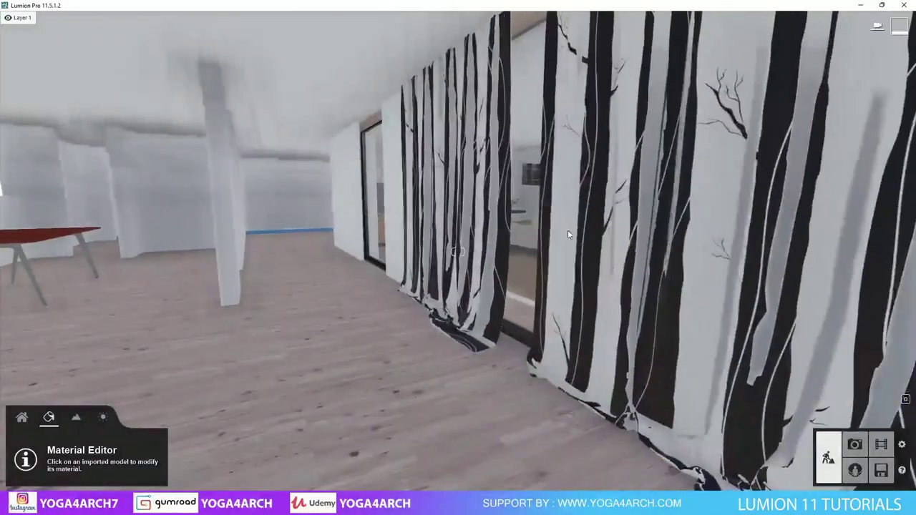
# - Replace the curtain fabric with grey-tinted Curtains 001 and recheck it in Photo 1
pyautogui.click(567, 230)
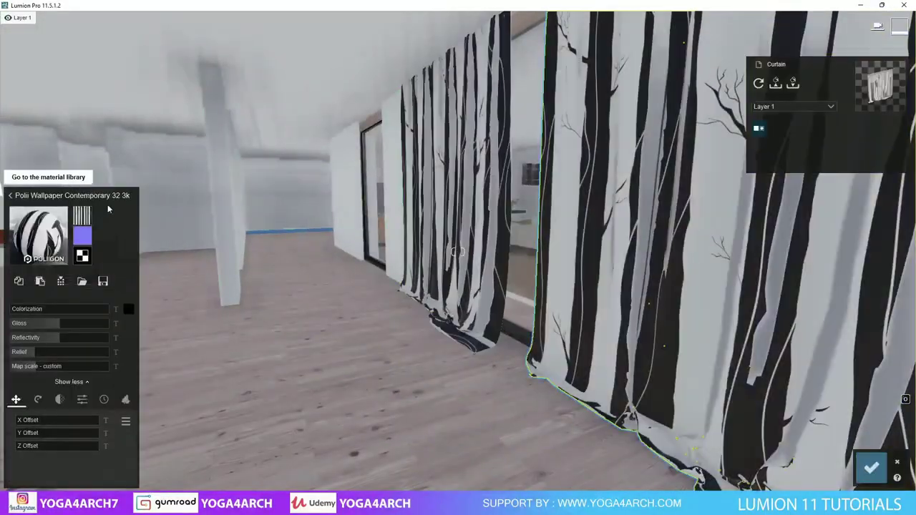
pyautogui.click(71, 222)
pyautogui.click(20, 256)
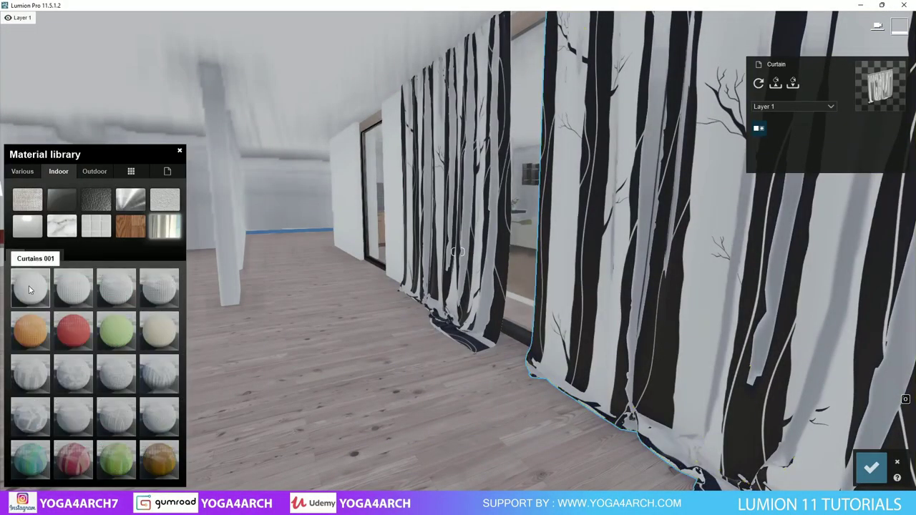
pyautogui.click(29, 285)
pyautogui.click(41, 294)
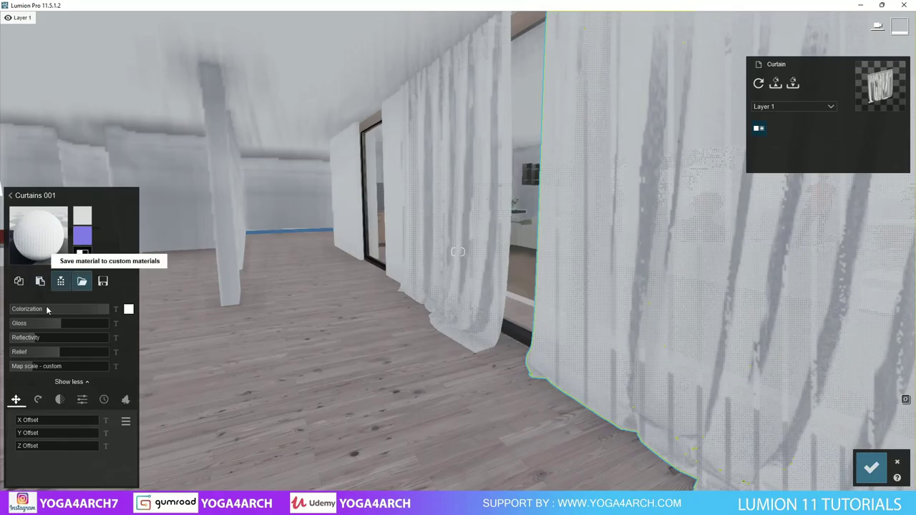
pyautogui.click(128, 310)
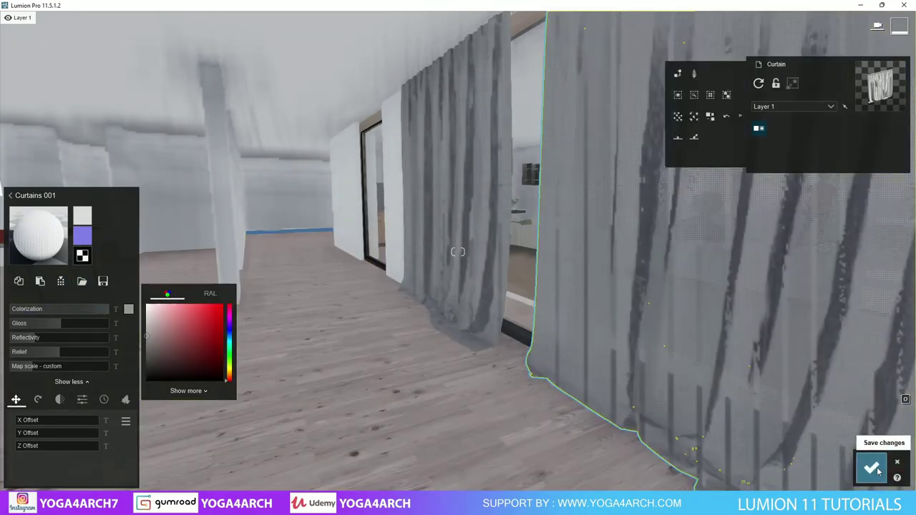
pyautogui.click(871, 467)
pyautogui.click(855, 444)
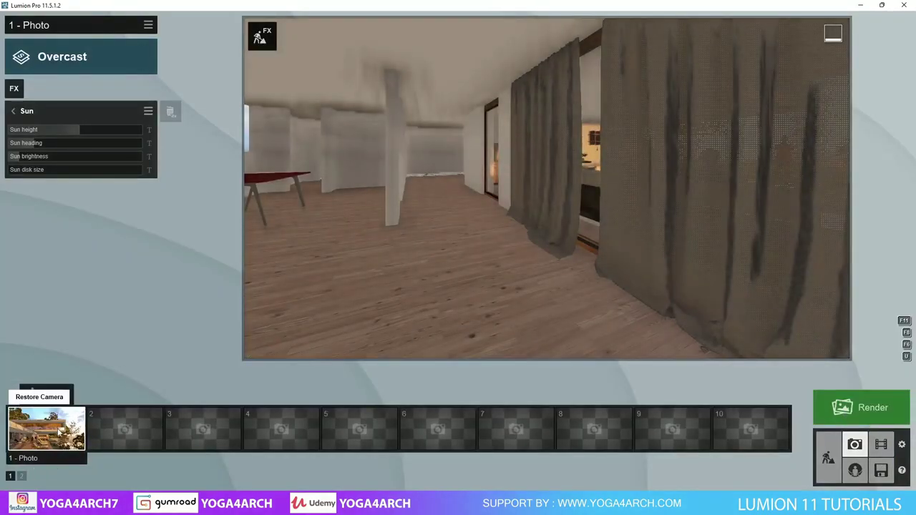
pyautogui.click(35, 396)
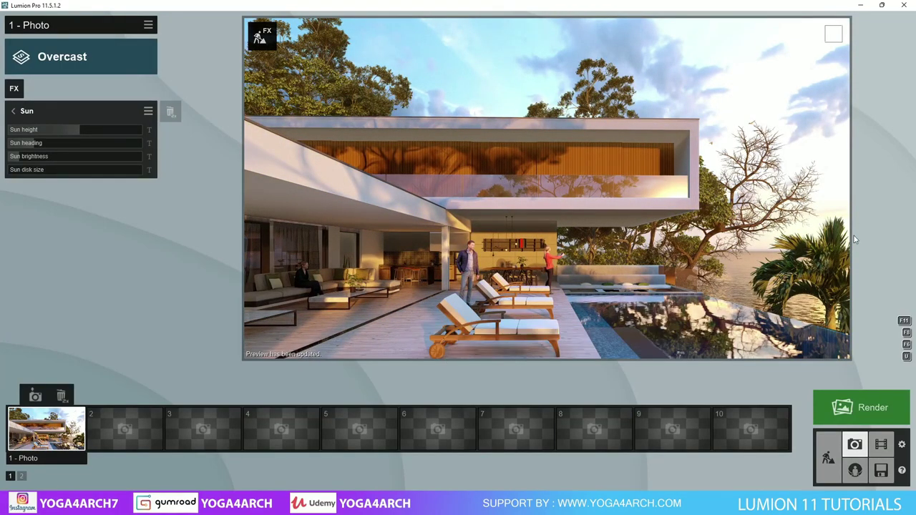
pyautogui.click(829, 456)
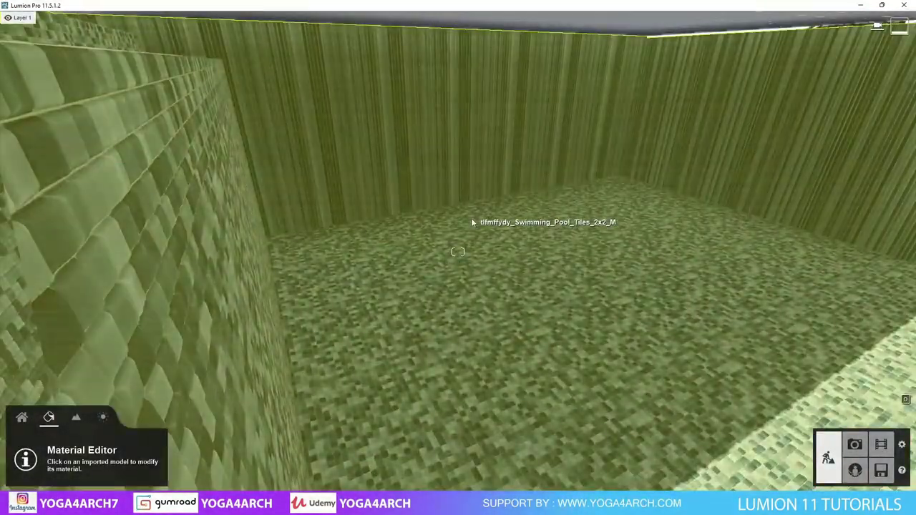
# - Flatten the HQ Tiles 003 pool tiles to displacement 0.1
pyautogui.click(315, 251)
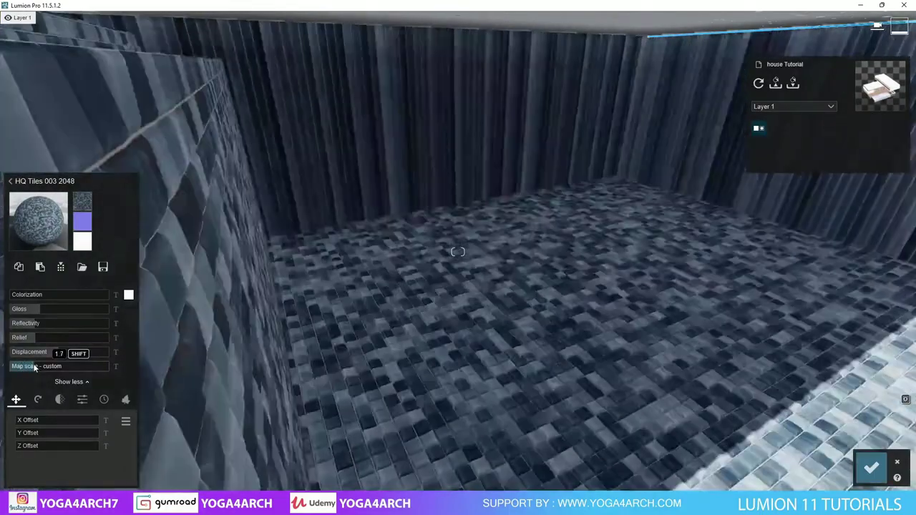
pyautogui.scroll(-2, 34, 367)
pyautogui.moveTo(48, 352); pyautogui.dragTo(22, 354)
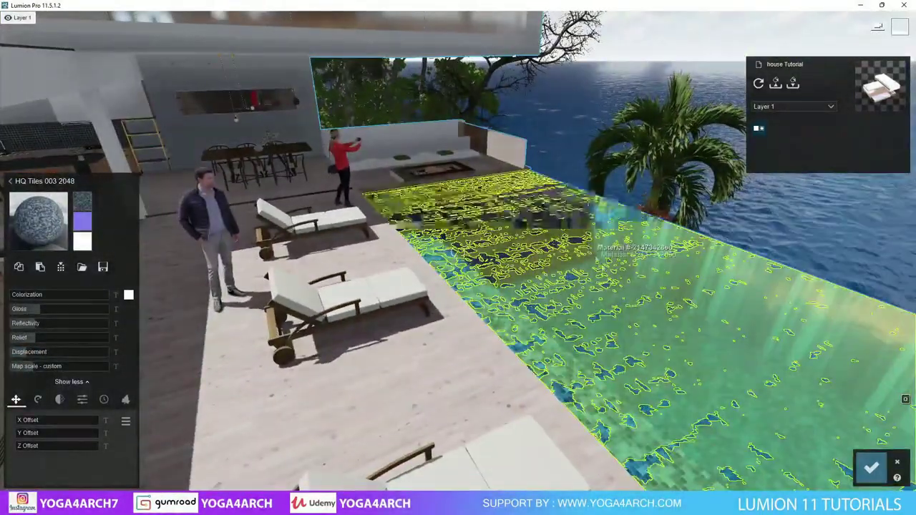
# - Adjust Nice Pool wave height, increase caustics scale and darken the water colour
pyautogui.click(627, 294)
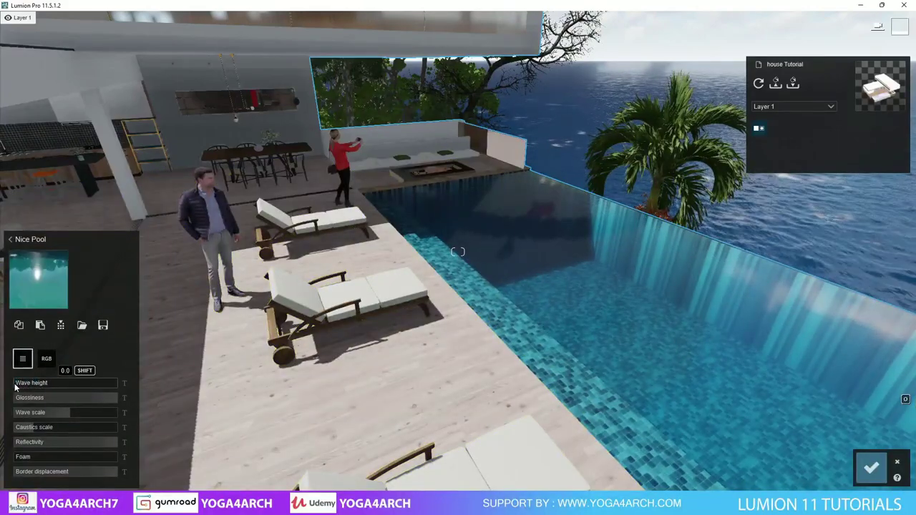
pyautogui.moveTo(15, 387); pyautogui.dragTo(27, 391)
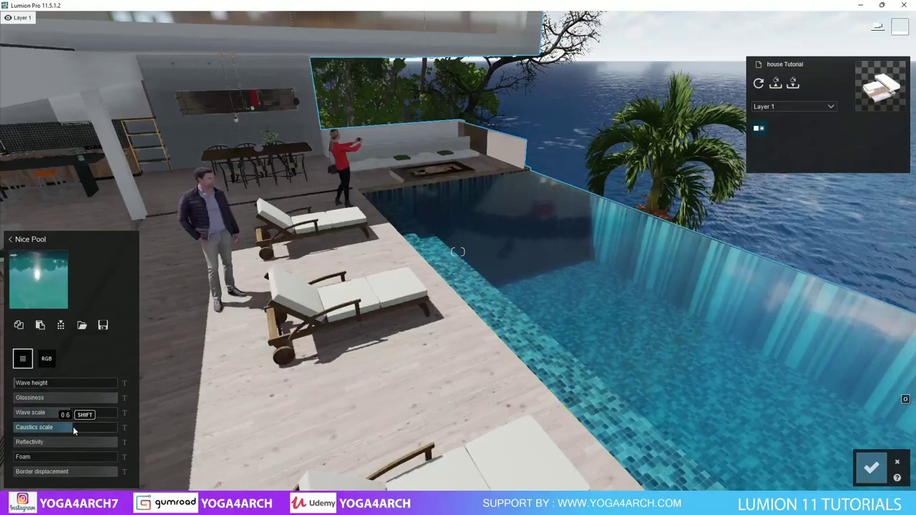
pyautogui.moveTo(40, 429); pyautogui.dragTo(101, 429)
pyautogui.click(46, 358)
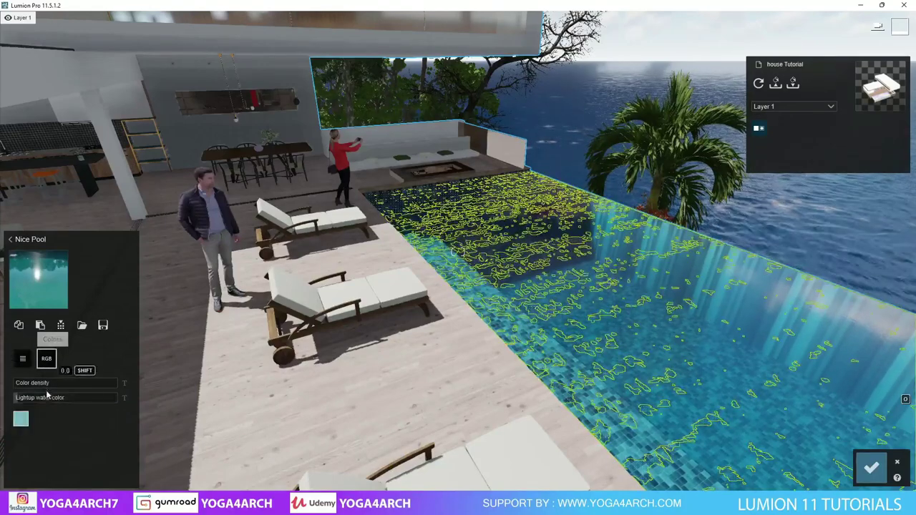
pyautogui.click(20, 418)
pyautogui.click(173, 335)
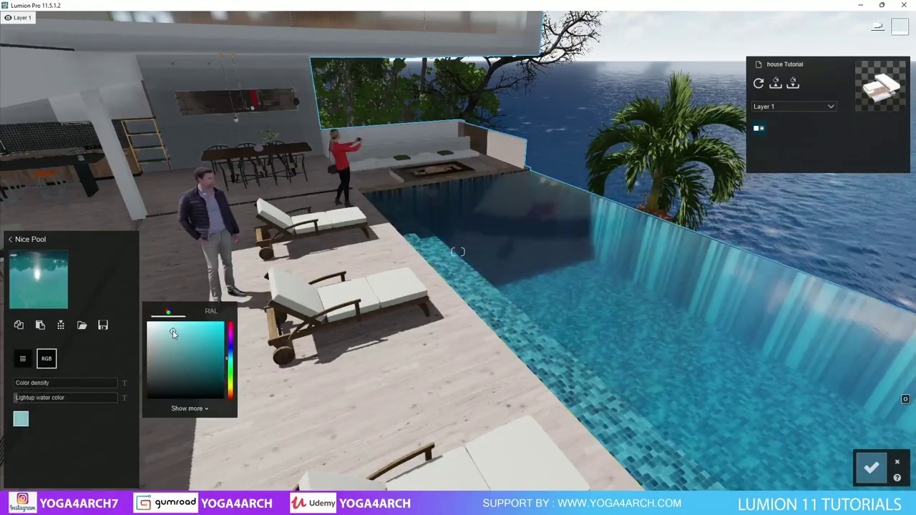
pyautogui.click(871, 468)
pyautogui.click(855, 444)
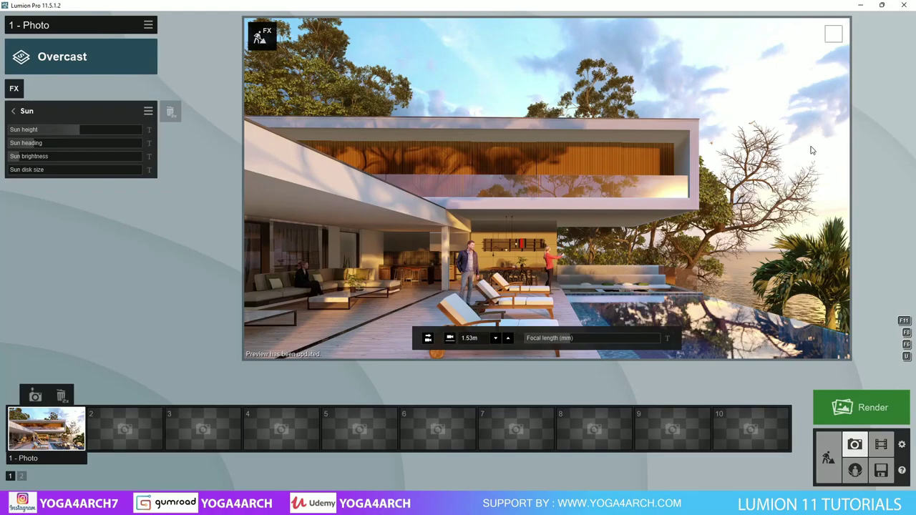
# - Lower Photo 1's camera slightly with Q and E and save the new position
pyautogui.press('q')
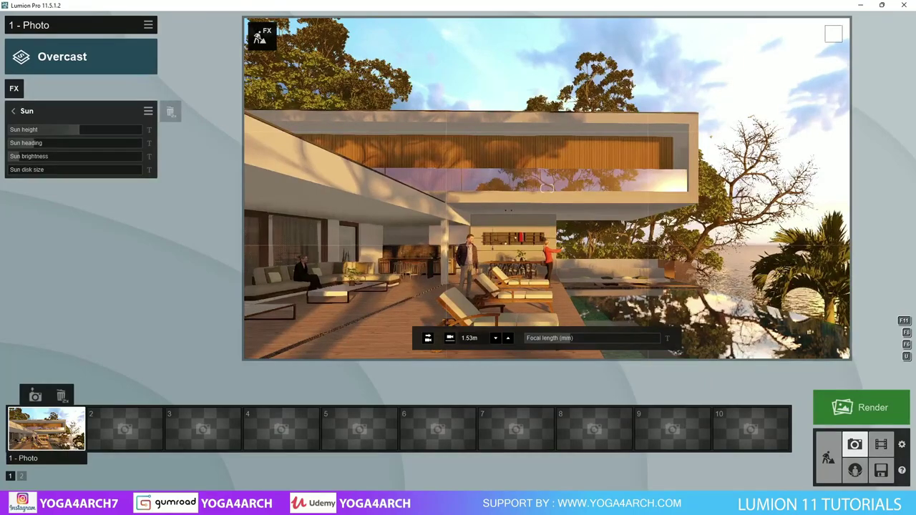
pyautogui.press('e')
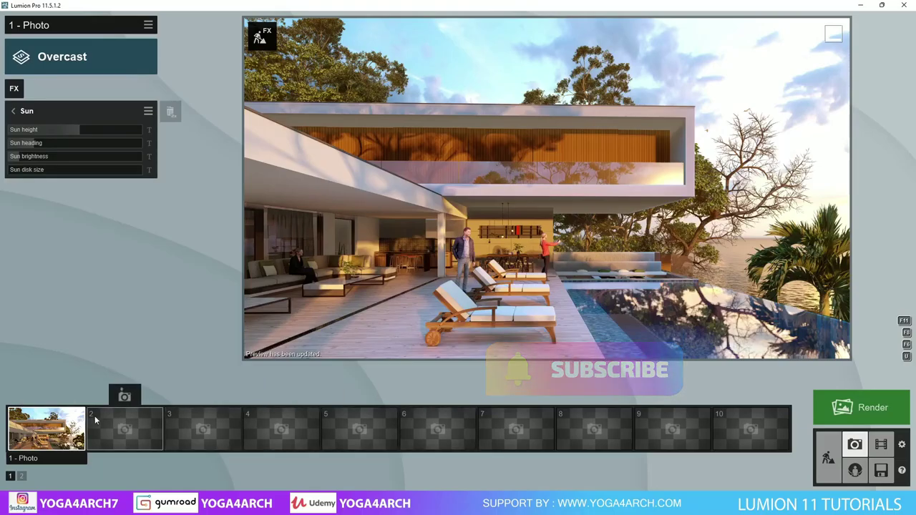
pyautogui.click(35, 396)
pyautogui.click(828, 458)
# - Place a Line Light above the kitchen backsplash and lengthen it along the counter
pyautogui.moveTo(668, 319); pyautogui.dragTo(645, 322, button='right')
pyautogui.press('w')
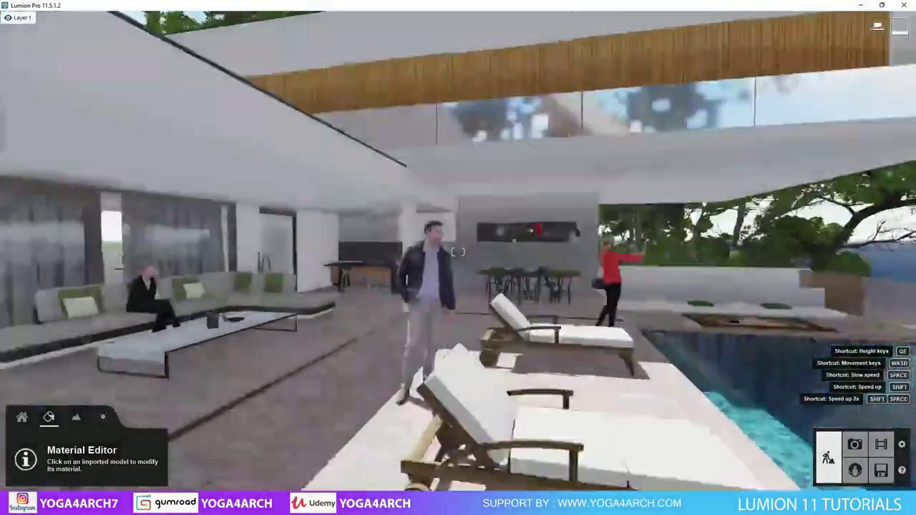
pyautogui.press('s')
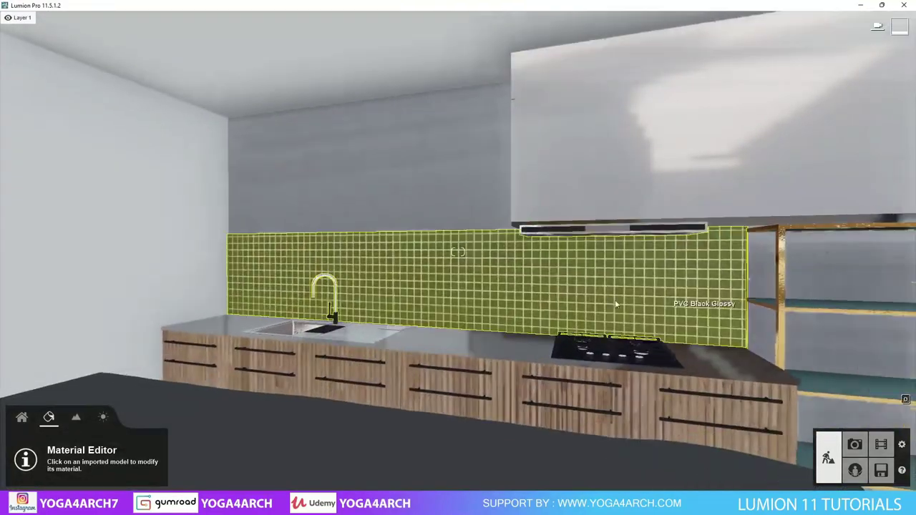
pyautogui.click(48, 417)
pyautogui.click(129, 473)
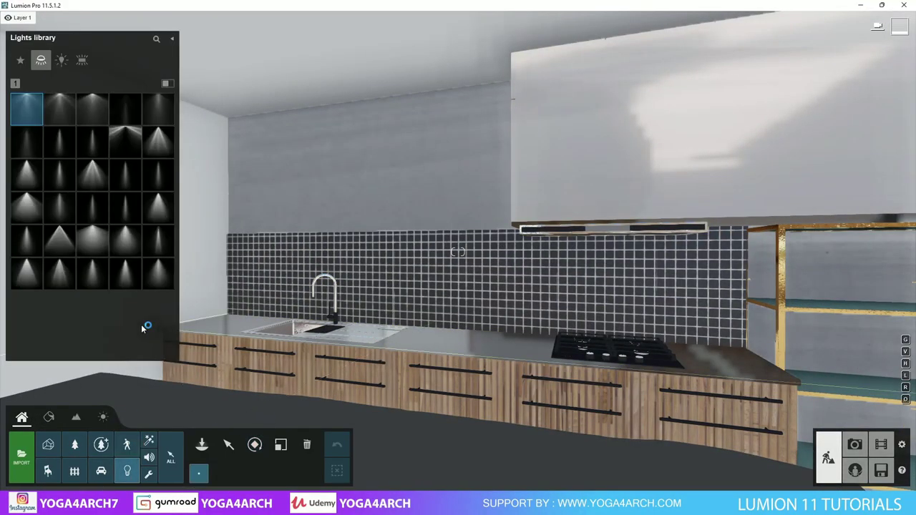
pyautogui.click(82, 62)
pyautogui.click(59, 109)
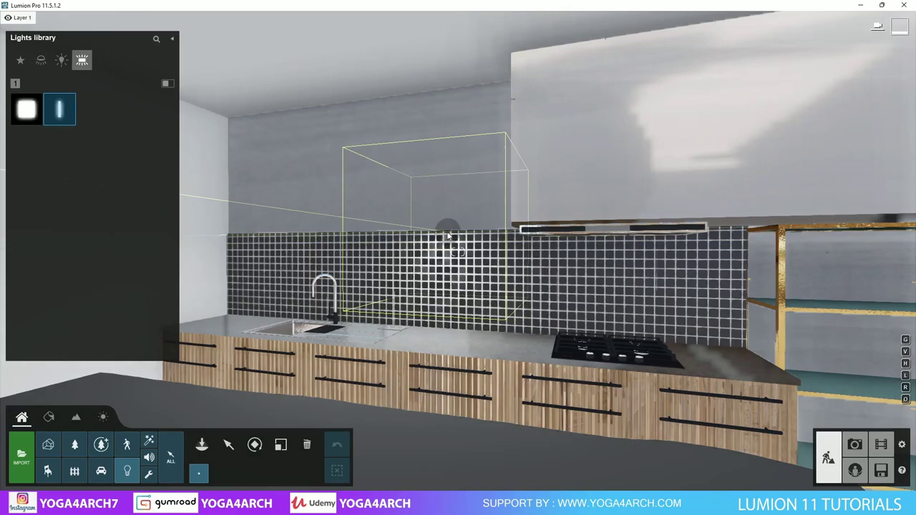
pyautogui.click(380, 315)
pyautogui.click(229, 444)
pyautogui.click(447, 230)
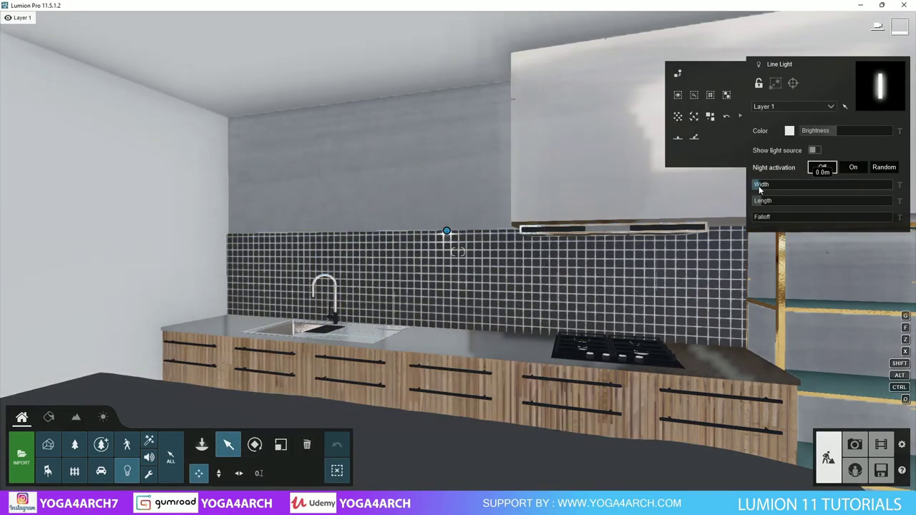
pyautogui.moveTo(802, 201); pyautogui.dragTo(843, 199)
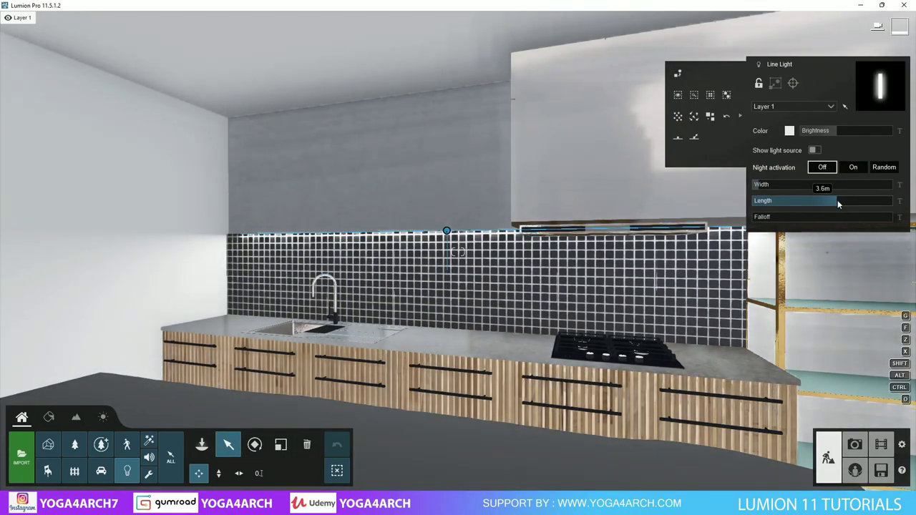
pyautogui.moveTo(837, 199)
pyautogui.mouseDown(button='right')
pyautogui.moveTo(859, 200)
pyautogui.moveTo(836, 197)
pyautogui.mouseUp(button='right')
pyautogui.moveTo(837, 198); pyautogui.dragTo(839, 199)
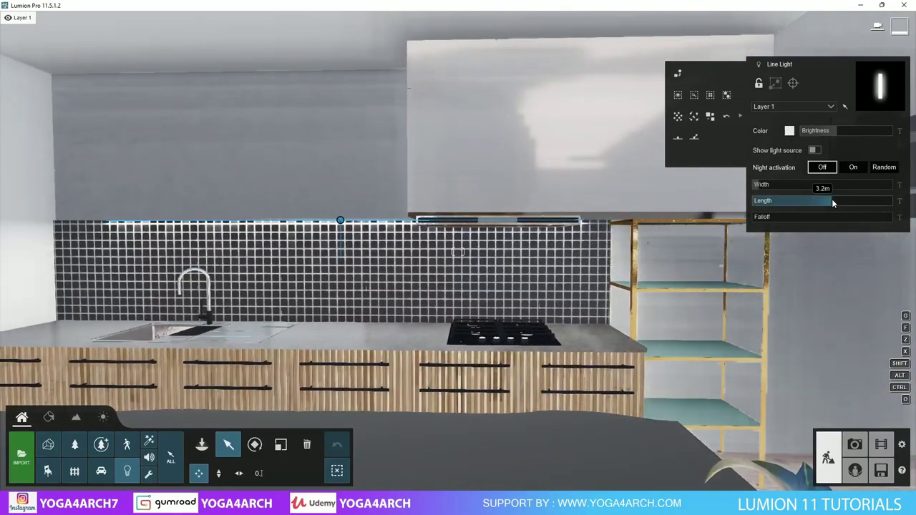
# - Make the line light orange, slide it left, and preview it from Photo 1
pyautogui.click(790, 130)
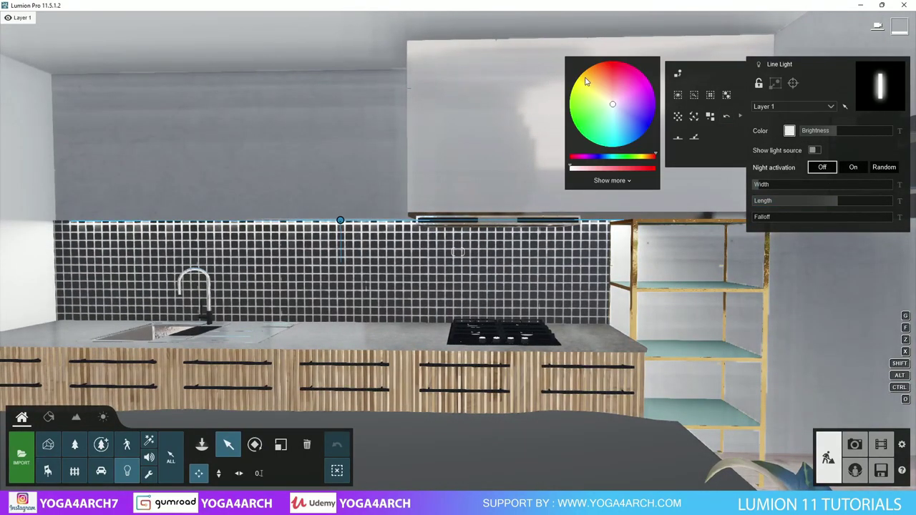
pyautogui.click(591, 76)
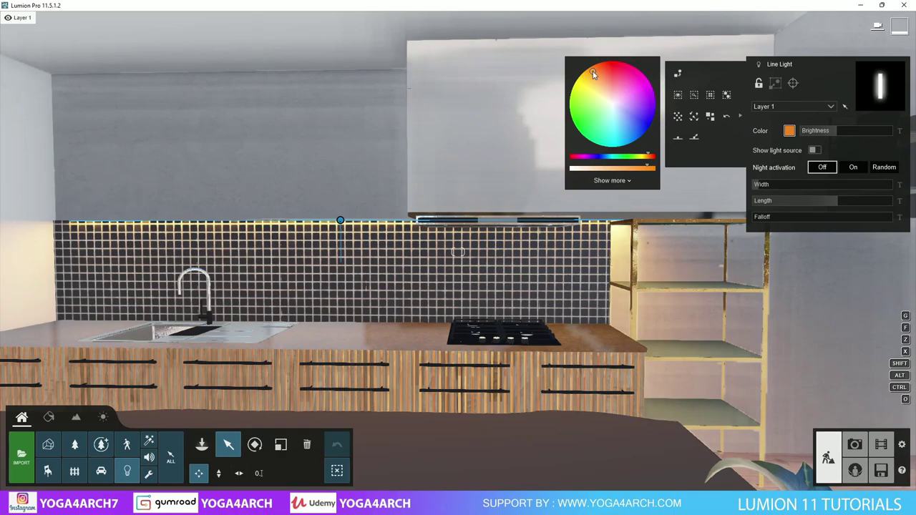
pyautogui.click(838, 203)
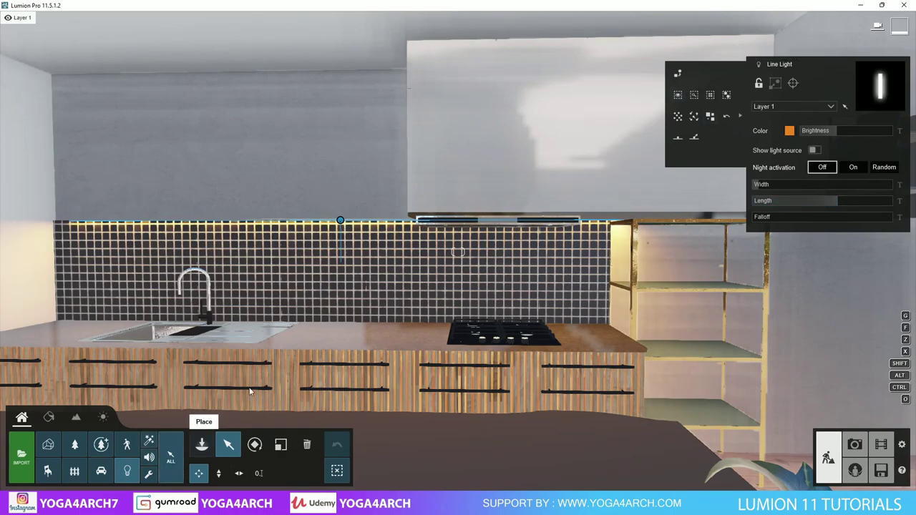
pyautogui.moveTo(340, 222); pyautogui.dragTo(322, 225)
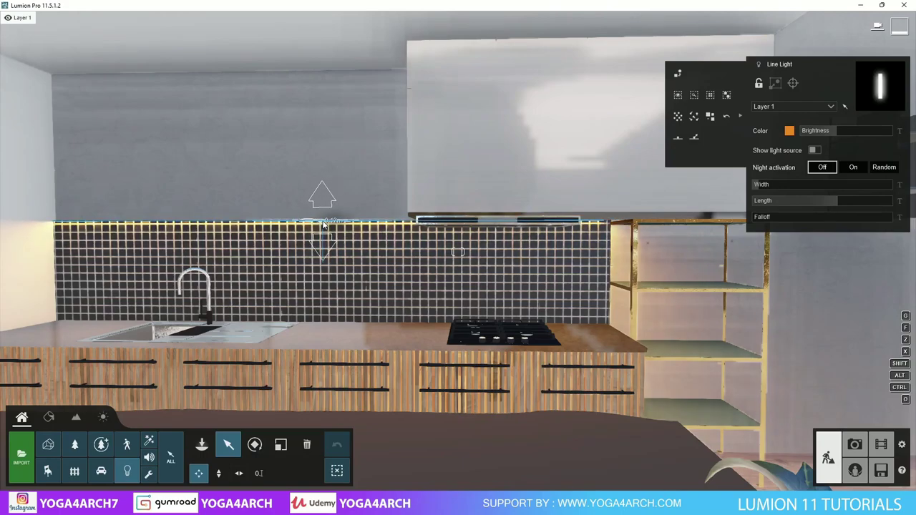
pyautogui.click(855, 445)
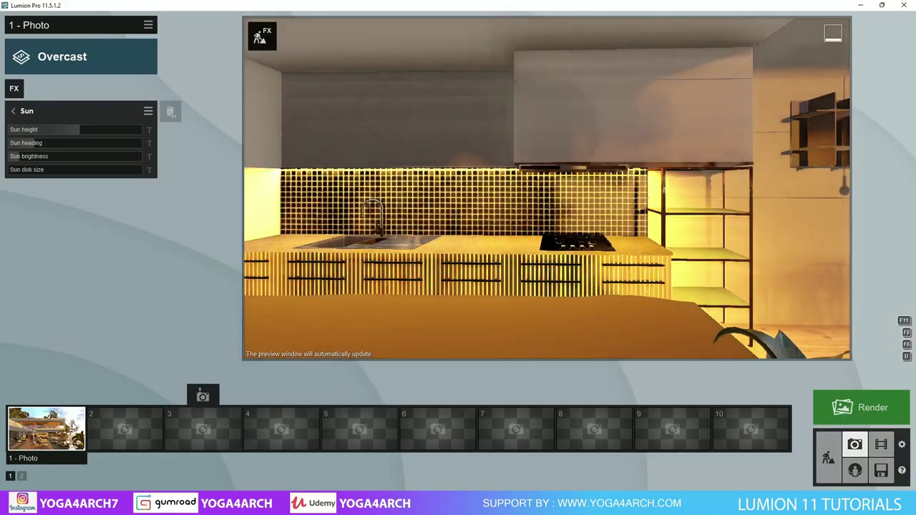
pyautogui.click(46, 428)
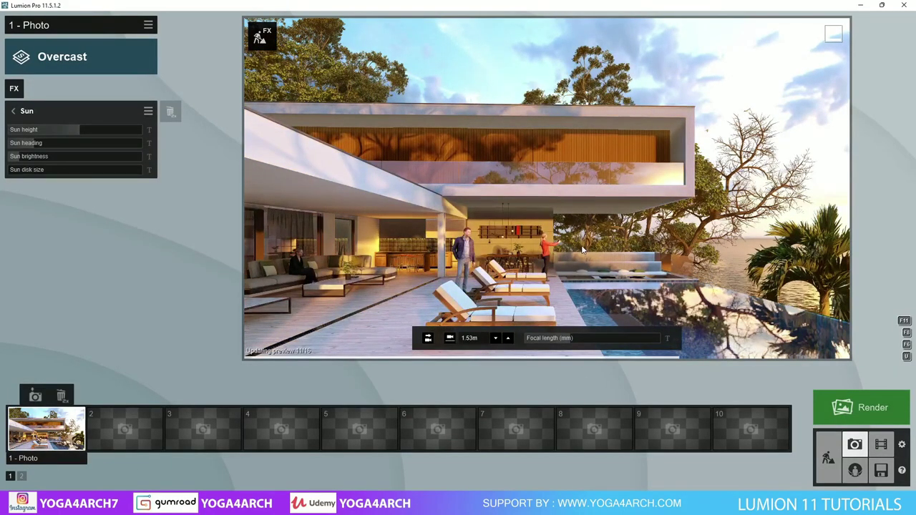
pyautogui.click(260, 36)
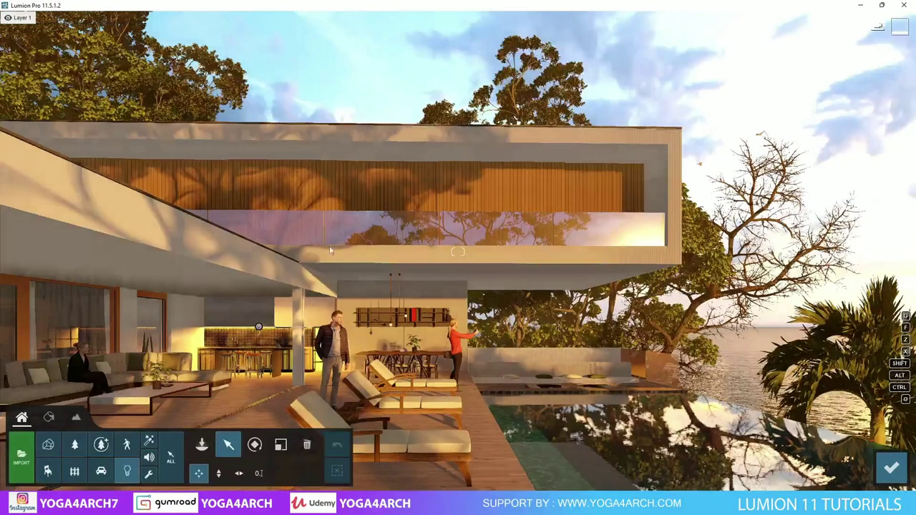
# - Increase the line light's falloff and lower its brightness to 248.2
pyautogui.click(259, 327)
pyautogui.moveTo(772, 217); pyautogui.dragTo(826, 212)
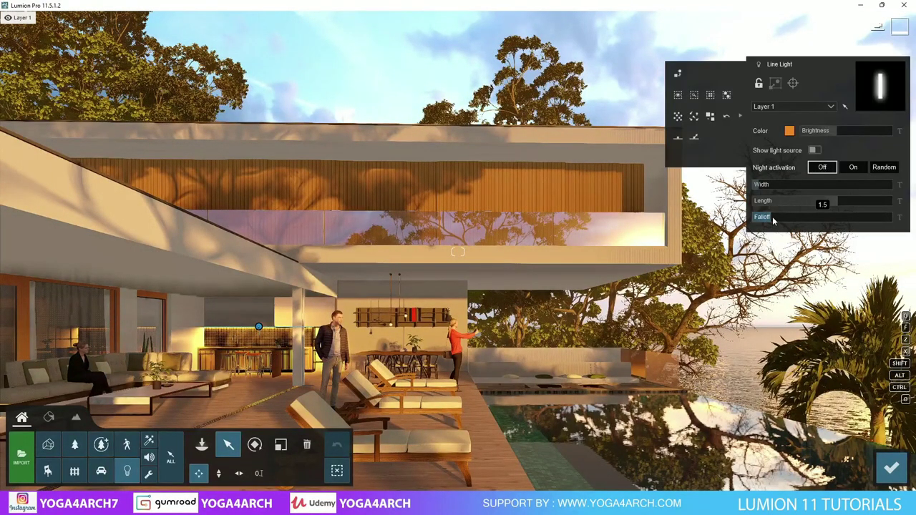
pyautogui.click(828, 130)
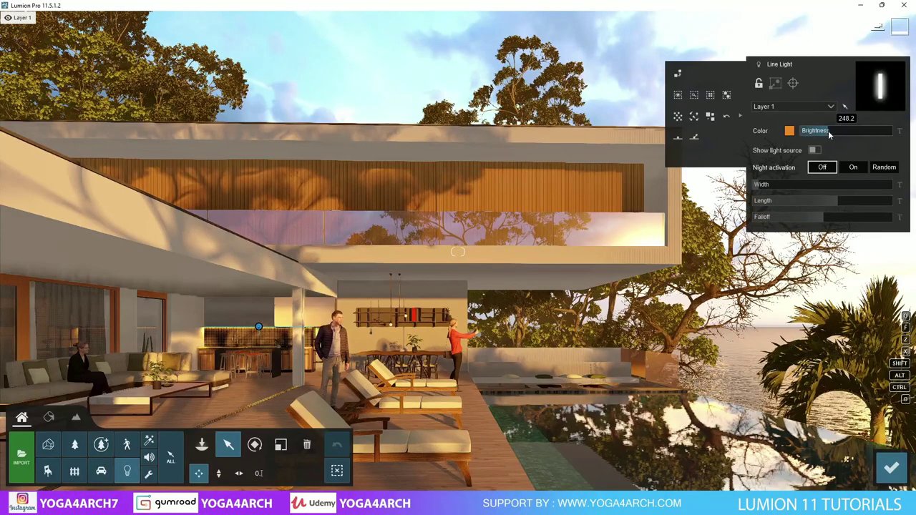
pyautogui.moveTo(721, 154); pyautogui.dragTo(618, 205, button='right')
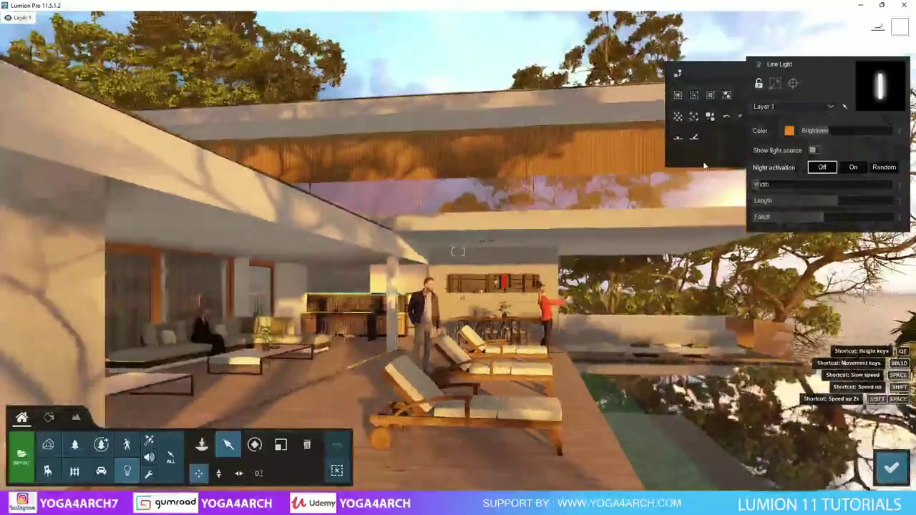
# - Set Polii Metal Teflon 001 2K reflectivity to 0.0 and gloss to 0.1, then view Photo 1
pyautogui.click(51, 418)
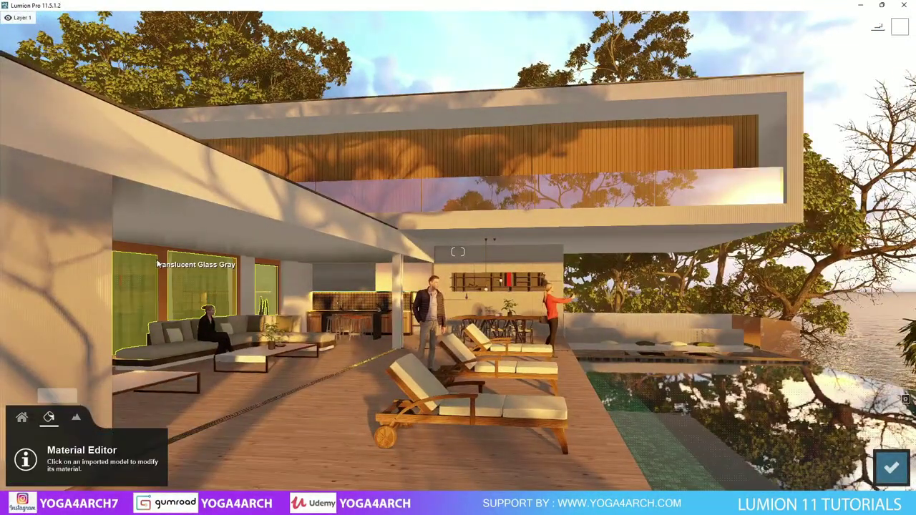
pyautogui.click(161, 259)
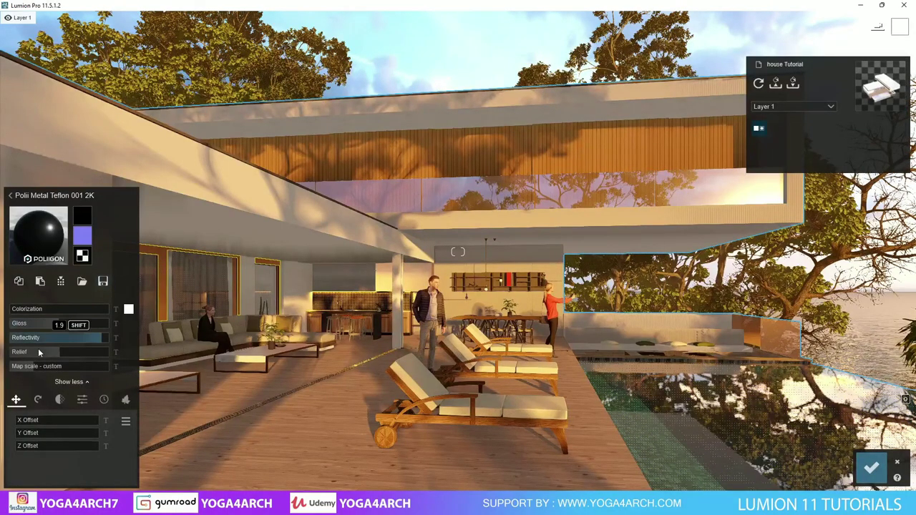
pyautogui.moveTo(38, 338); pyautogui.dragTo(18, 352)
pyautogui.moveTo(61, 331); pyautogui.dragTo(15, 326)
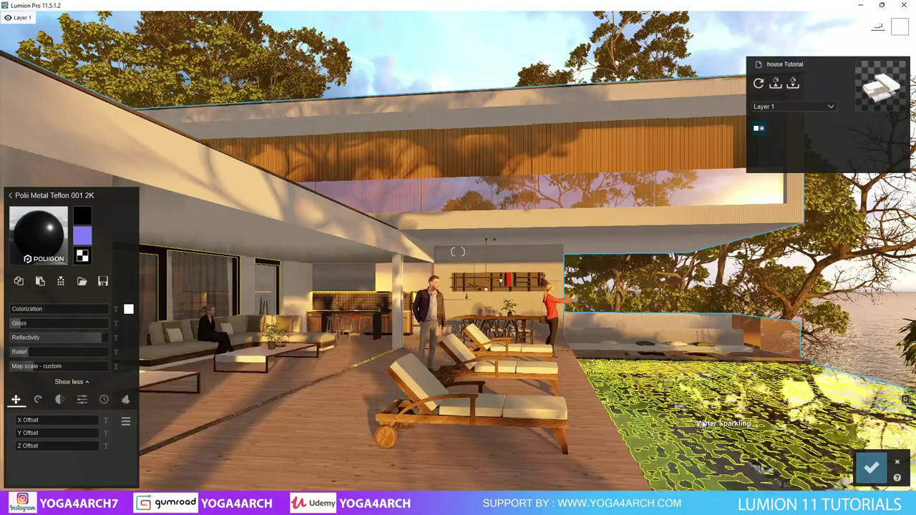
pyautogui.click(870, 466)
pyautogui.click(887, 467)
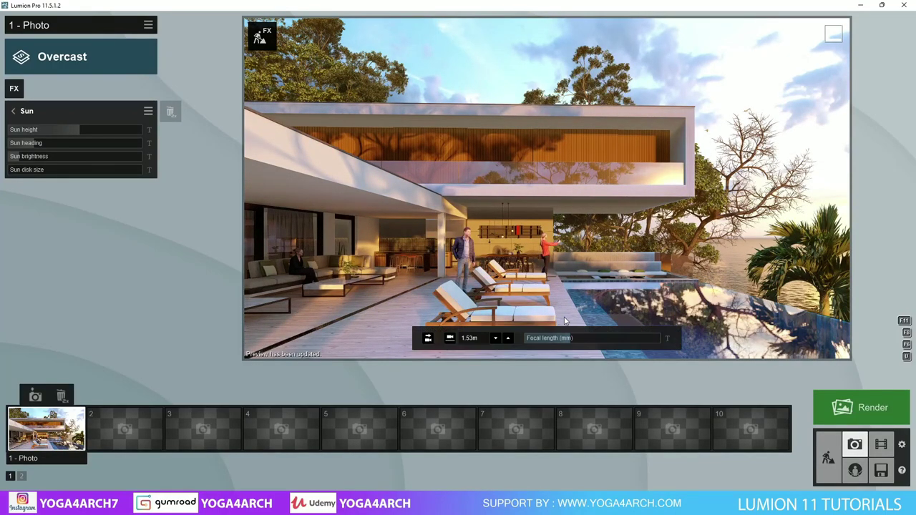
# - Give Polii Wood Flooring 032 2K a 0.2 reddish colorization and recheck Photo 1
pyautogui.moveTo(705, 169)
pyautogui.click(260, 36)
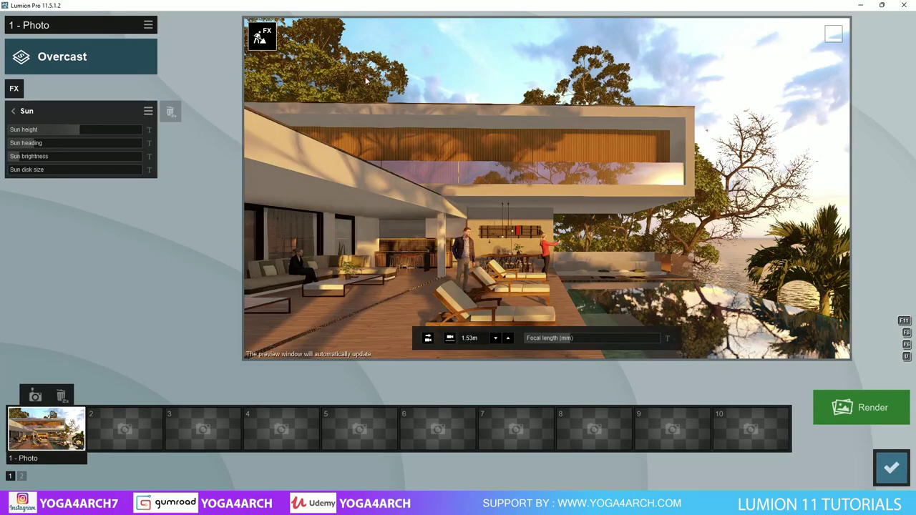
pyautogui.click(49, 419)
pyautogui.click(549, 194)
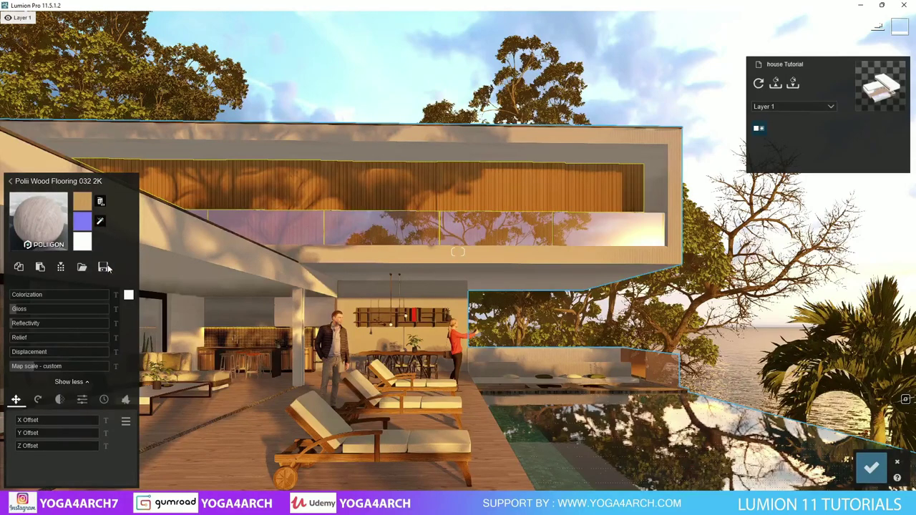
pyautogui.click(31, 296)
pyautogui.click(129, 296)
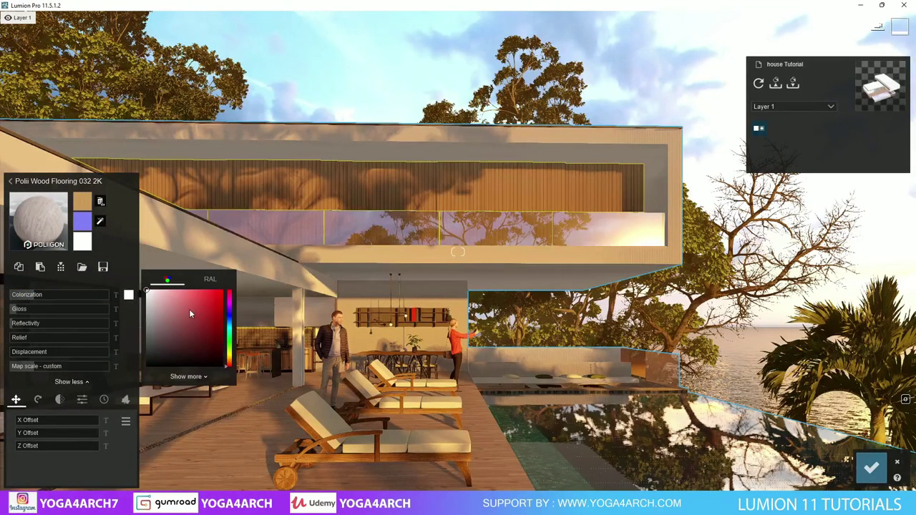
pyautogui.click(189, 311)
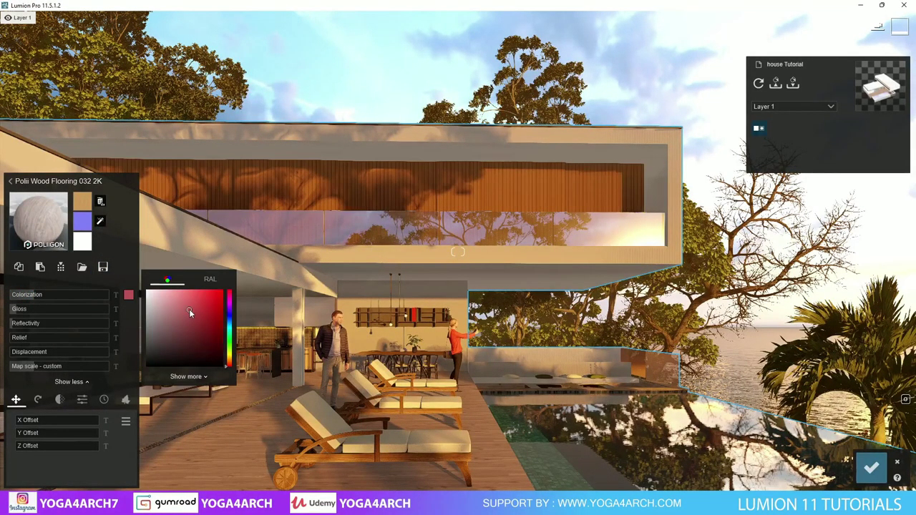
pyautogui.click(872, 466)
pyautogui.click(888, 468)
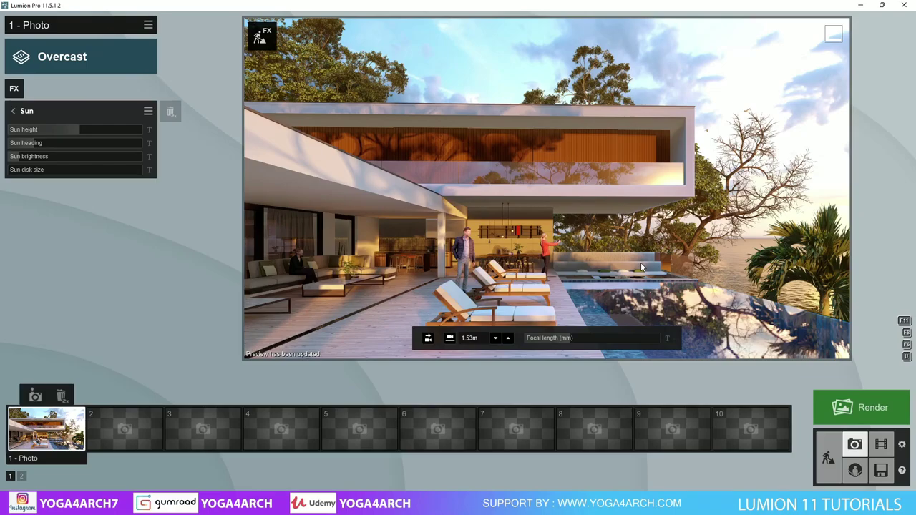
# - Move the sweet chestnut tree into the left foreground near the pool
pyautogui.click(828, 458)
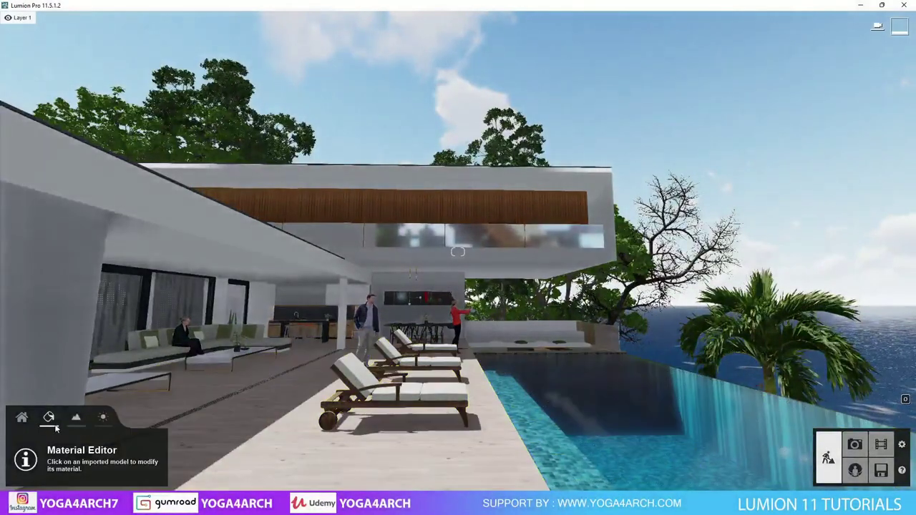
pyautogui.click(101, 445)
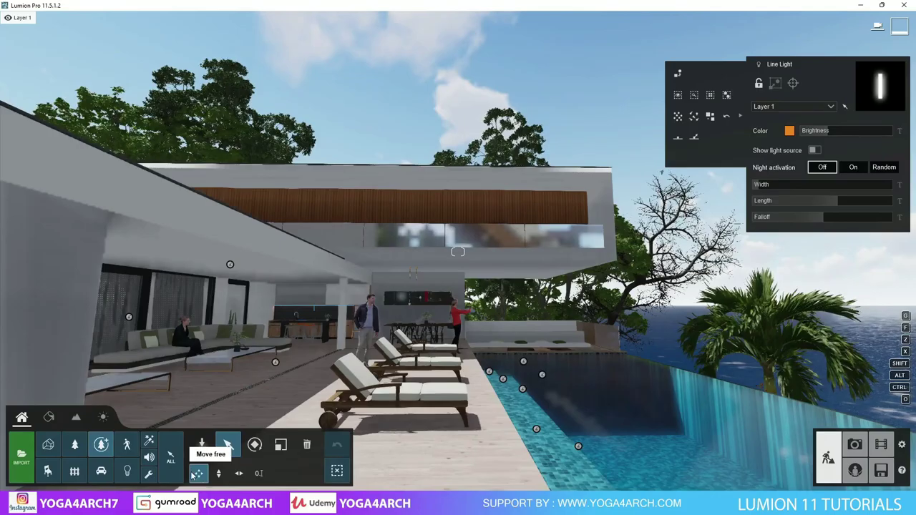
pyautogui.moveTo(229, 264)
pyautogui.moveTo(127, 317); pyautogui.dragTo(143, 315)
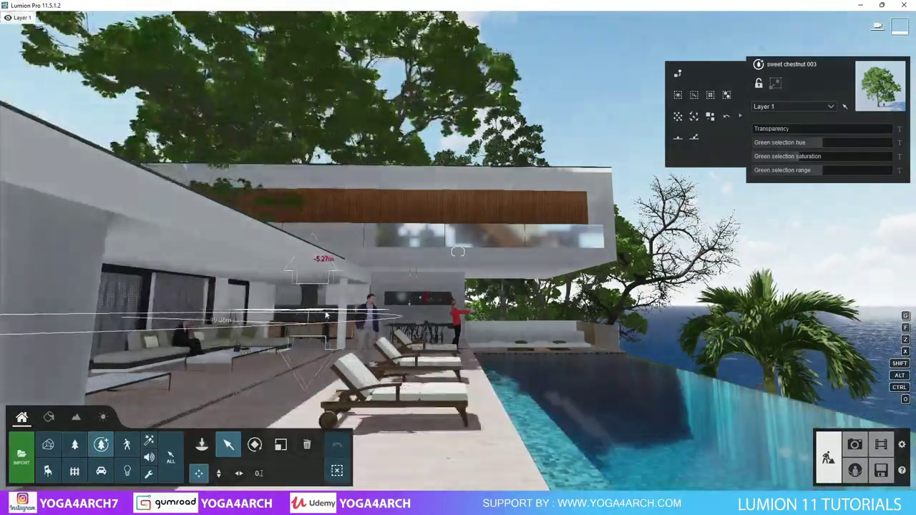
pyautogui.moveTo(143, 315)
pyautogui.mouseDown(button='right')
pyautogui.moveTo(215, 311)
pyautogui.moveTo(93, 227)
pyautogui.mouseUp(button='right')
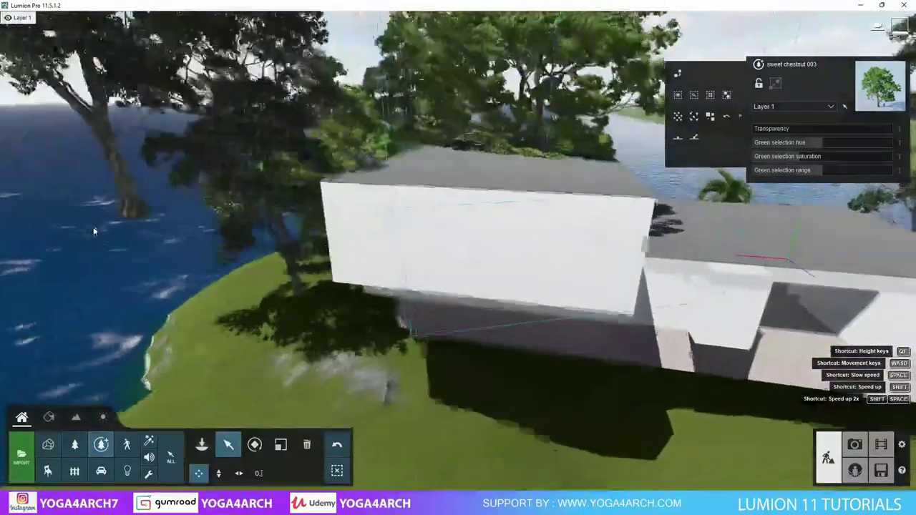
pyautogui.moveTo(523, 231); pyautogui.dragTo(214, 328)
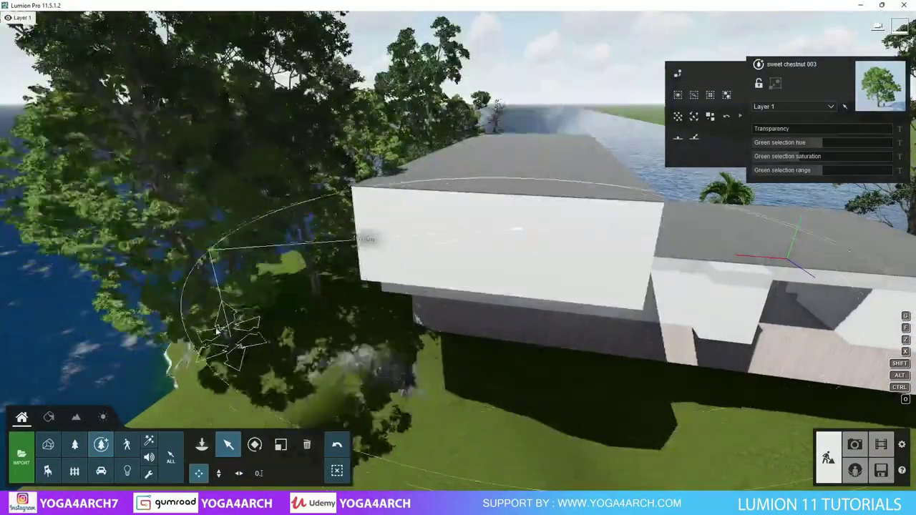
# - Restore Photo 1's saved camera to check the shot, then return to Build mode
pyautogui.click(854, 445)
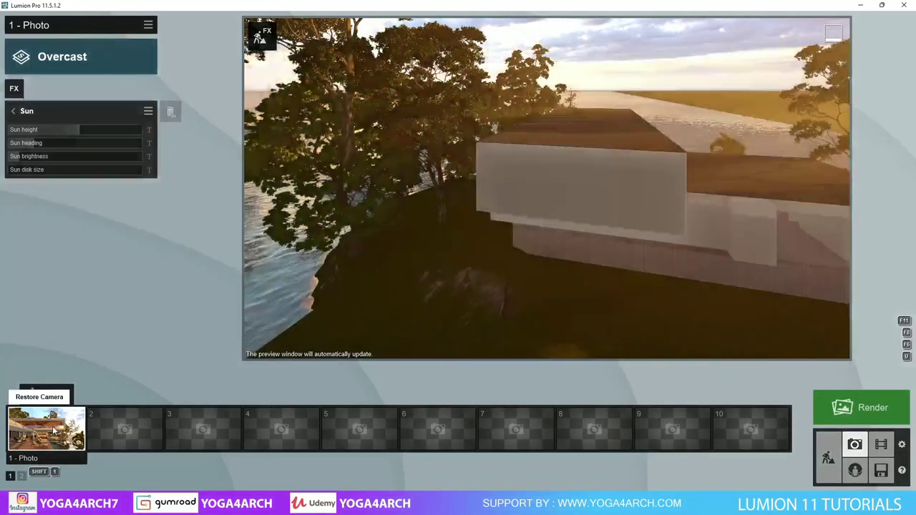
pyautogui.click(44, 428)
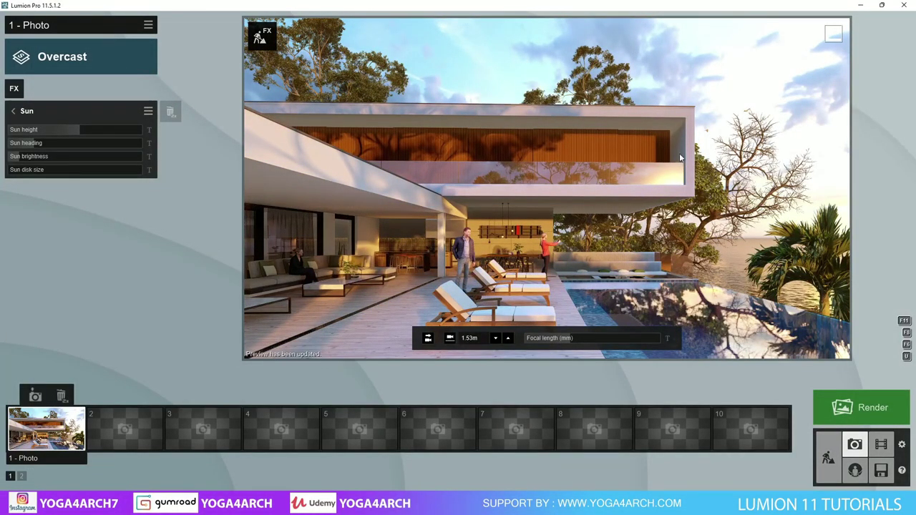
pyautogui.click(828, 458)
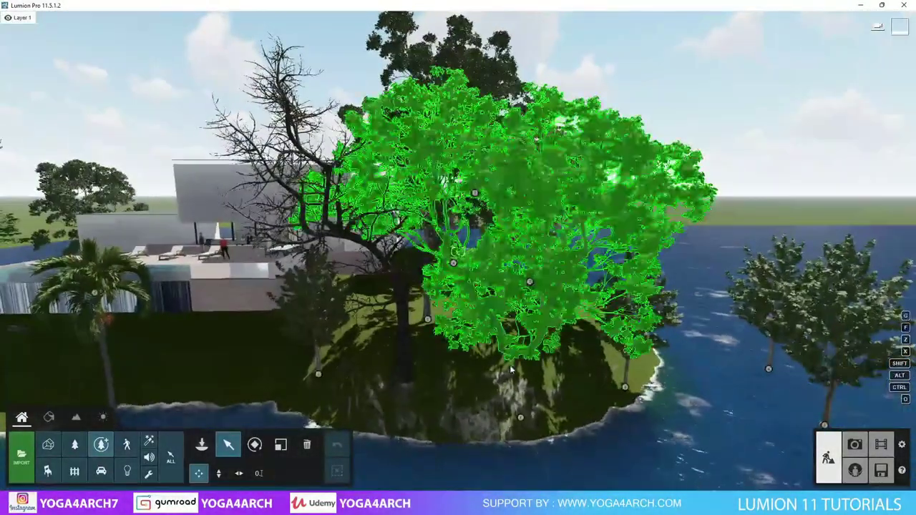
# - Select the sweet chestnut tree on the island and adjust its height
pyautogui.click(280, 445)
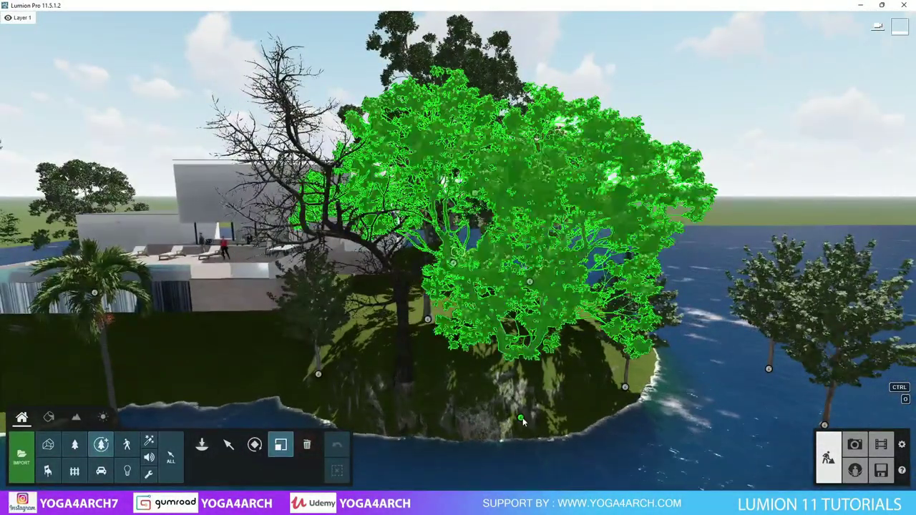
pyautogui.click(520, 424)
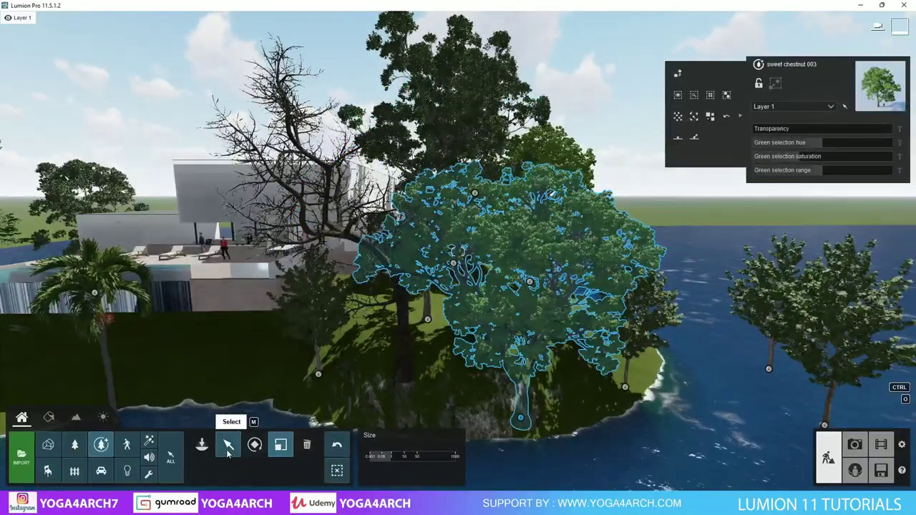
pyautogui.click(229, 444)
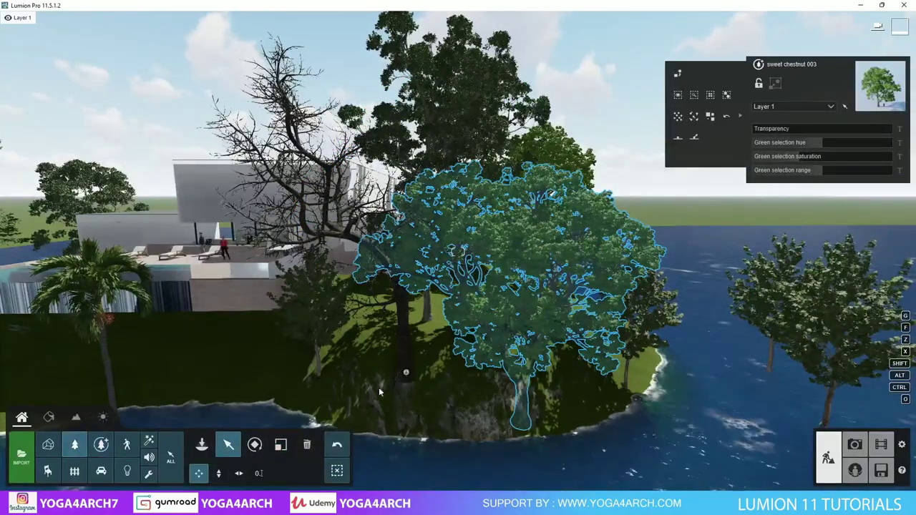
pyautogui.click(406, 372)
pyautogui.moveTo(406, 373); pyautogui.dragTo(501, 373, button='right')
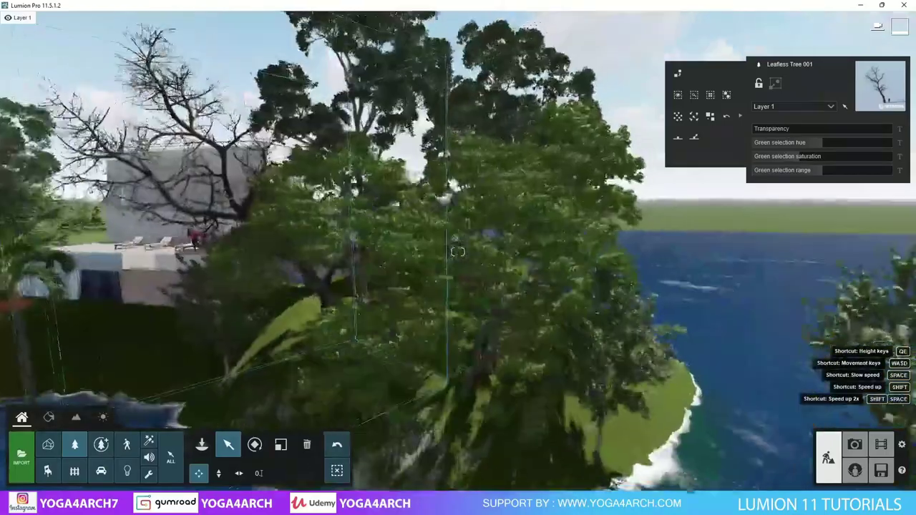
pyautogui.scroll(-5, 458, 258)
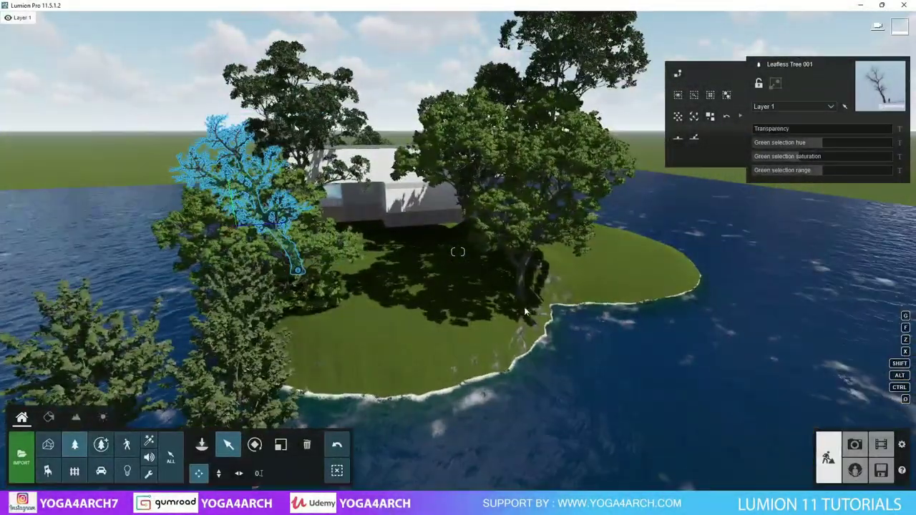
pyautogui.click(101, 445)
pyautogui.click(527, 280)
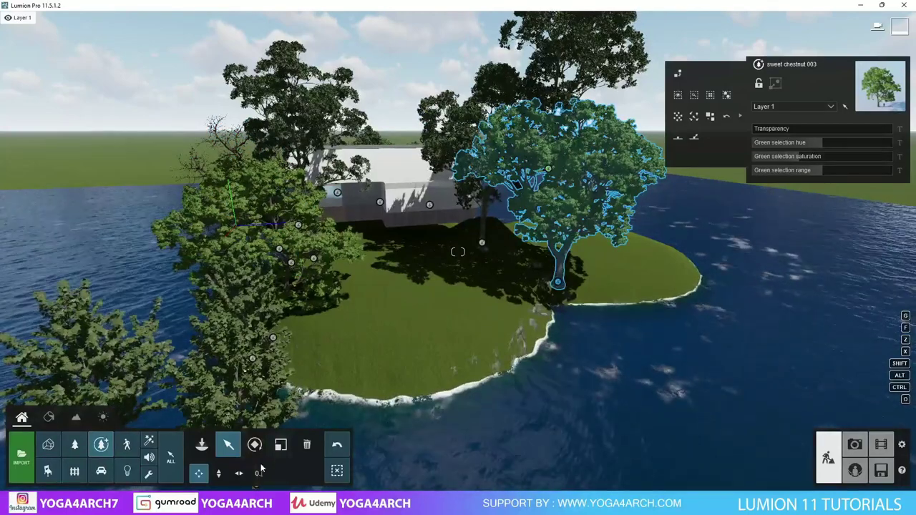
pyautogui.click(219, 473)
pyautogui.moveTo(557, 282); pyautogui.dragTo(558, 214)
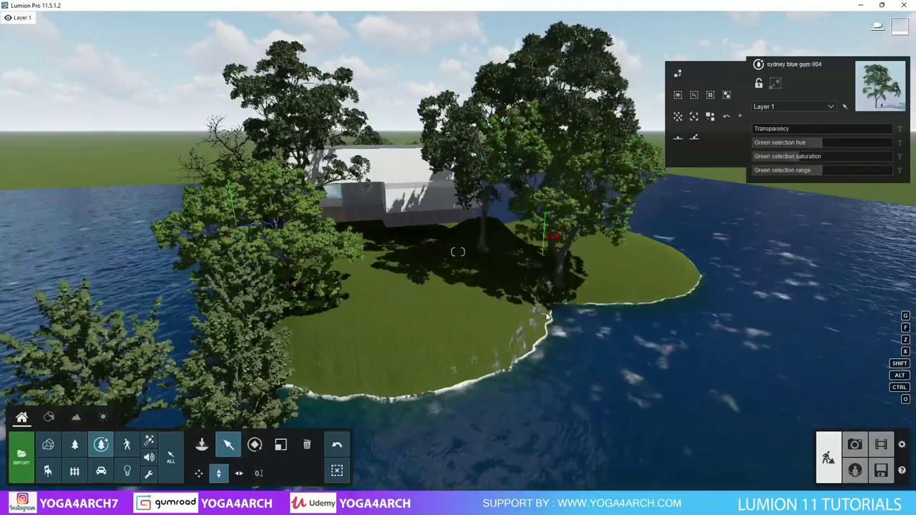
# - Slide the Sydney blue gum left to about 10.4 m away and restore Photo 1's view
pyautogui.click(544, 213)
pyautogui.click(198, 473)
pyautogui.moveTo(544, 212); pyautogui.dragTo(444, 224)
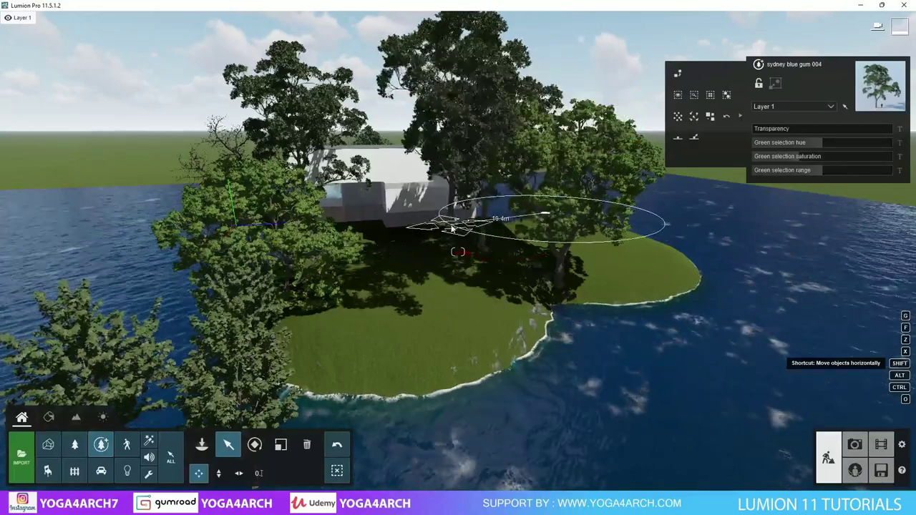
pyautogui.click(855, 445)
pyautogui.click(46, 428)
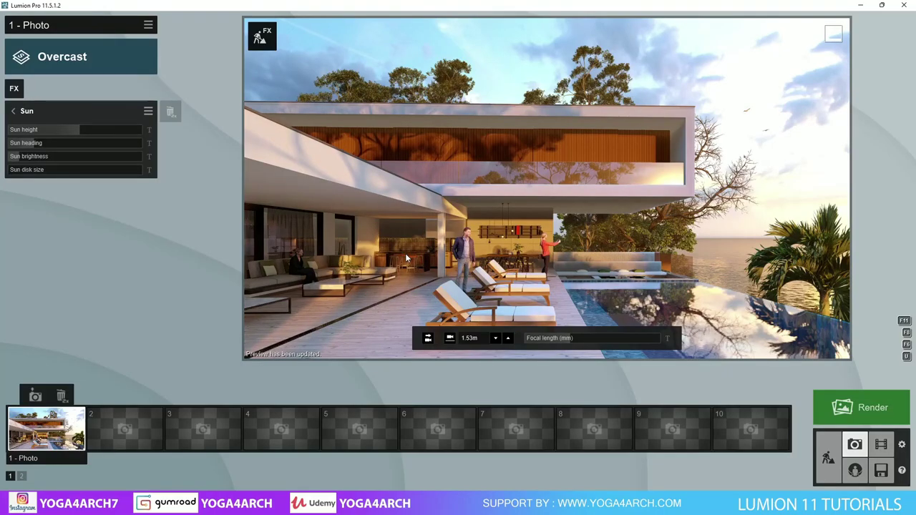
# - Move the sydney blue gum tree off the roof onto the grass beside the house and raise it
pyautogui.click(828, 458)
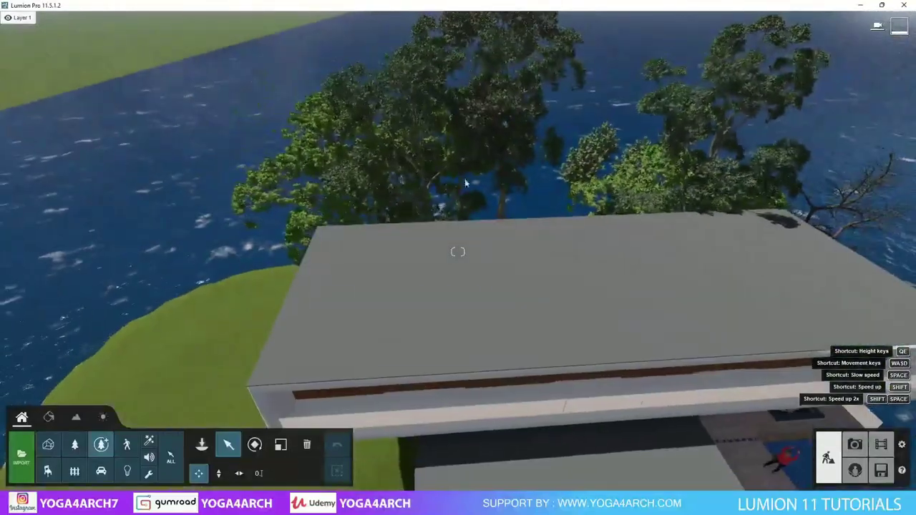
pyautogui.click(442, 280)
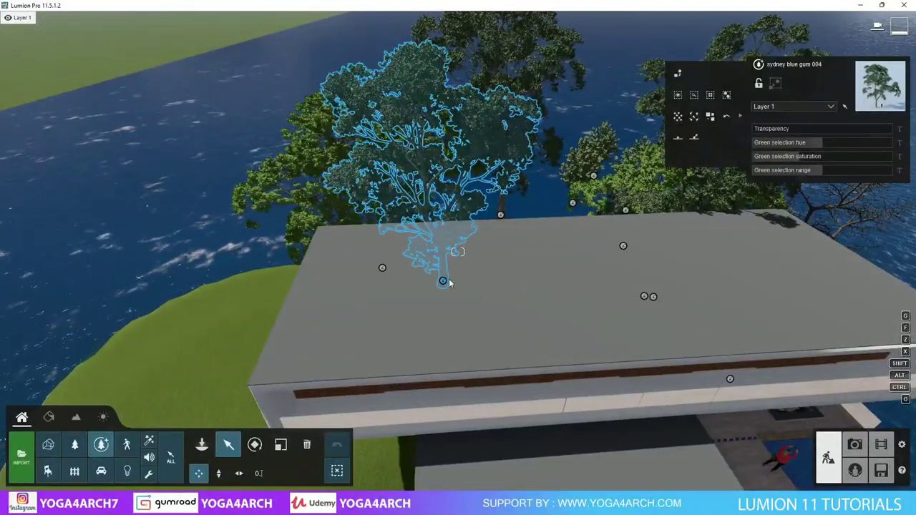
pyautogui.moveTo(449, 283); pyautogui.dragTo(279, 296)
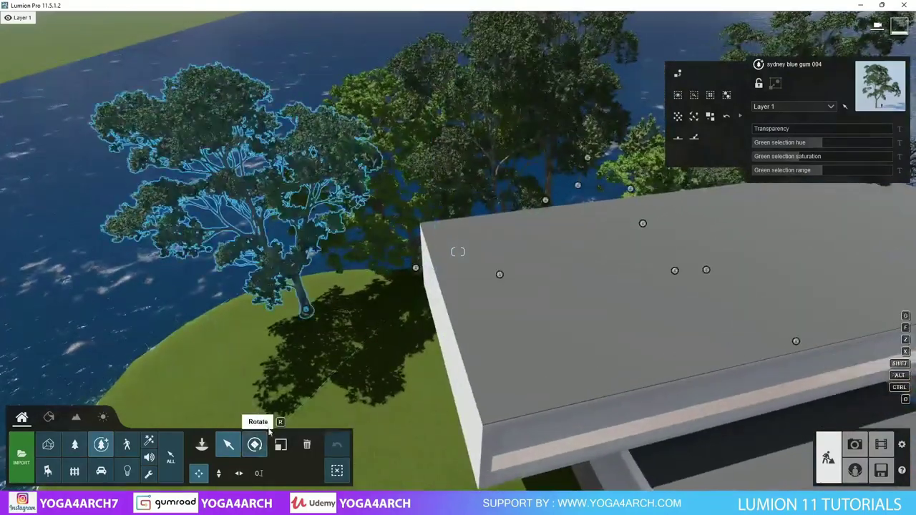
pyautogui.click(255, 445)
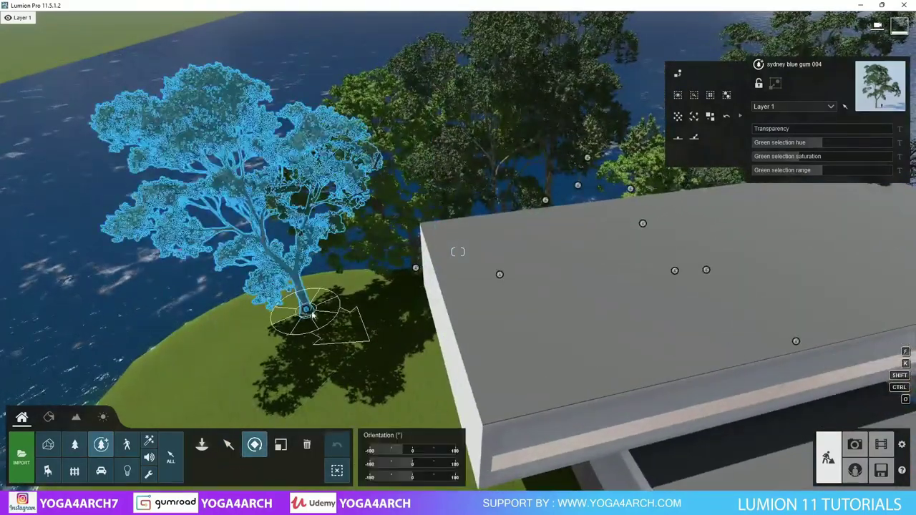
pyautogui.click(229, 445)
pyautogui.moveTo(305, 310)
pyautogui.mouseDown()
pyautogui.moveTo(377, 291)
pyautogui.moveTo(421, 124)
pyautogui.mouseUp()
pyautogui.click(219, 473)
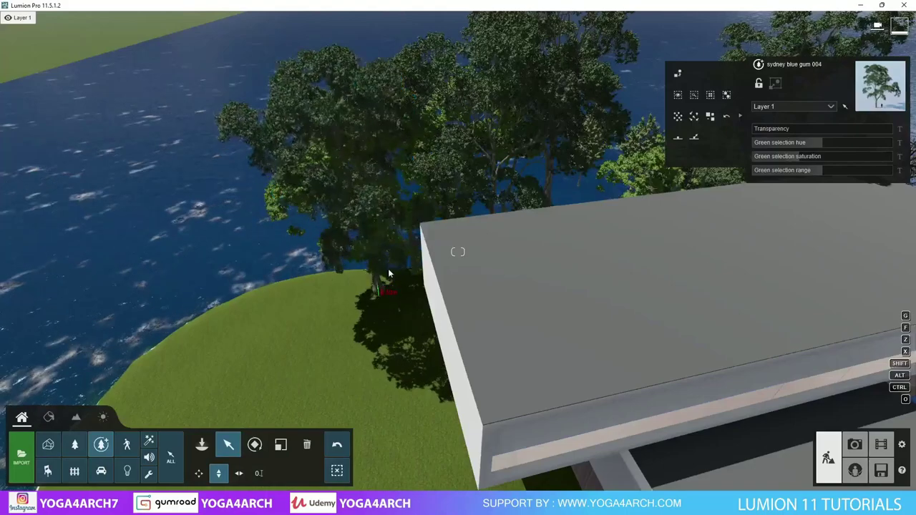
# - Check the result from Photo 1's camera, then raise the gum tree further above the roofline
pyautogui.click(855, 444)
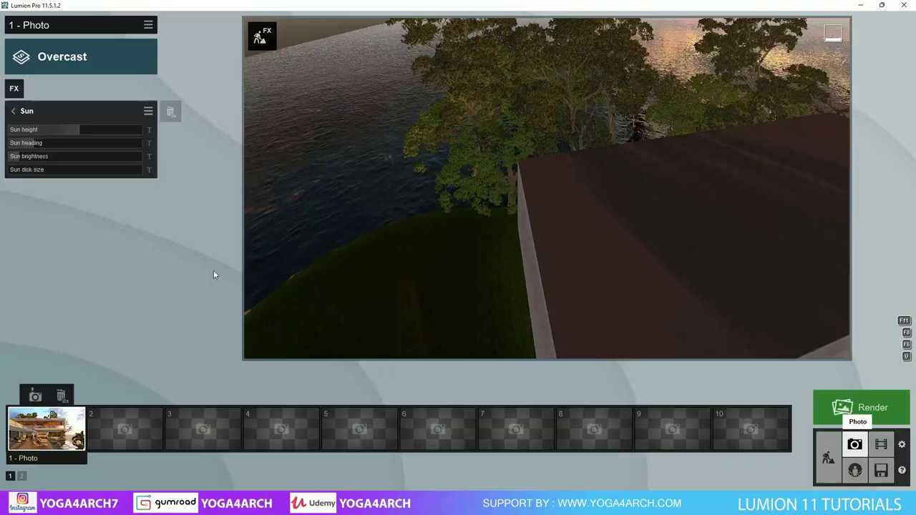
pyautogui.click(39, 430)
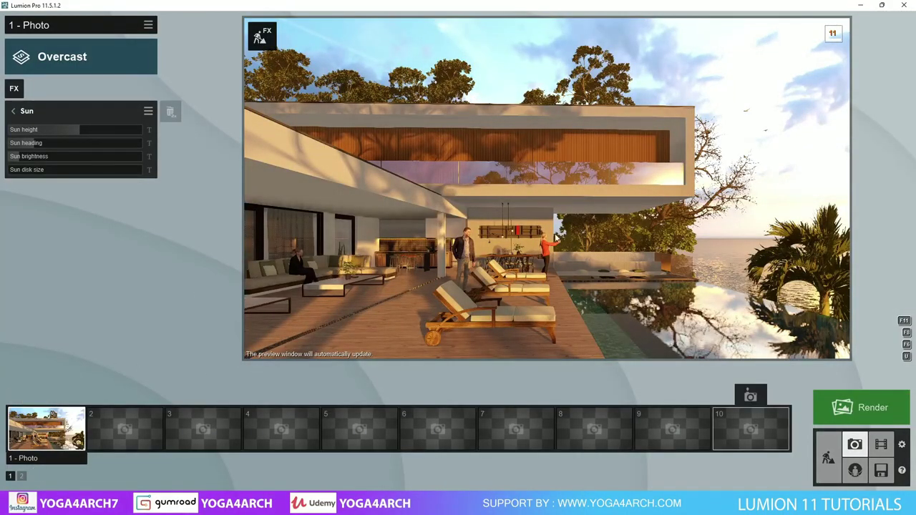
pyautogui.click(828, 458)
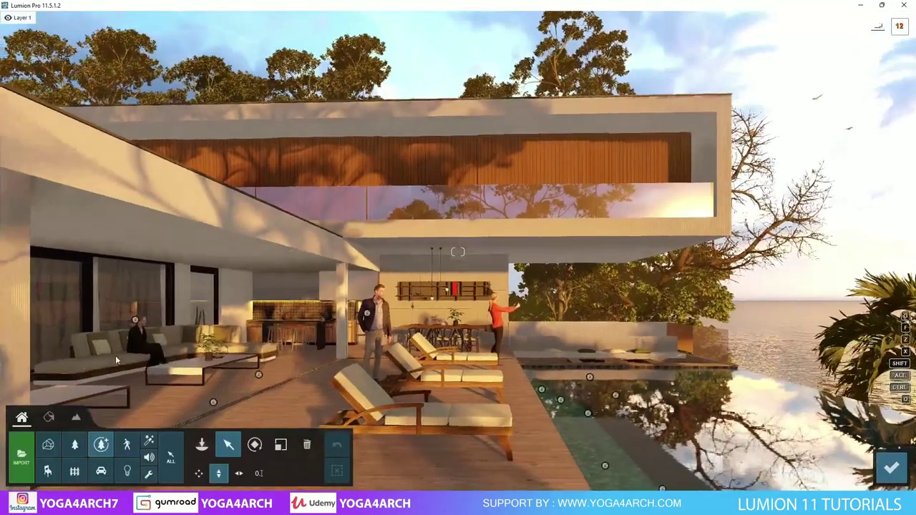
pyautogui.click(135, 320)
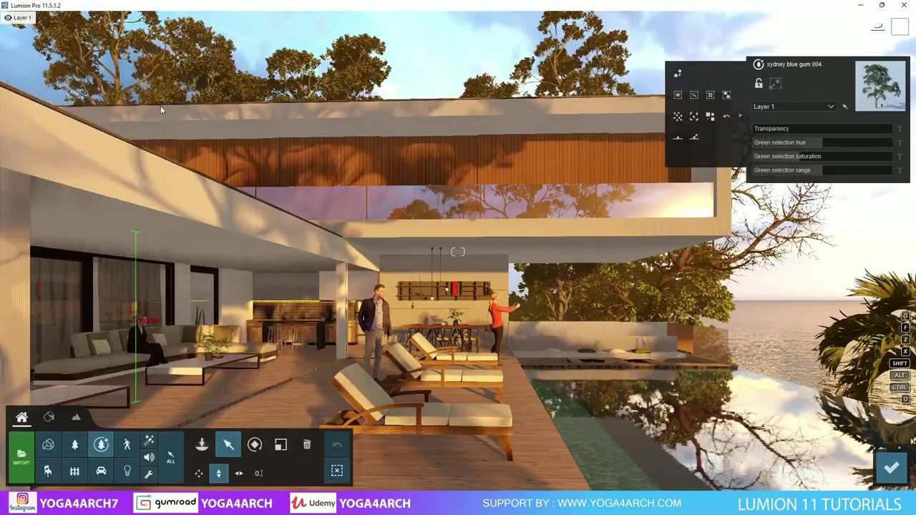
pyautogui.moveTo(160, 109); pyautogui.dragTo(160, 106)
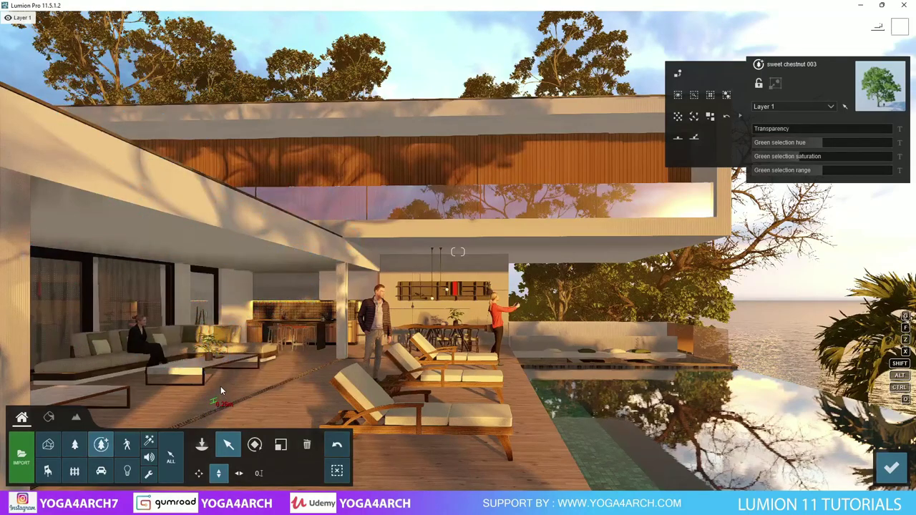
pyautogui.click(262, 362)
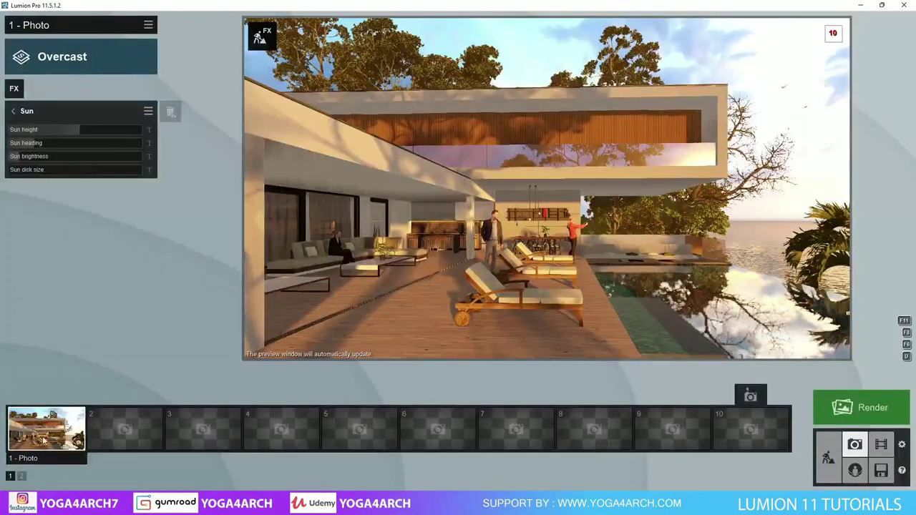
# - Swing Photo 1's sun heading to about -112.6° and adjust the sun brightness
pyautogui.click(47, 428)
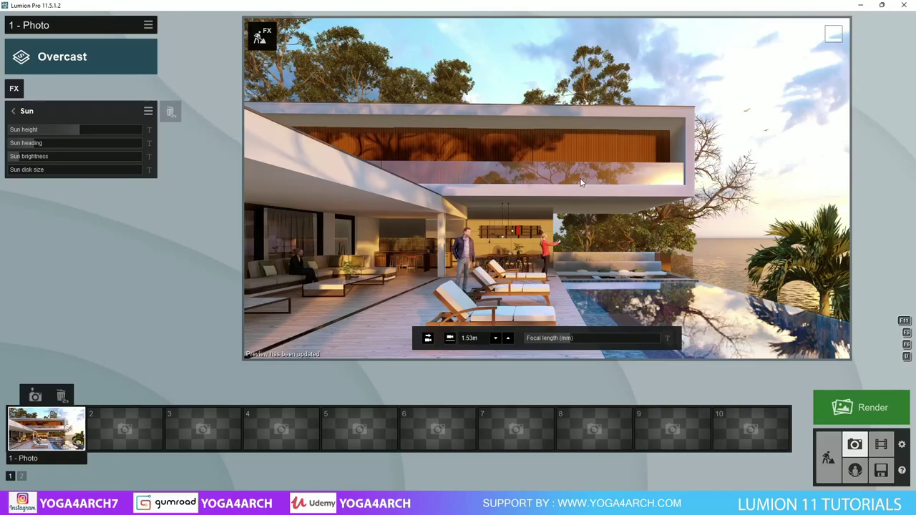
pyautogui.moveTo(76, 142)
pyautogui.moveTo(40, 145)
pyautogui.mouseDown()
pyautogui.moveTo(48, 148)
pyautogui.moveTo(31, 150)
pyautogui.mouseUp()
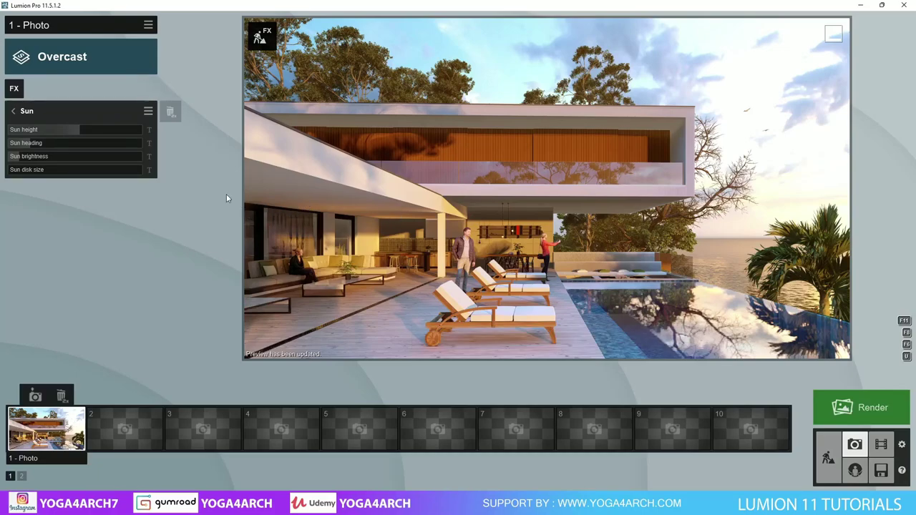
pyautogui.moveTo(32, 146); pyautogui.dragTo(35, 146)
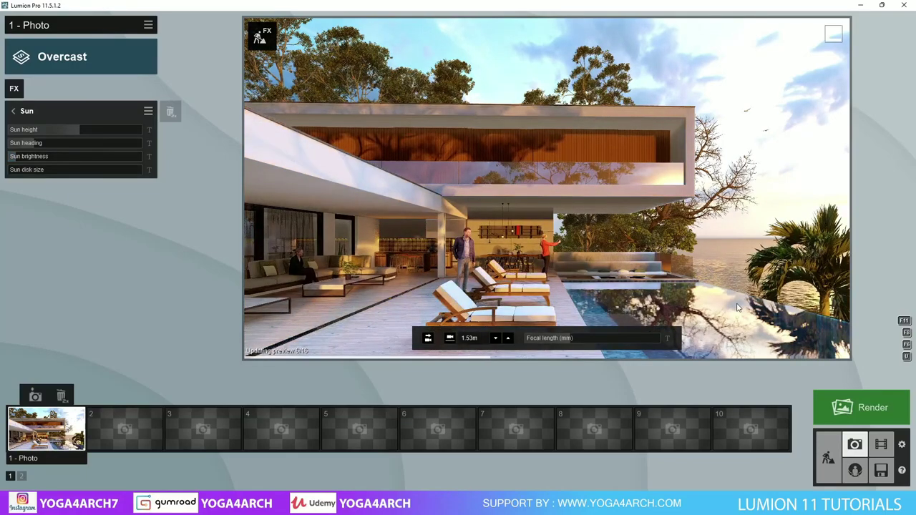
pyautogui.click(17, 159)
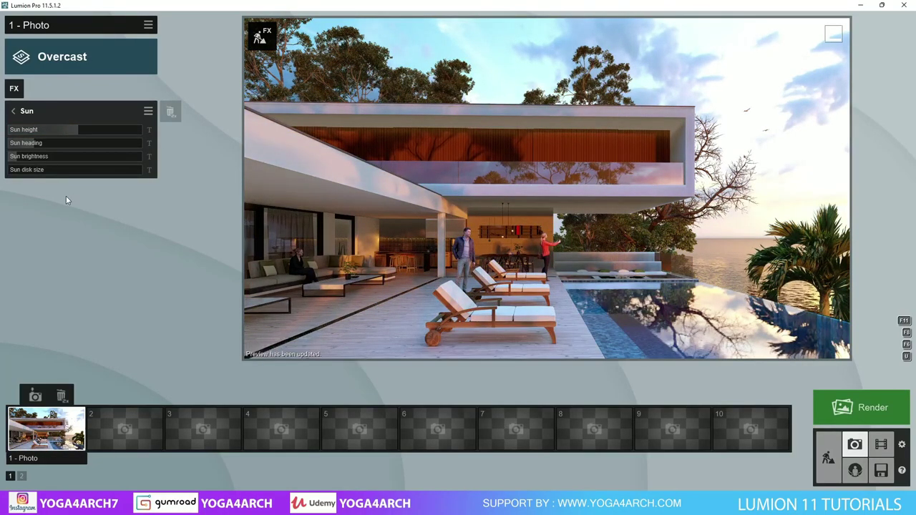
pyautogui.click(19, 158)
pyautogui.moveTo(442, 113)
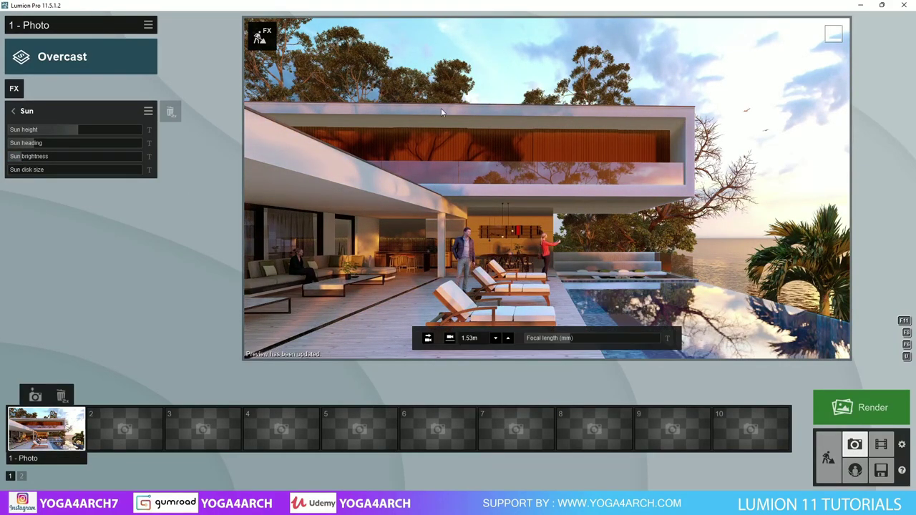
pyautogui.click(13, 111)
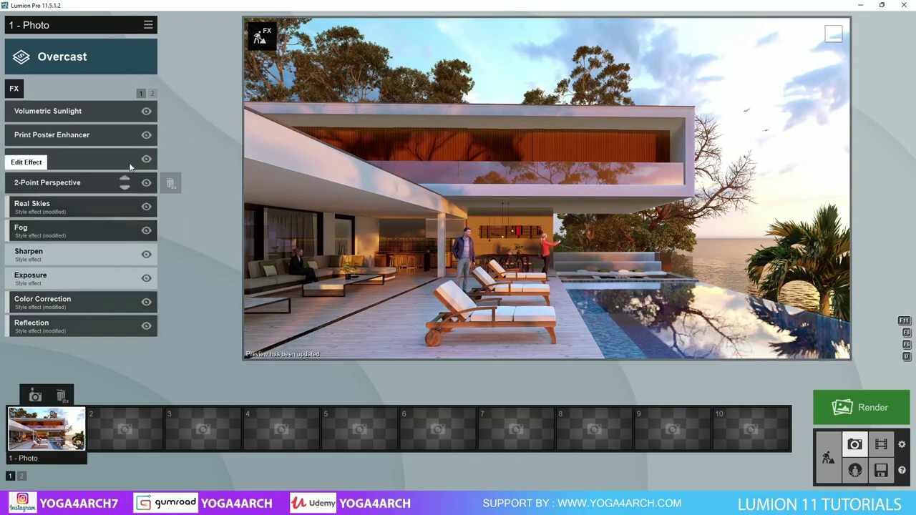
# - In Sky Light, reduce Saturation, enable Sky Light in Projected Reflections, and choose Ultra render quality
pyautogui.click(151, 93)
pyautogui.click(80, 133)
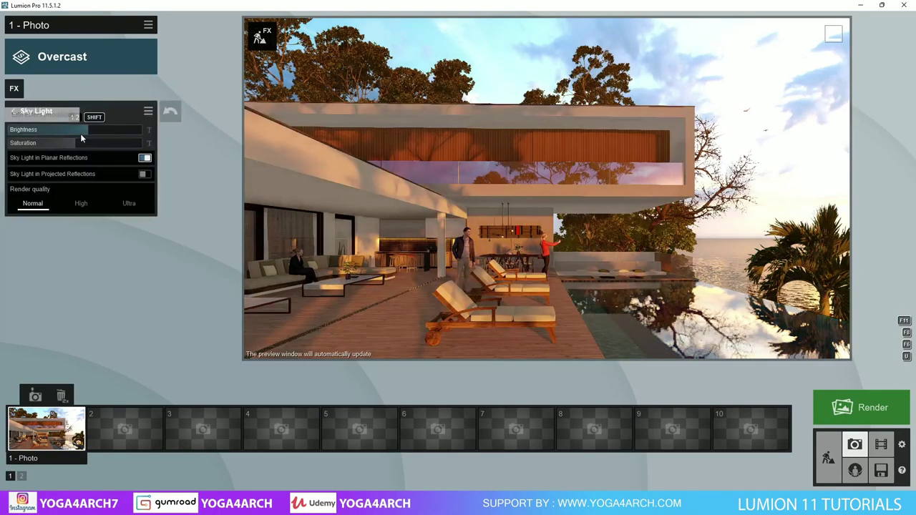
pyautogui.moveTo(75, 143); pyautogui.dragTo(57, 144)
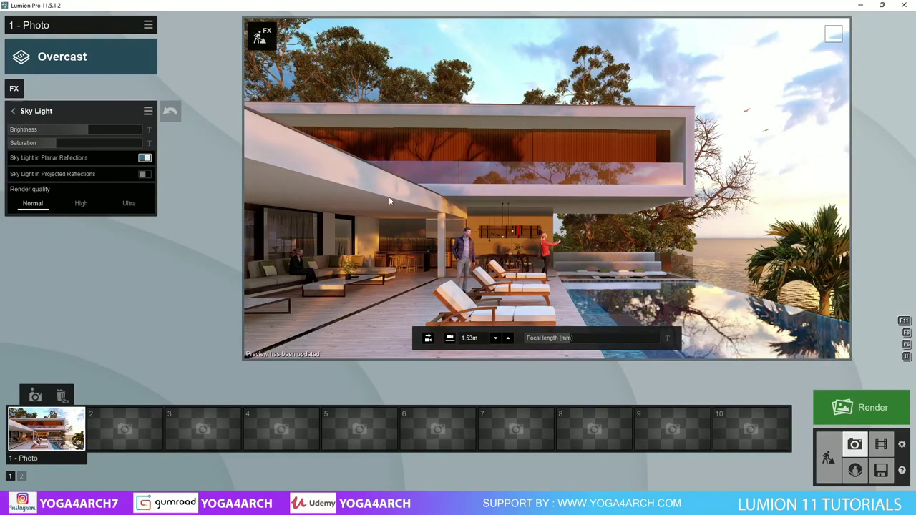
pyautogui.click(63, 143)
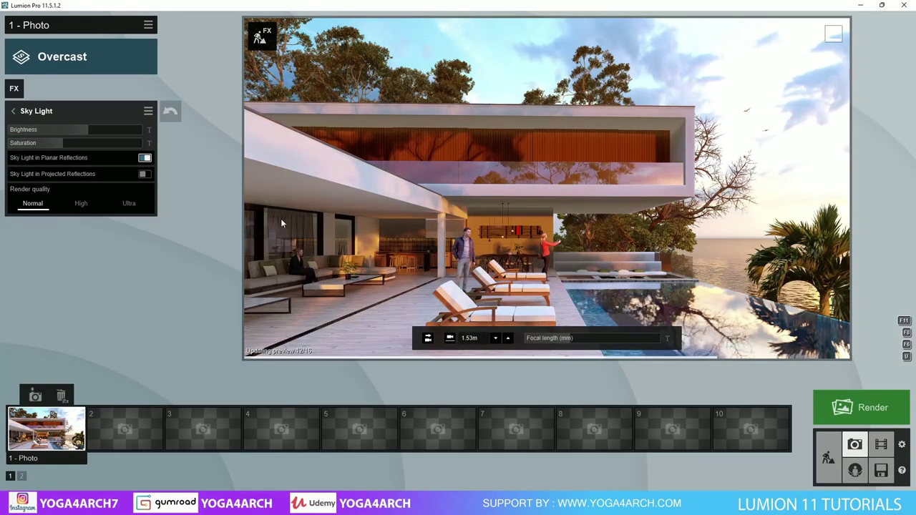
pyautogui.click(144, 173)
pyautogui.click(129, 203)
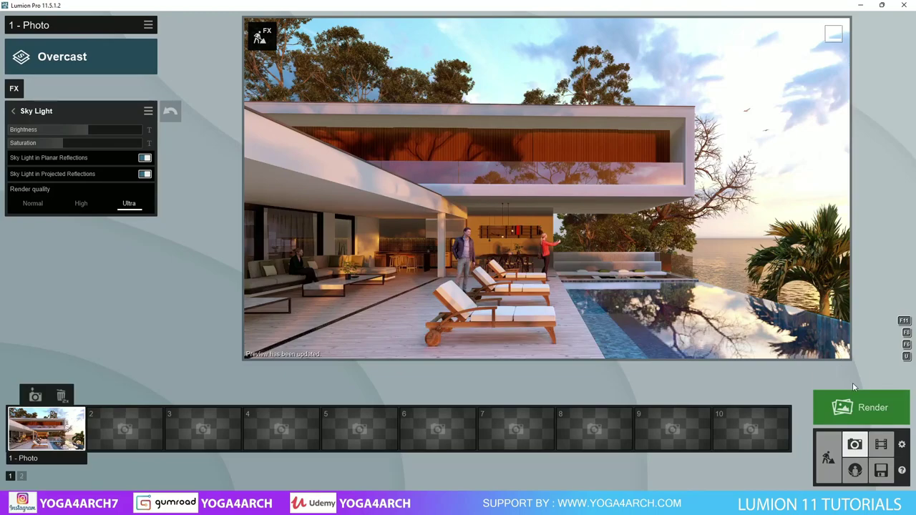
# - Start a 3840x2160 Print render of the photo as 'IMAGE', then pause it partway
pyautogui.click(859, 408)
pyautogui.click(520, 373)
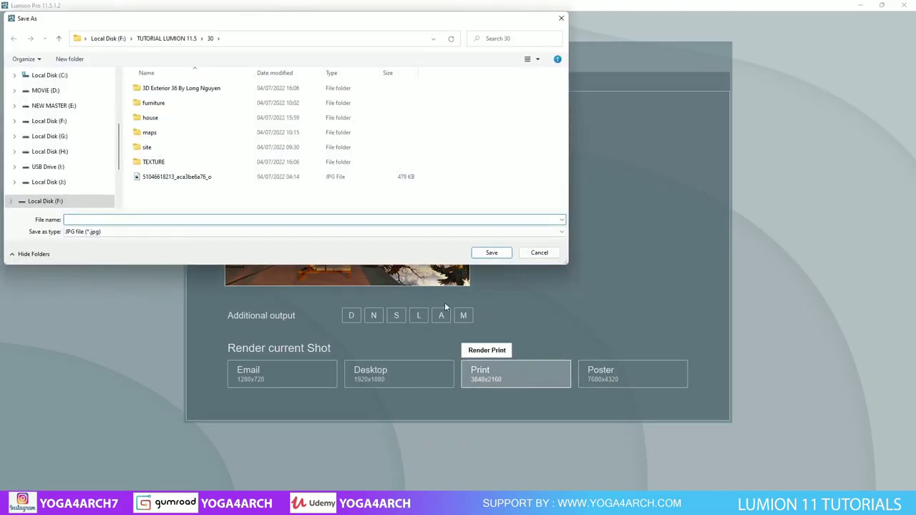
pyautogui.write('IMAGE')
pyautogui.click(492, 253)
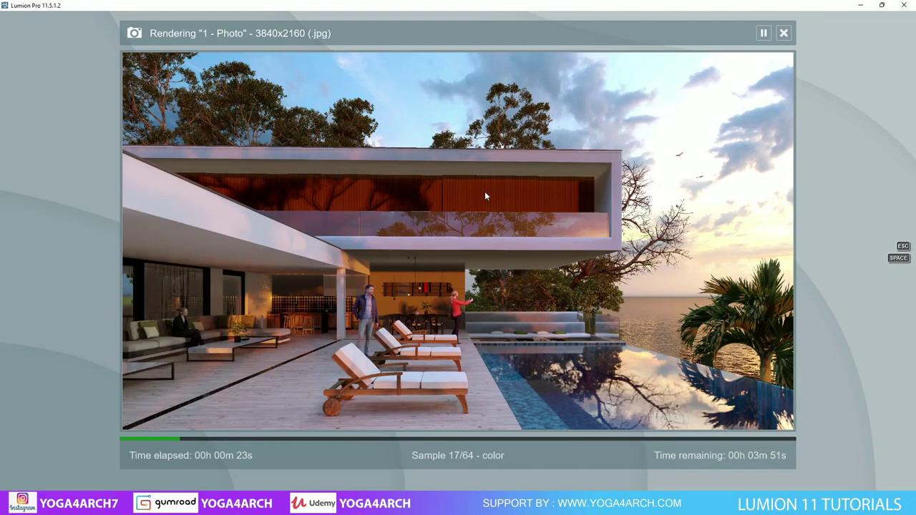
pyautogui.press('Escape')
pyautogui.press('Escape')
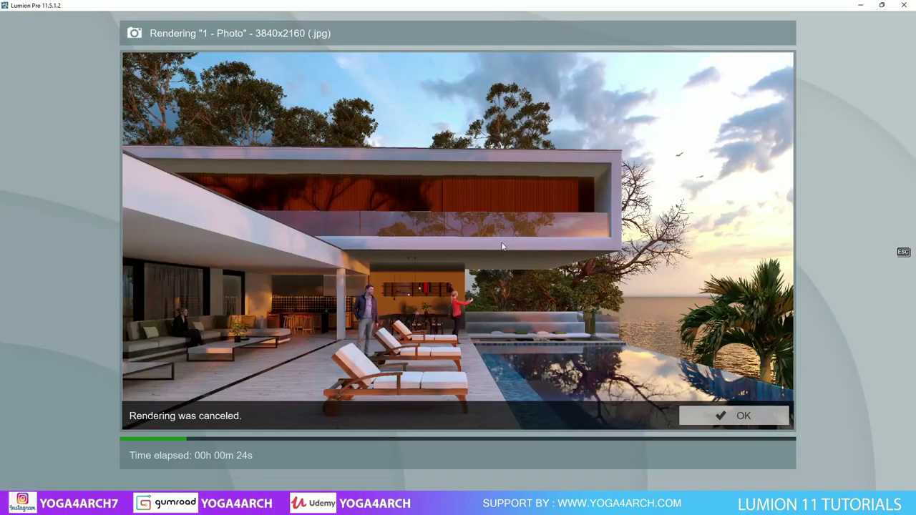
# - Cancel the render and set Sky Light render quality back to Normal
pyautogui.click(763, 412)
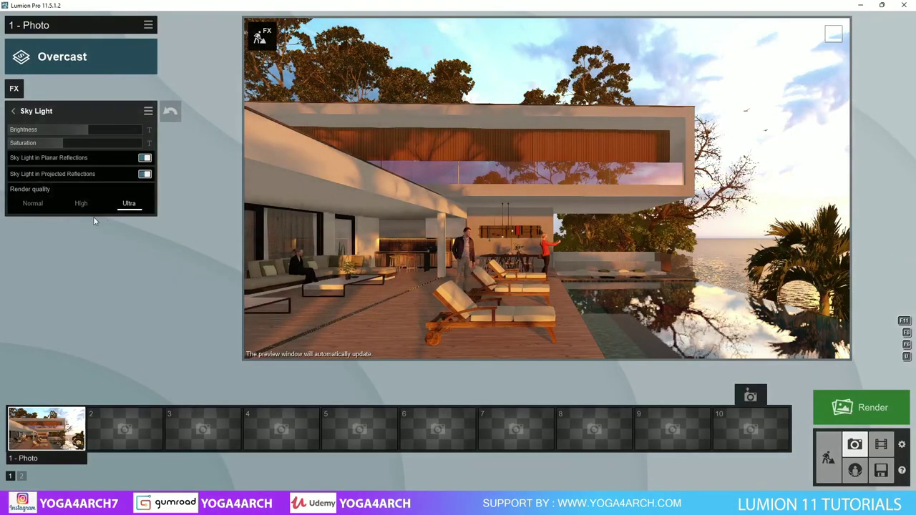
pyautogui.click(33, 203)
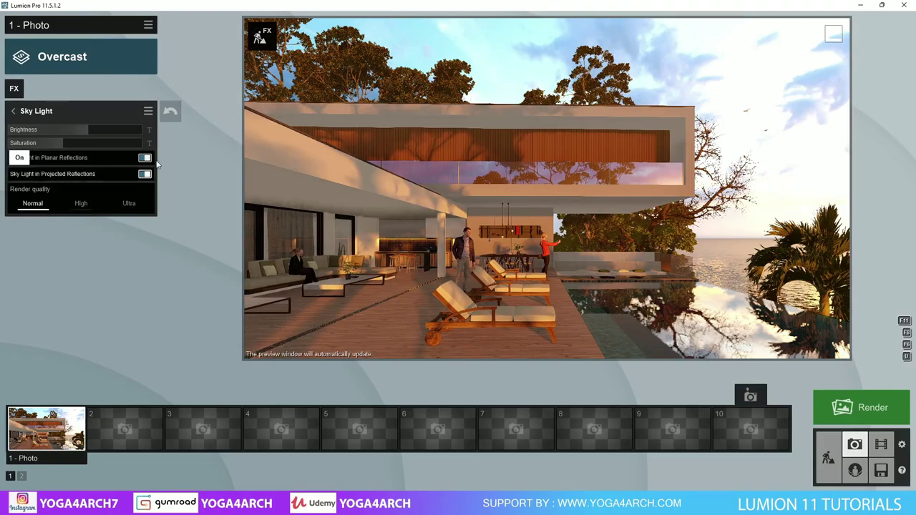
pyautogui.click(144, 157)
pyautogui.click(145, 174)
# - Inspect the wood fascia material in the material editor, then return to Photo mode
pyautogui.click(831, 455)
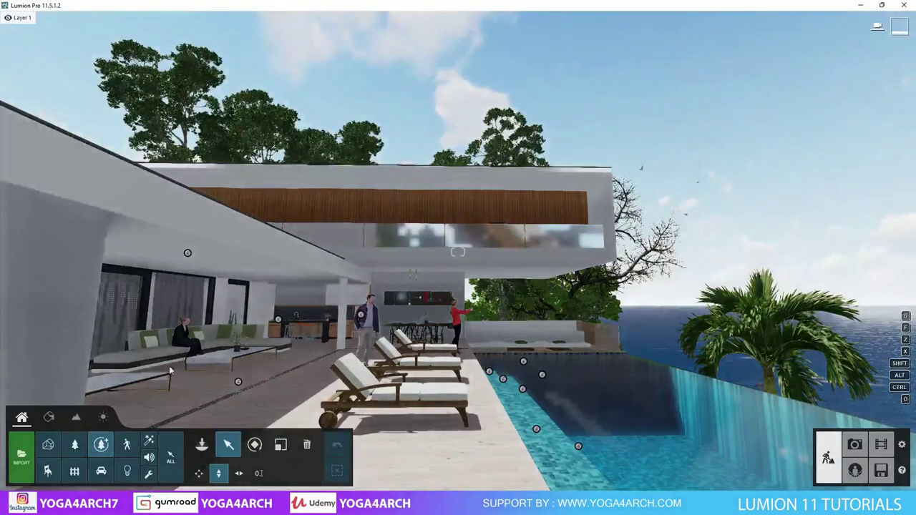
pyautogui.click(44, 409)
pyautogui.click(516, 204)
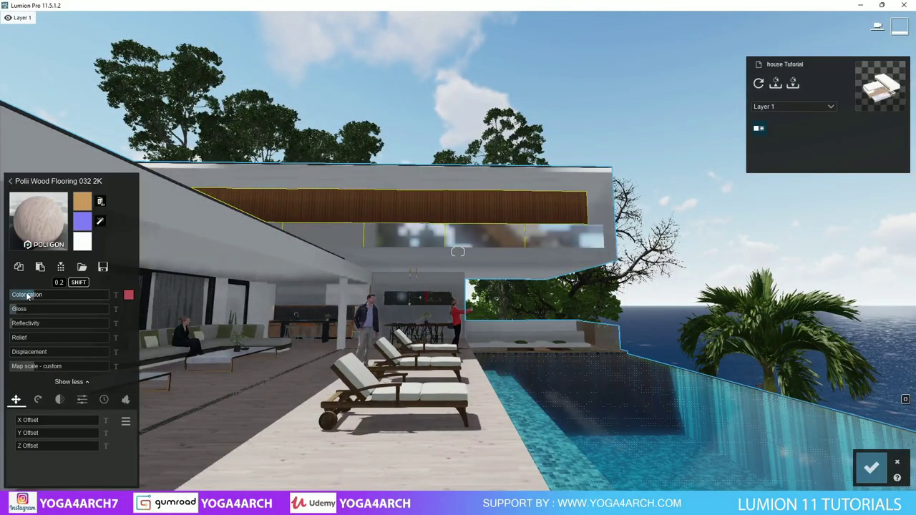
pyautogui.click(882, 464)
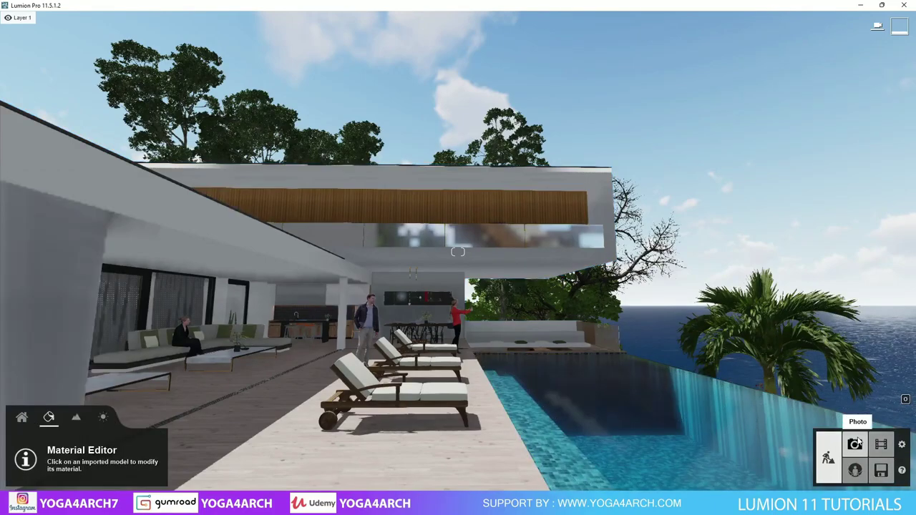
pyautogui.click(855, 444)
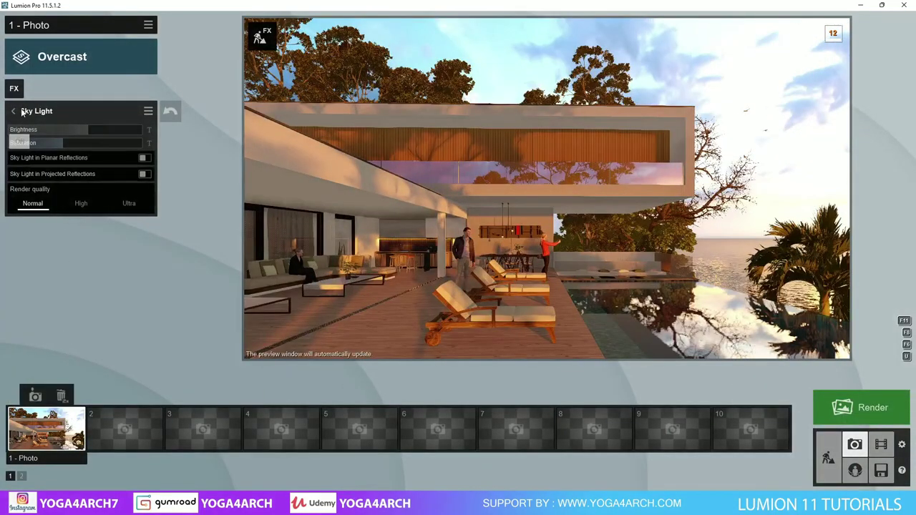
# - In Color Correction, raise Limit high and Brightness, cool Temperature slightly, and set Gamma to 0.0
pyautogui.click(21, 112)
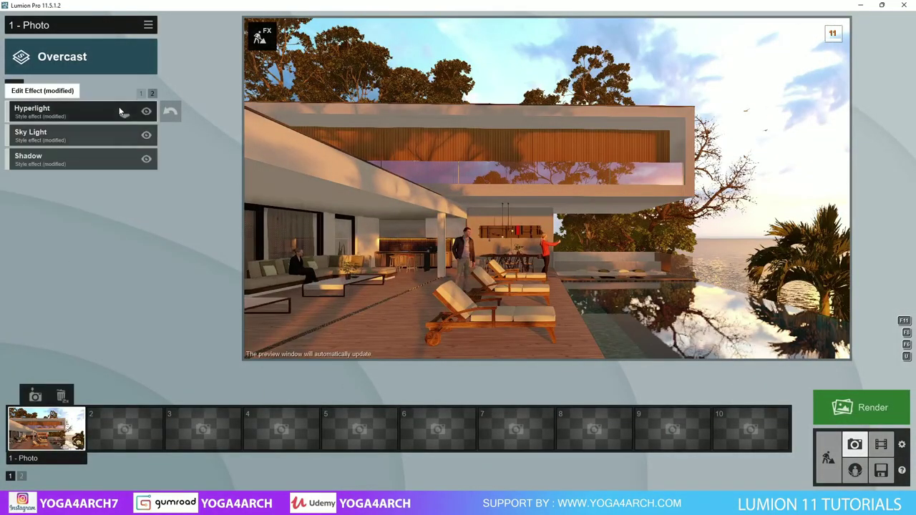
pyautogui.click(141, 94)
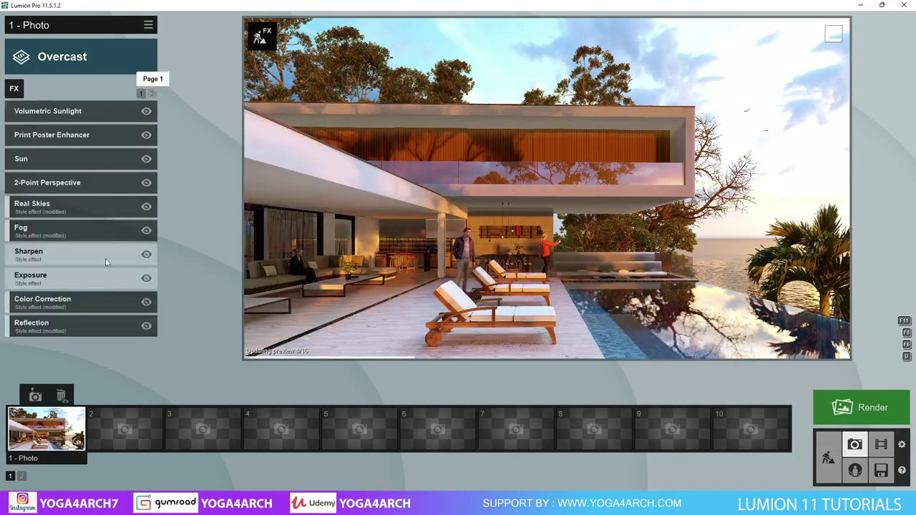
pyautogui.click(90, 302)
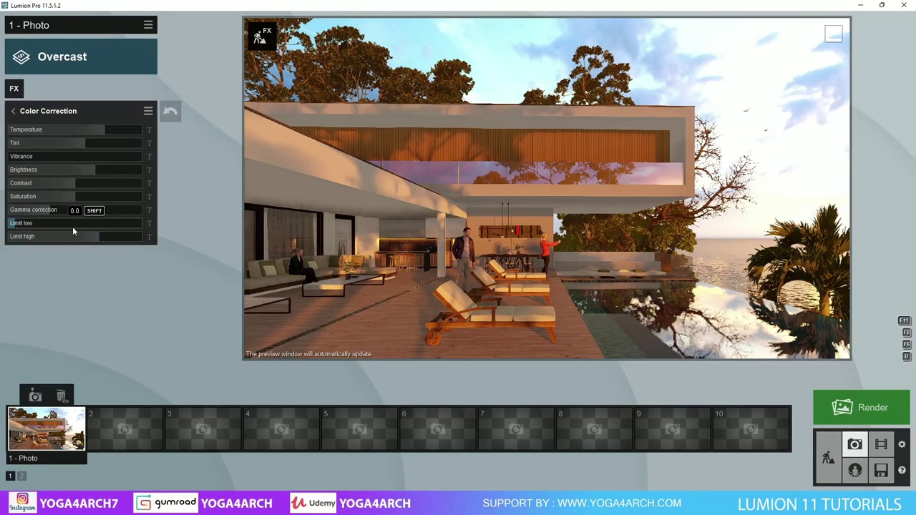
pyautogui.click(102, 236)
pyautogui.moveTo(546, 188)
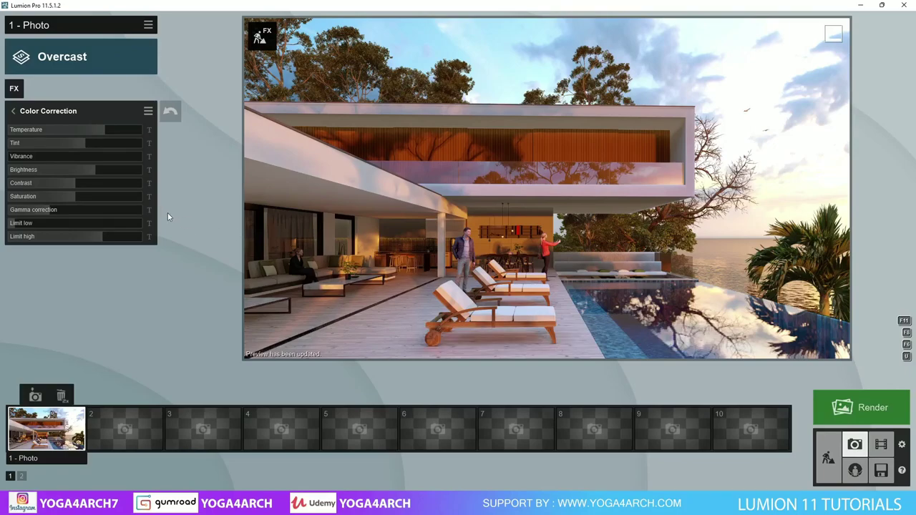
pyautogui.click(98, 170)
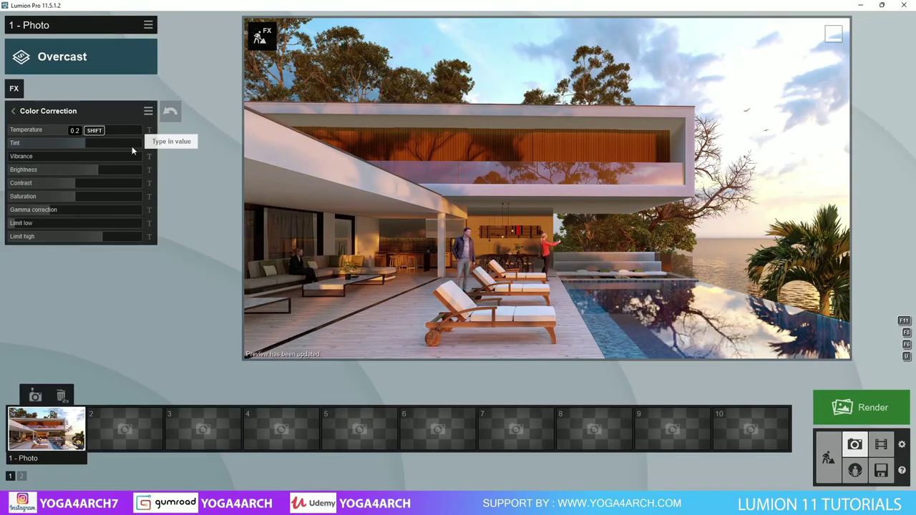
pyautogui.click(101, 129)
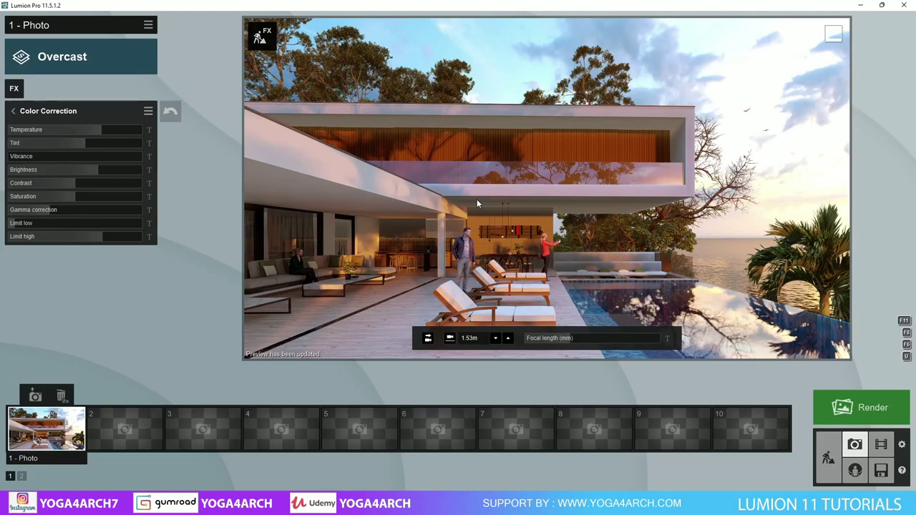
pyautogui.moveTo(79, 210); pyautogui.dragTo(13, 223)
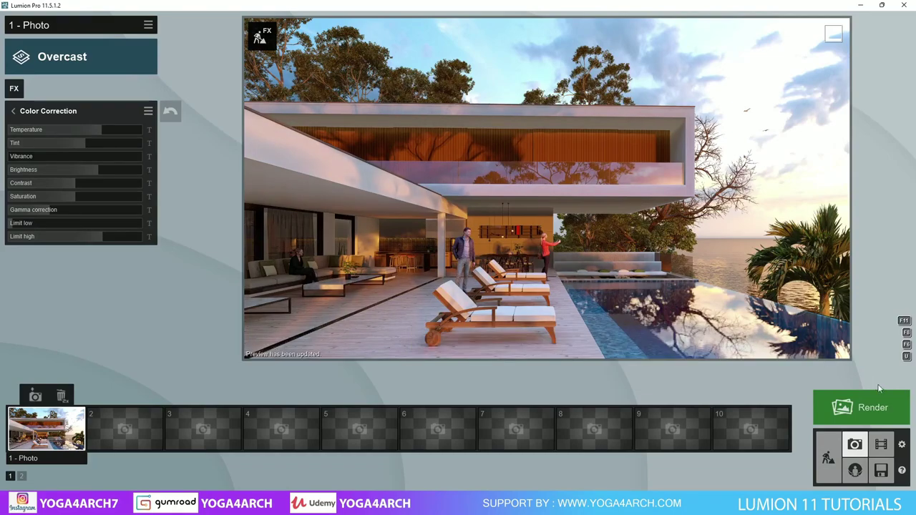
pyautogui.click(862, 407)
# - Render Photo 1 at 3840x2160 Print size as a JPG and wait for it to finish
pyautogui.click(513, 374)
pyautogui.write('IMAGE')
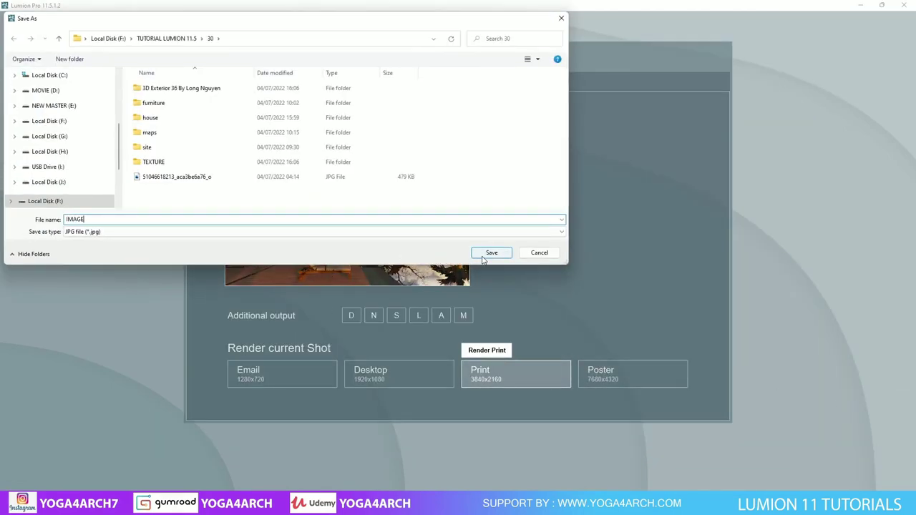
pyautogui.click(492, 252)
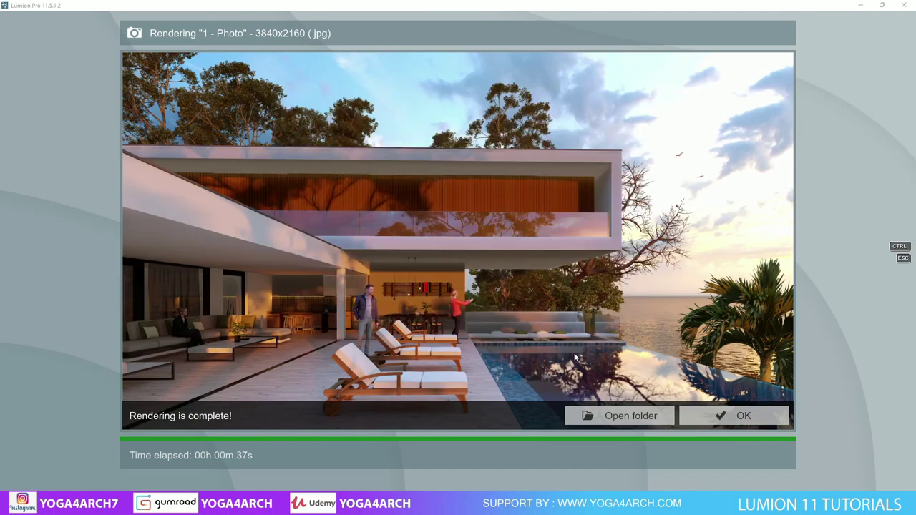
pyautogui.hotkey('ctrl', 'o')
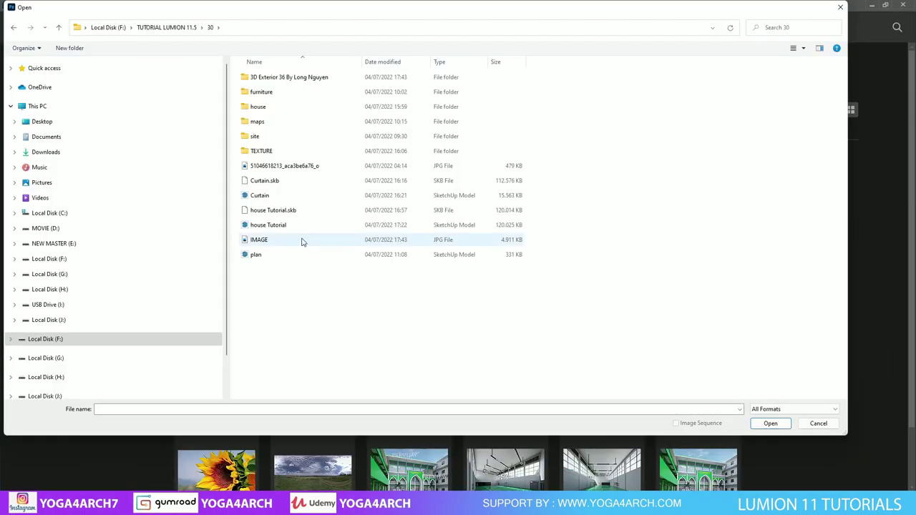
# - Open IMAGE.jpg, convert Background to Layer 0, and duplicate it as Layer 0 copy
pyautogui.click(324, 241)
pyautogui.press('Return')
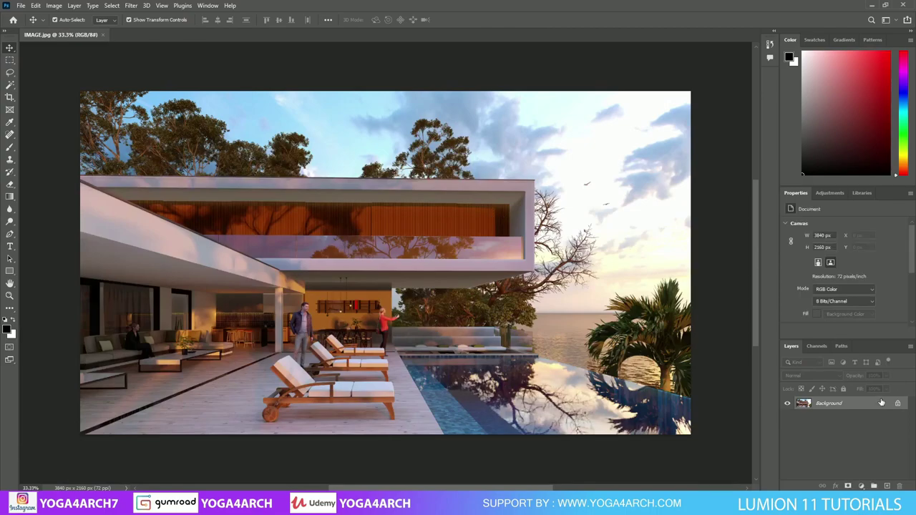
pyautogui.doubleClick(882, 403)
pyautogui.press('Return')
pyautogui.moveTo(877, 402); pyautogui.dragTo(888, 485)
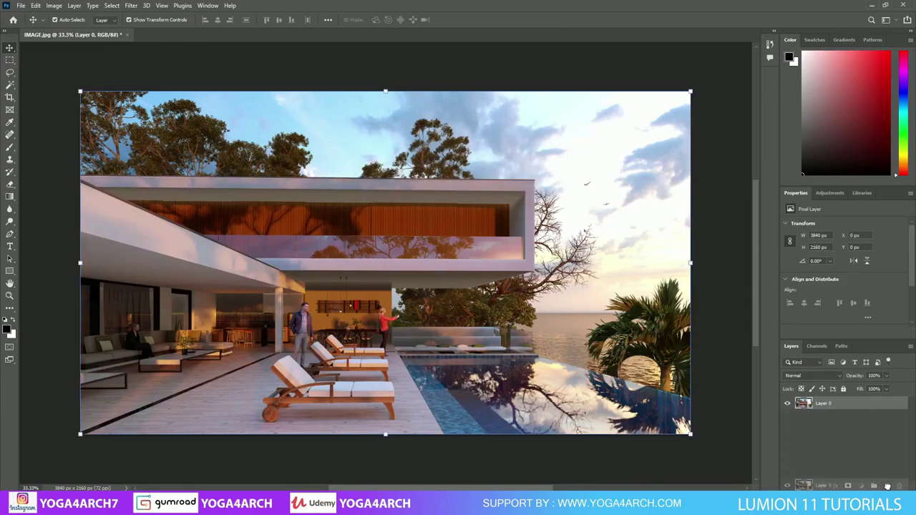
pyautogui.click(139, 6)
pyautogui.click(189, 83)
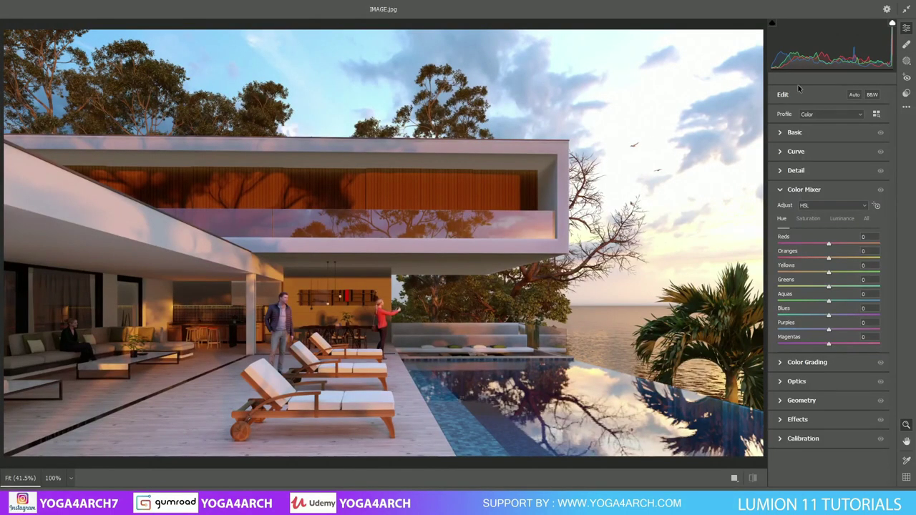
# - Apply Camera Raw Auto tone, compare it with the original, and reset Vibrance to 0
pyautogui.click(854, 94)
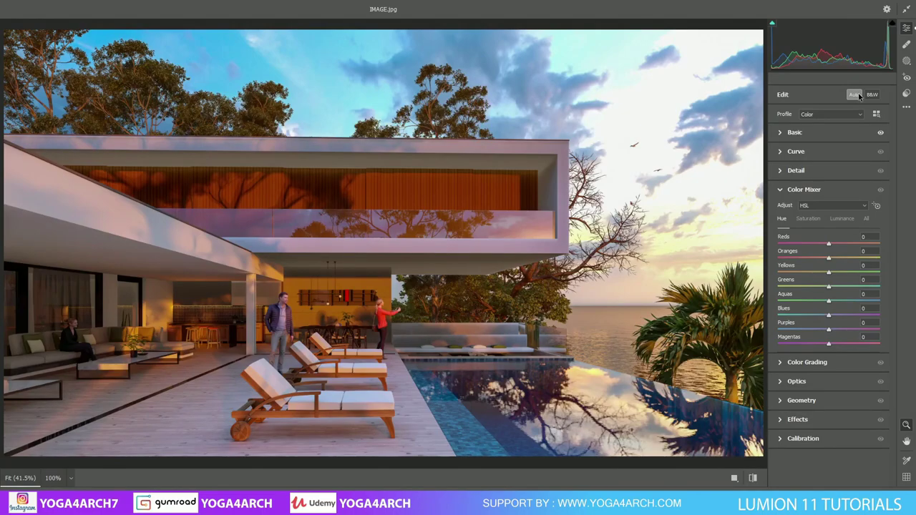
pyautogui.click(857, 95)
pyautogui.click(857, 95)
pyautogui.click(859, 96)
pyautogui.click(861, 97)
pyautogui.click(834, 132)
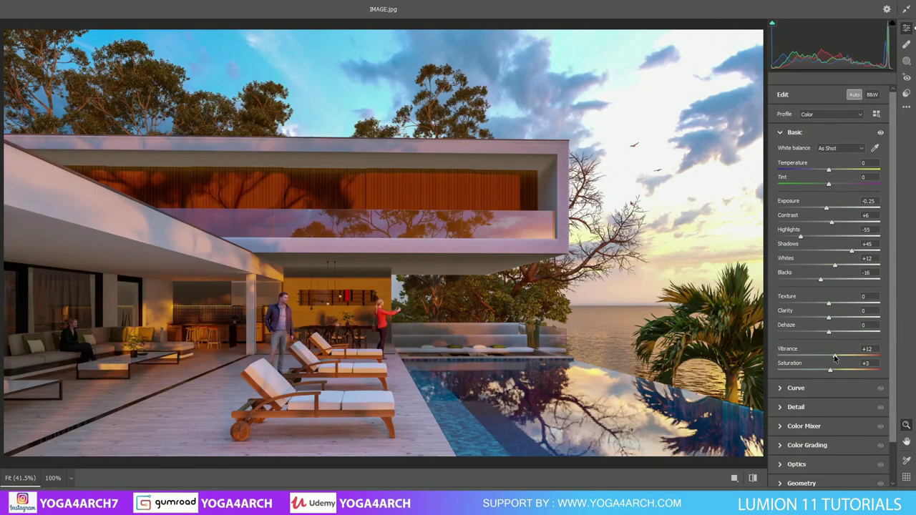
pyautogui.doubleClick(834, 356)
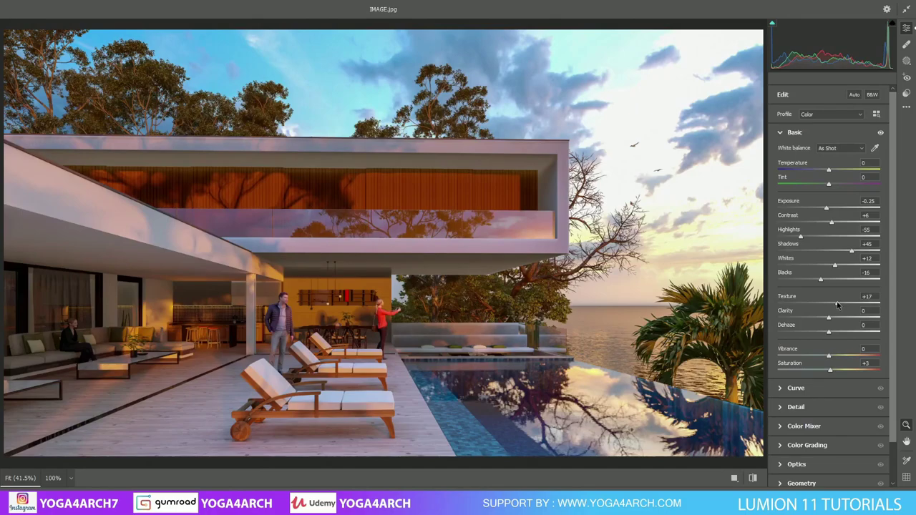
# - Raise Texture and Shadows, set Highlights -9 and Contrast -8, reset Temperature to 0, nudge Tint green
pyautogui.moveTo(838, 305)
pyautogui.mouseDown()
pyautogui.moveTo(862, 306)
pyautogui.moveTo(832, 312)
pyautogui.mouseUp()
pyautogui.moveTo(851, 252)
pyautogui.mouseDown()
pyautogui.moveTo(863, 253)
pyautogui.moveTo(853, 254)
pyautogui.mouseUp()
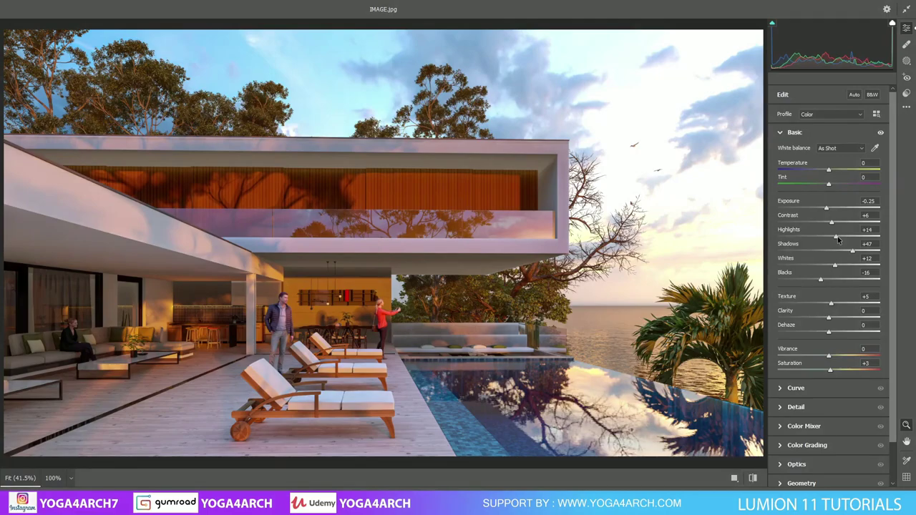
pyautogui.moveTo(802, 237); pyautogui.dragTo(825, 236)
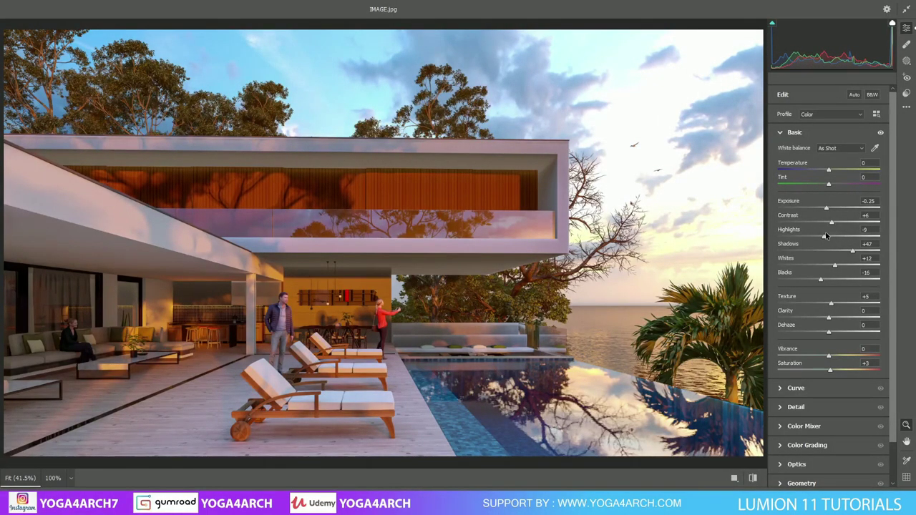
pyautogui.moveTo(831, 224); pyautogui.dragTo(824, 224)
pyautogui.moveTo(829, 170); pyautogui.dragTo(835, 170)
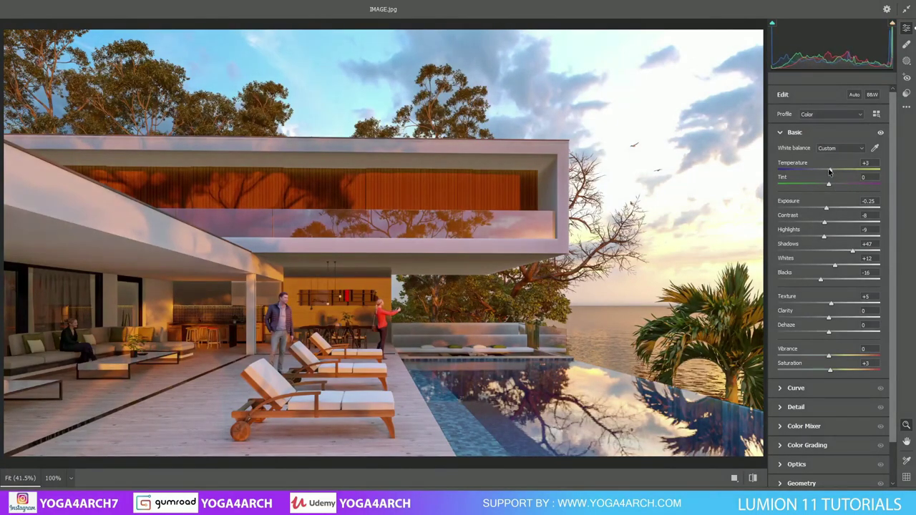
pyautogui.doubleClick(834, 171)
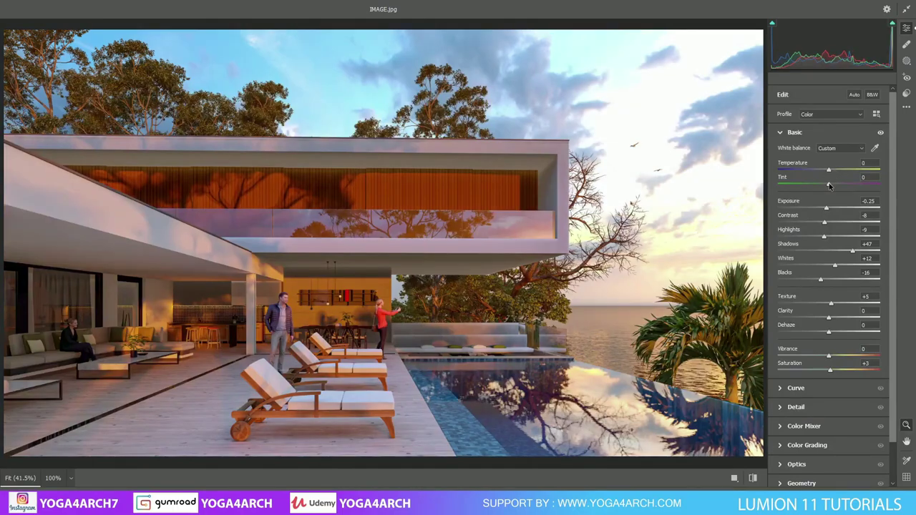
pyautogui.moveTo(829, 186); pyautogui.dragTo(833, 187)
pyautogui.click(827, 390)
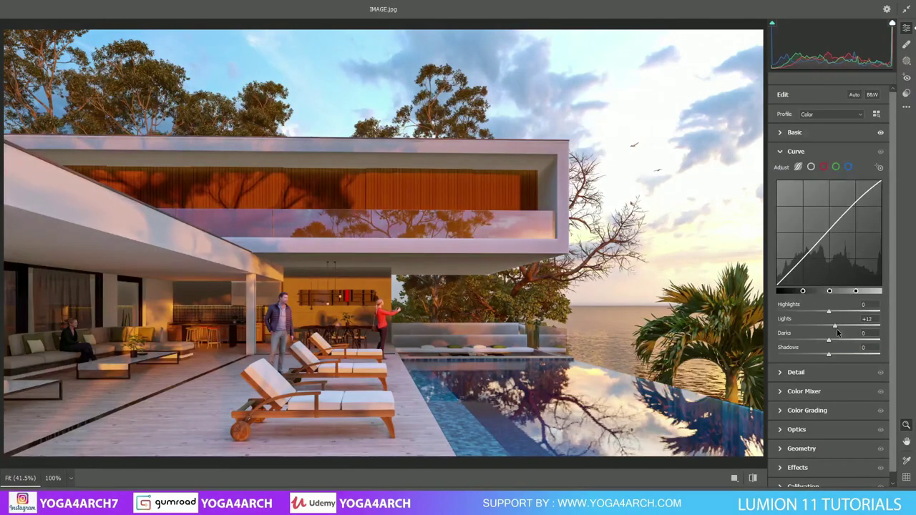
# - Sharpen the image strongly and shift the HSL hues of reds (+12), oranges and yellows
pyautogui.click(833, 374)
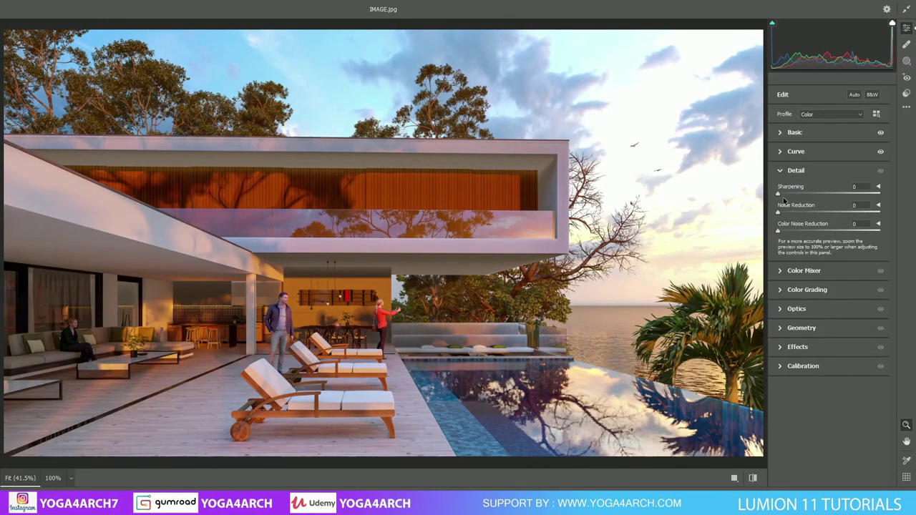
pyautogui.moveTo(780, 194)
pyautogui.mouseDown()
pyautogui.moveTo(844, 203)
pyautogui.moveTo(784, 214)
pyautogui.mouseUp()
pyautogui.click(836, 288)
pyautogui.click(823, 192)
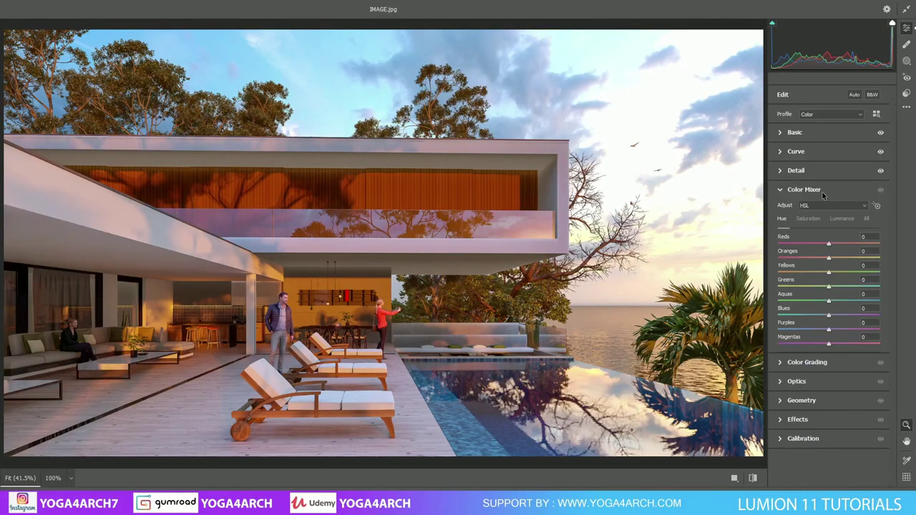
pyautogui.moveTo(828, 243)
pyautogui.mouseDown()
pyautogui.moveTo(848, 245)
pyautogui.moveTo(832, 247)
pyautogui.mouseUp()
pyautogui.moveTo(829, 258); pyautogui.dragTo(835, 262)
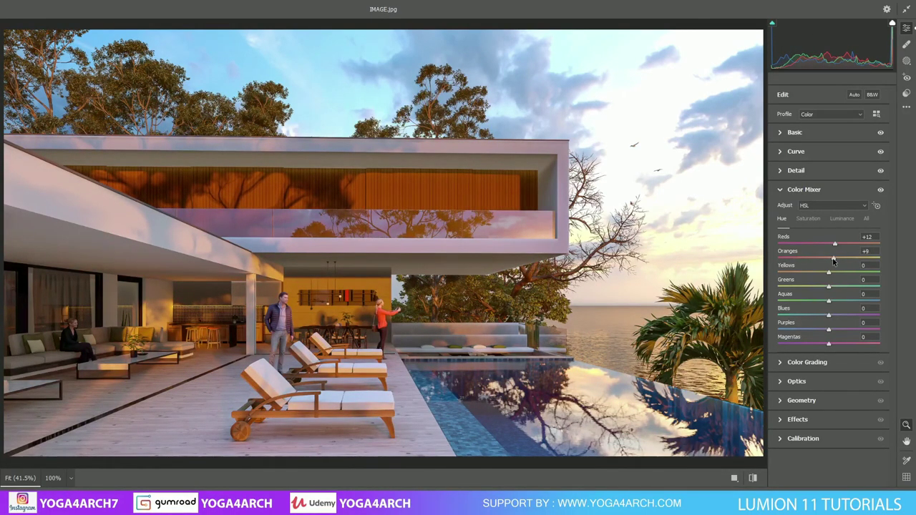
pyautogui.moveTo(829, 272)
pyautogui.mouseDown()
pyautogui.moveTo(884, 271)
pyautogui.moveTo(831, 272)
pyautogui.mouseUp()
pyautogui.moveTo(829, 329)
pyautogui.mouseDown()
pyautogui.moveTo(758, 326)
pyautogui.moveTo(821, 328)
pyautogui.moveTo(828, 287)
pyautogui.mouseUp()
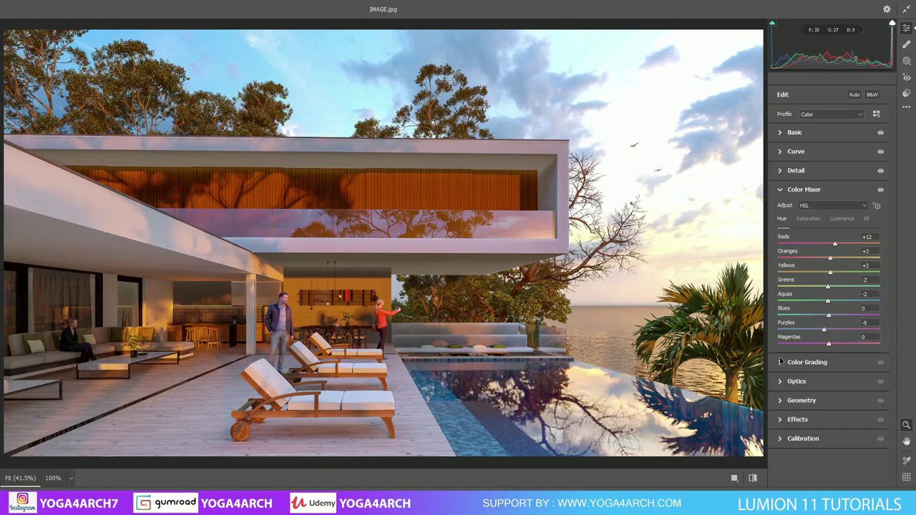
pyautogui.moveTo(831, 273); pyautogui.dragTo(915, 278)
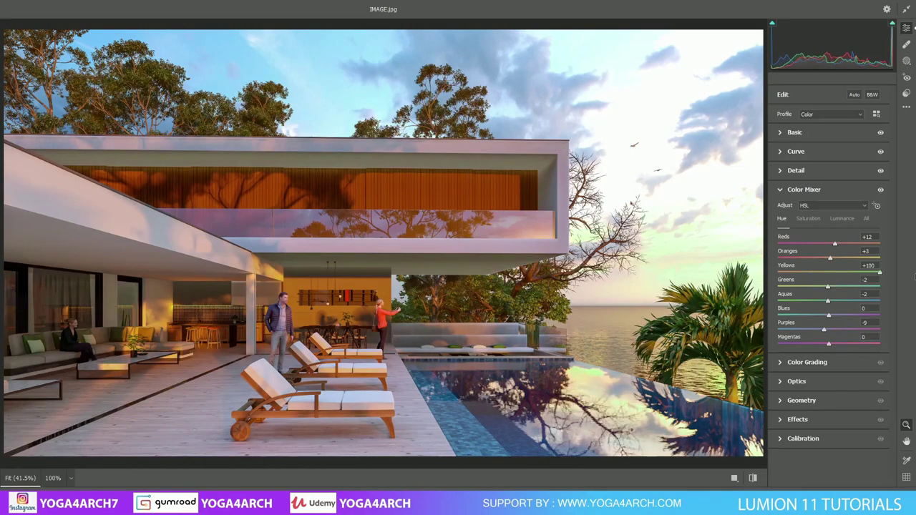
pyautogui.moveTo(845, 280)
pyautogui.mouseDown()
pyautogui.moveTo(815, 281)
pyautogui.moveTo(831, 282)
pyautogui.moveTo(813, 316)
pyautogui.mouseUp()
# - Check vignetting, then shift oranges toward red, adjust blues, and set purples −20 and greens −30
pyautogui.click(831, 420)
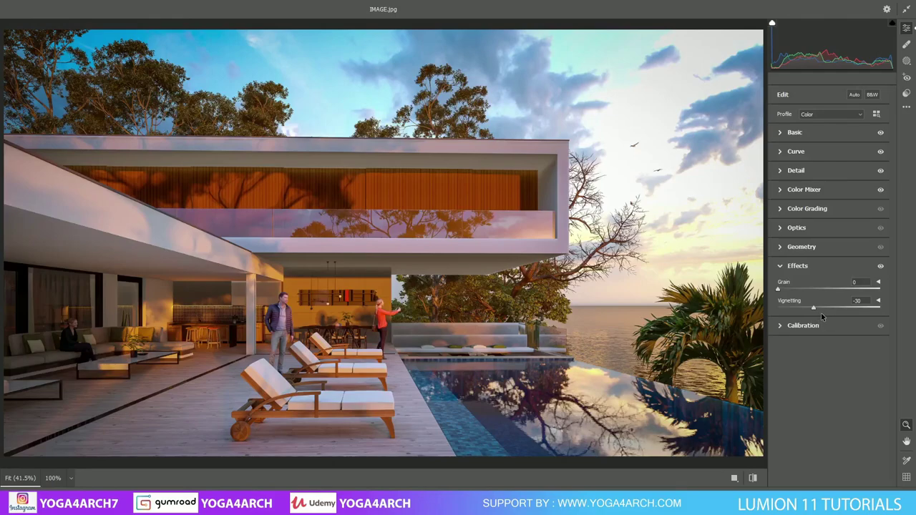
pyautogui.click(825, 208)
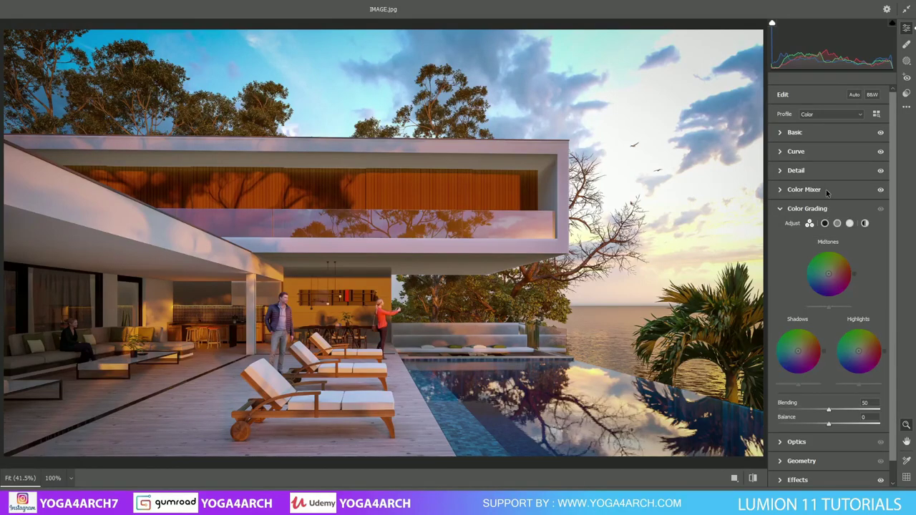
pyautogui.click(826, 190)
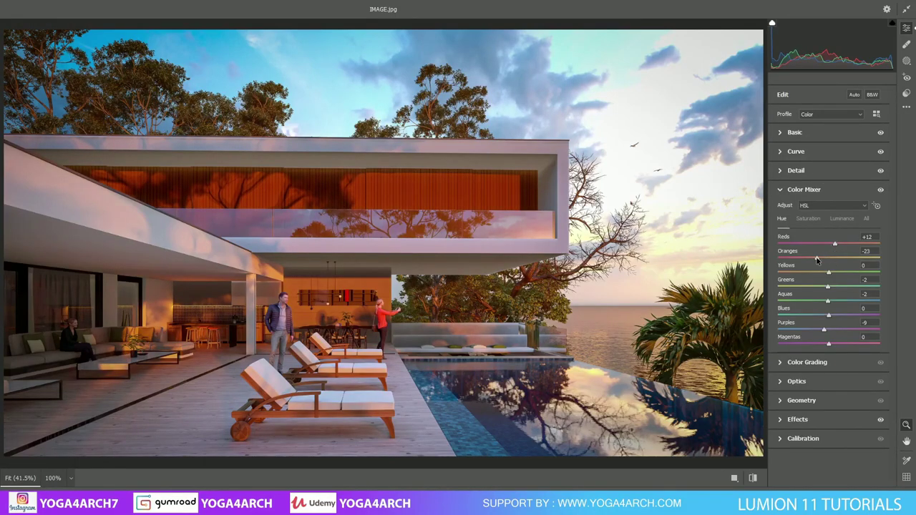
pyautogui.moveTo(832, 259)
pyautogui.mouseDown()
pyautogui.moveTo(819, 259)
pyautogui.moveTo(827, 260)
pyautogui.mouseUp()
pyautogui.moveTo(829, 316)
pyautogui.mouseDown()
pyautogui.moveTo(806, 319)
pyautogui.moveTo(821, 323)
pyautogui.mouseUp()
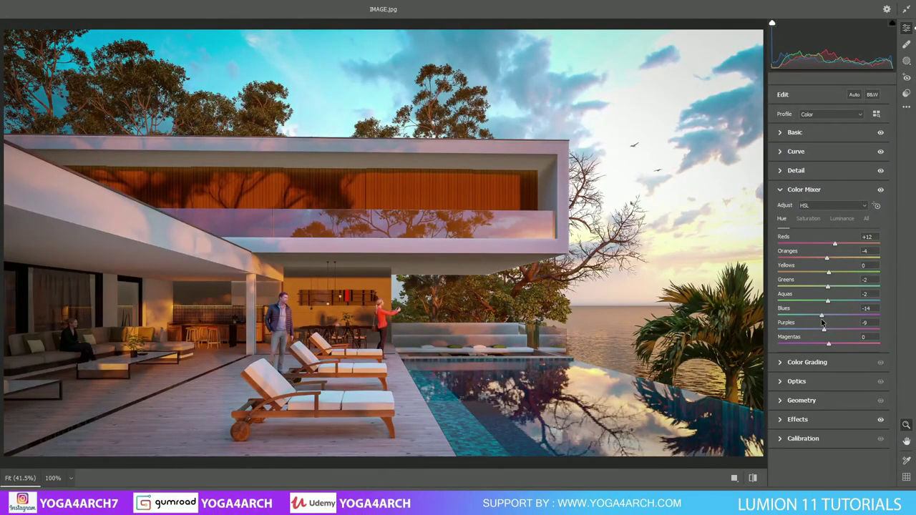
pyautogui.moveTo(823, 323); pyautogui.dragTo(825, 326)
pyautogui.moveTo(824, 329)
pyautogui.mouseDown()
pyautogui.moveTo(779, 330)
pyautogui.moveTo(781, 345)
pyautogui.mouseUp()
pyautogui.moveTo(828, 287)
pyautogui.mouseDown()
pyautogui.moveTo(726, 272)
pyautogui.moveTo(803, 287)
pyautogui.mouseUp()
# - Apply the Camera Raw grade and add a Color Balance layer tinted cyan and blue at 49% opacity
pyautogui.click(873, 489)
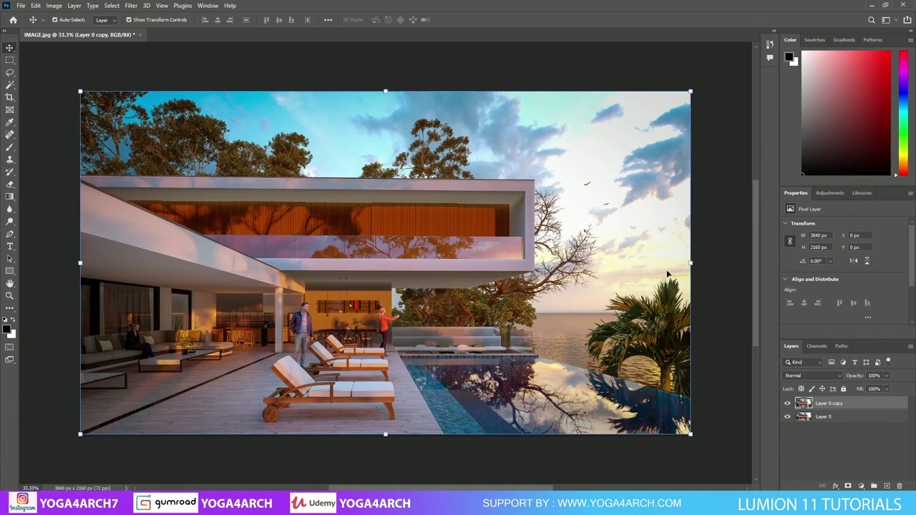
pyautogui.click(861, 487)
pyautogui.click(859, 403)
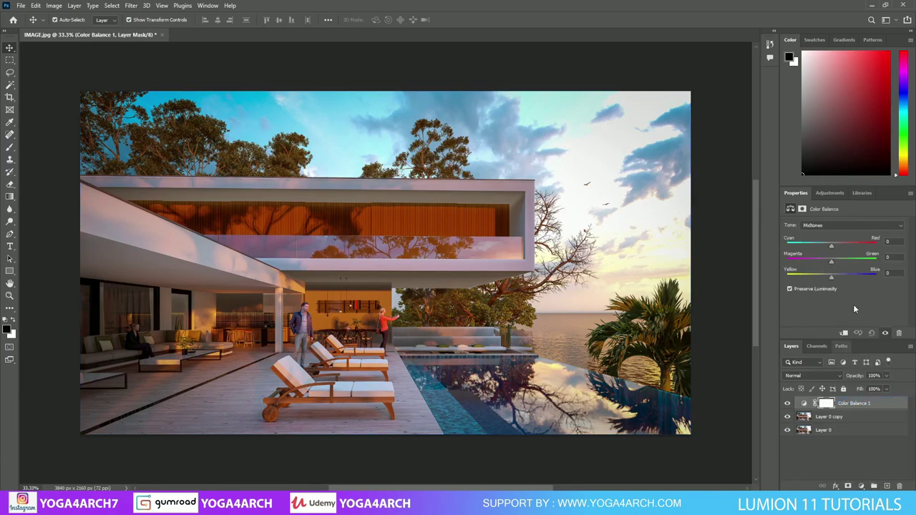
pyautogui.moveTo(834, 248)
pyautogui.mouseDown()
pyautogui.moveTo(823, 246)
pyautogui.moveTo(829, 249)
pyautogui.mouseUp()
pyautogui.moveTo(830, 281); pyautogui.dragTo(833, 265)
pyautogui.click(887, 376)
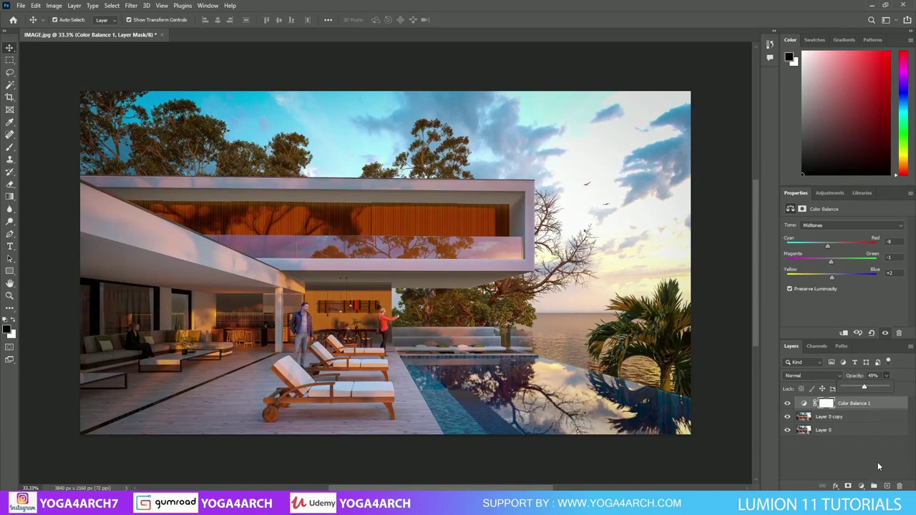
# - Add a Levels adjustment layer reading 0, 1.07, 254
pyautogui.click(861, 486)
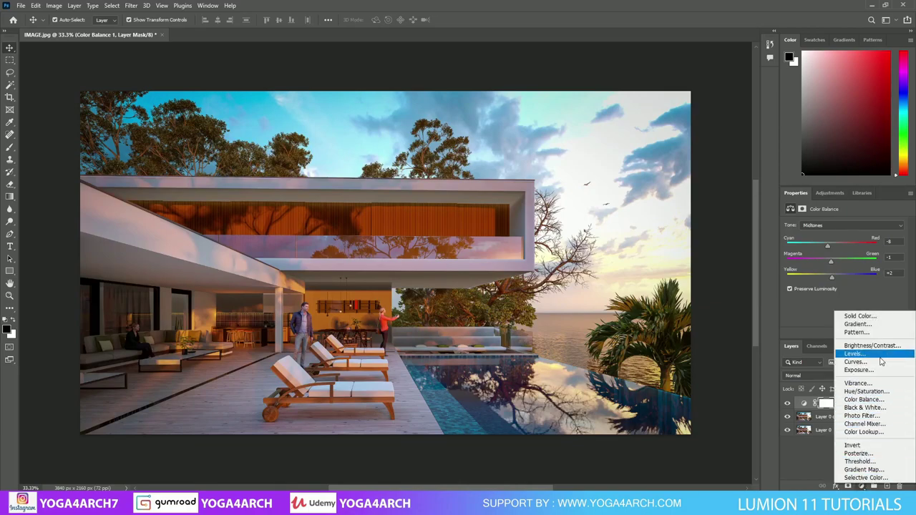
pyautogui.click(881, 359)
pyautogui.click(895, 243)
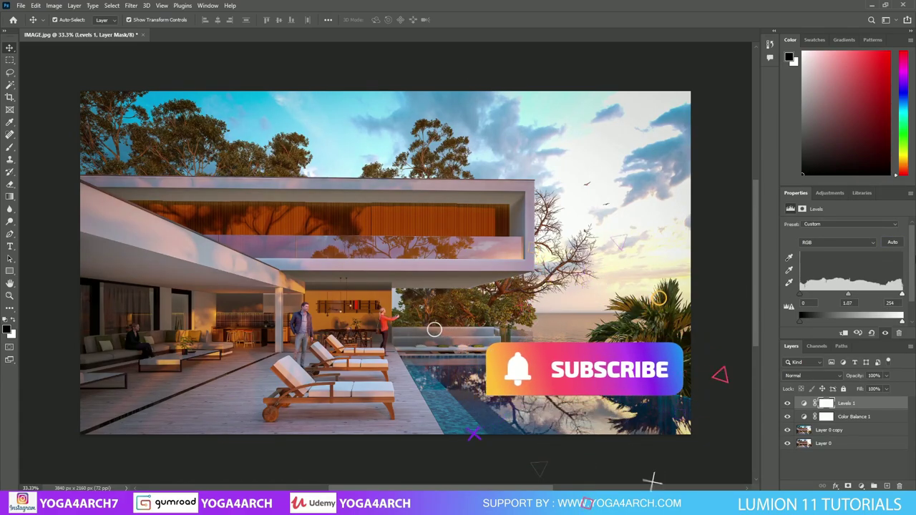
# - Save a copy of the graded image as the JPEG 'FINAL IMAGE' with quality 12 (Maximum)
pyautogui.click(25, 8)
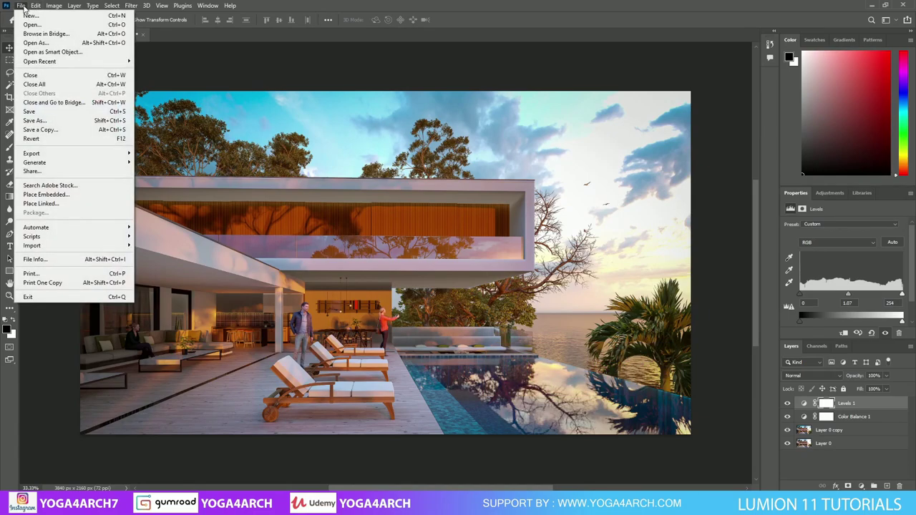
pyautogui.click(45, 120)
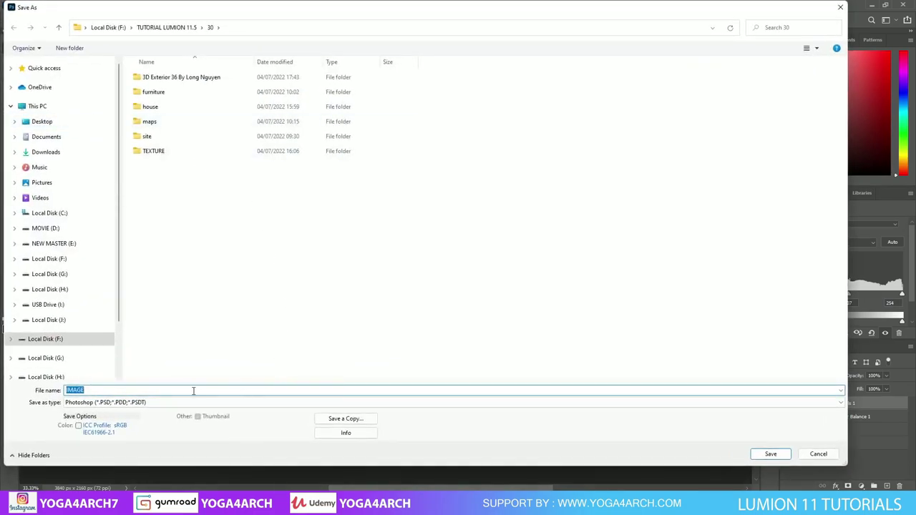
pyautogui.click(347, 419)
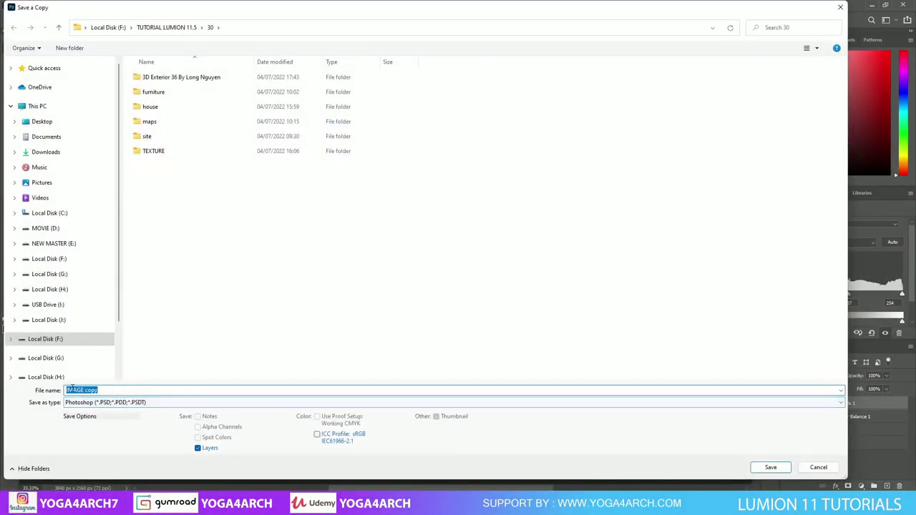
pyautogui.write('FINAL')
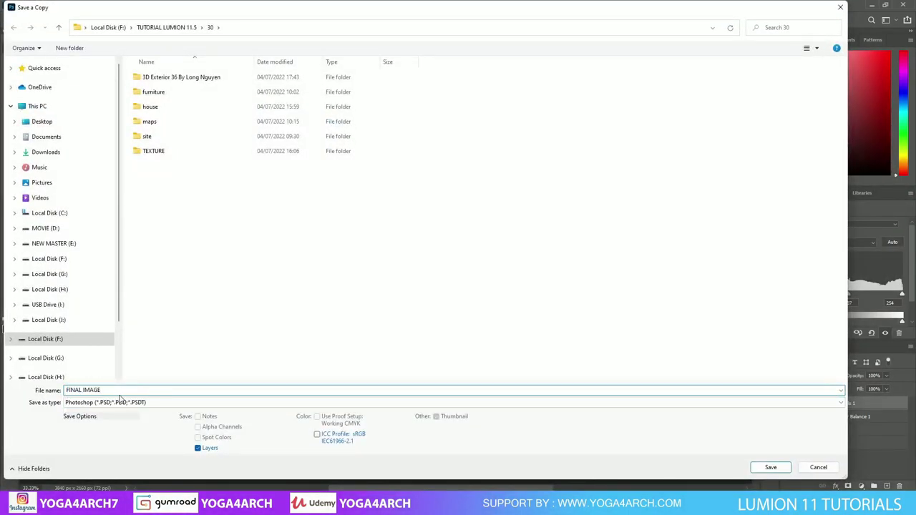
pyautogui.click(120, 402)
pyautogui.click(141, 303)
pyautogui.click(771, 467)
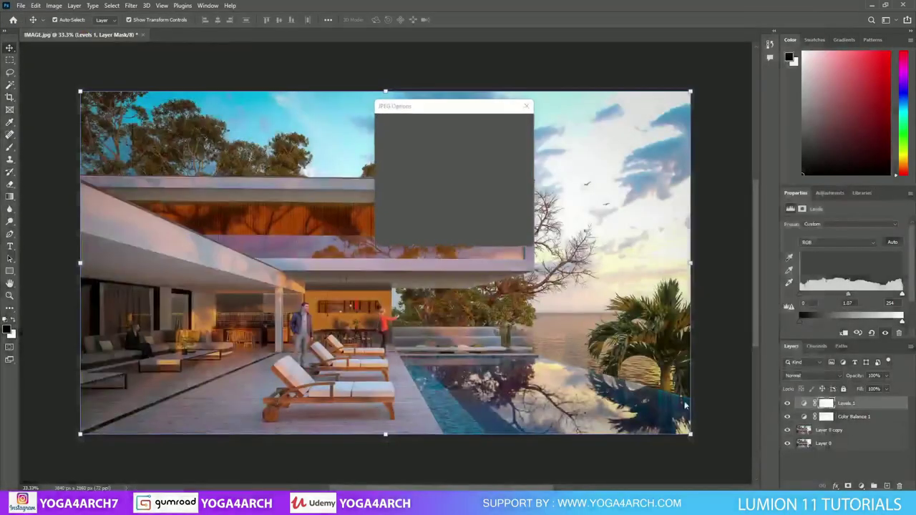
pyautogui.click(510, 141)
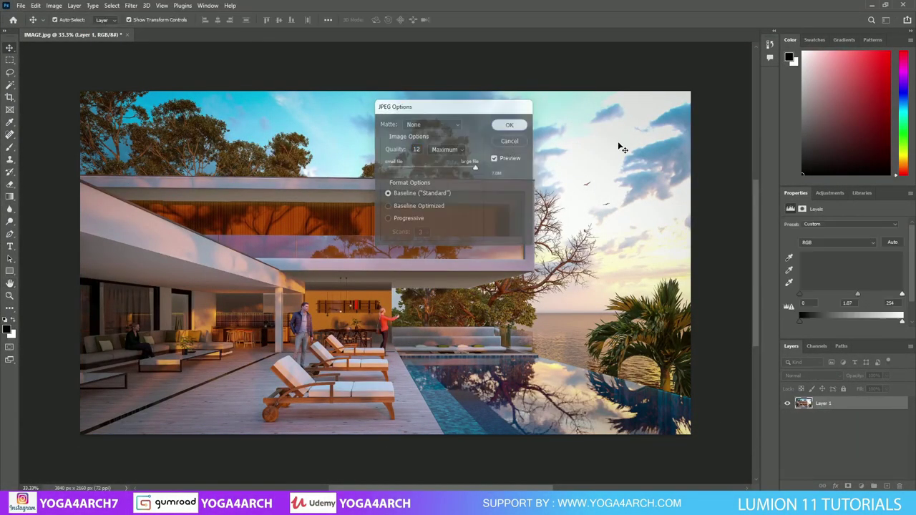